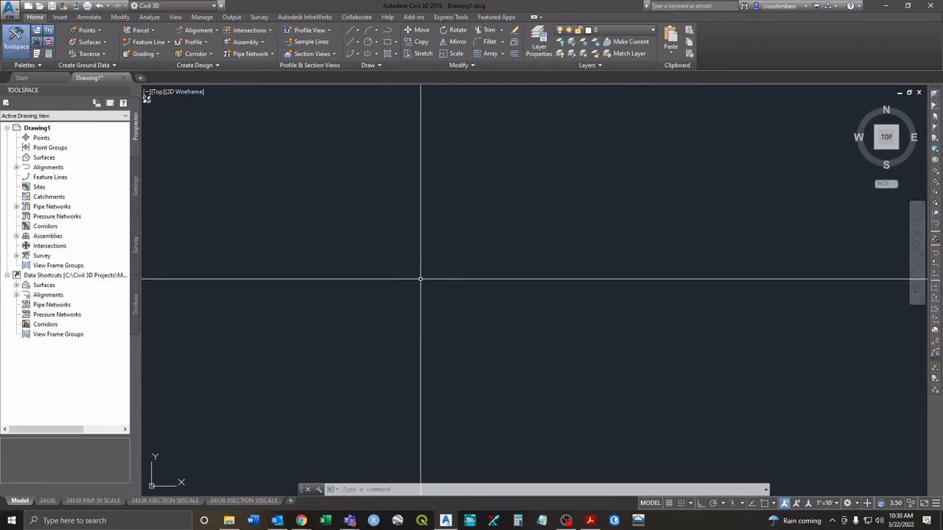
- Open the Options dialog and slightly enlarge the AutoSnap marker size in the Drafting settings
type("optio")
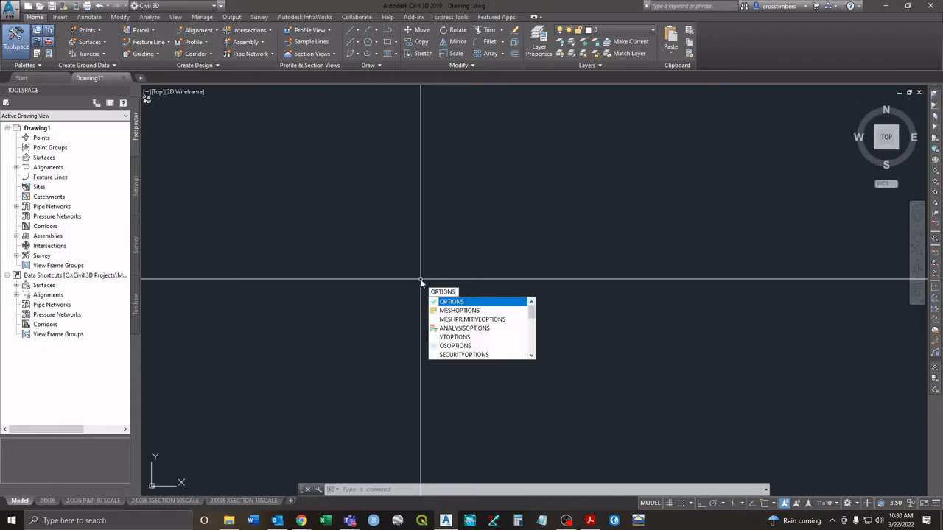
key("Return")
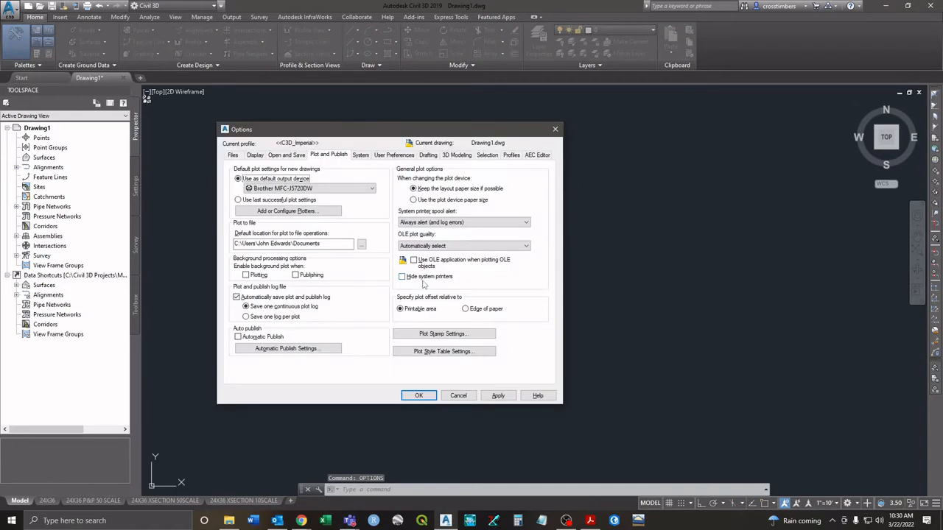
left_click_drag(337, 130, 408, 131)
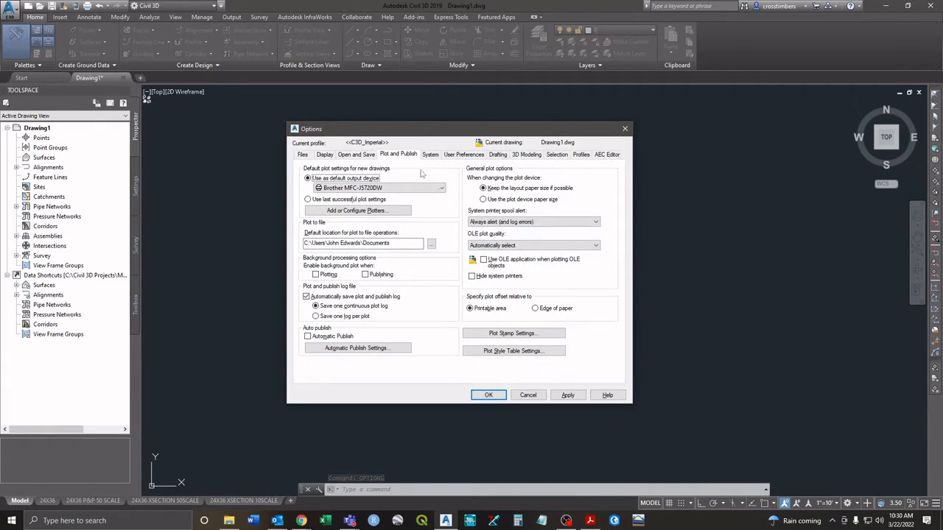
left_click(324, 155)
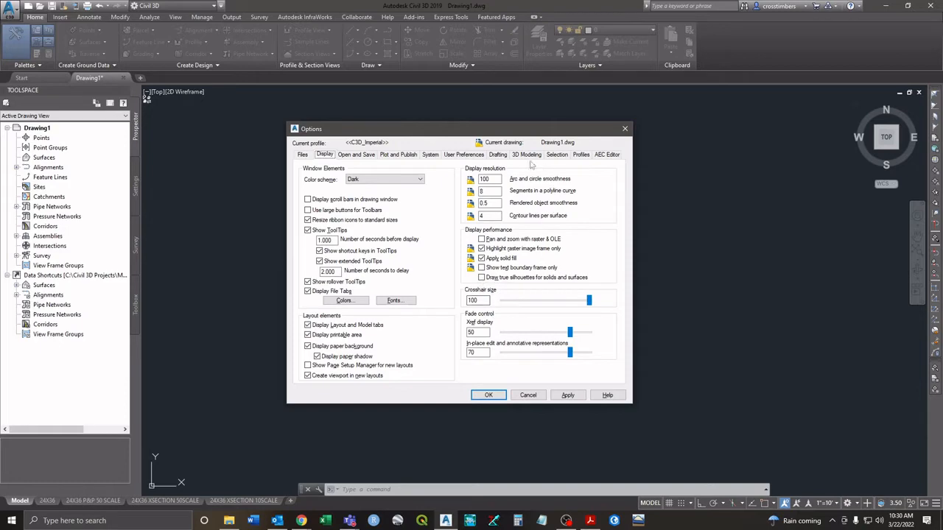
left_click(499, 155)
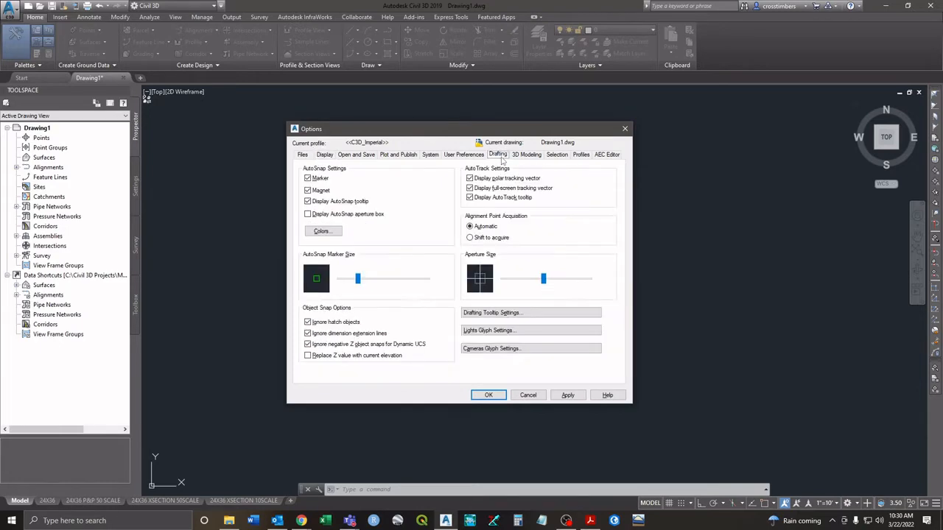
left_click(328, 155)
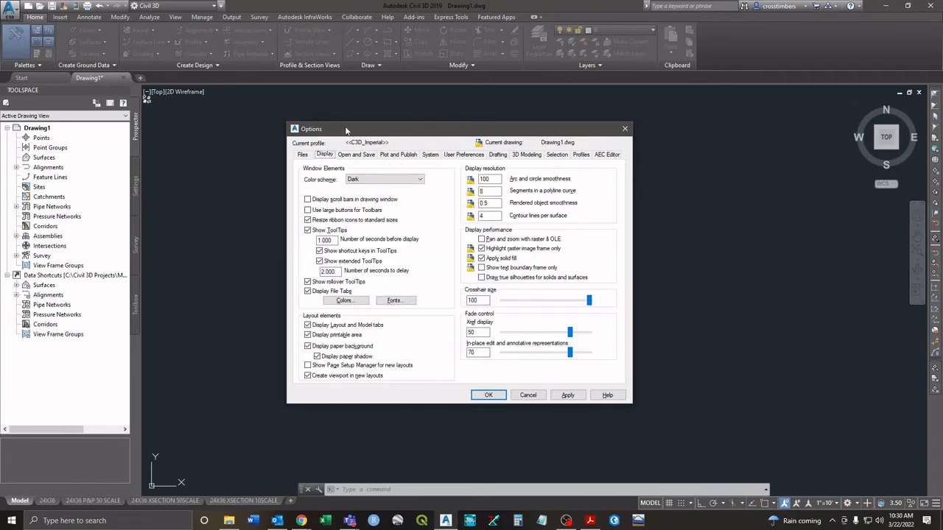
left_click_drag(346, 129, 291, 131)
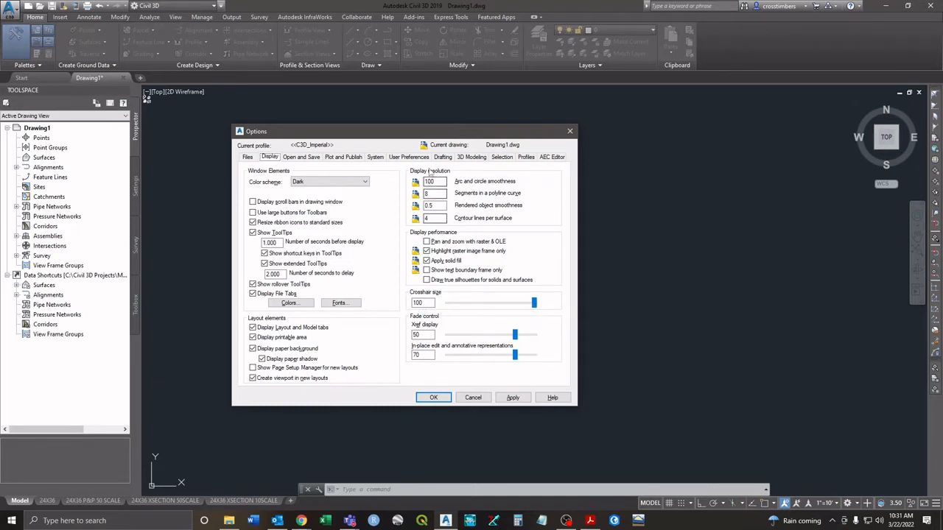
left_click(413, 158)
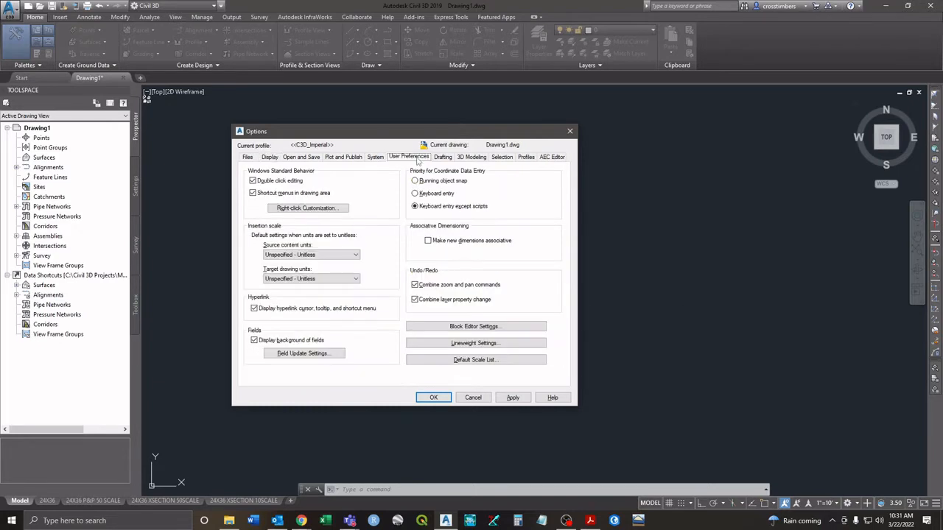
left_click(443, 158)
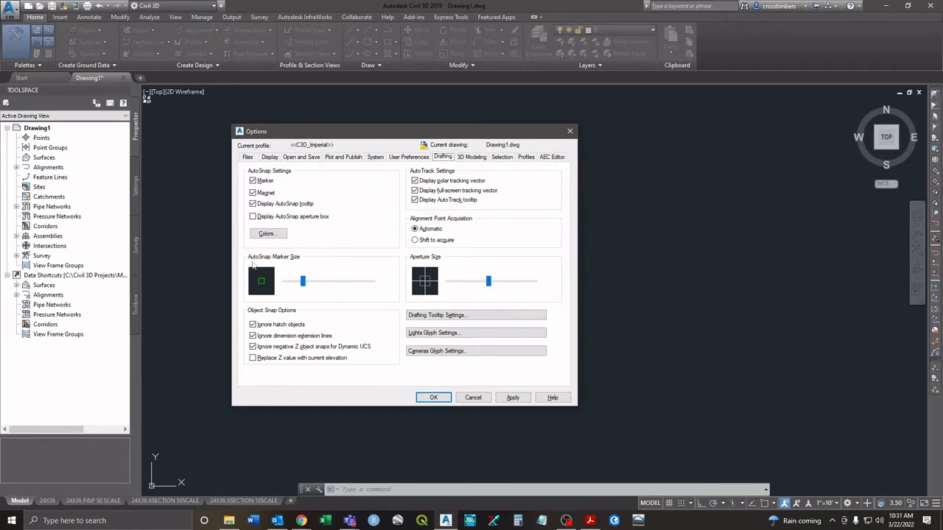
left_click_drag(302, 283, 312, 284)
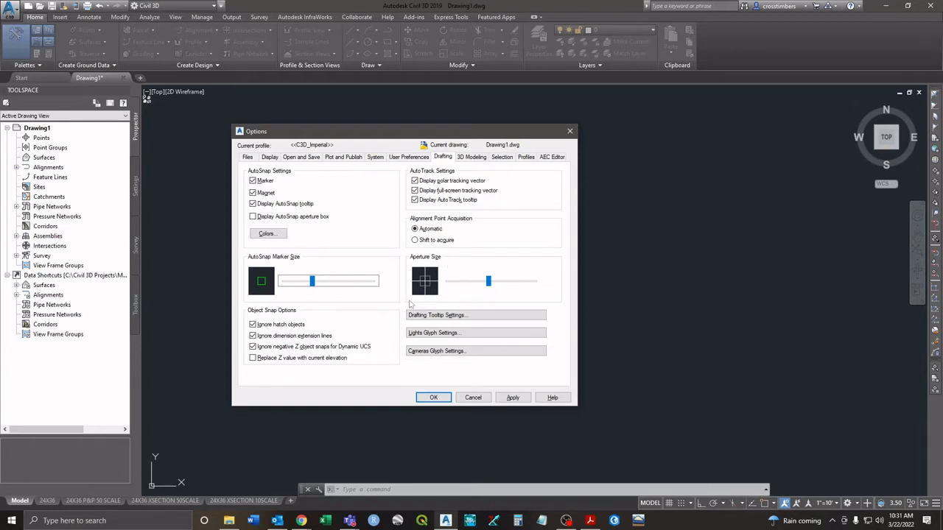
- Slightly enlarge both the pickbox size and the grip size in the Selection options
left_click(503, 157)
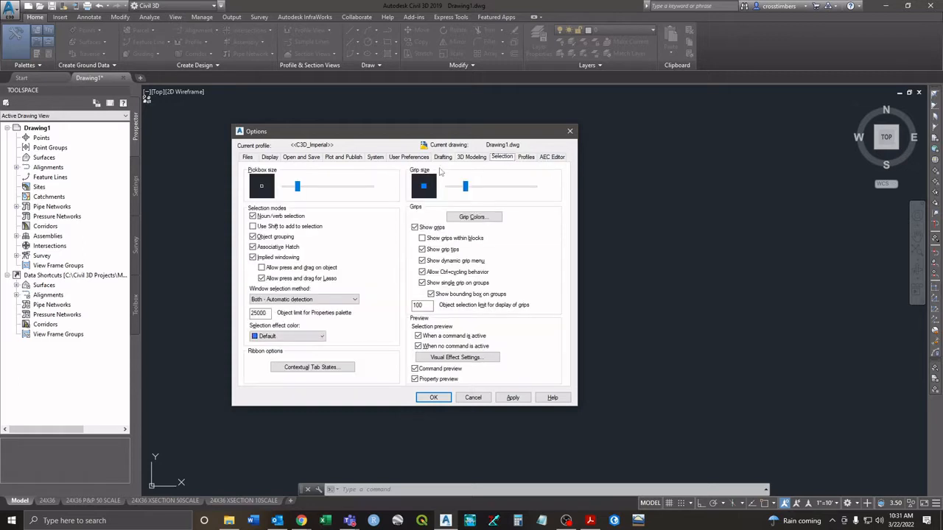
left_click_drag(298, 187, 307, 190)
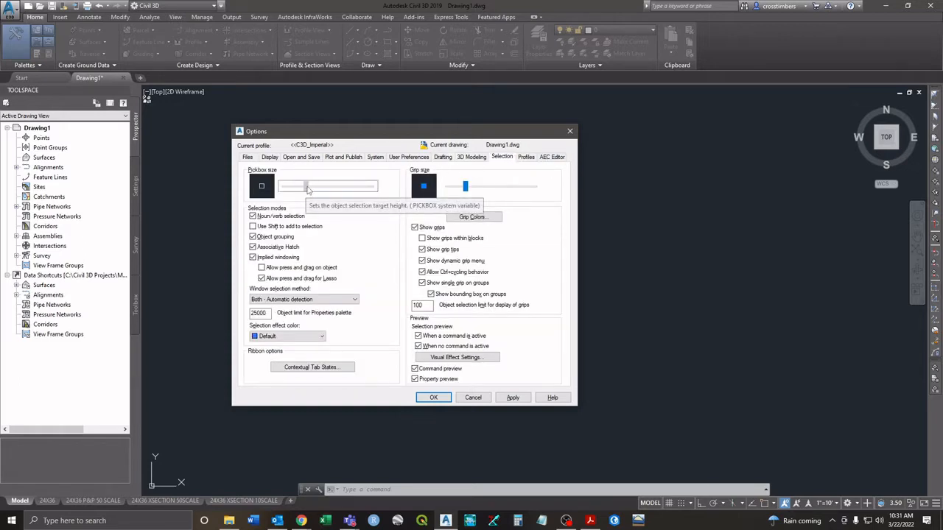
key("Tab")
key("Right")
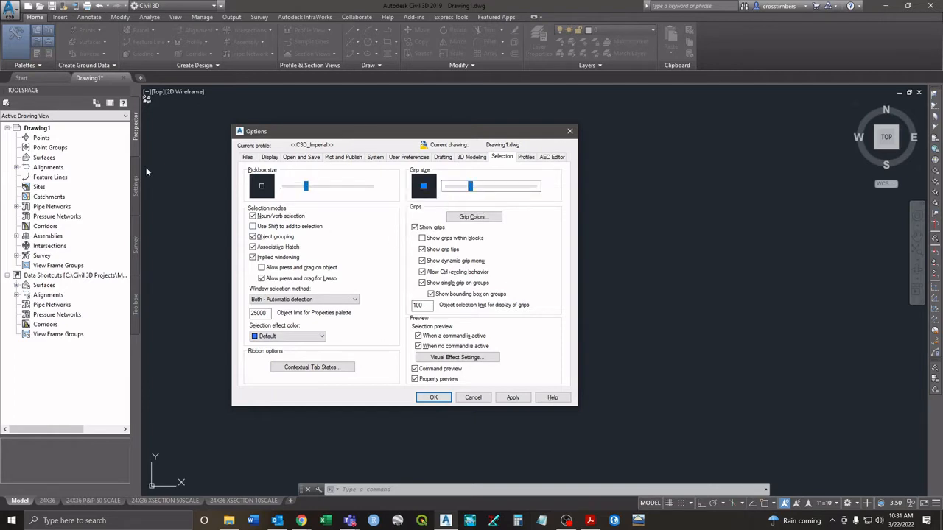
- Look over the Display, Plot and Publish, System and User Preferences options, and accept the changed settings
left_click(270, 158)
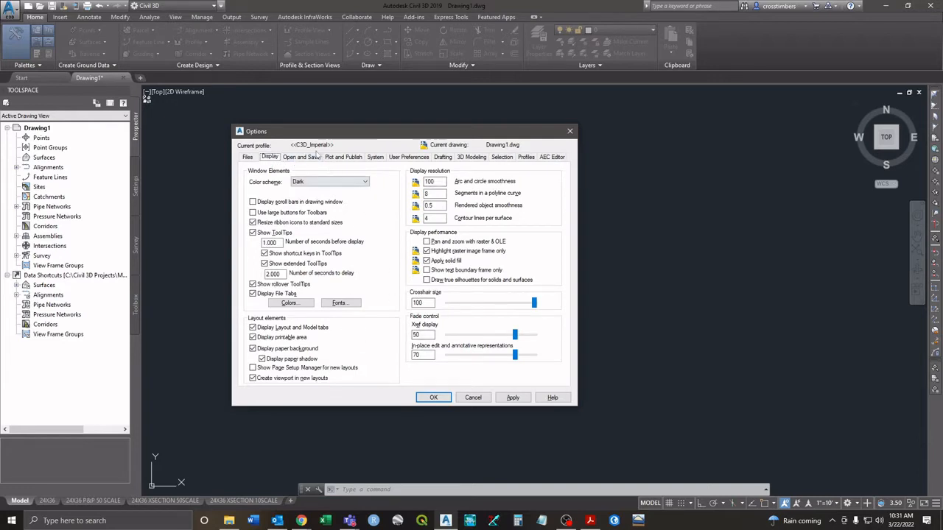
left_click(344, 158)
left_click(377, 159)
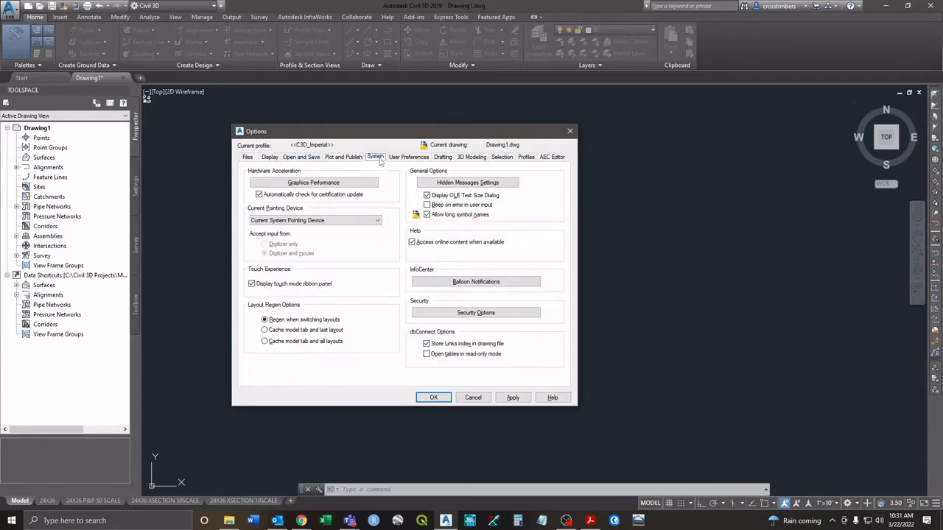
left_click(422, 159)
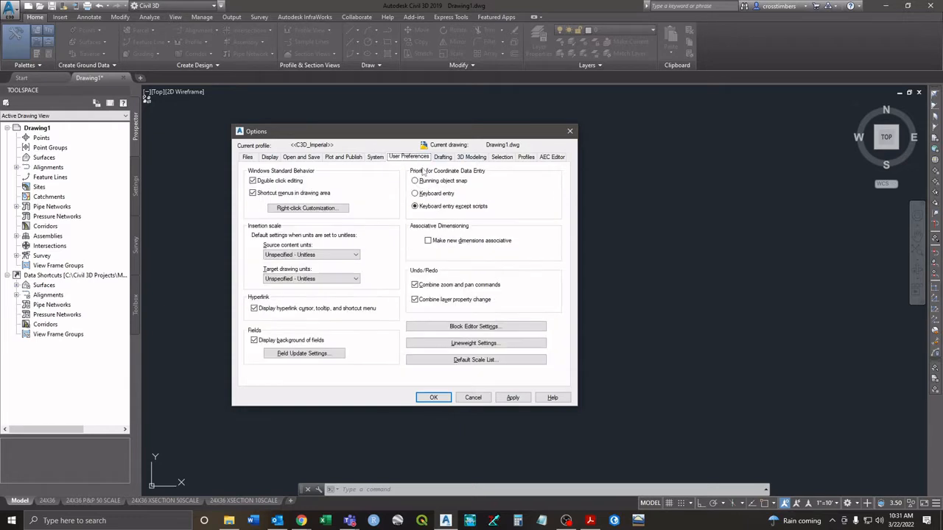
left_click(435, 397)
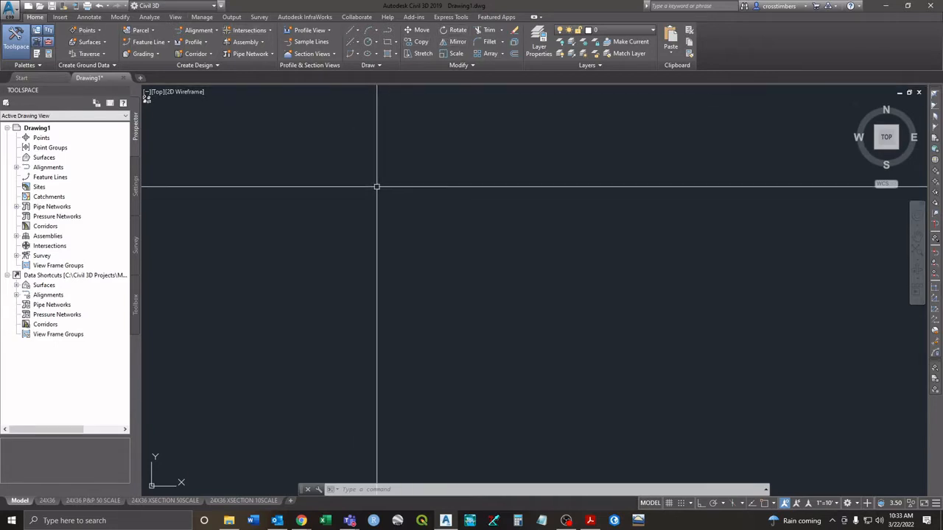
- Examine the available workspaces, the additional Draw and Modify tools, and the line creation methods
left_click(213, 6)
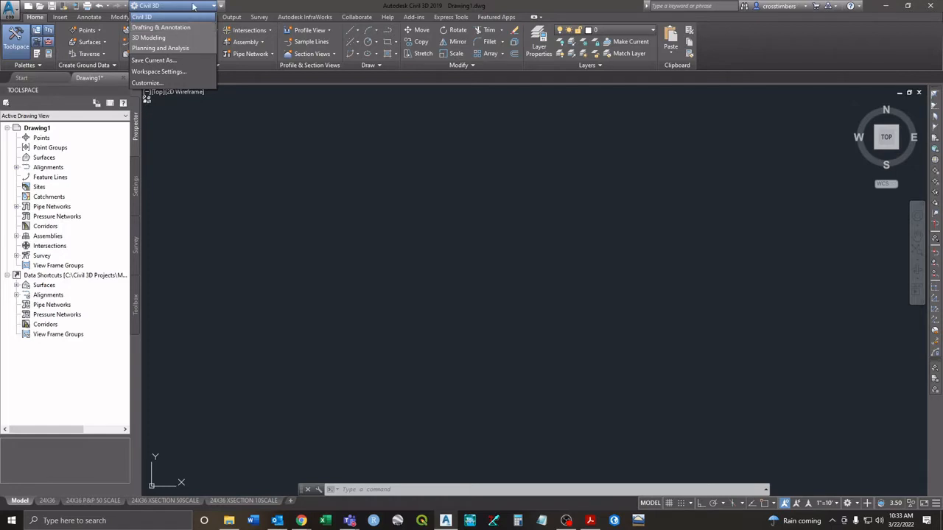
left_click(193, 6)
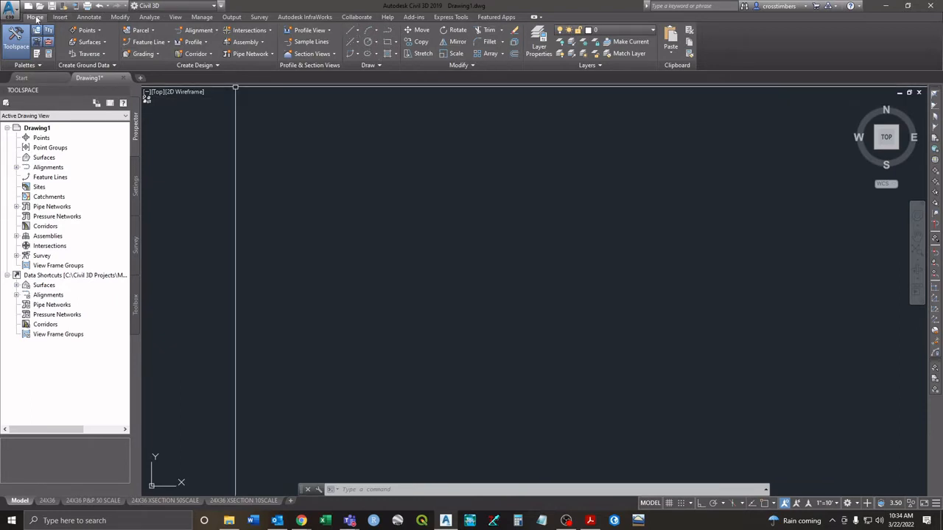
left_click(368, 65)
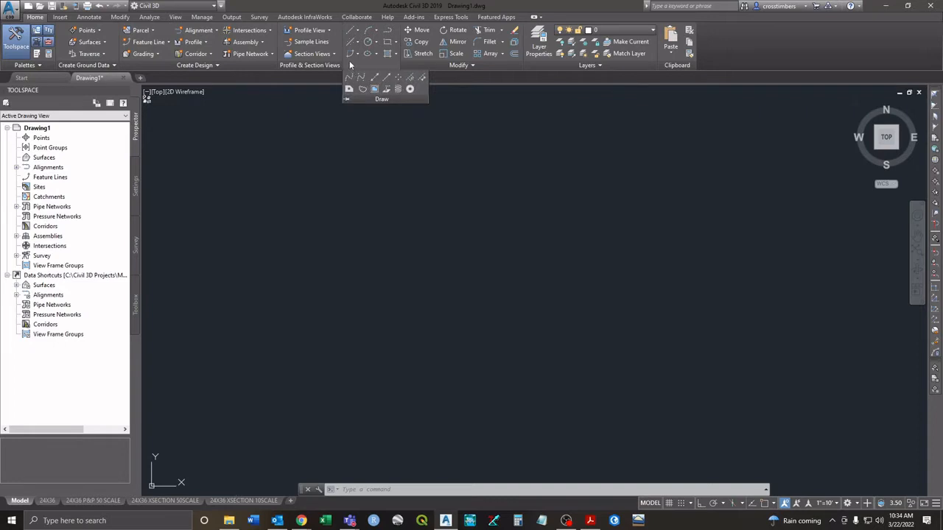
left_click(384, 122)
left_click(383, 121)
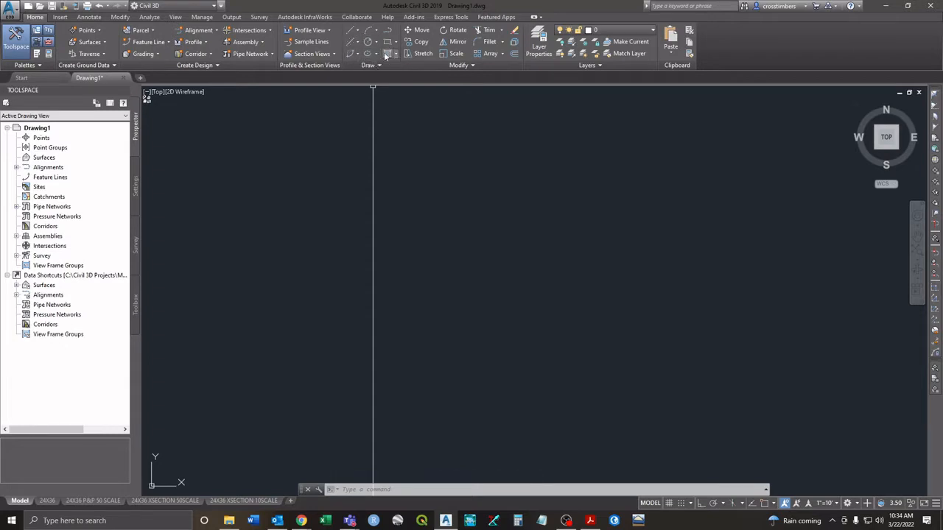
left_click(475, 65)
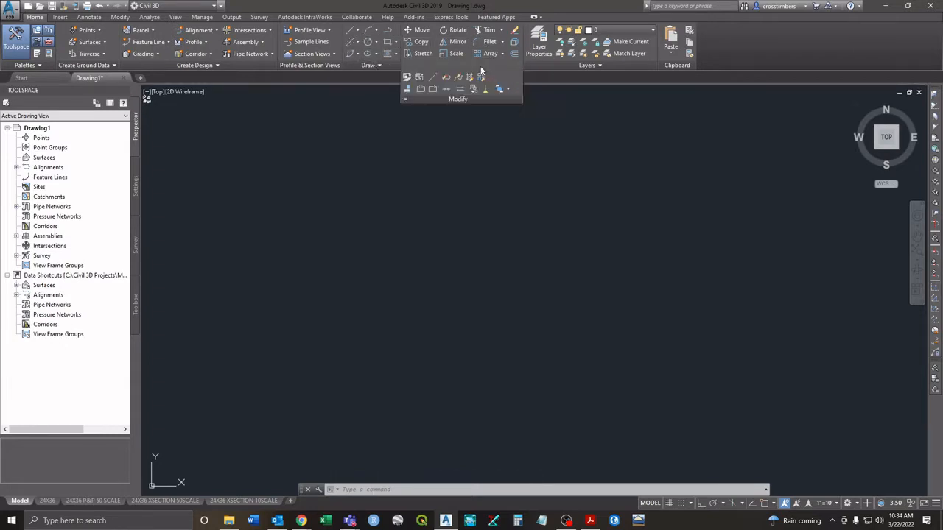
left_click(441, 137)
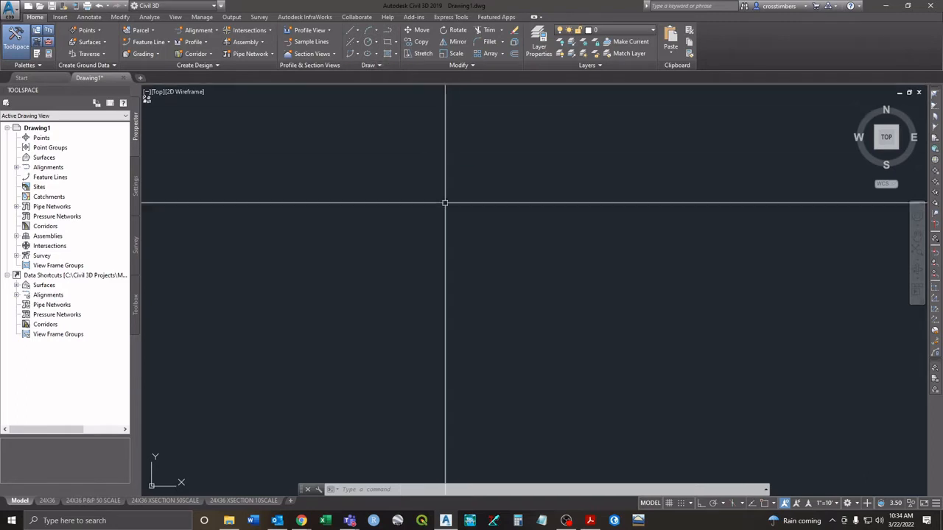
left_click(358, 31)
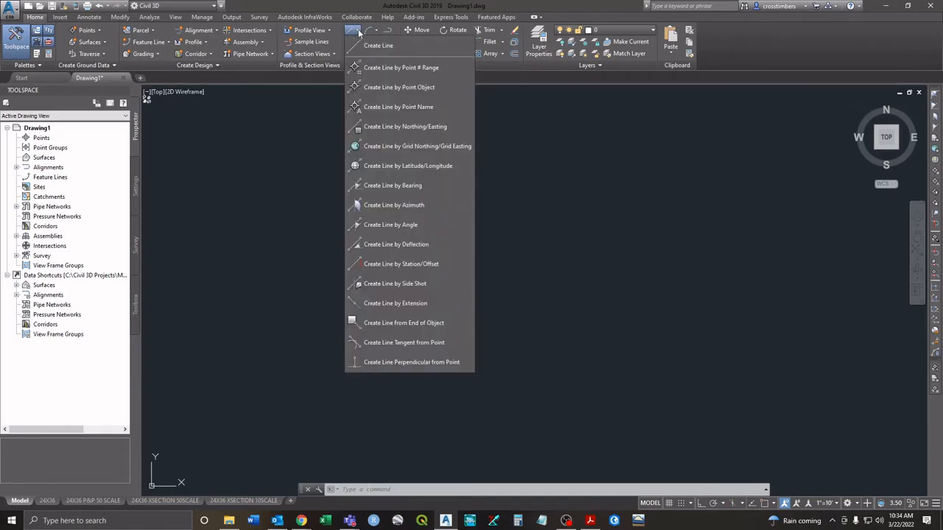
left_click(358, 32)
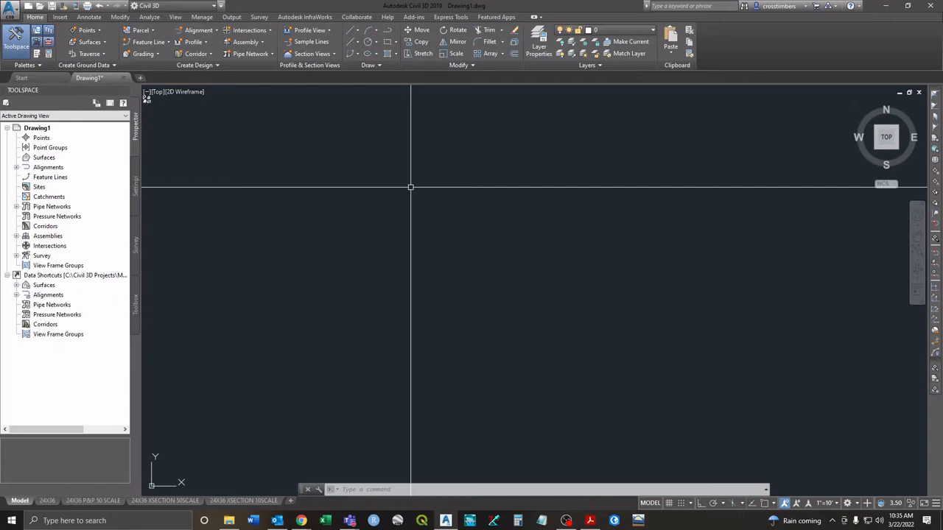
type("MO")
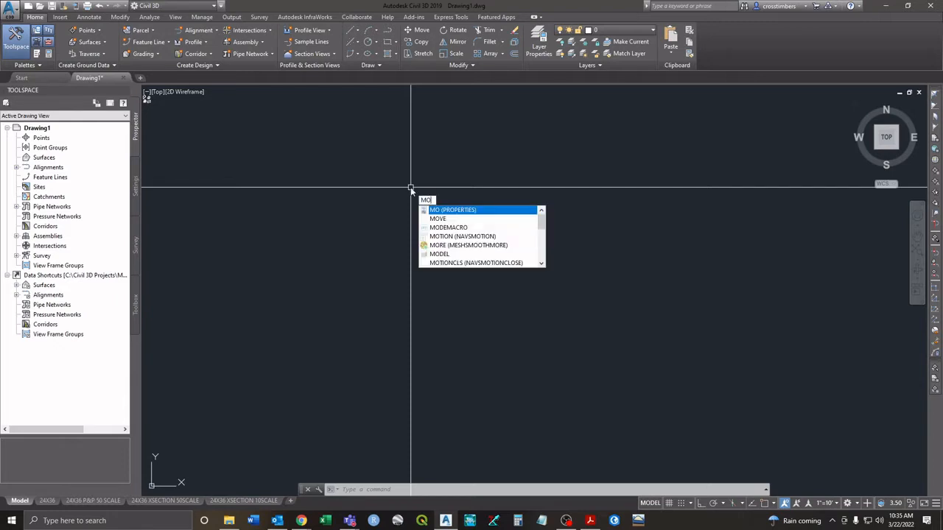
key("BackSpace")
key("BackSpace")
type("PROP")
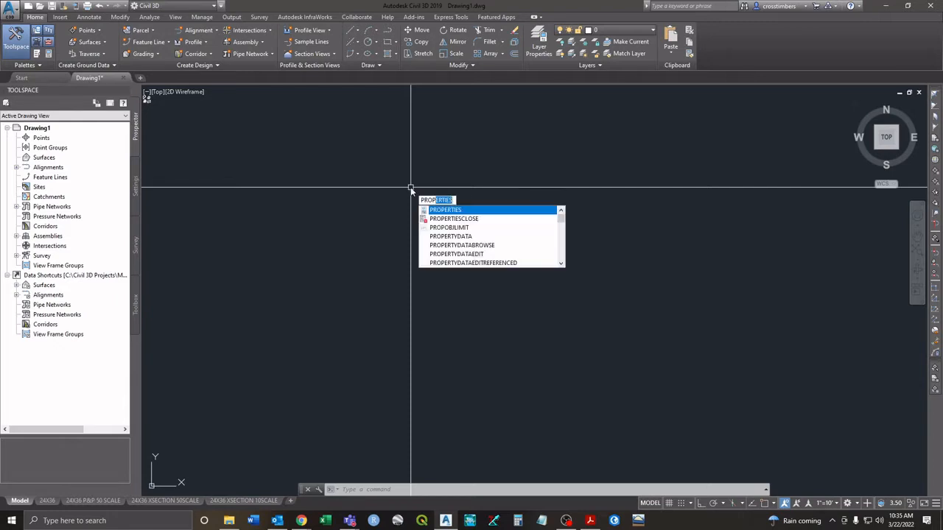
type("ERT")
key("BackSpace")
key("BackSpace")
key("BackSpace")
key("BackSpace")
key("BackSpace")
key("BackSpace")
key("BackSpace")
key("BackSpace")
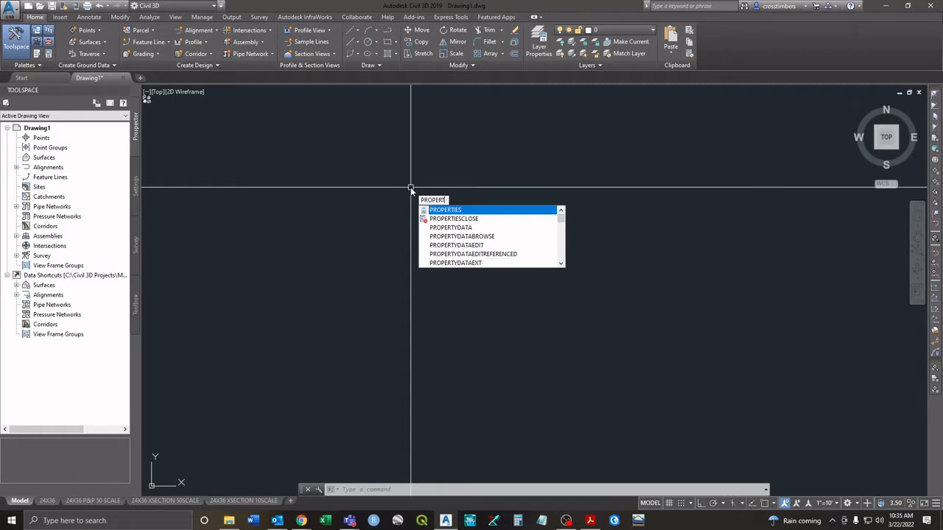
- Open the Properties palette with the MO command and float it over the drawing area
type("MO")
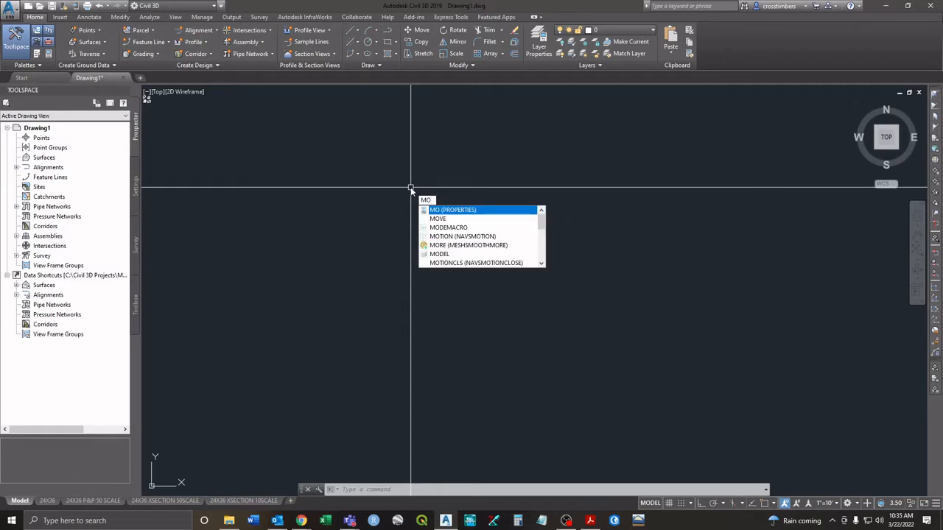
key("Return")
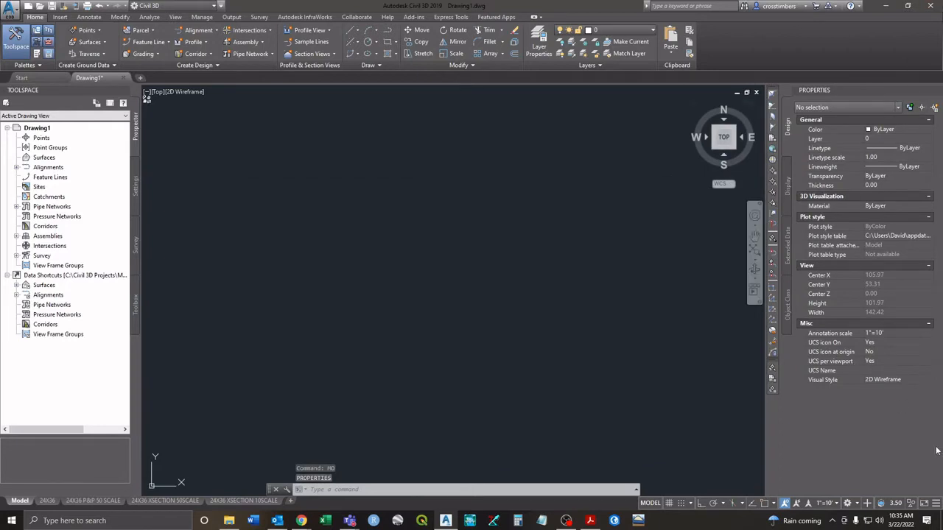
mouse_move(835, 91)
left_mouse_down()
mouse_move(576, 123)
mouse_move(475, 124)
left_mouse_up()
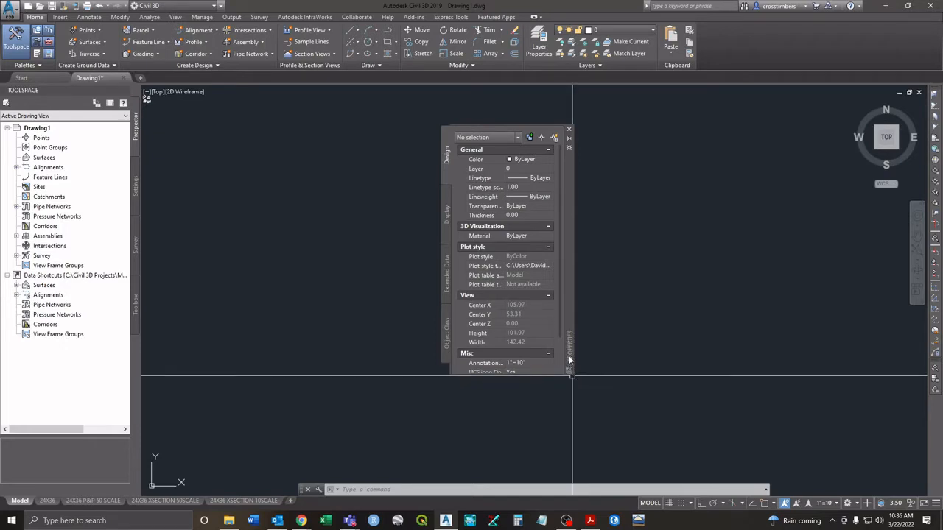
- Dock the Properties palette on the side of the drawing area opposite the Toolspace and narrow it slightly
left_click_drag(570, 359, 919, 336)
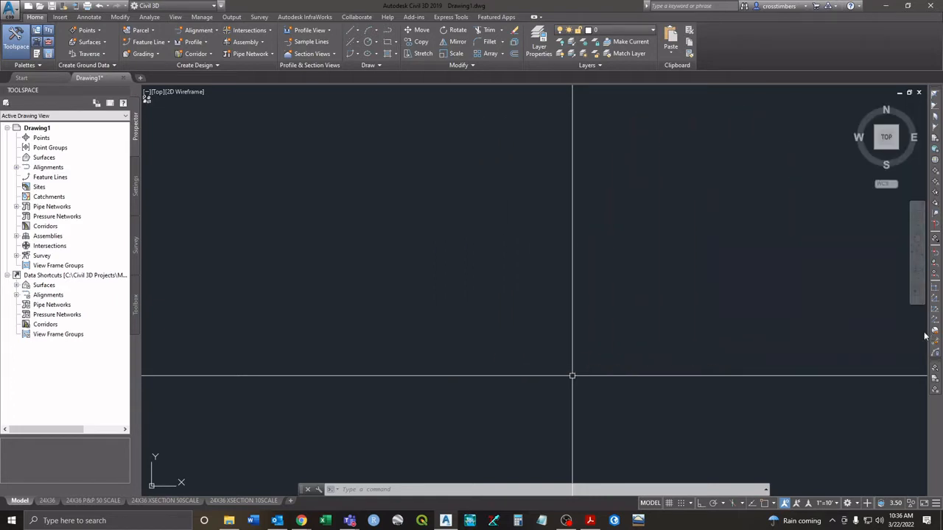
mouse_move(921, 336)
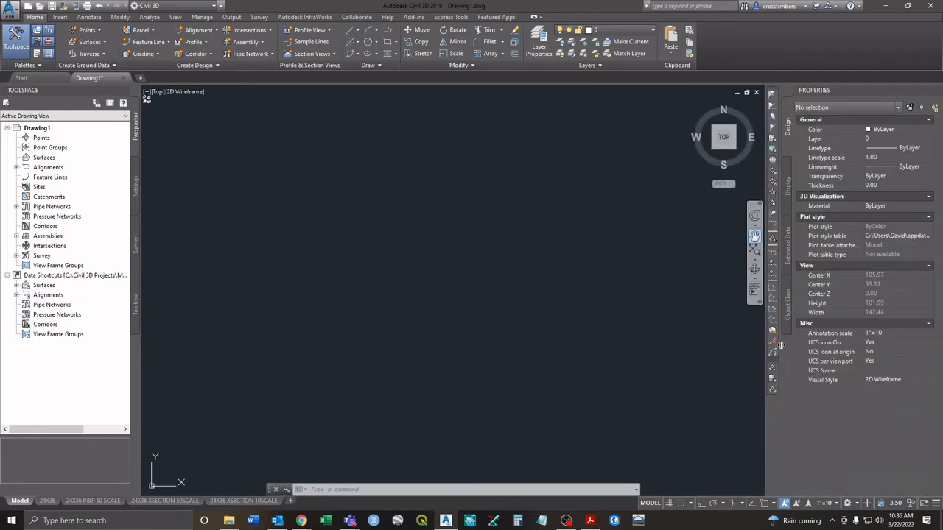
left_click_drag(781, 346, 789, 345)
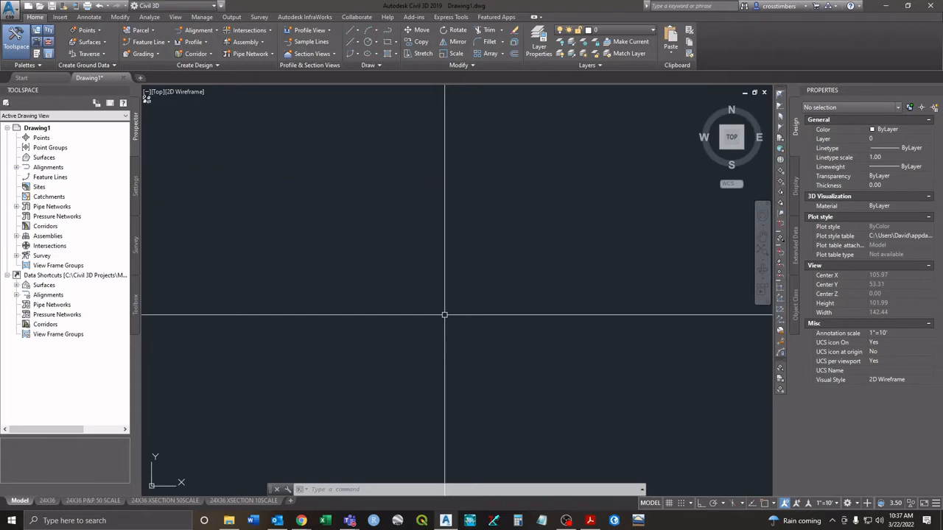
- Turn on the grid display in the drawing area
key("F7")
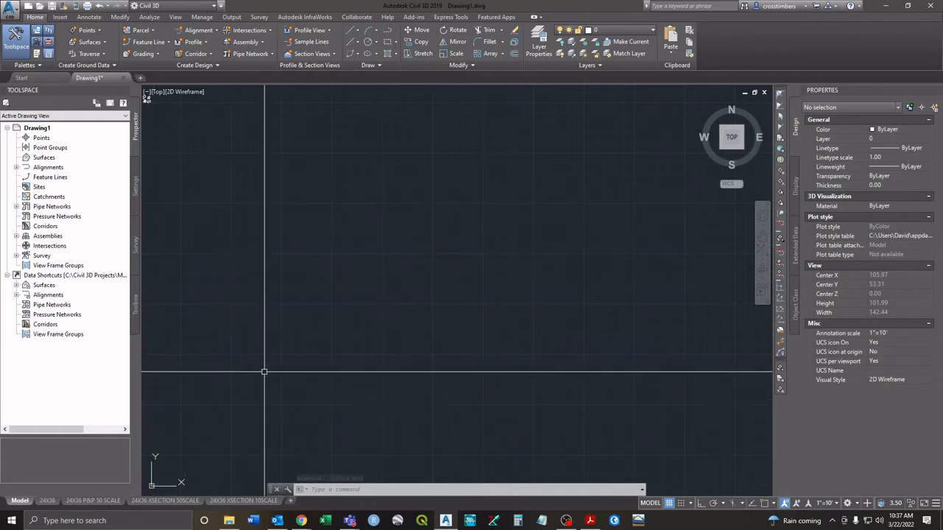
- Turn off the grid display in the drawing area
key("F7")
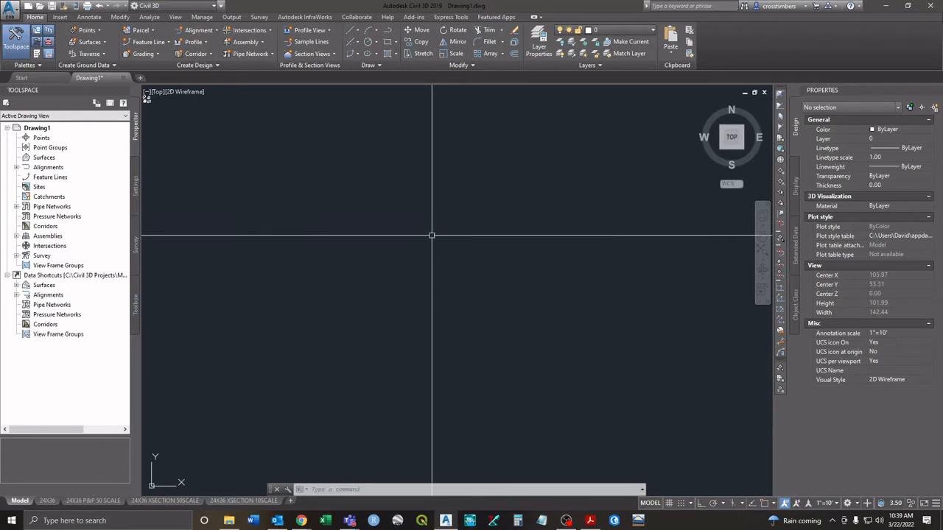
left_click(427, 282)
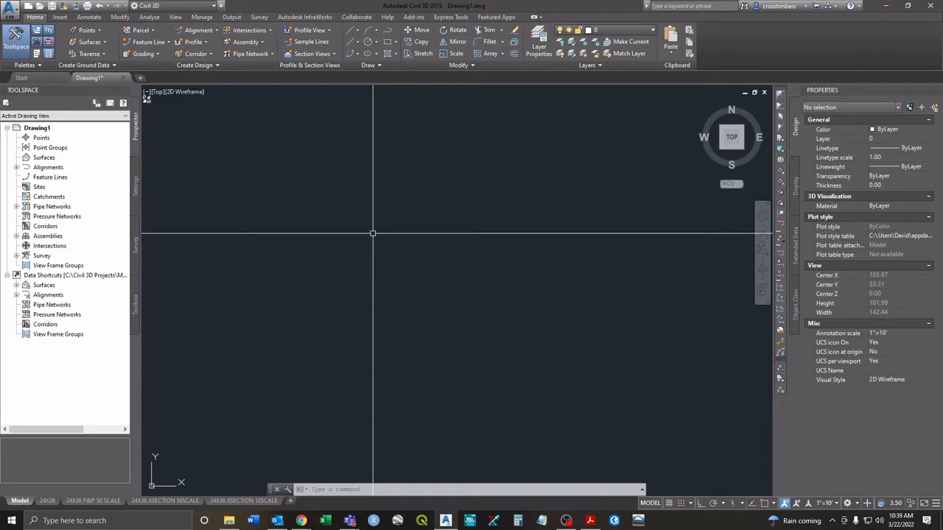
type("L")
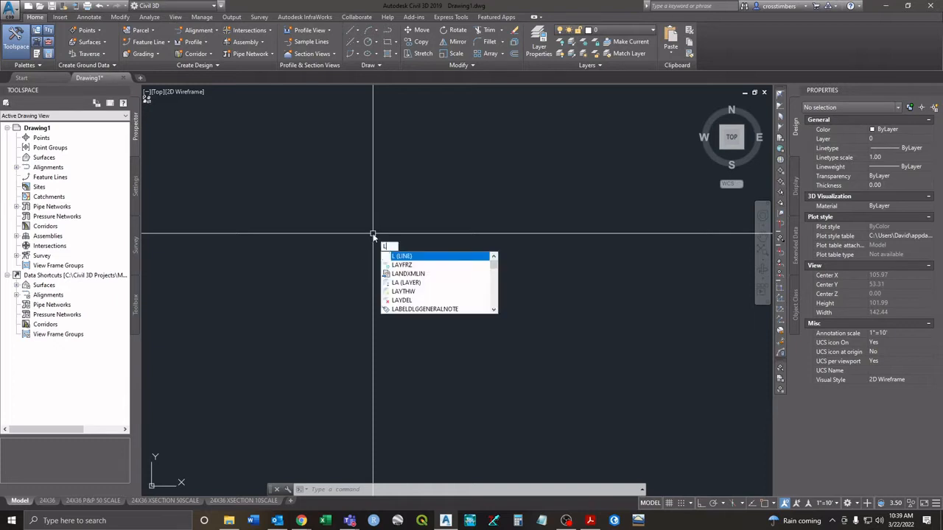
key("Return")
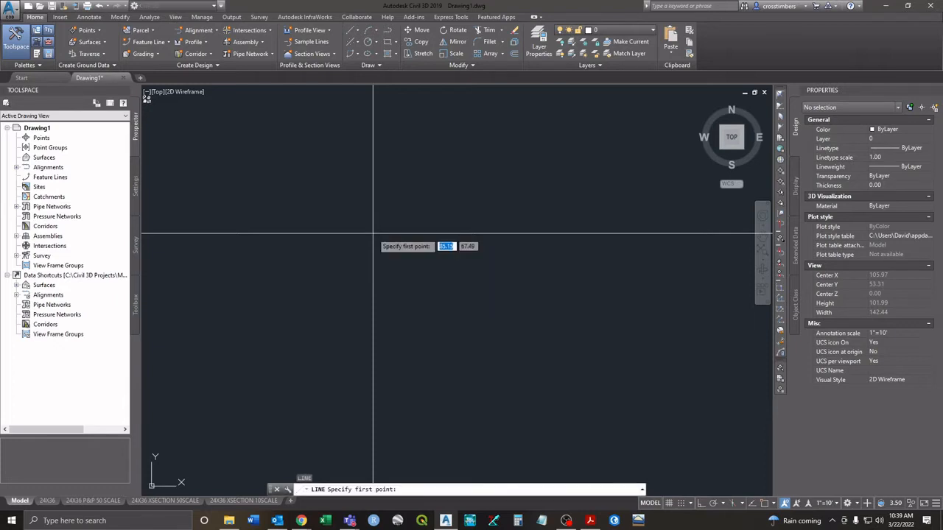
key("Escape")
key("Escape")
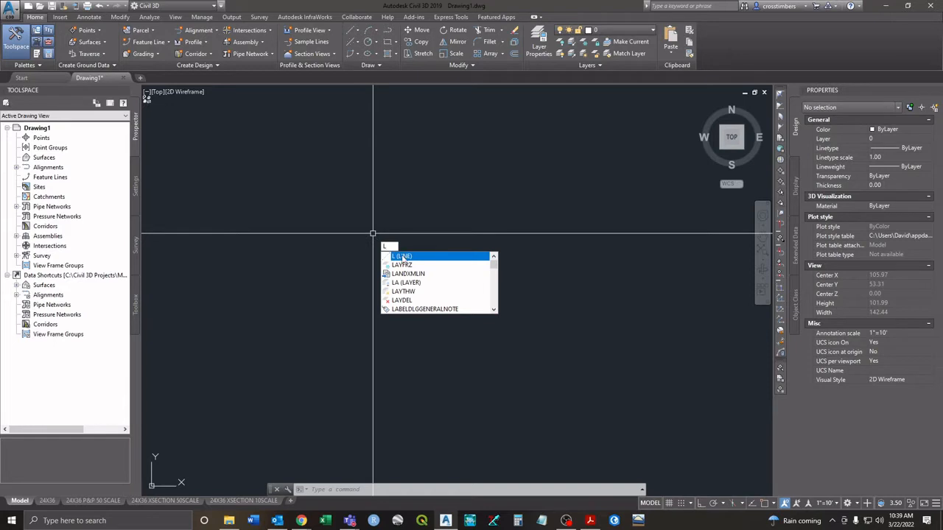
- Draw a single line 50 units long at a 45-degree angle with the Line command
left_click(402, 256)
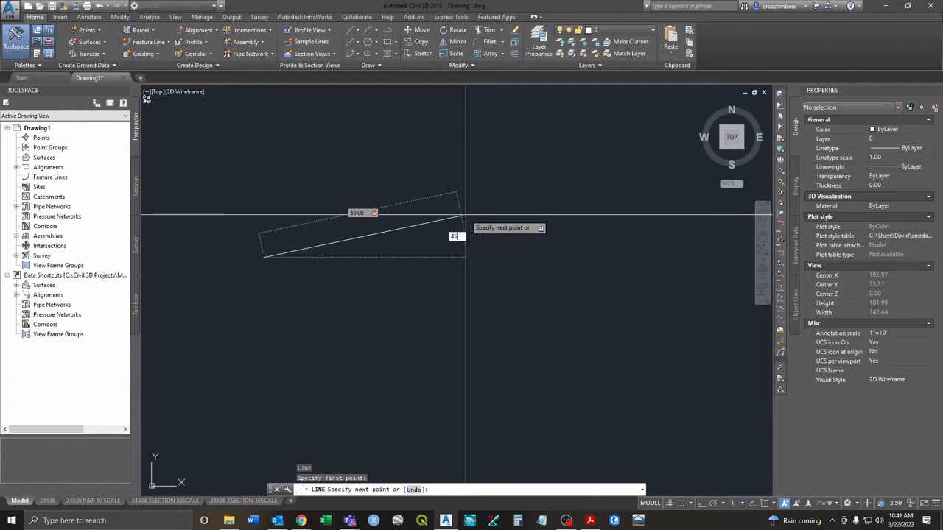
key("Return")
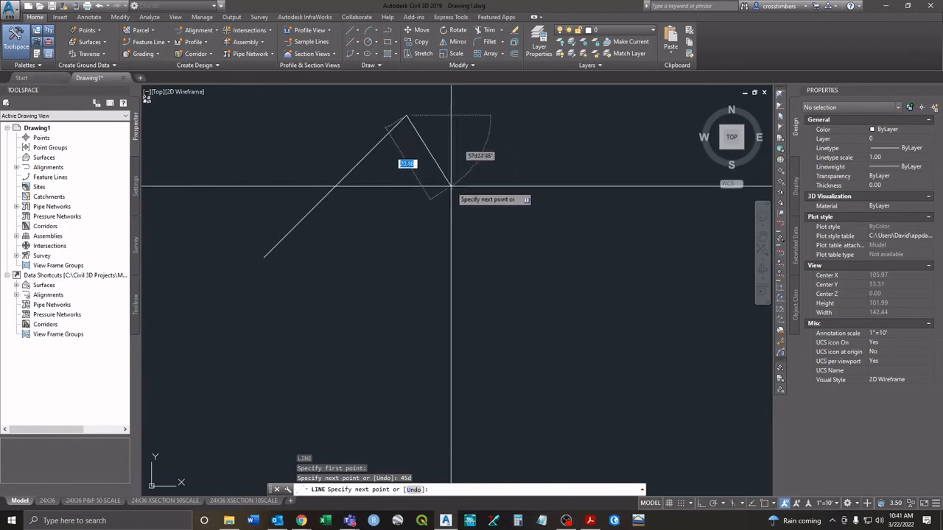
mouse_move(447, 167)
middle_mouse_down()
mouse_move(463, 194)
mouse_move(496, 210)
middle_mouse_up()
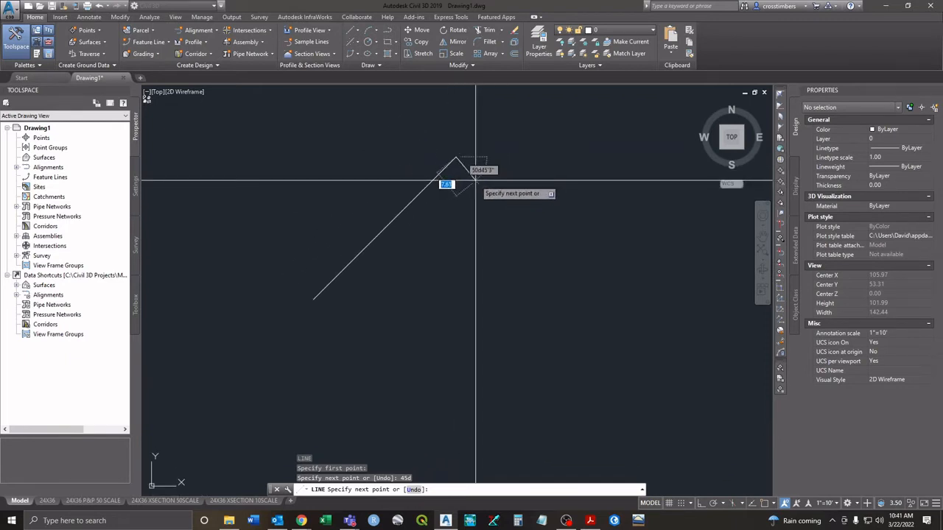
right_click(475, 181)
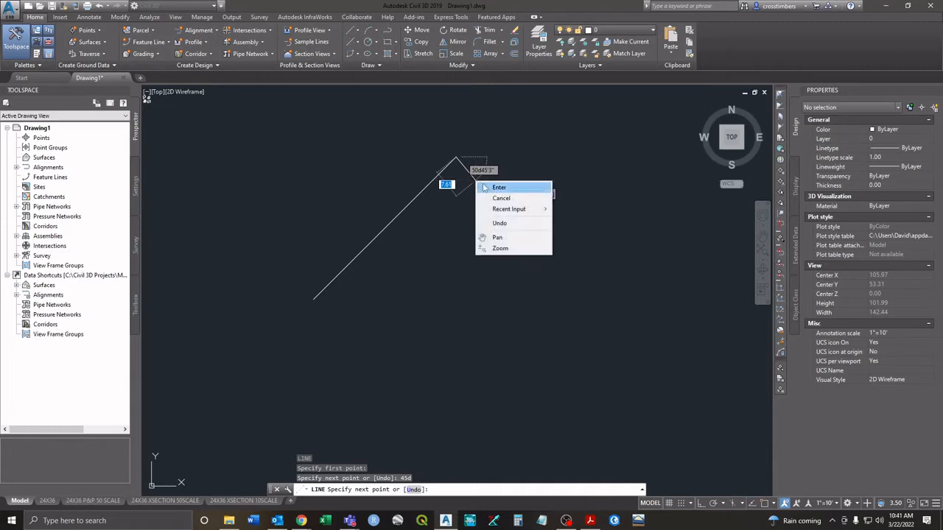
left_click(498, 187)
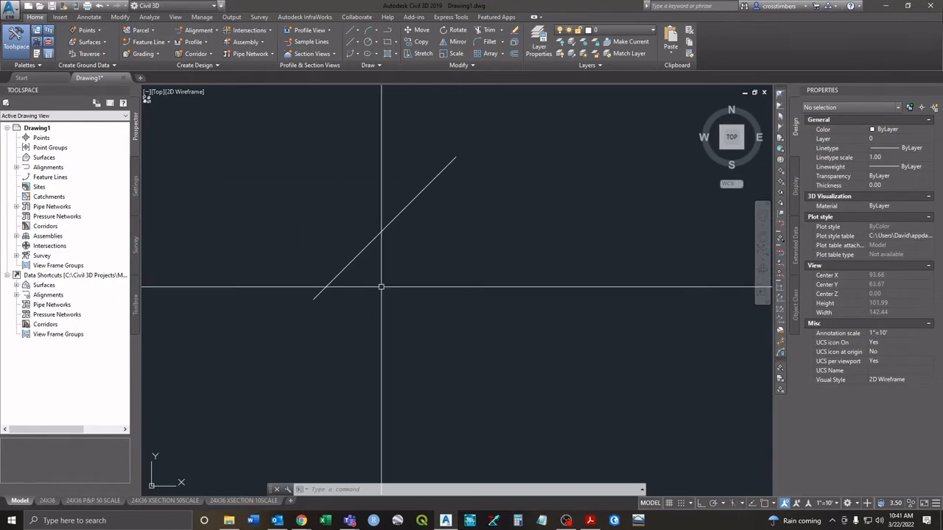
- Select the line to examine its geometry in the Properties palette, and clear the selection
middle_click_drag(363, 230, 371, 256)
scroll(385, 258, "down", 2)
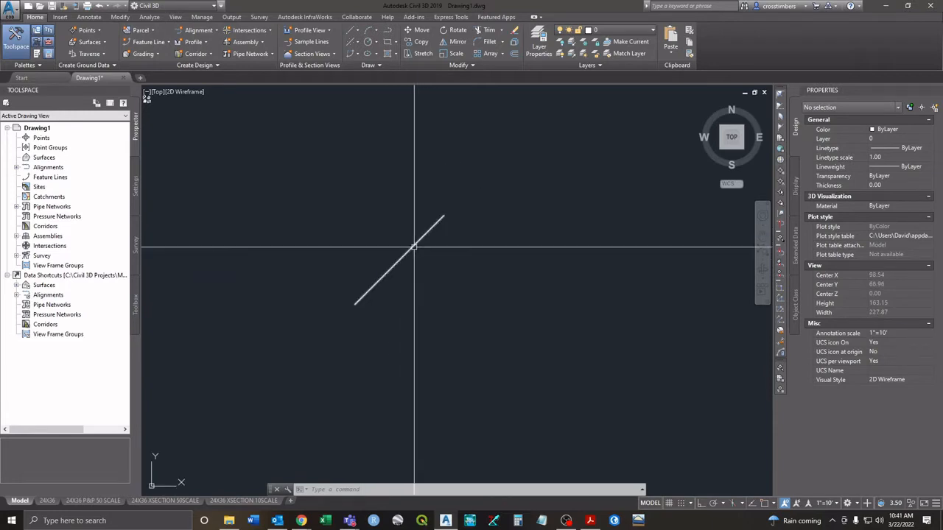
scroll(412, 246, "up", 2)
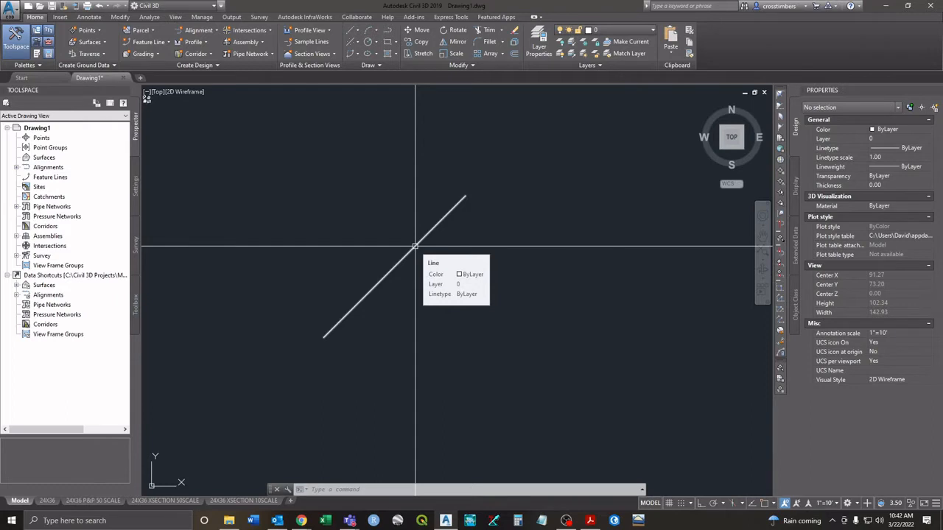
left_click(416, 246)
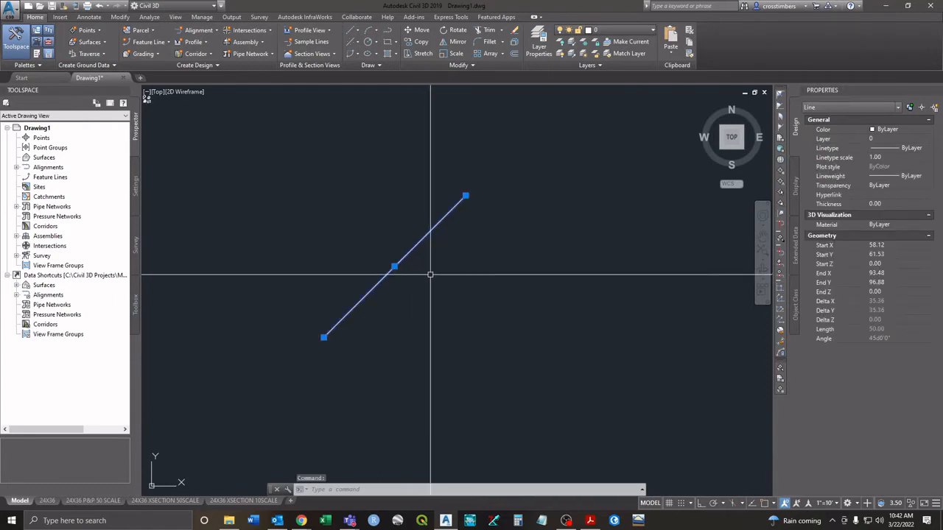
key("Escape")
key("Escape")
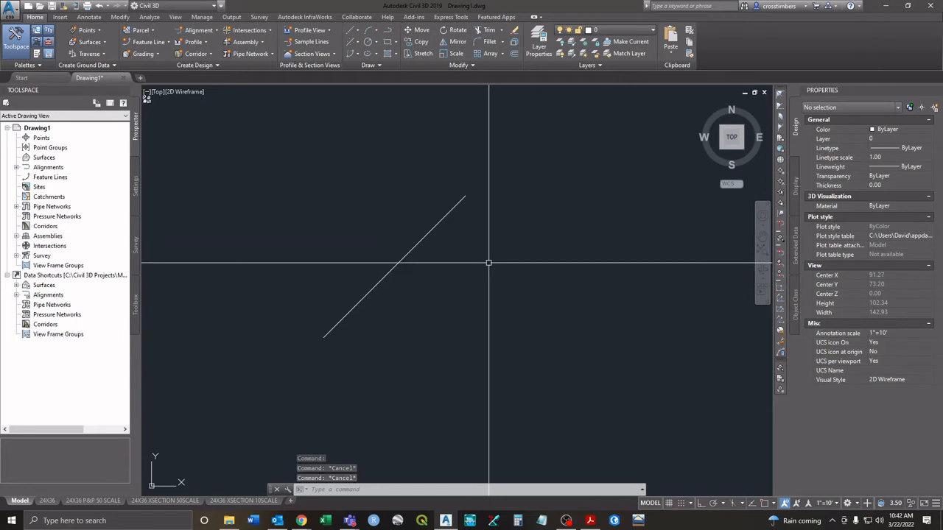
- Select the line with a crossing window that overlaps only part of it, and clear the selection
left_click(532, 240)
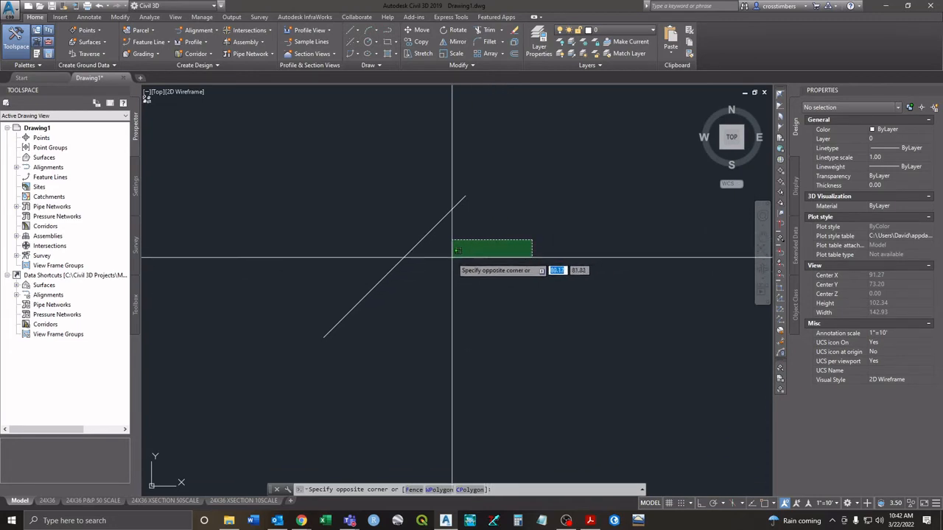
left_click(390, 247)
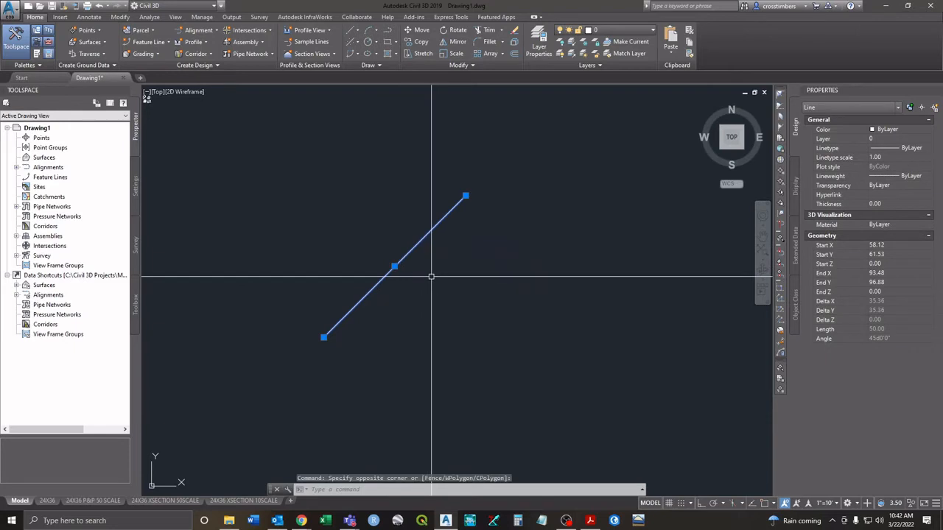
key("Escape")
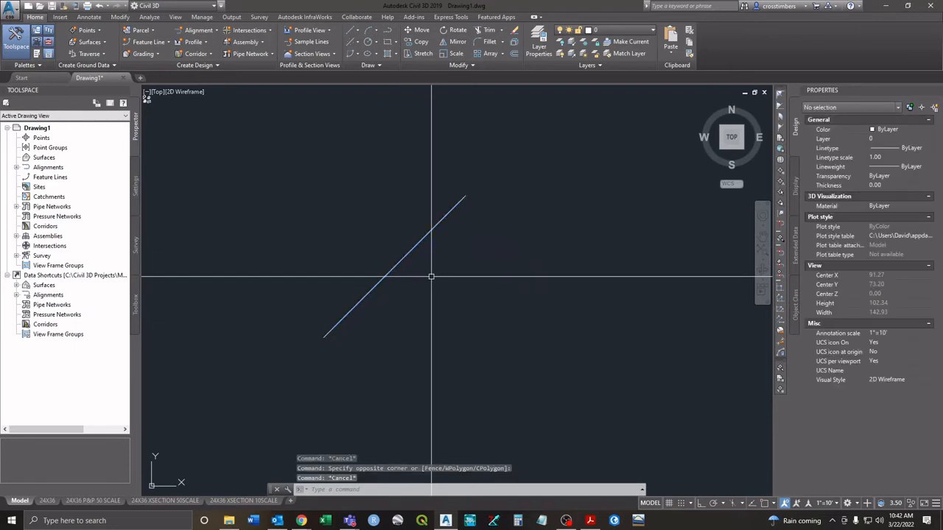
- Try a window selection over part of the line, enclose the whole line in a window, and clear the selection
left_click(287, 213)
left_click(462, 342)
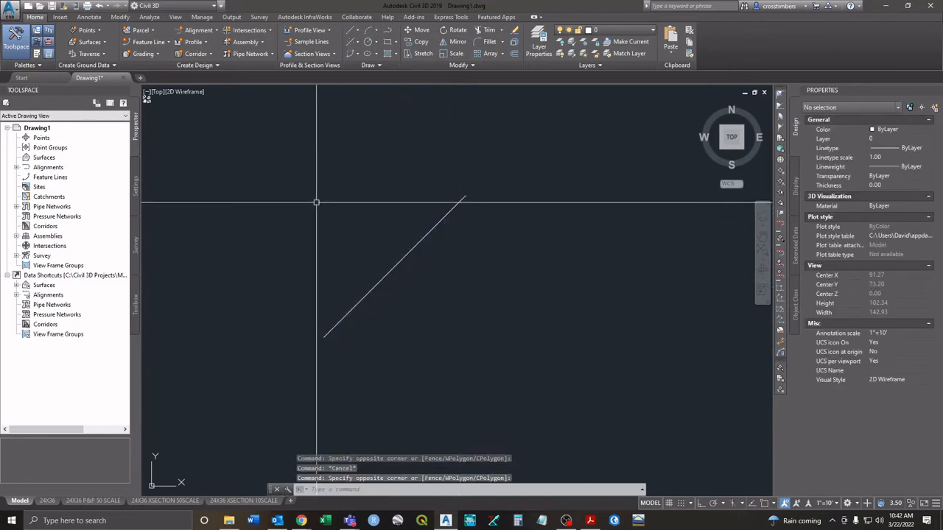
left_click(280, 149)
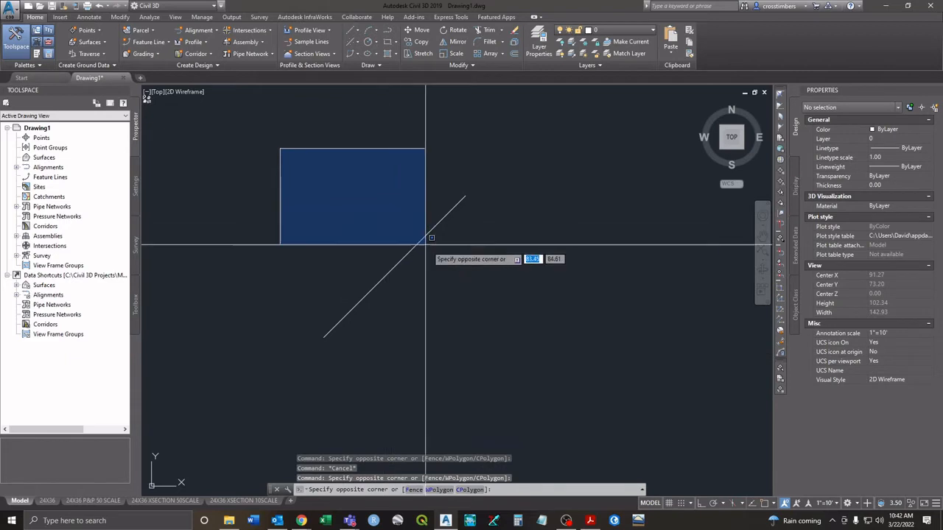
left_click(501, 364)
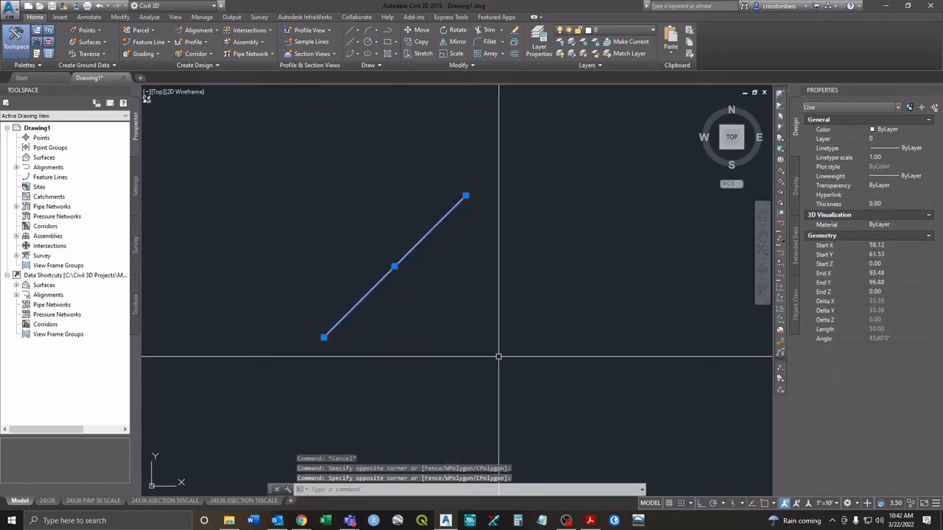
key("Escape")
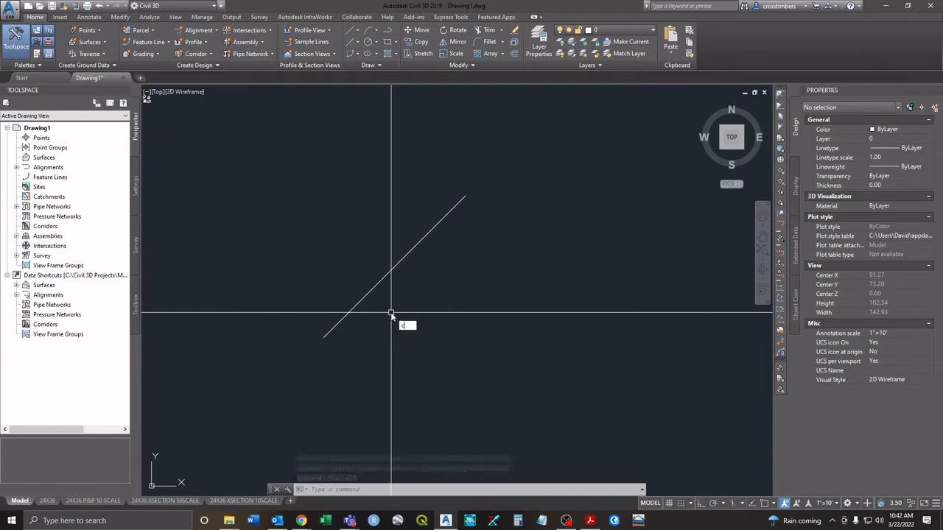
- Copy the line to eight freely chosen positions around the original with the Copy command
type("o")
key("Return")
left_click(375, 286)
key("Return")
left_click(390, 291)
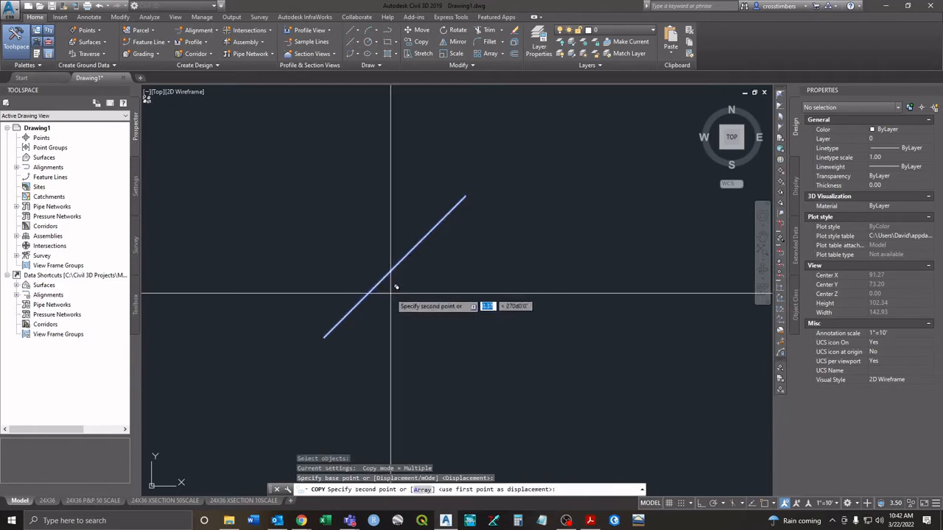
left_click(408, 332)
left_click(410, 362)
left_click(315, 356)
left_click(337, 404)
left_click(413, 394)
left_click(474, 390)
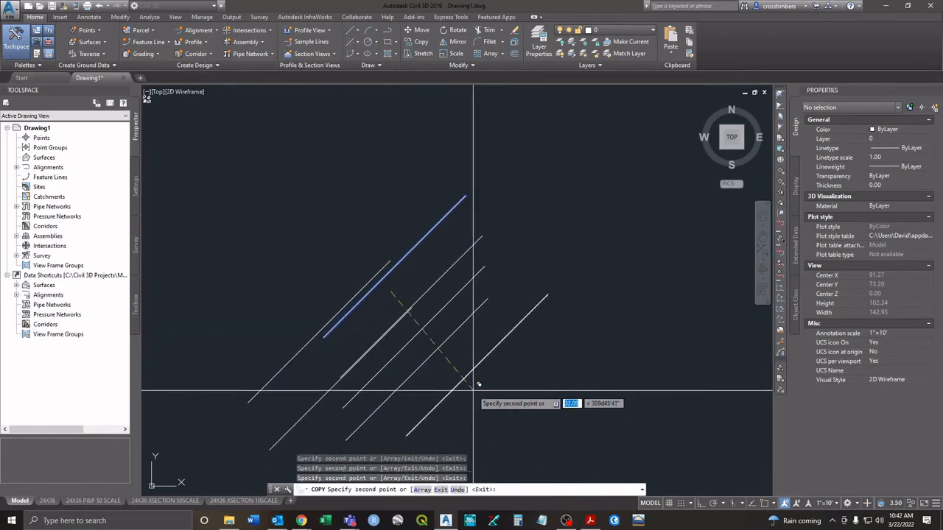
left_click(479, 307)
left_click(514, 258)
key("Escape")
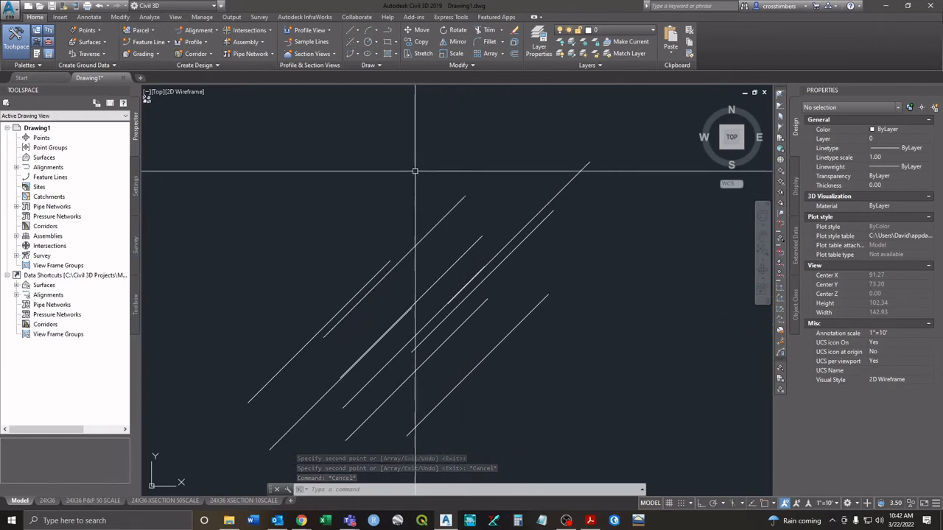
- Select the upper-right line with an enclosing window and again with a crossing lasso, clearing the selection each time
left_click(433, 134)
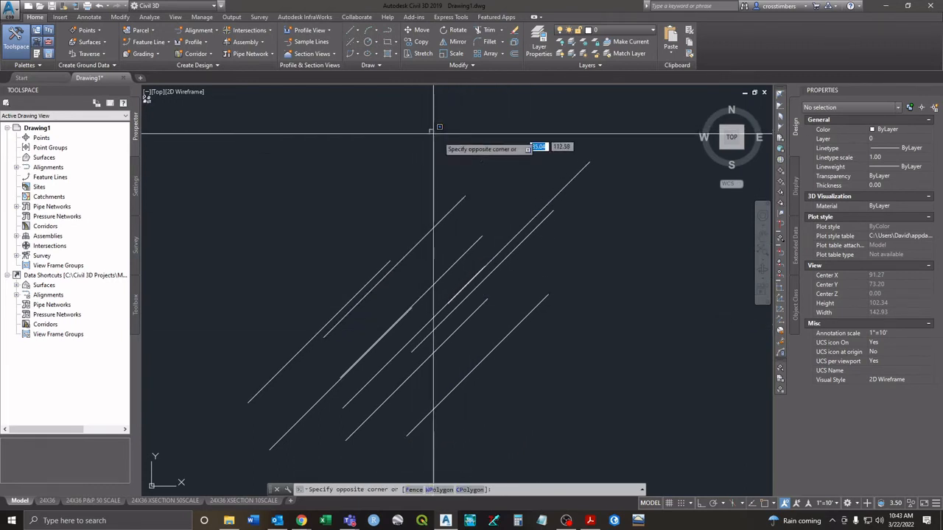
left_click(630, 316)
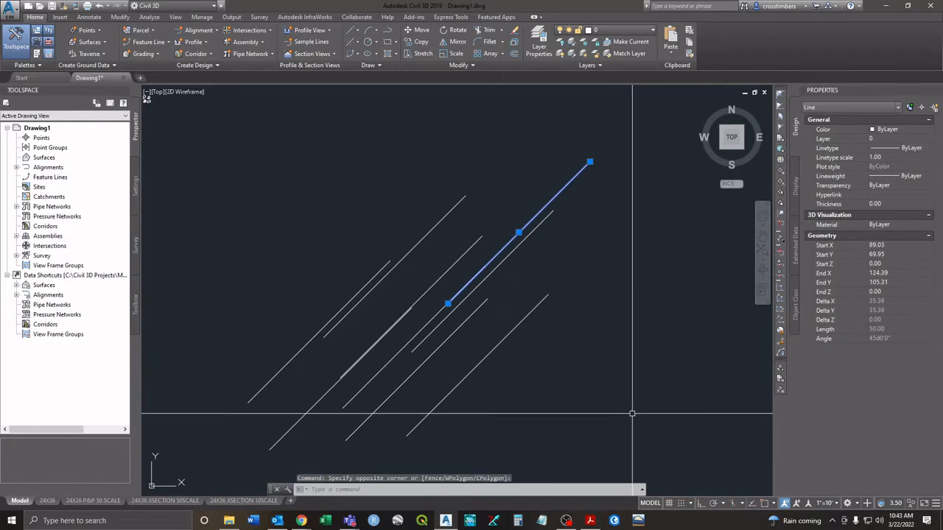
key("Escape")
left_click_drag(553, 200, 540, 215)
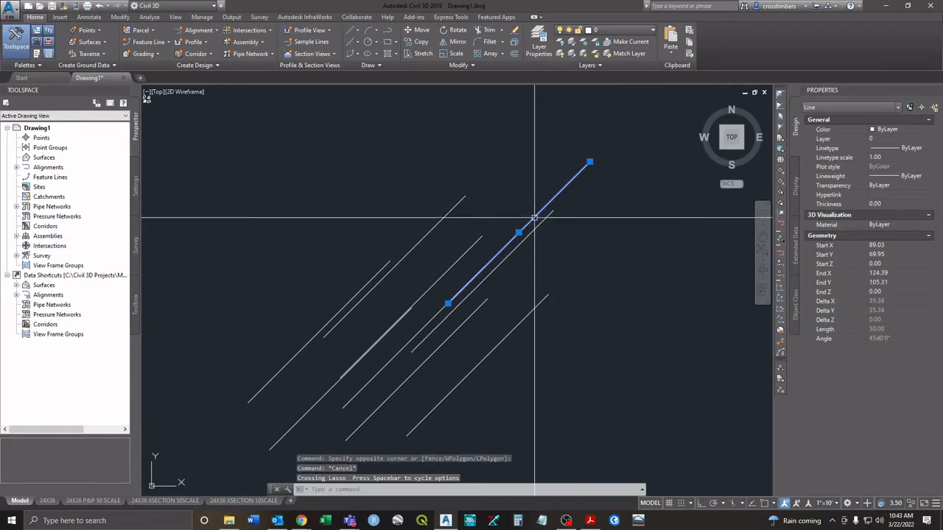
key("Escape")
- Demonstrate a crossing lasso and a two-corner selection rectangle in the empty area above the lines
scroll(448, 284, "up", 3)
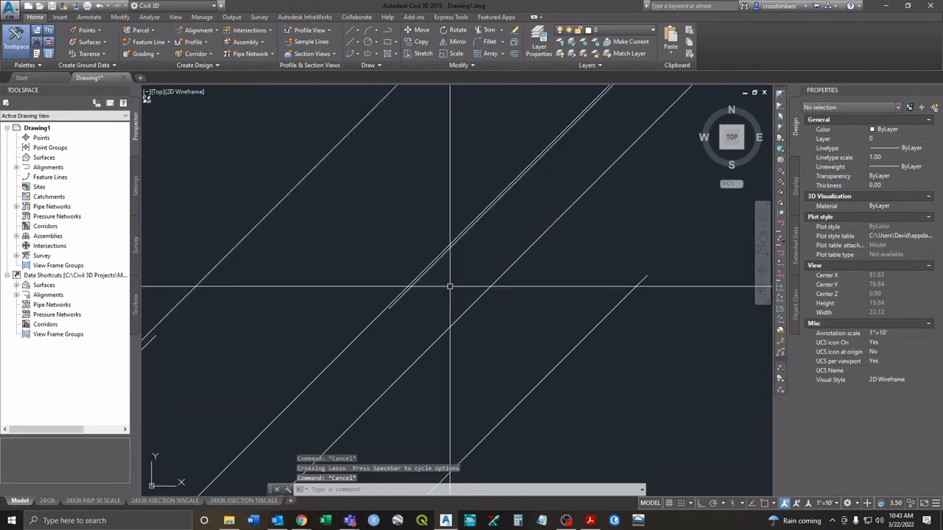
scroll(443, 262, "down", 8)
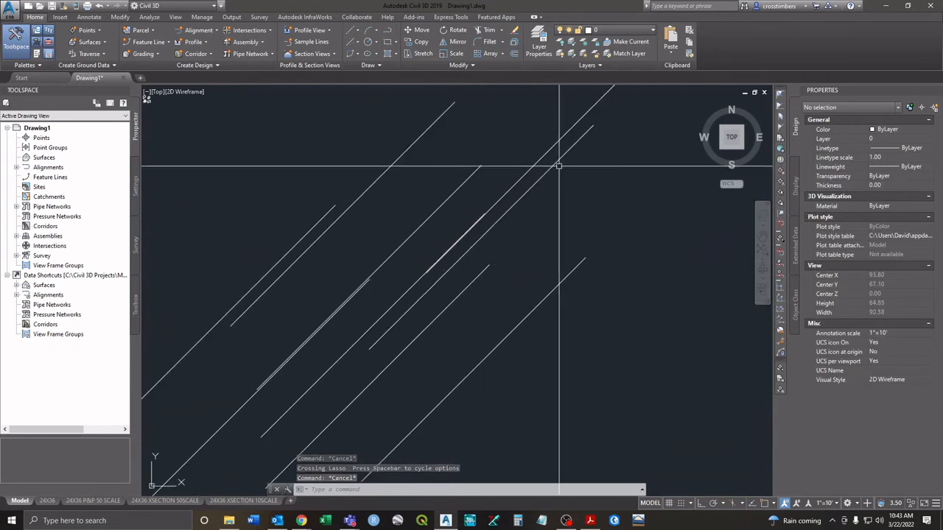
key("Escape")
middle_click_drag(579, 150, 551, 191)
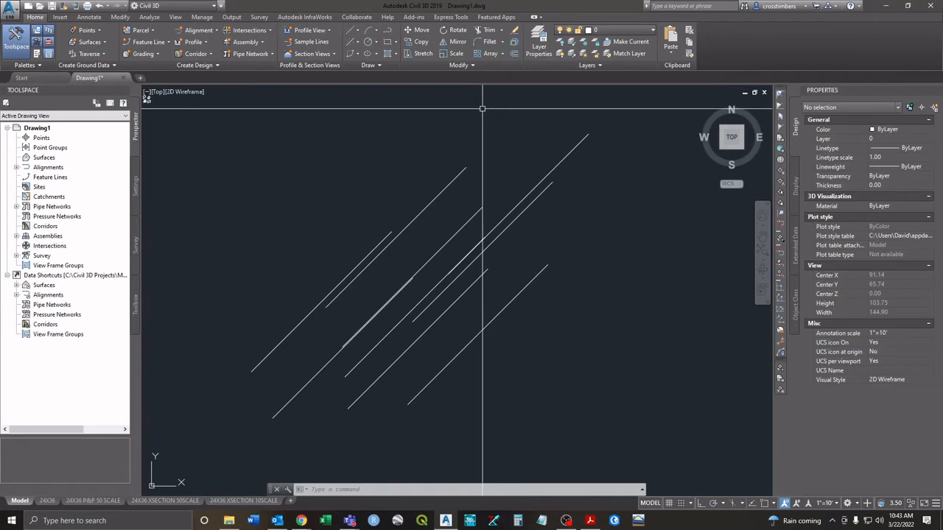
mouse_move(483, 109)
left_mouse_down()
mouse_move(392, 149)
mouse_move(395, 139)
left_mouse_up()
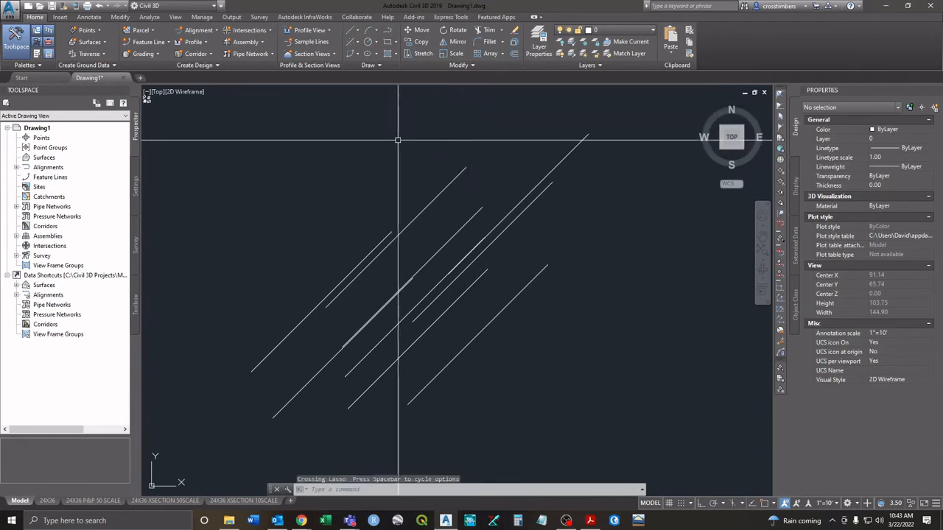
left_click(365, 120)
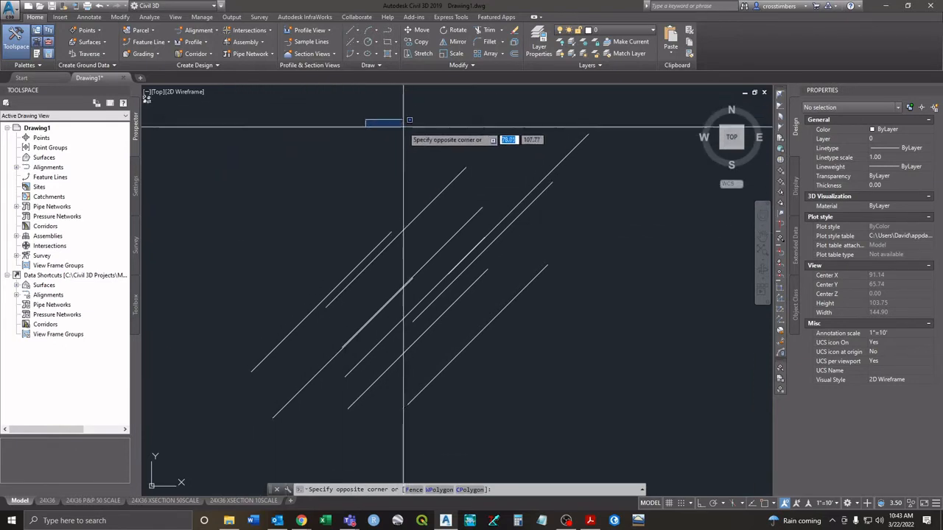
left_click(268, 213)
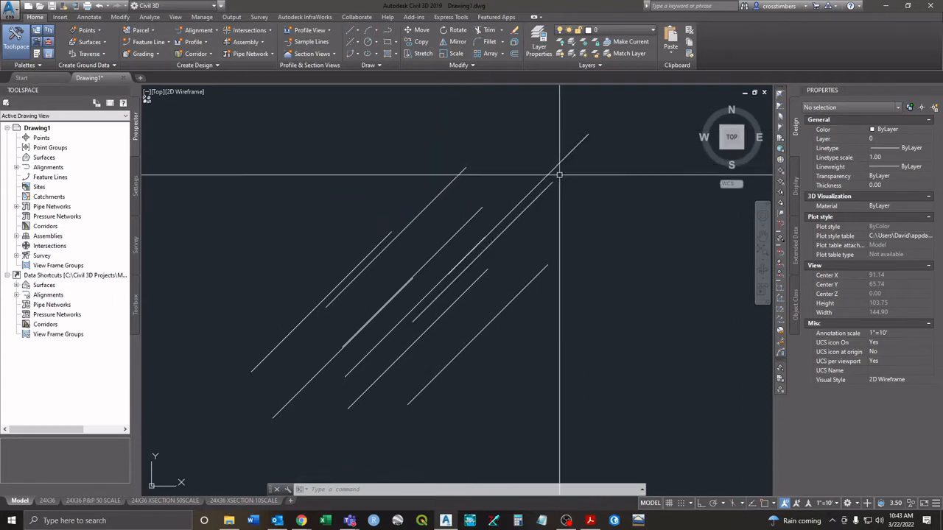
- Select the upper-right line with a crossing lasso, clear it, and make a small window lasso in empty space
mouse_move(564, 166)
left_mouse_down()
mouse_move(518, 194)
mouse_move(529, 157)
mouse_move(553, 146)
mouse_move(559, 124)
mouse_move(568, 158)
mouse_move(608, 157)
left_mouse_up()
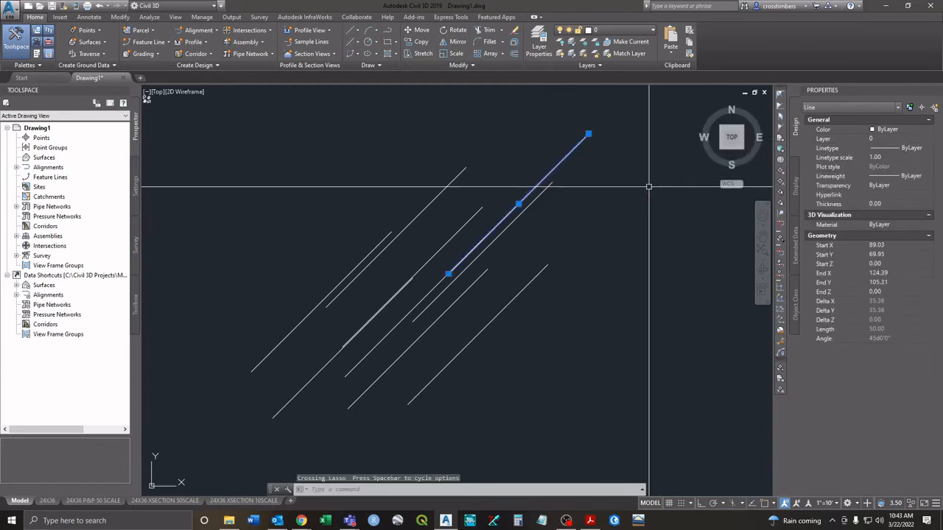
key("Escape")
mouse_move(332, 133)
left_mouse_down()
mouse_move(338, 145)
mouse_move(458, 134)
mouse_move(357, 109)
mouse_move(341, 115)
mouse_move(339, 136)
left_mouse_up()
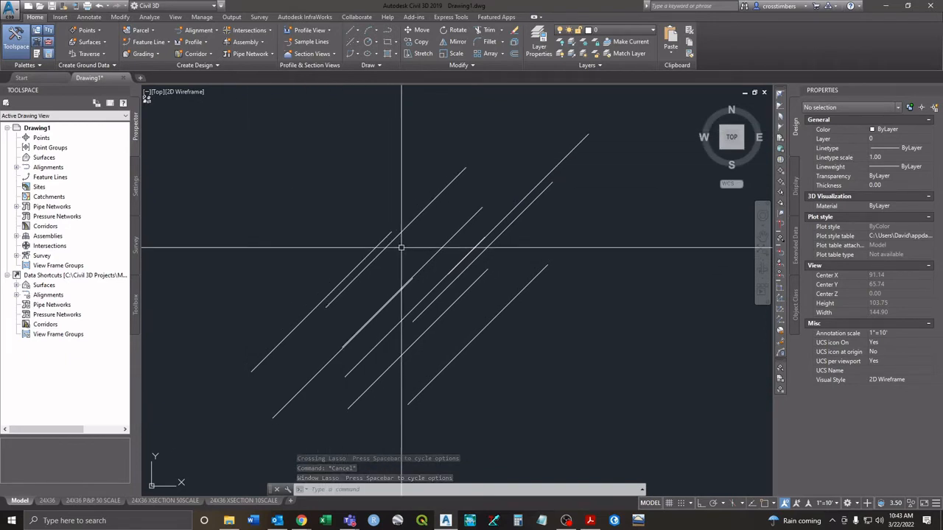
- Erase every line except the leftmost one, picking them with a crossing selection window
left_click(622, 152)
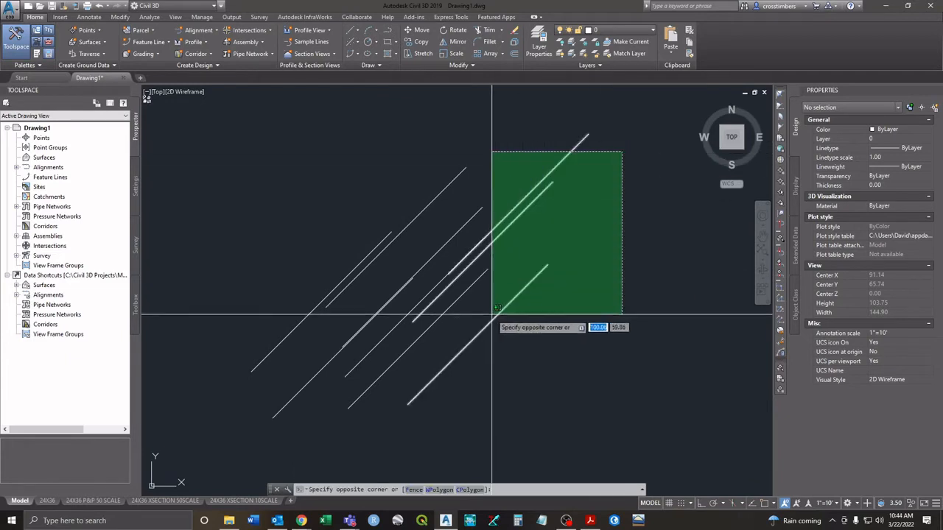
left_click(407, 401)
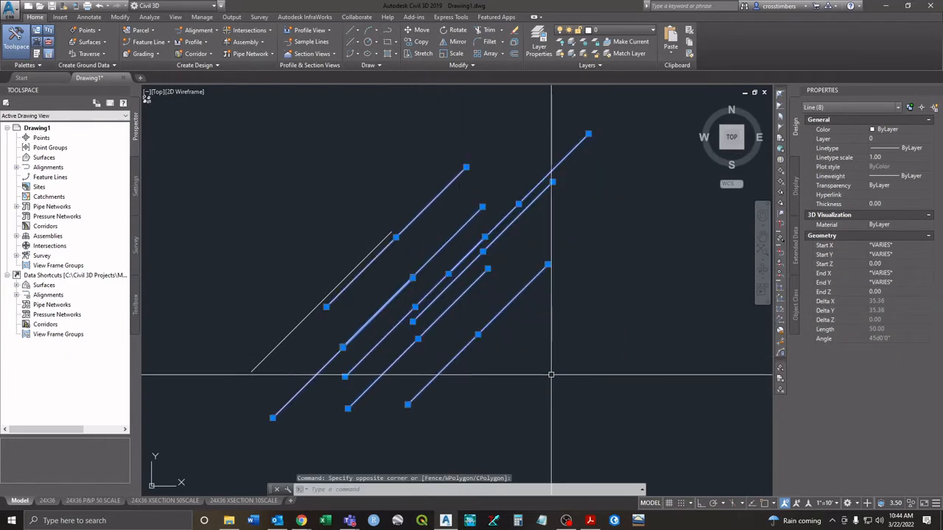
key("Delete")
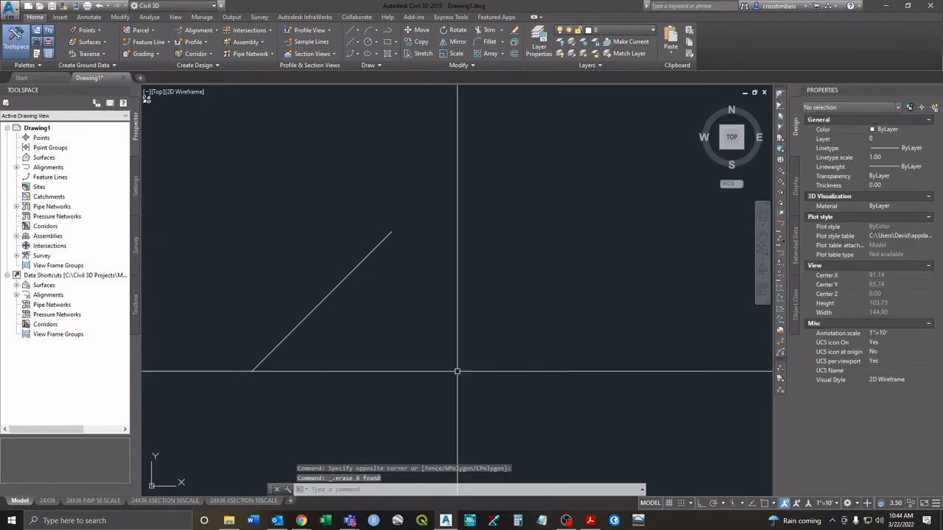
middle_click_drag(396, 360, 498, 332)
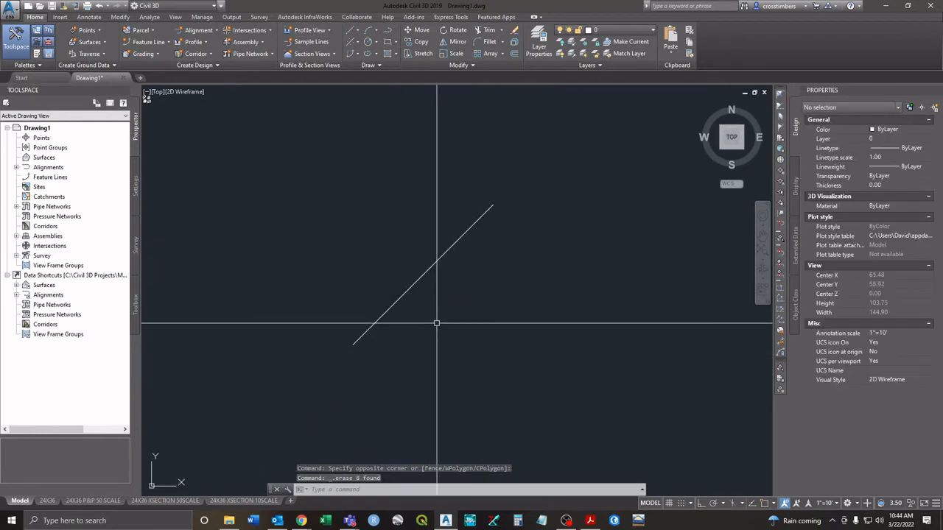
type("era")
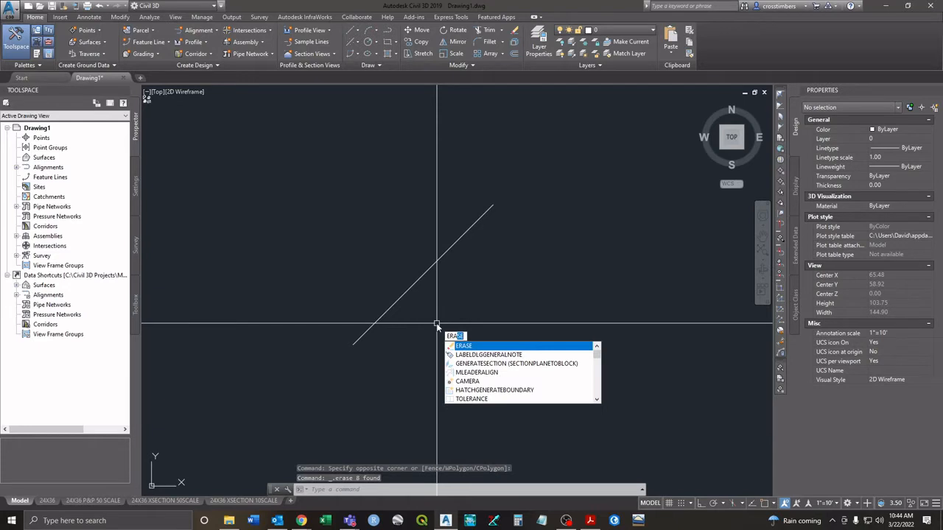
key("BackSpace")
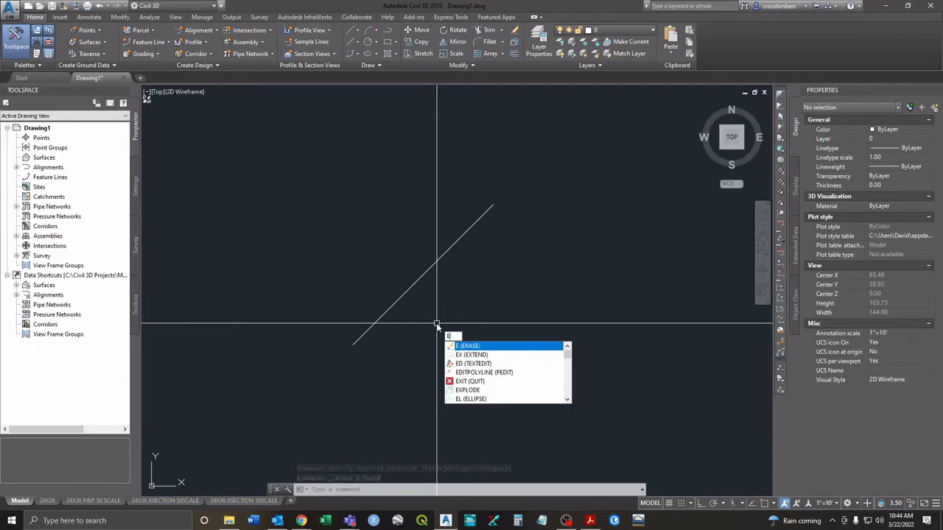
key("Escape")
key("Escape")
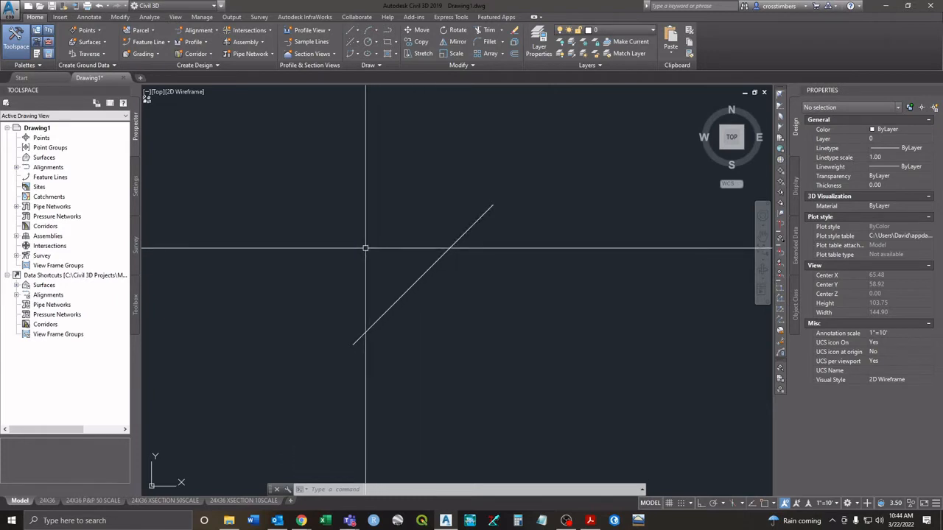
left_click(431, 133)
left_click(312, 190)
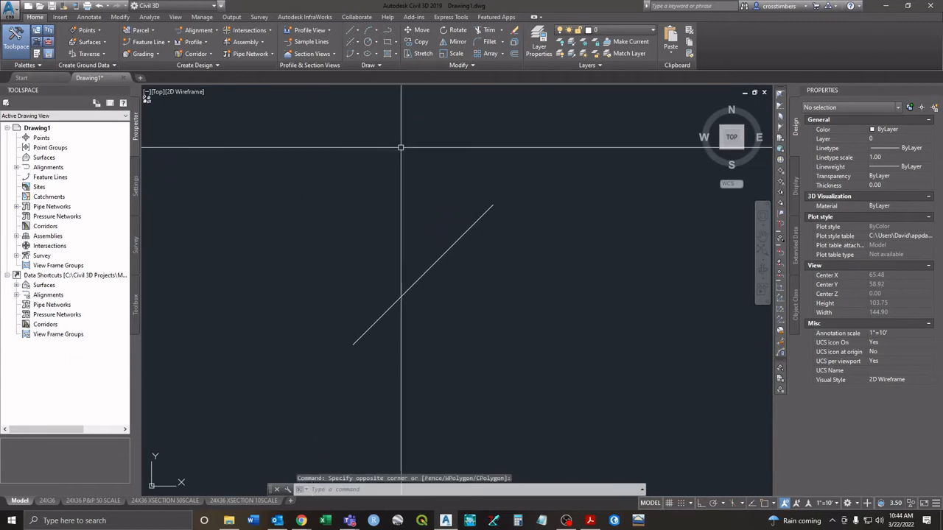
- Examine the remaining line by zooming in and out and panning the view around it
middle_click_drag(436, 237, 387, 238)
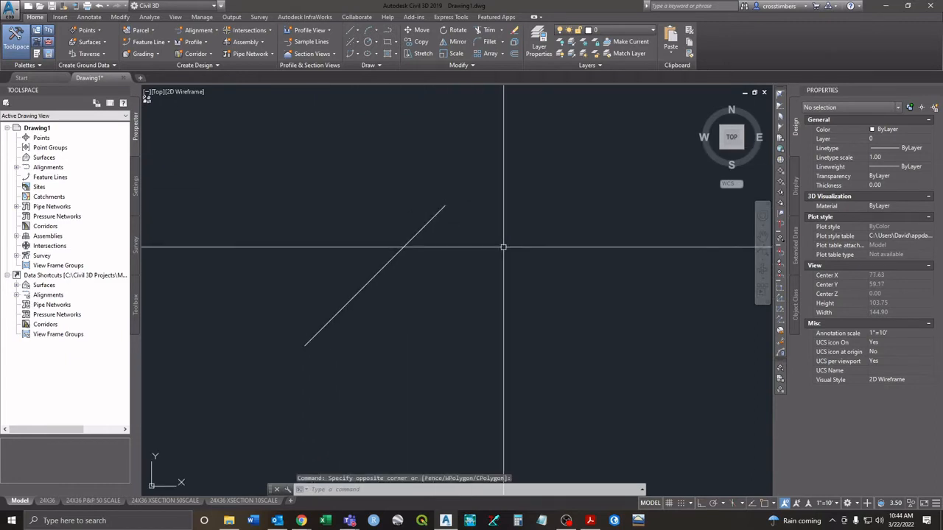
scroll(404, 313, "up", 4)
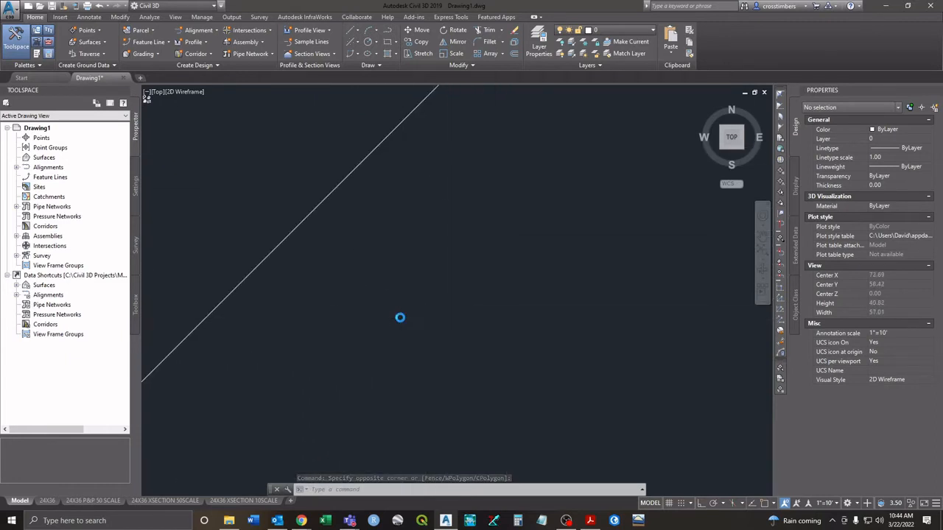
scroll(400, 316, "down", 4)
middle_click_drag(384, 284, 391, 285)
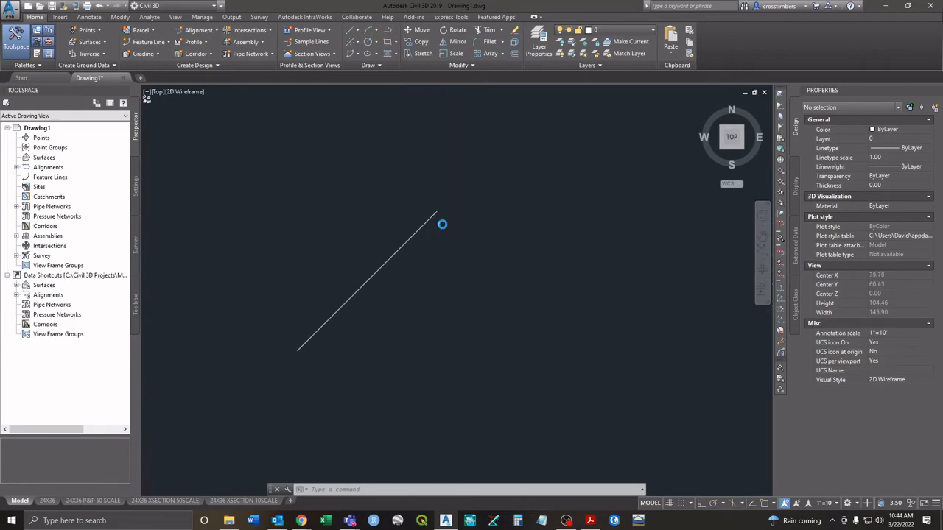
scroll(442, 221, "down", 6)
scroll(437, 236, "up", 10)
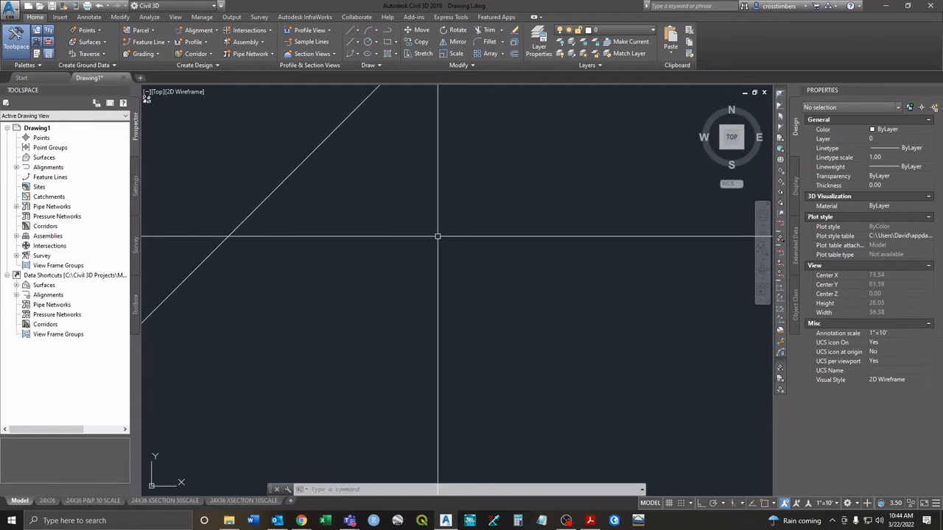
scroll(438, 236, "down", 10)
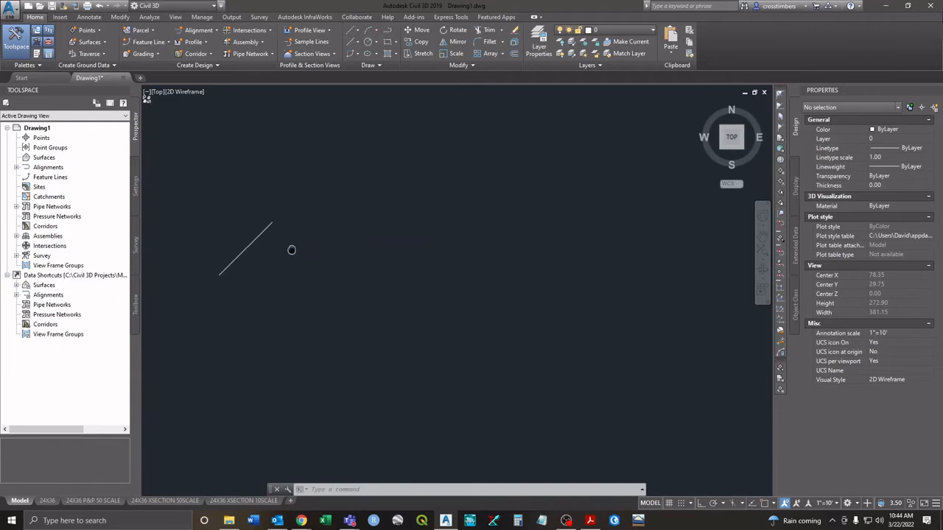
middle_click_drag(291, 249, 461, 254)
middle_click_drag(370, 230, 416, 235)
middle_click_drag(503, 218, 396, 223)
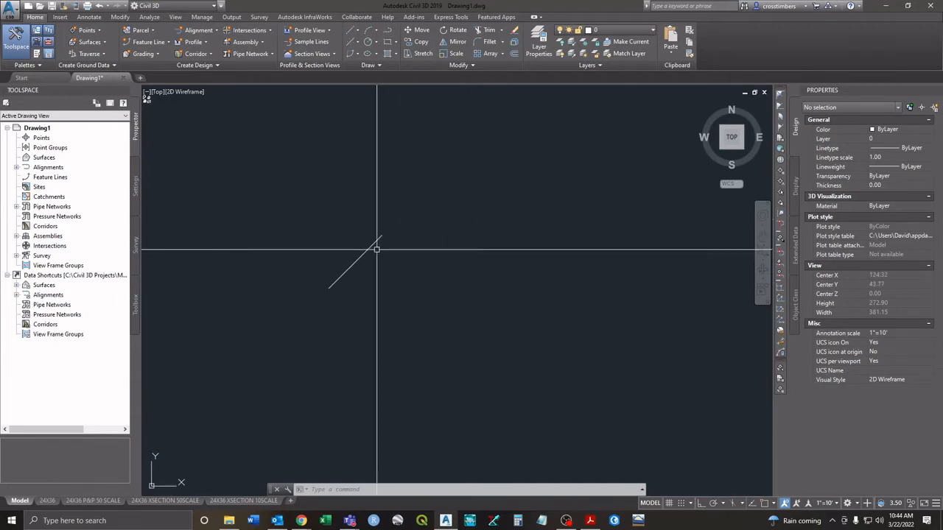
- Shift the view of the line with the Pan command and leave the command
scroll(342, 265, "up", 4)
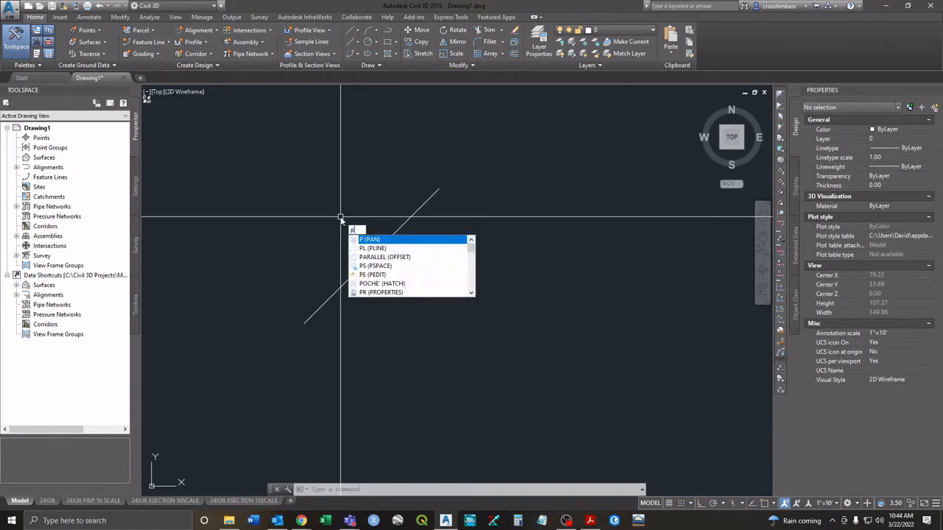
key("Return")
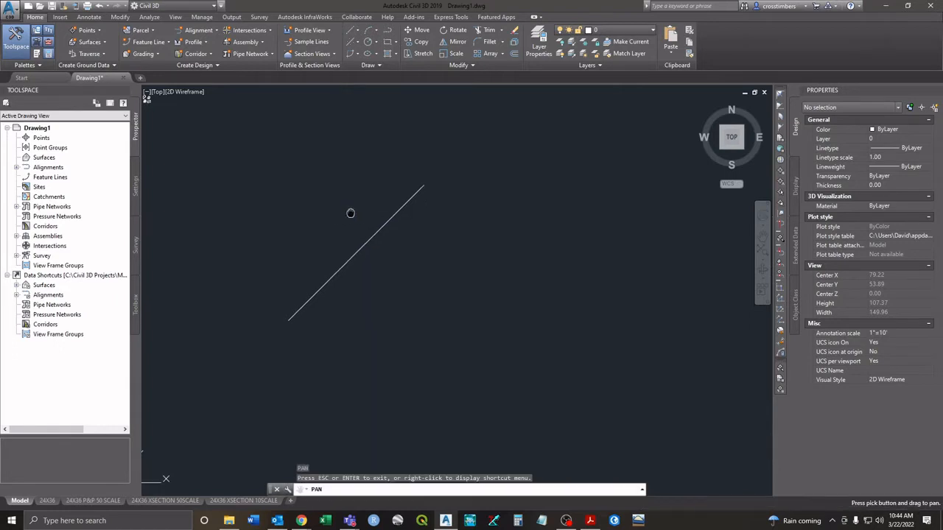
left_click_drag(351, 214, 286, 209)
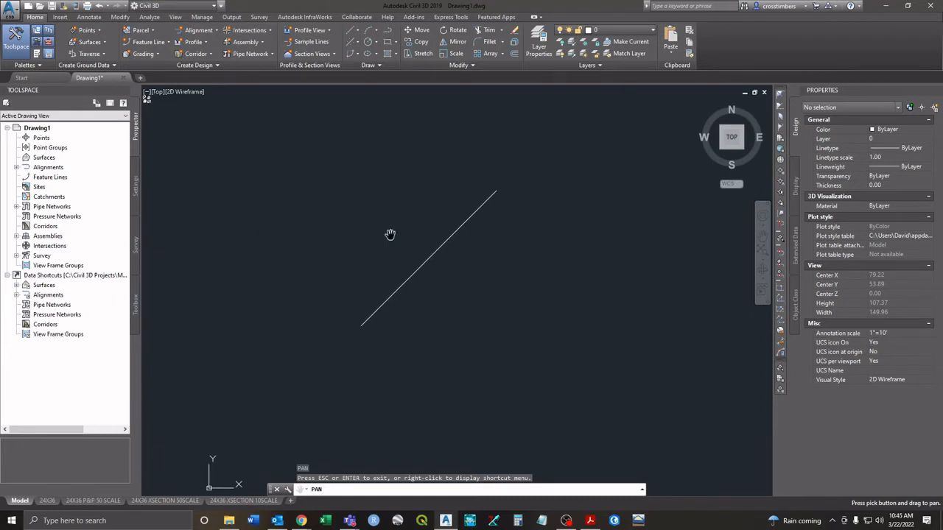
key("Escape")
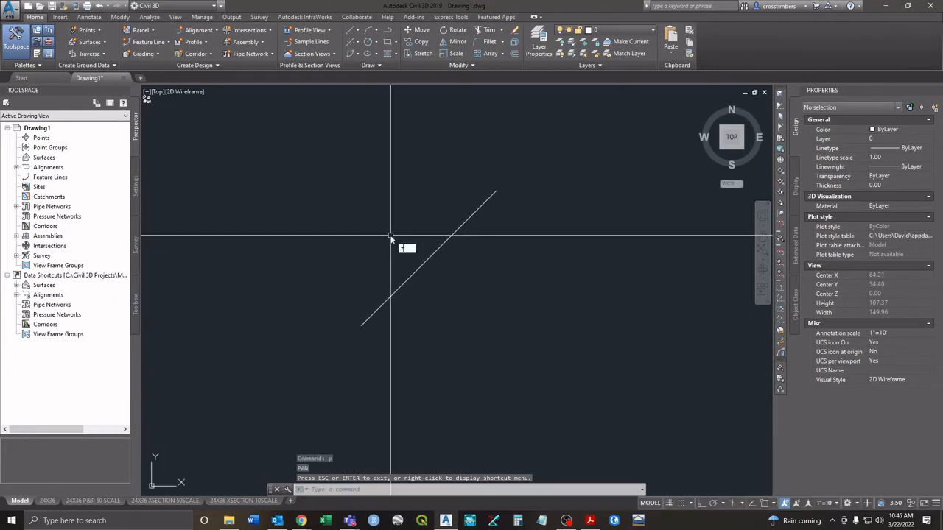
- Zoom to a window drawn around the line with the Zoom command, then bring the line back near the view's centre
type("z")
key("Return")
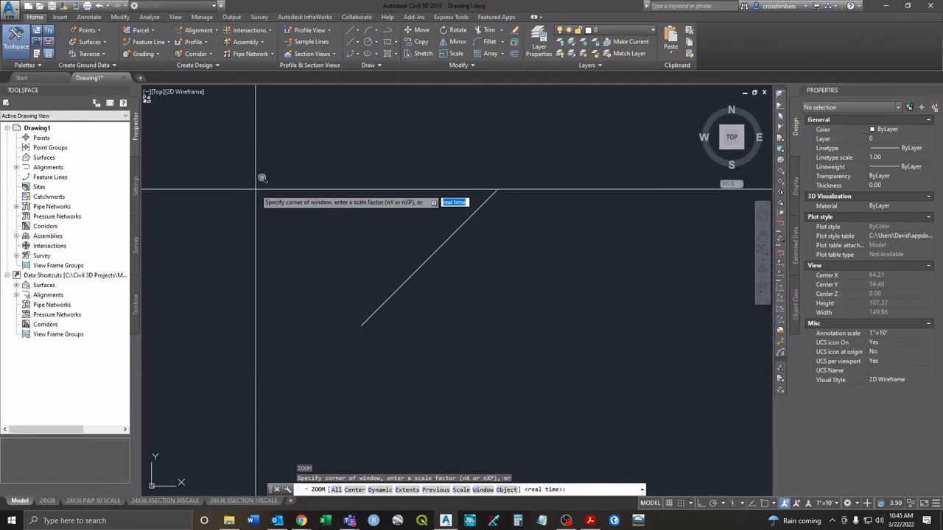
left_click(273, 159)
left_click(510, 325)
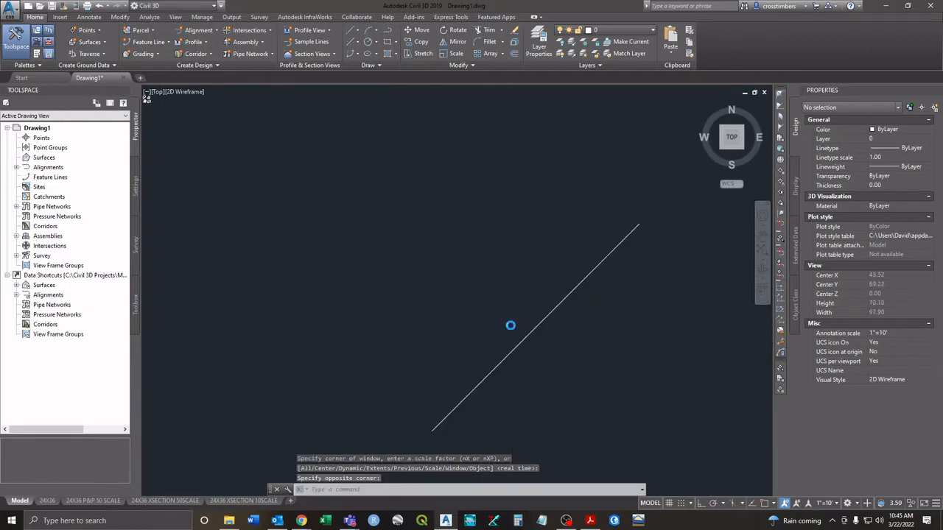
scroll(511, 326, "down", 2)
middle_click_drag(595, 307, 535, 301)
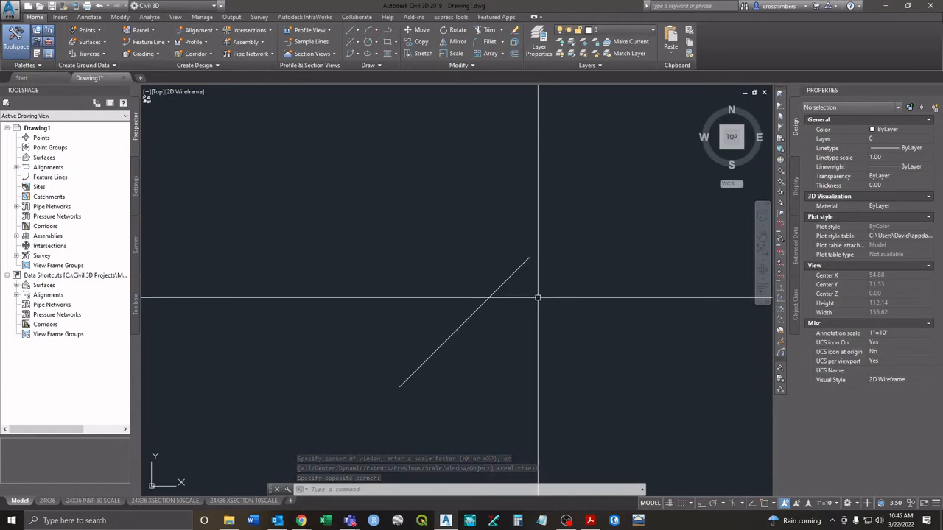
middle_click_drag(524, 298, 438, 288)
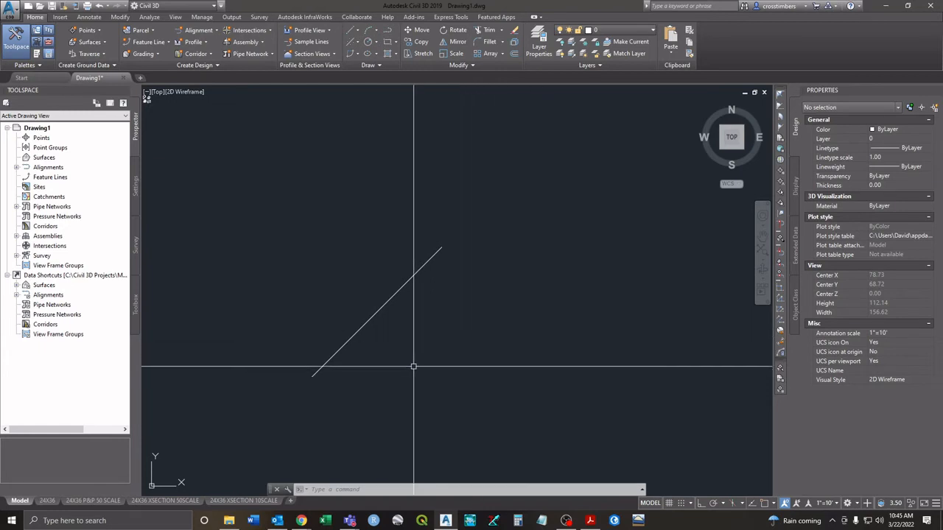
middle_click_drag(360, 356, 424, 319)
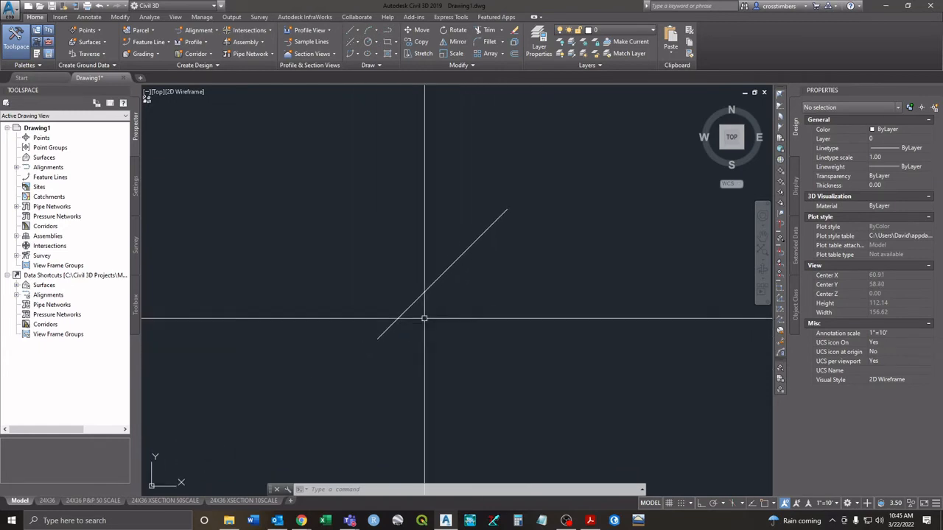
- Select the line to examine its properties and clear the selection
left_click(457, 259)
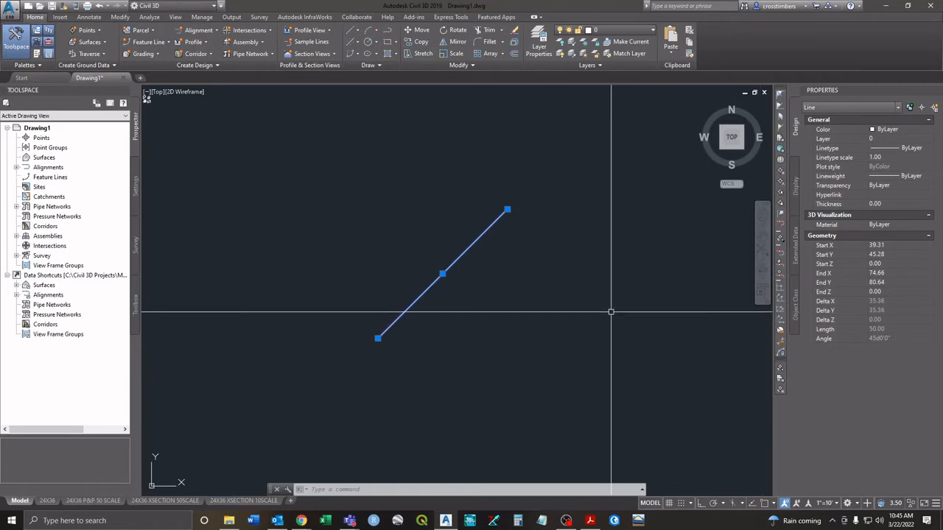
key("Escape")
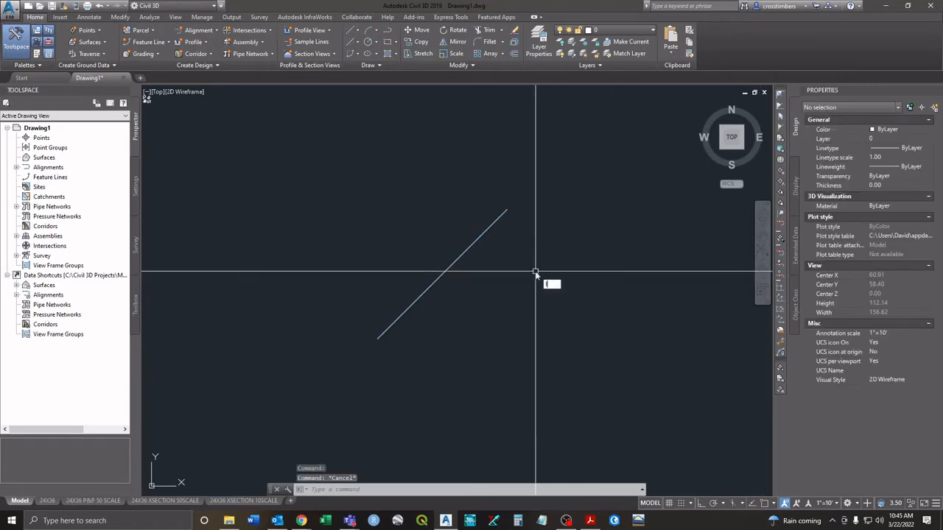
type("l")
key("Return")
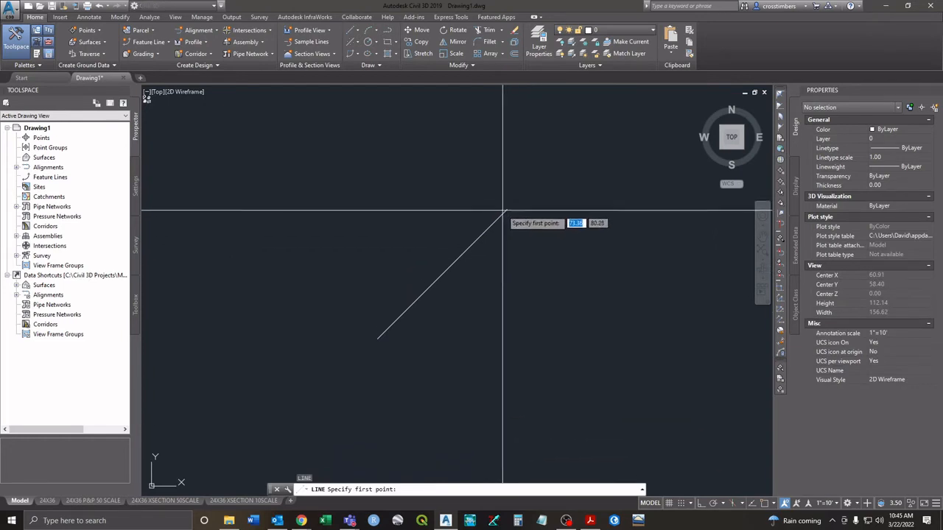
key("Escape")
- Copy the line once to a freely chosen position below and to the right of the original with the Copy command
type("ct ")
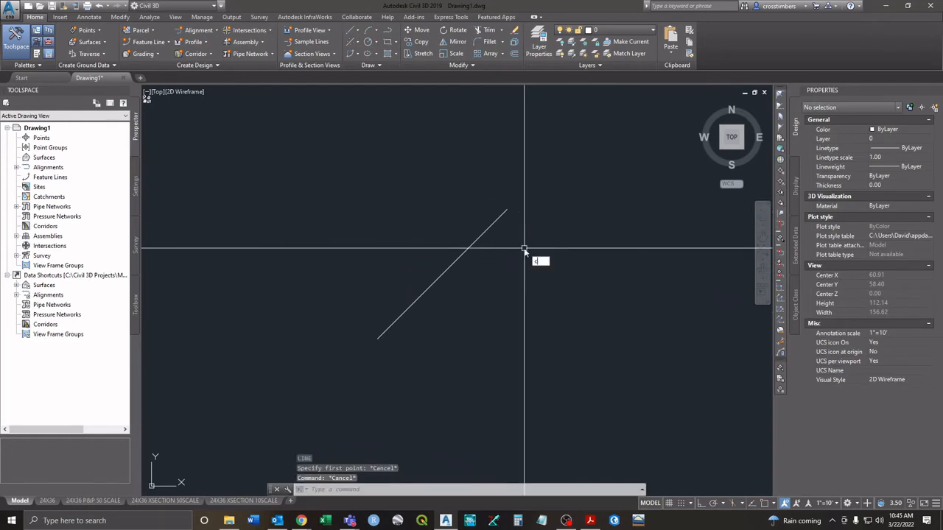
type("o")
key("Return")
left_click(451, 261)
key("Return")
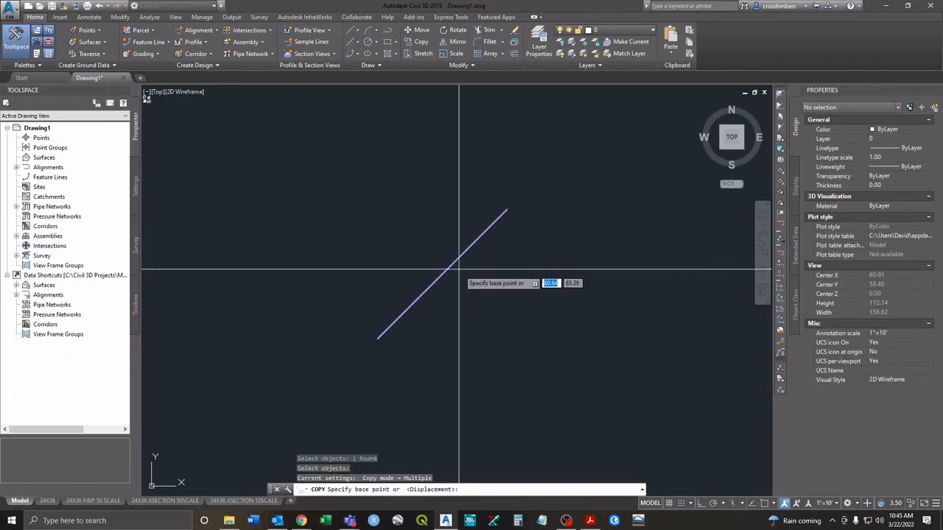
left_click(461, 280)
left_click(536, 310)
key("Escape")
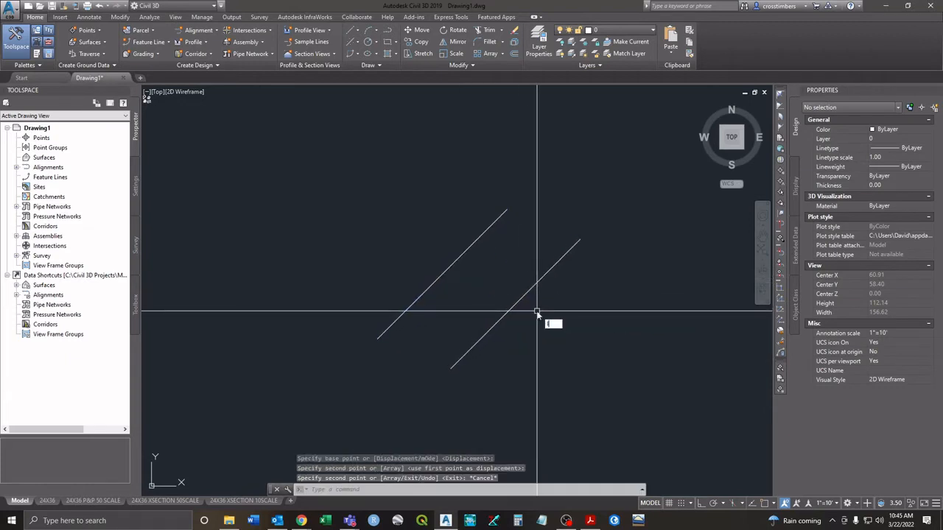
- Turn on object snap and draw a line over the copied line, from its upper endpoint to its lower endpoint
type("l")
key("Return")
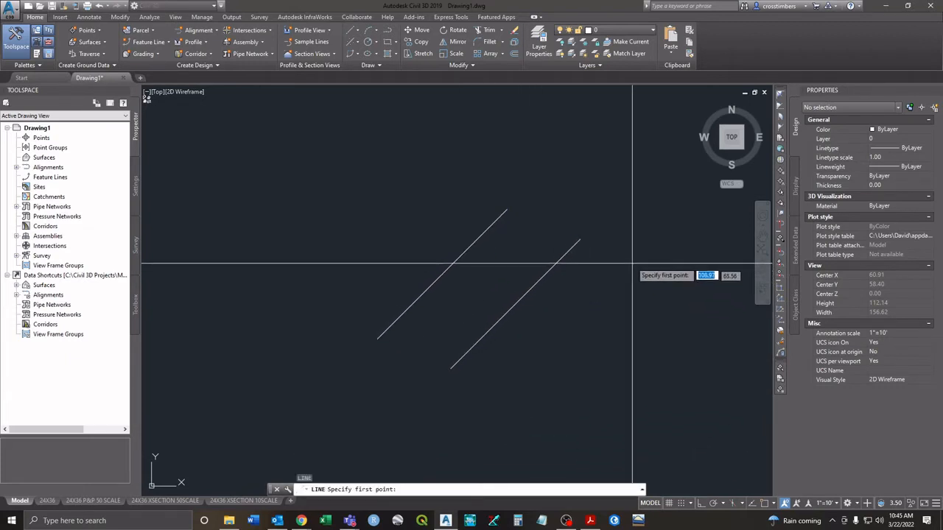
key("F3")
left_click(579, 241)
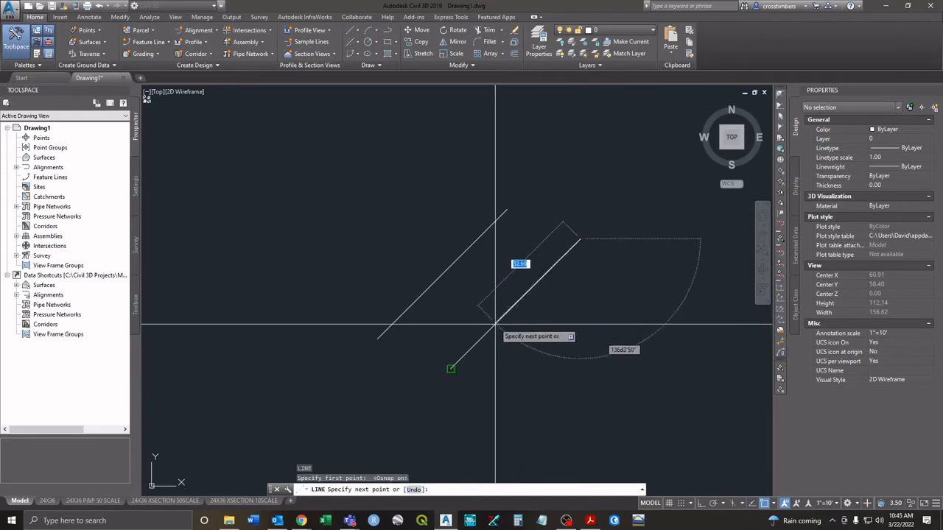
left_click(451, 368)
right_click(491, 358)
left_click(511, 360)
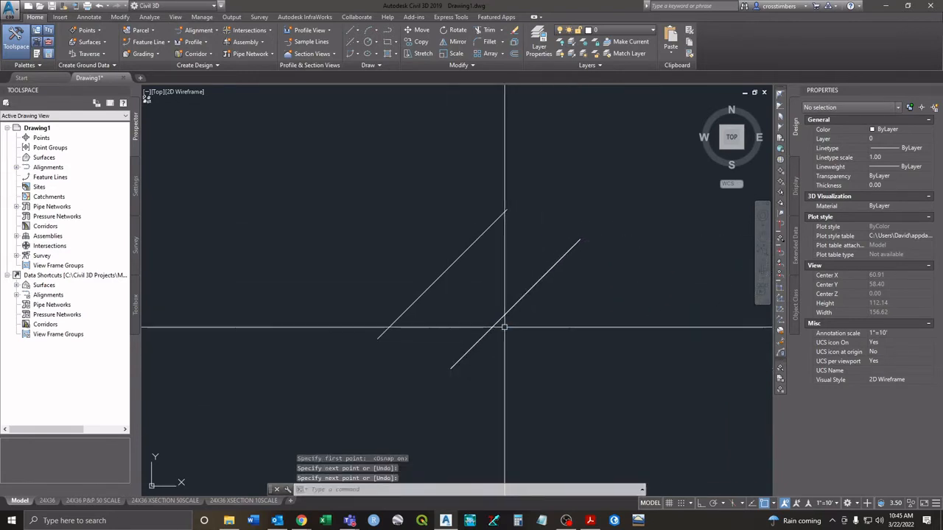
- Select the line drawn over the copy to examine its properties and clear the selection
left_click(494, 325)
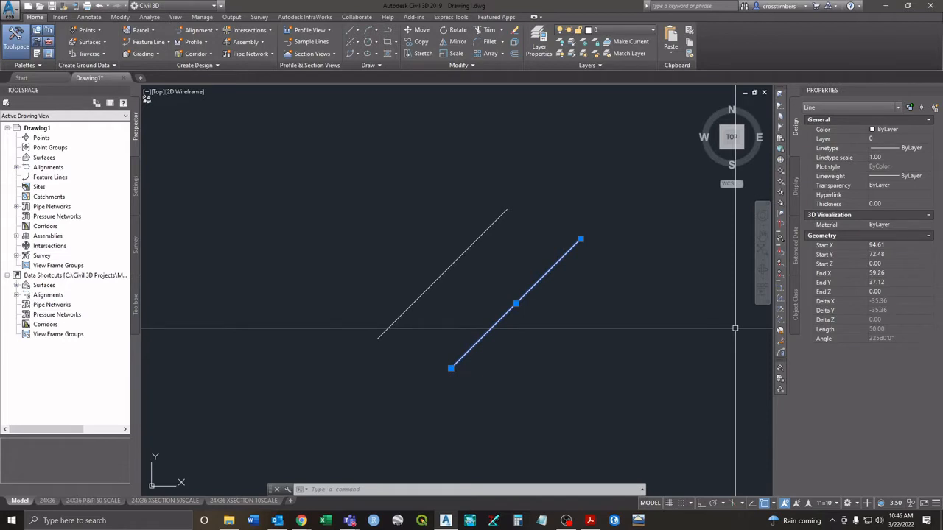
key("Escape")
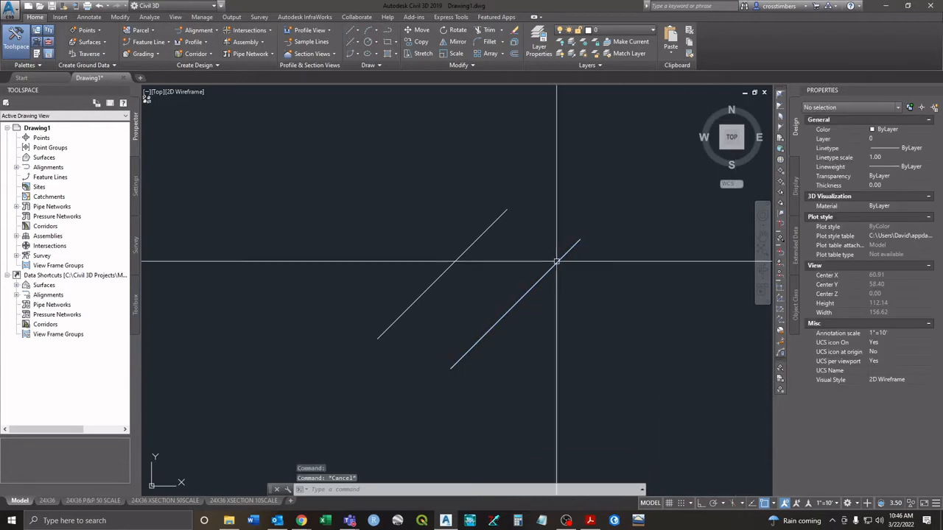
mouse_move(595, 283)
middle_mouse_down()
mouse_move(559, 275)
mouse_move(449, 312)
middle_mouse_up()
scroll(563, 286, "down", 2)
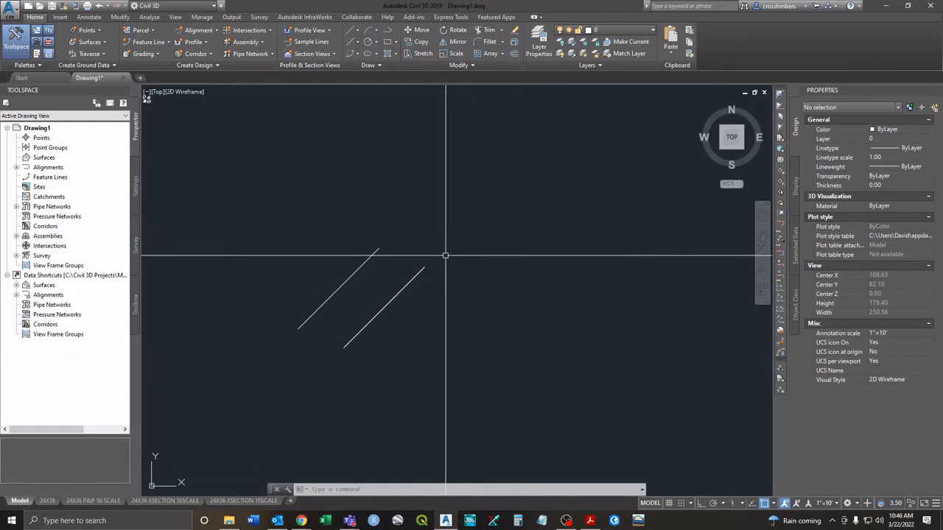
- Erase the line drawn over the copy and the copied line beneath it, keeping only the original diagonal line
left_click(427, 273)
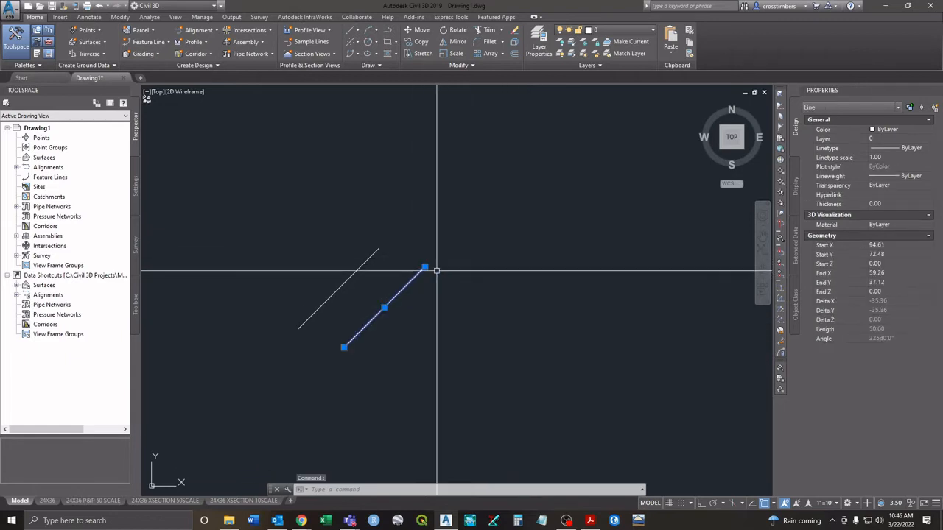
key("Delete")
left_click(423, 270)
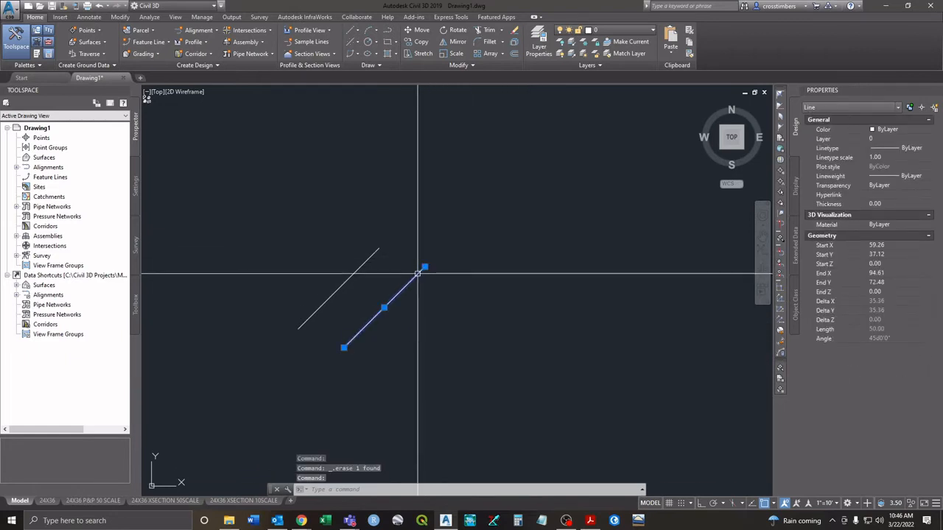
key("Delete")
left_click(417, 274)
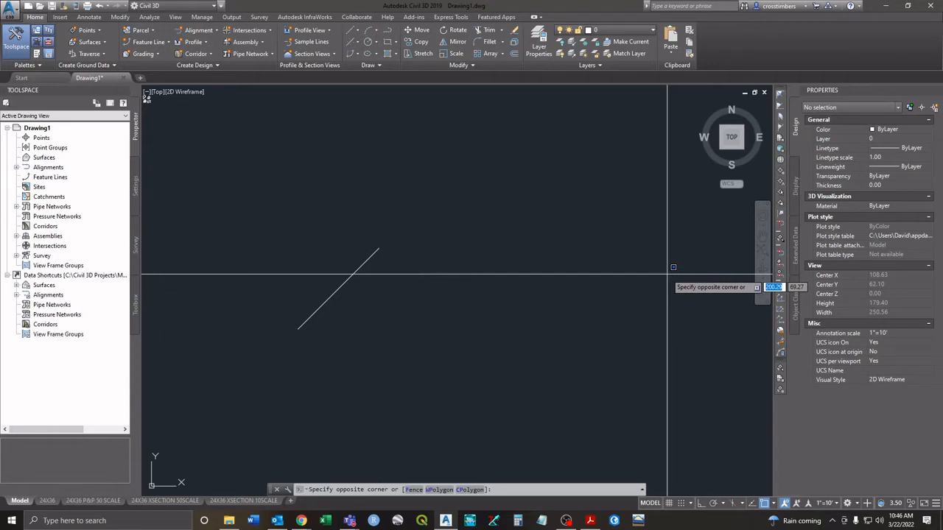
key("Escape")
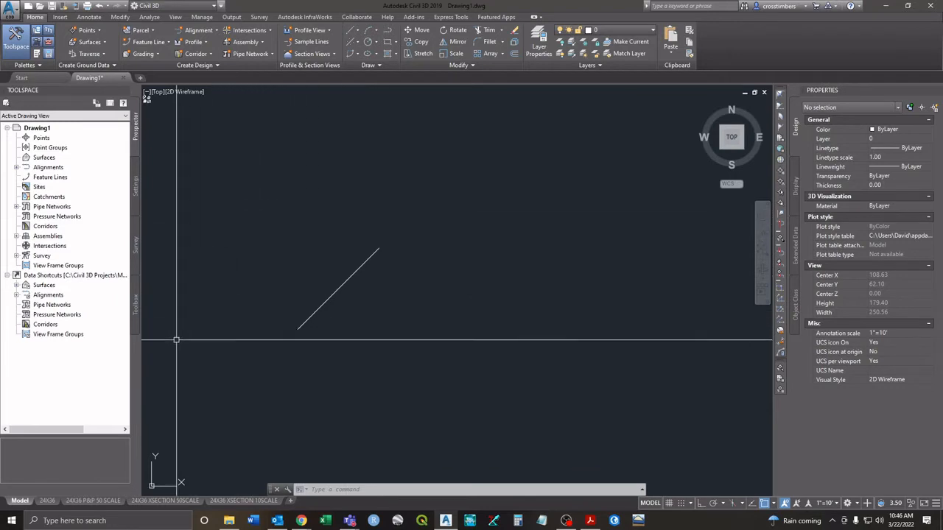
left_click(360, 432)
left_click(408, 337)
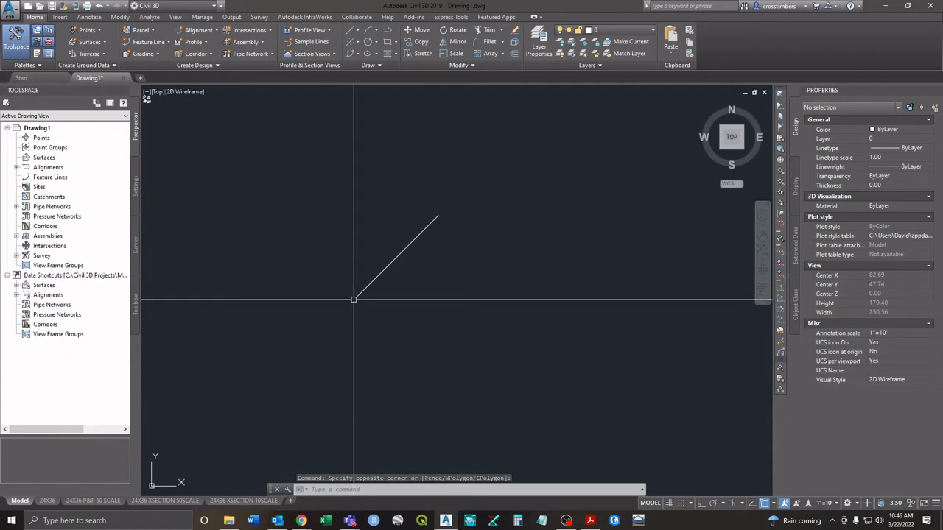
- Turn on Ortho and draw two separate vertical polylines from the diagonal line's lower endpoint, one straight up and one straight down
type("pl")
key("Return")
left_click(357, 296)
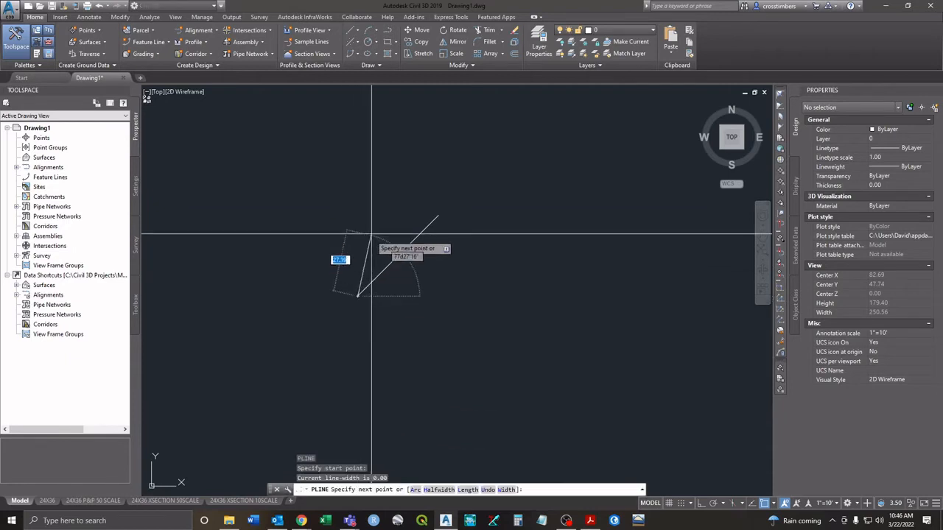
key("F8")
right_click(357, 149)
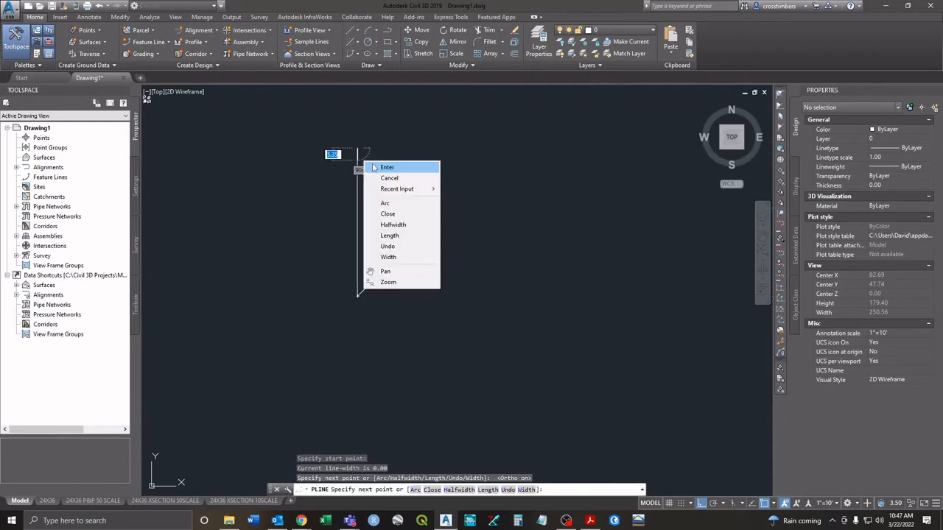
left_click(383, 167)
right_click(370, 226)
left_click(394, 230)
left_click(357, 296)
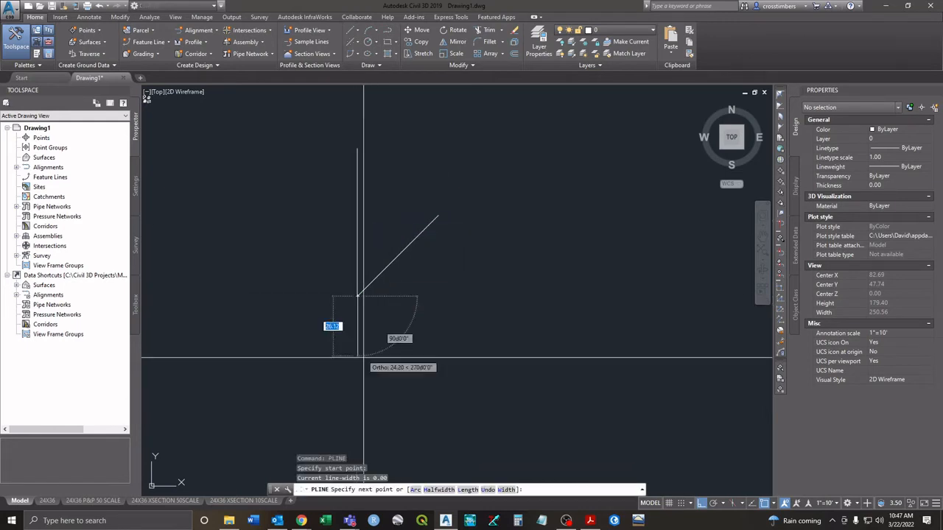
right_click(360, 411)
left_click(382, 292)
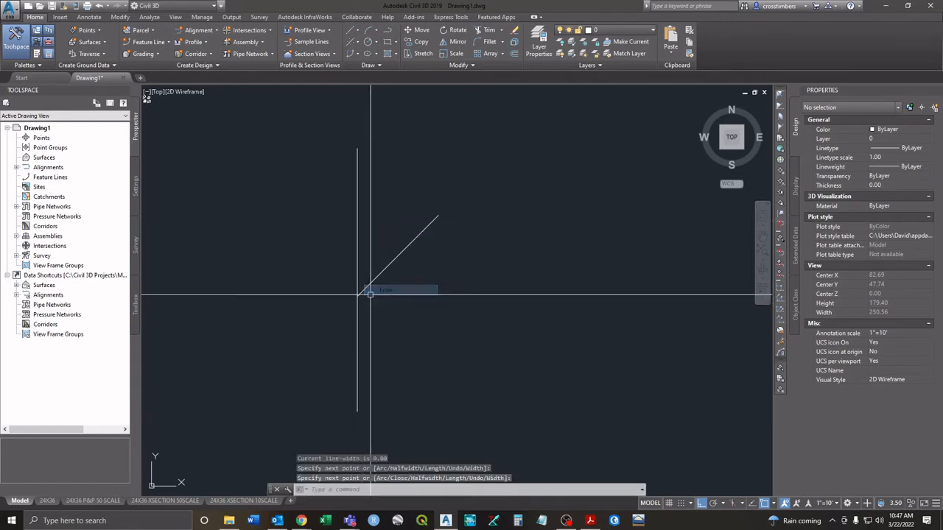
- Draw two separate horizontal polylines from the same endpoint, one to the right and one to the left, to complete a cross
right_click(358, 296)
left_click(376, 302)
left_click(357, 296)
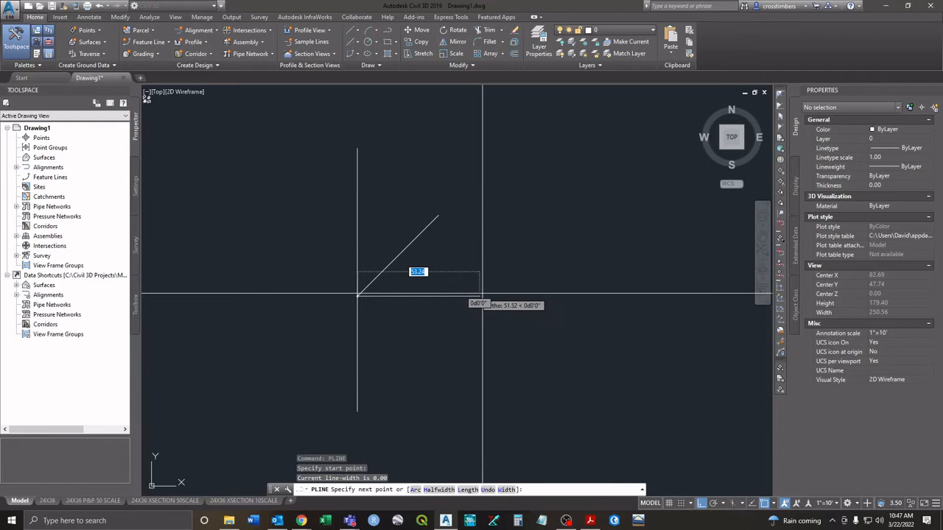
right_click(522, 292)
left_click(533, 299)
right_click(413, 297)
left_click(434, 309)
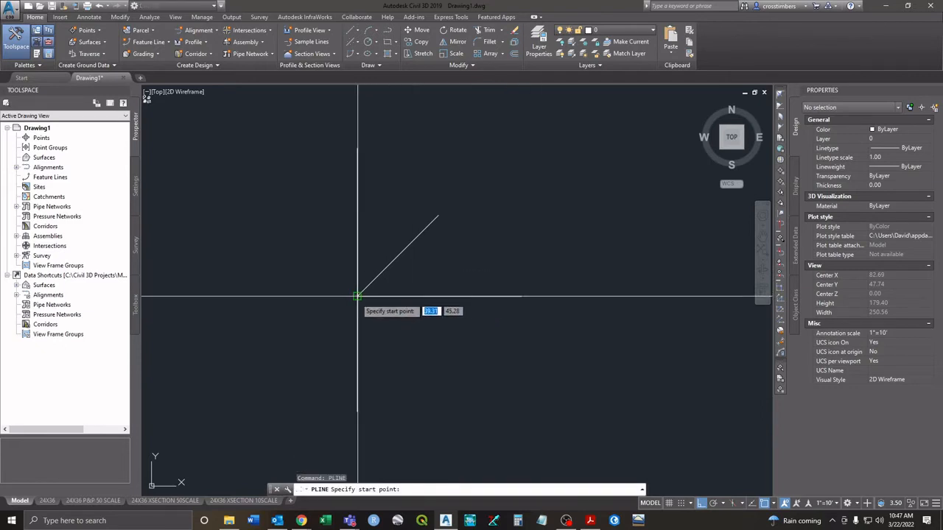
left_click(357, 296)
right_click(223, 293)
left_click(243, 298)
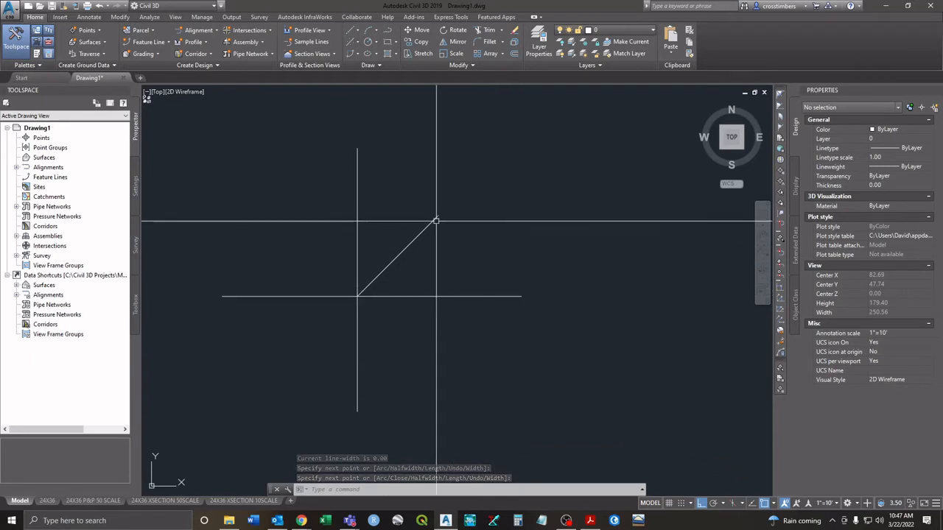
key("Escape")
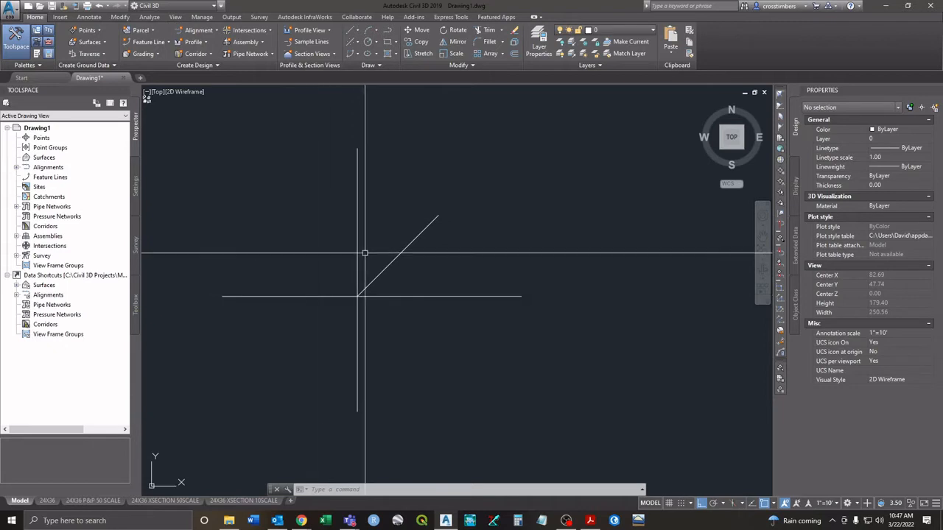
- Mirror the diagonal line about the vertical axis of the cross, keep the source line, and examine the mirrored line's properties
type("mi")
key("Return")
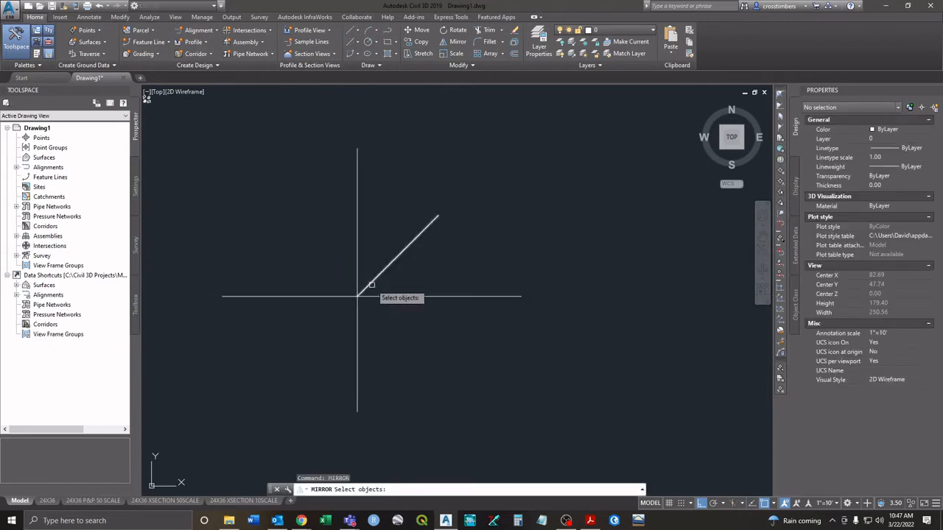
left_click(372, 285)
left_click(359, 294)
key("Return")
left_click(357, 296)
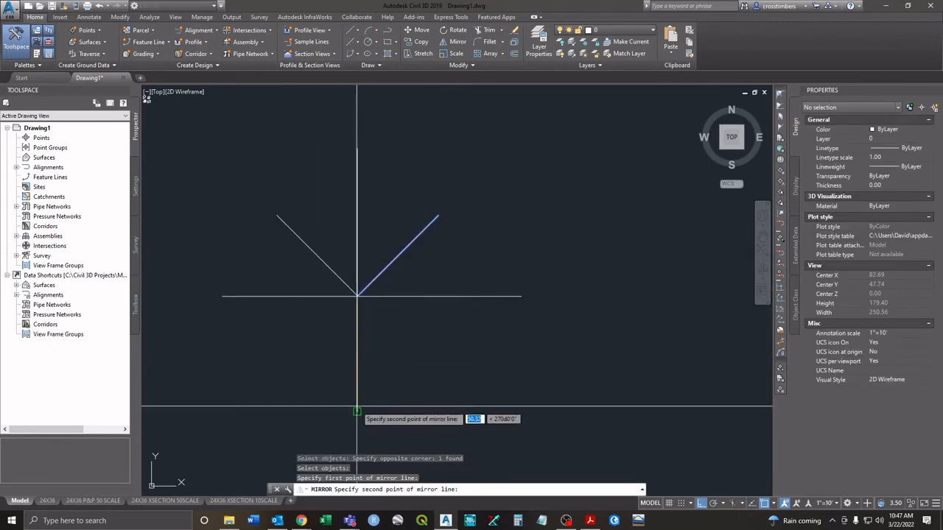
left_click(357, 412)
left_click(378, 446)
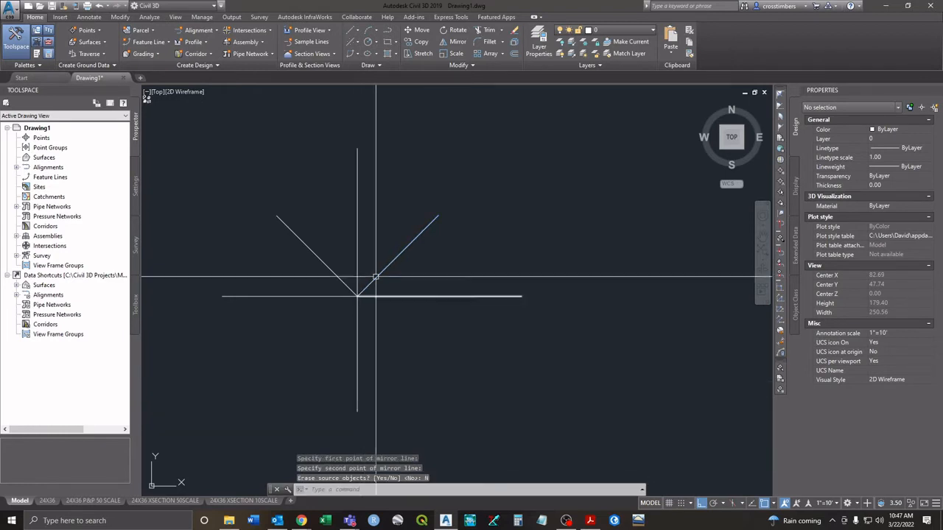
left_click(300, 237)
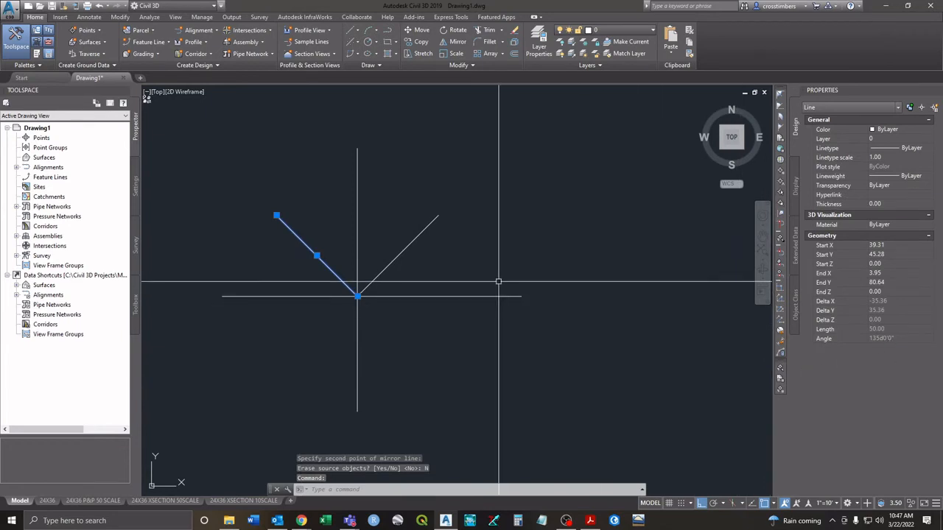
key("Escape")
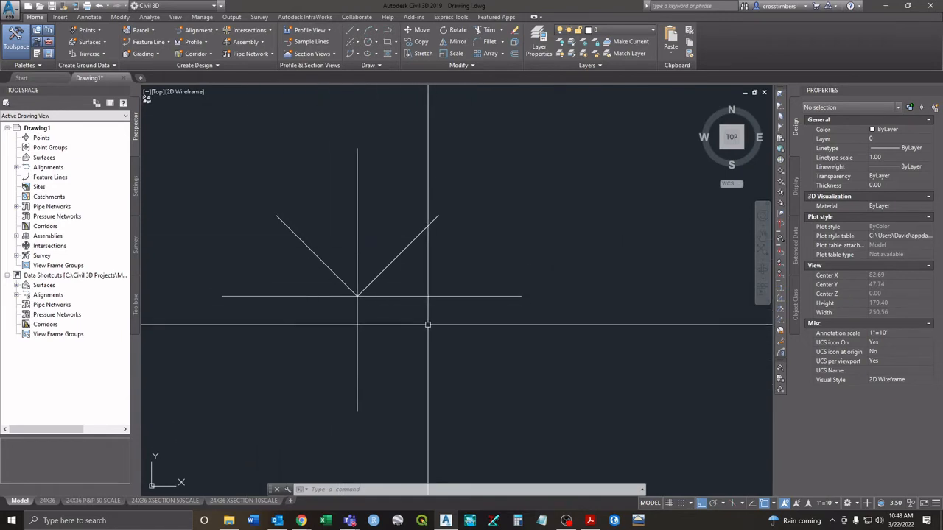
- Select the whole cross and both diagonal lines with a crossing window and erase them
left_click(540, 152)
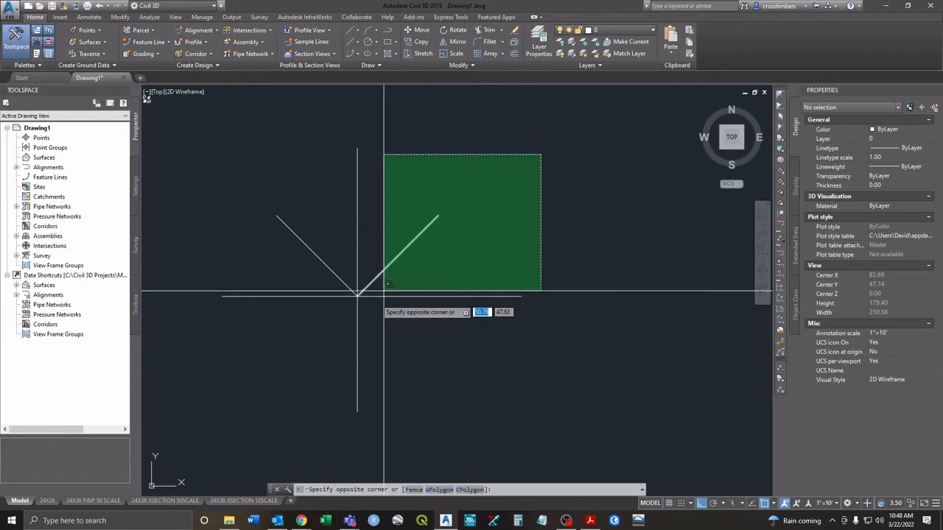
left_click(287, 357)
key("Delete")
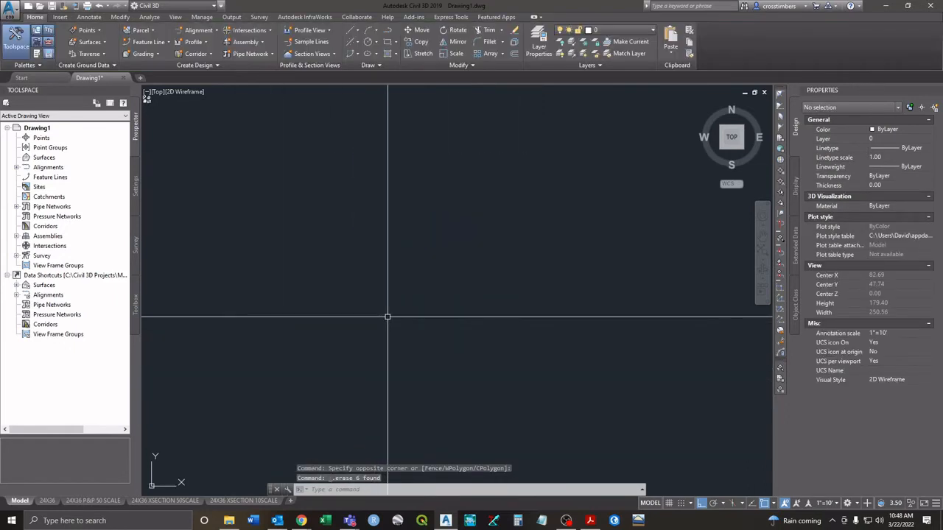
- Draw a single horizontal line to the right with the Line command, trying Ortho off before constraining the line with it on
type("l")
key("Return")
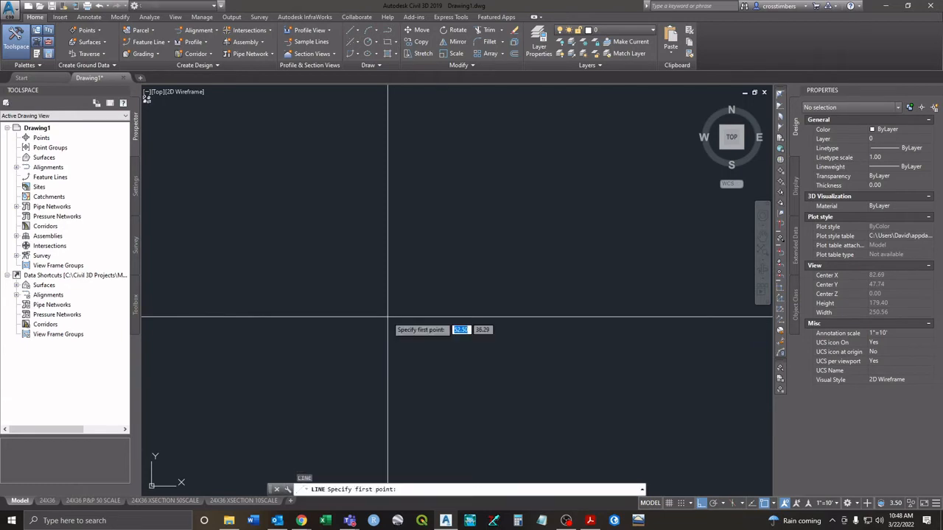
left_click(298, 186)
key("F8")
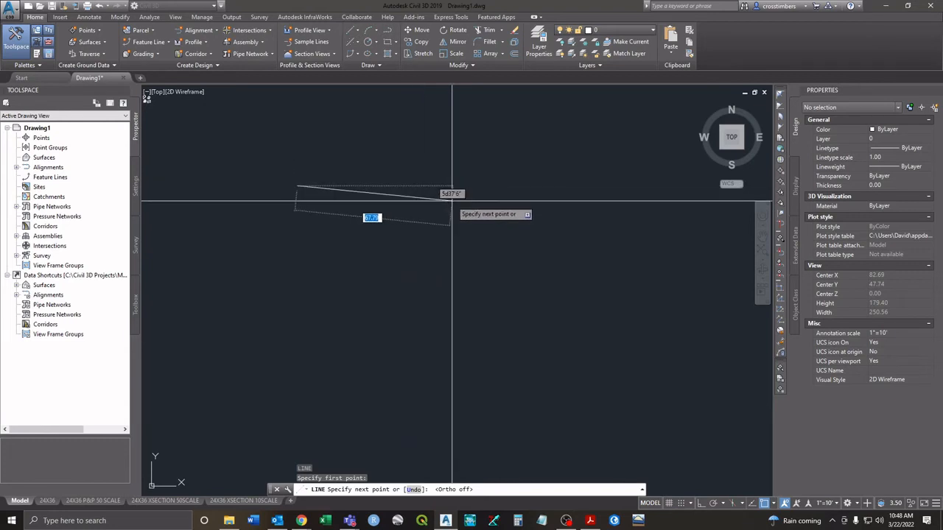
middle_click_drag(420, 237, 549, 274)
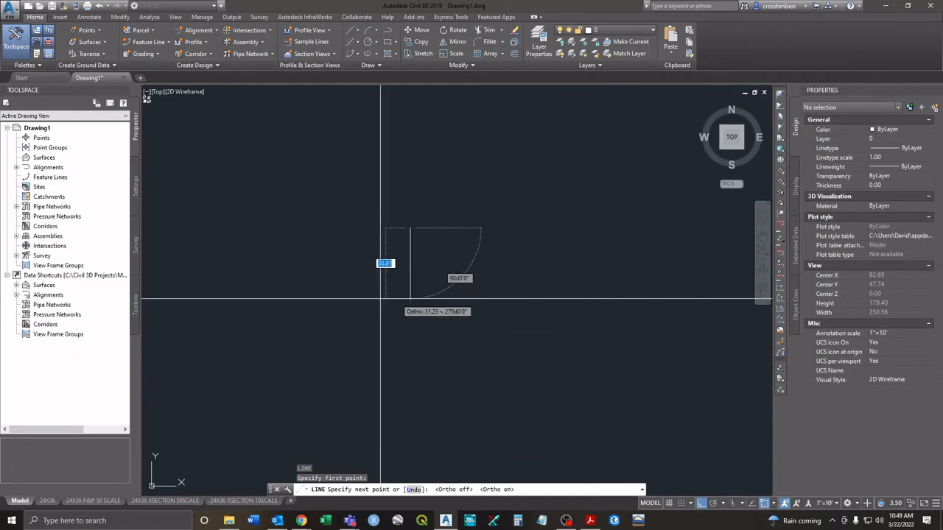
middle_click_drag(337, 286, 246, 302)
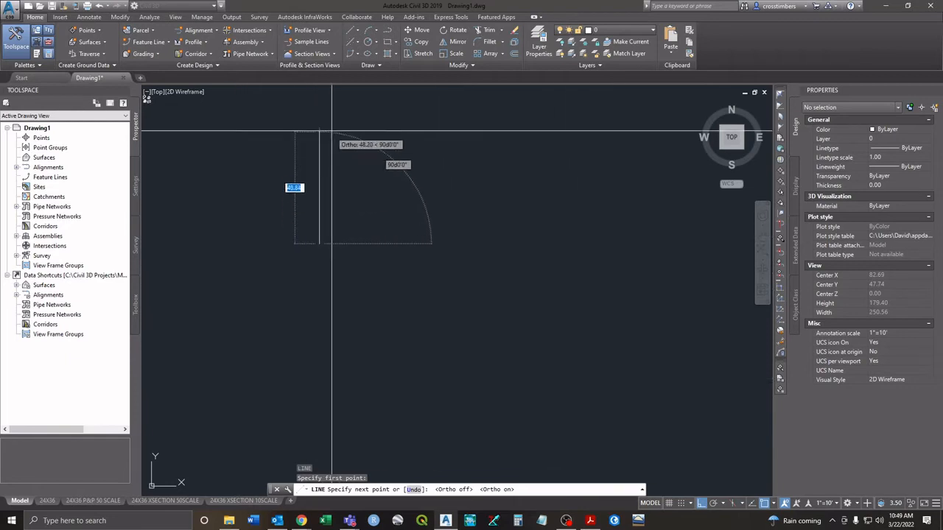
left_click(603, 251)
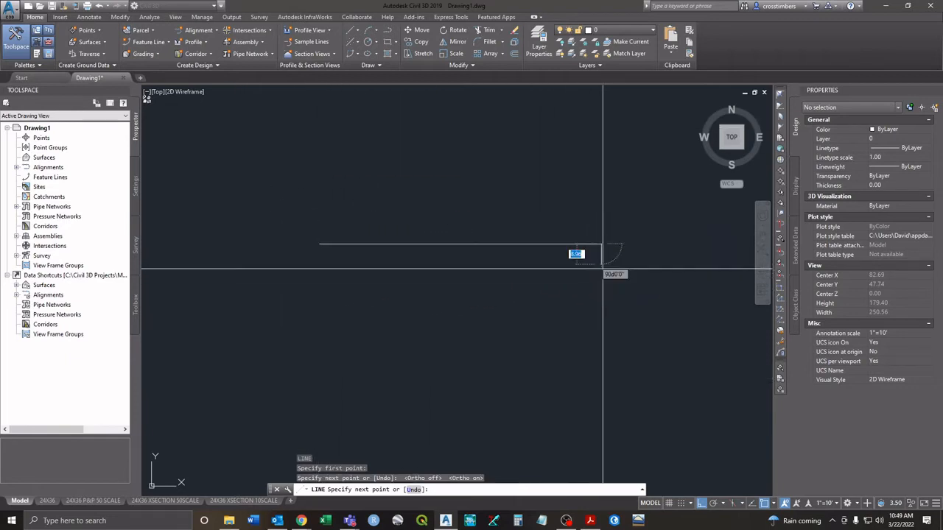
right_click(610, 336)
left_click(631, 343)
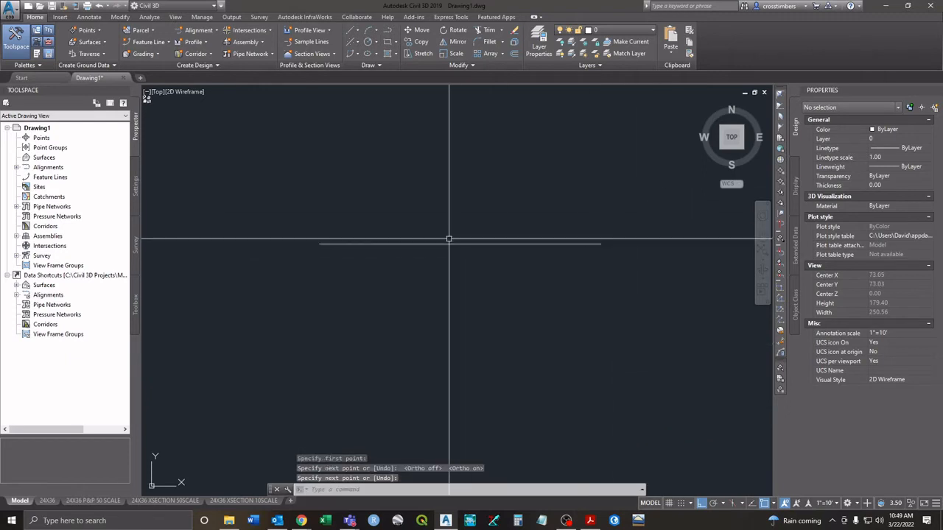
- With Ortho off, draw an irregular closed chain of eight line segments above the horizontal line, passing through its right endpoint and returning to the start
middle_click_drag(490, 195, 477, 214)
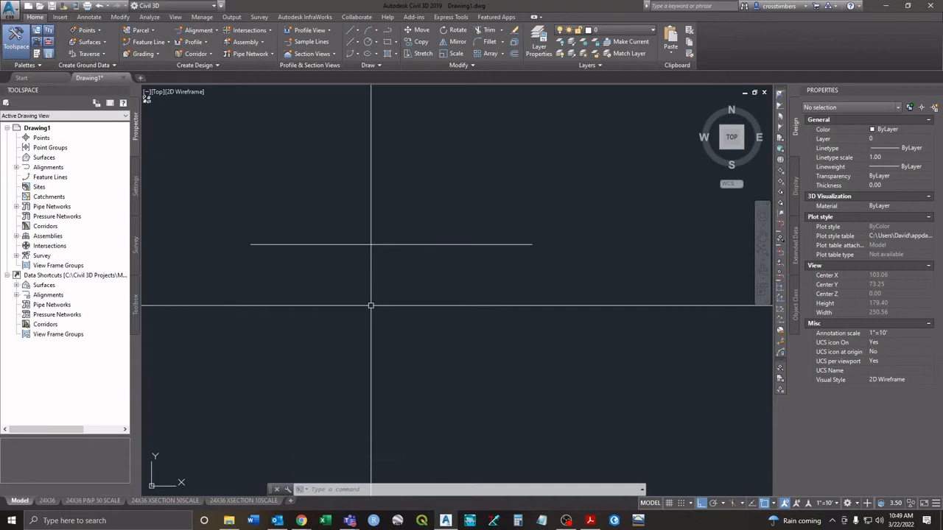
type("l")
key("Return")
scroll(328, 320, "down", 4)
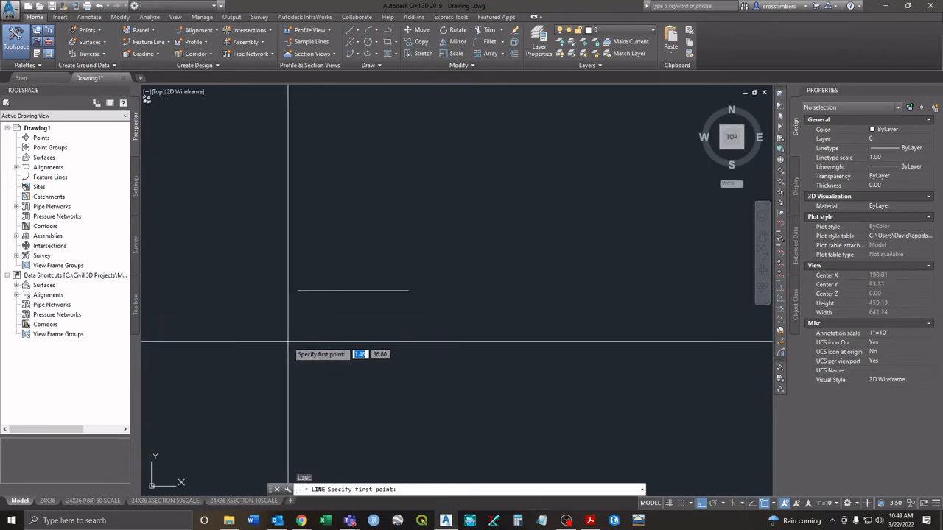
mouse_move(429, 294)
middle_mouse_down()
mouse_move(377, 331)
mouse_move(343, 377)
middle_mouse_up()
left_click(297, 263)
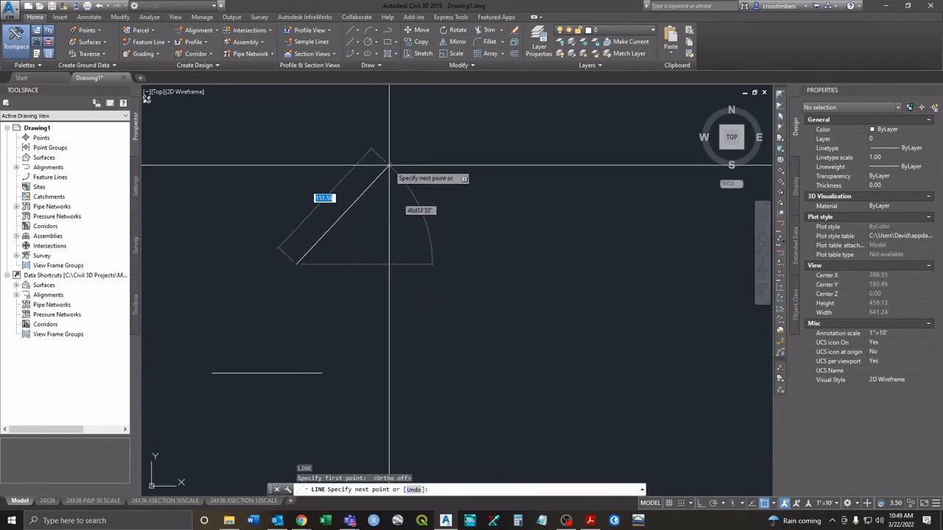
left_click(388, 166)
left_click(487, 226)
left_click(437, 293)
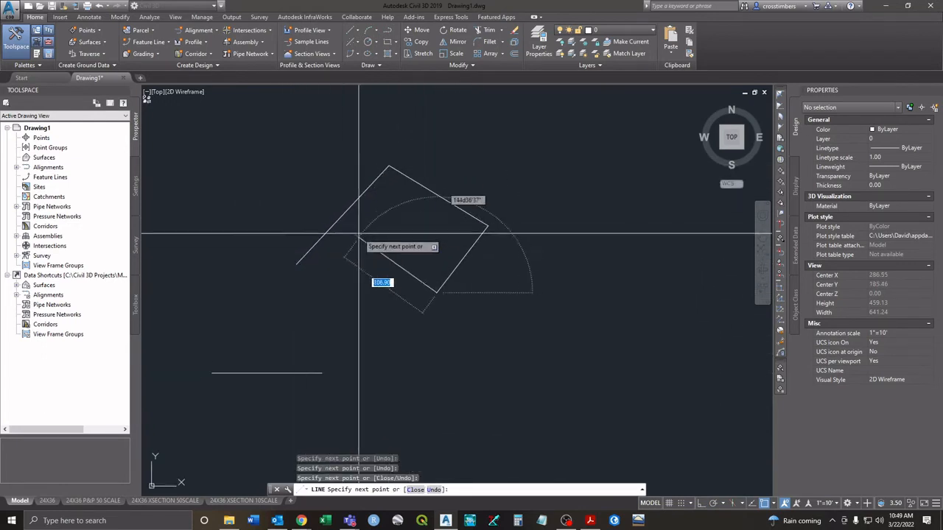
left_click(360, 229)
left_click(351, 308)
left_click(322, 373)
left_click(283, 282)
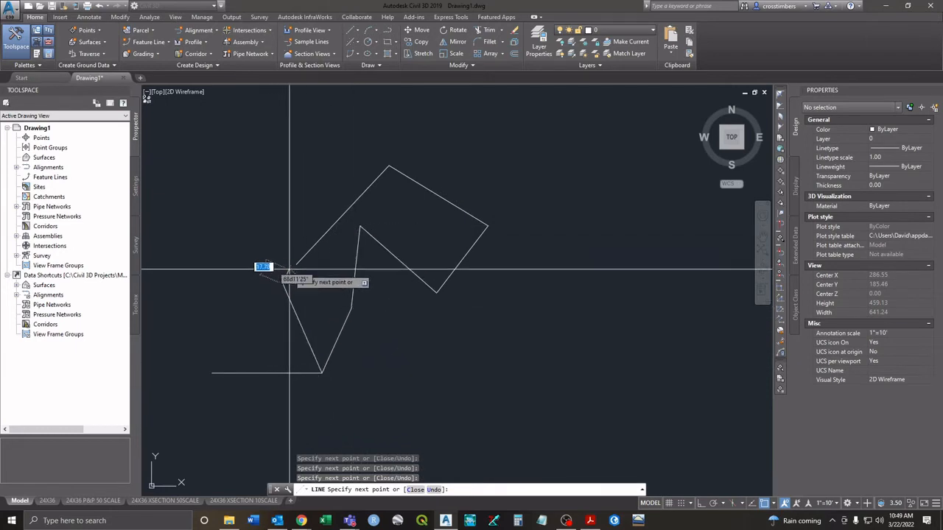
left_click(296, 264)
right_click(317, 278)
left_click(332, 285)
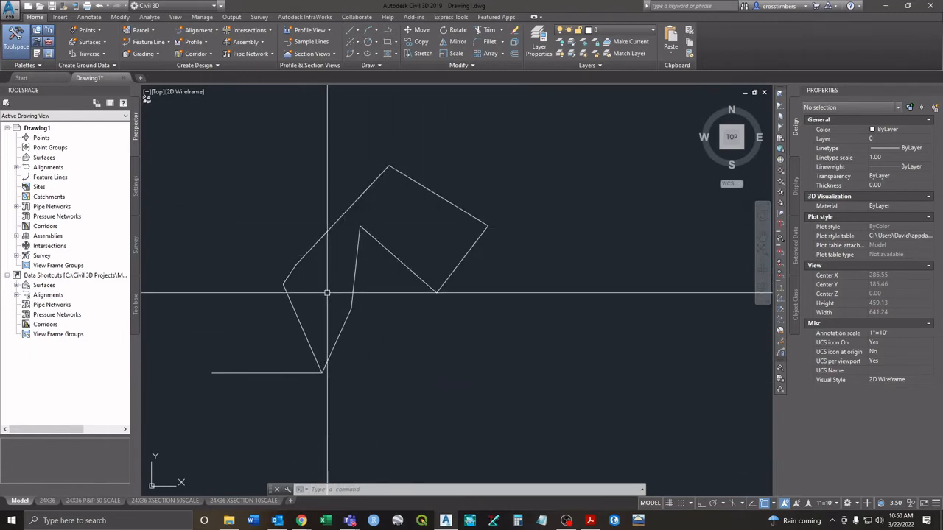
- Select four segments of the irregular chain one at a time to examine each as a separate line object
left_click(311, 250)
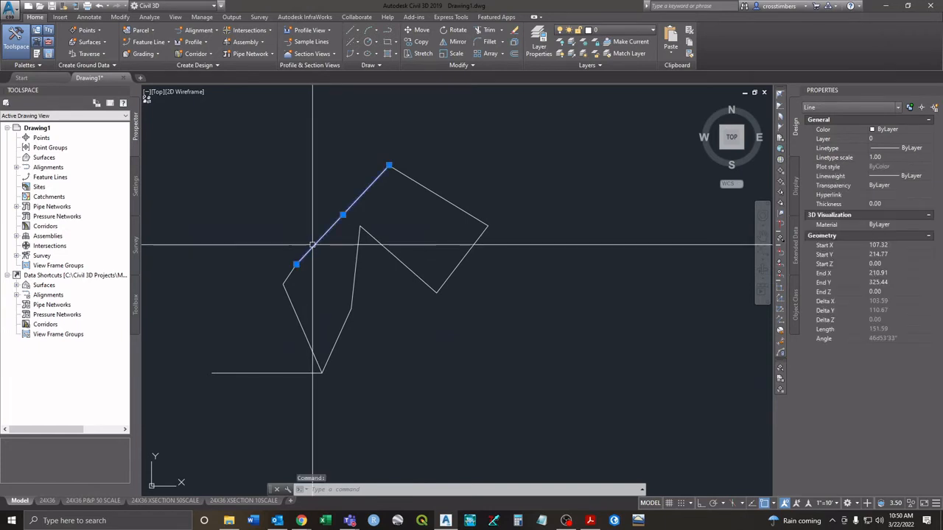
key("Escape")
left_click(403, 174)
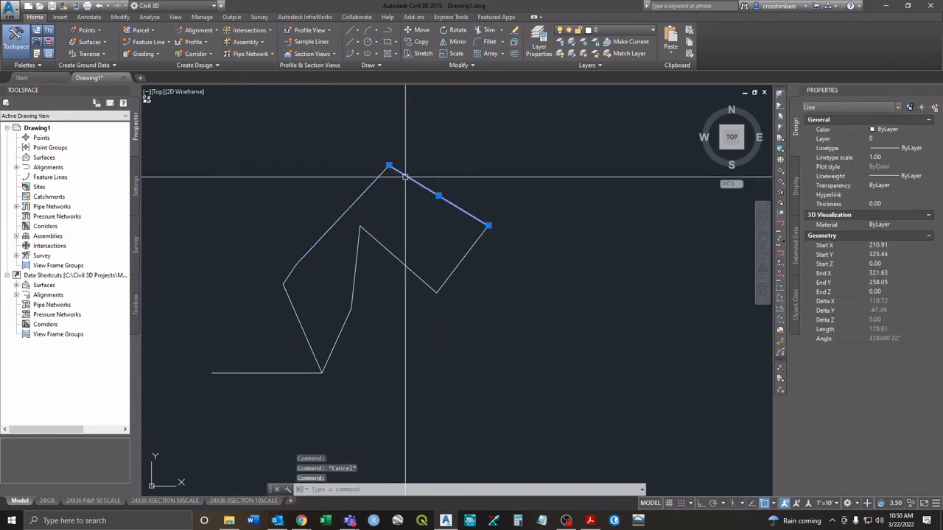
key("Escape")
left_click(462, 253)
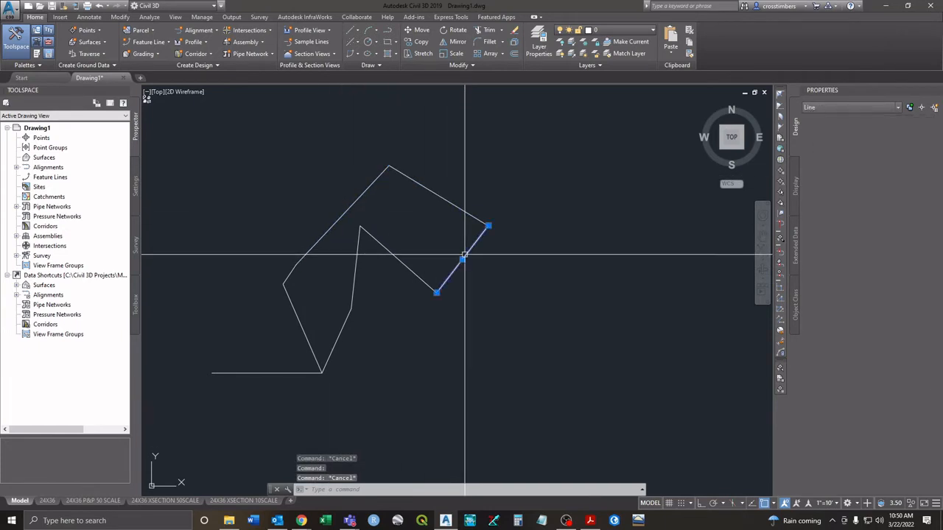
key("Escape")
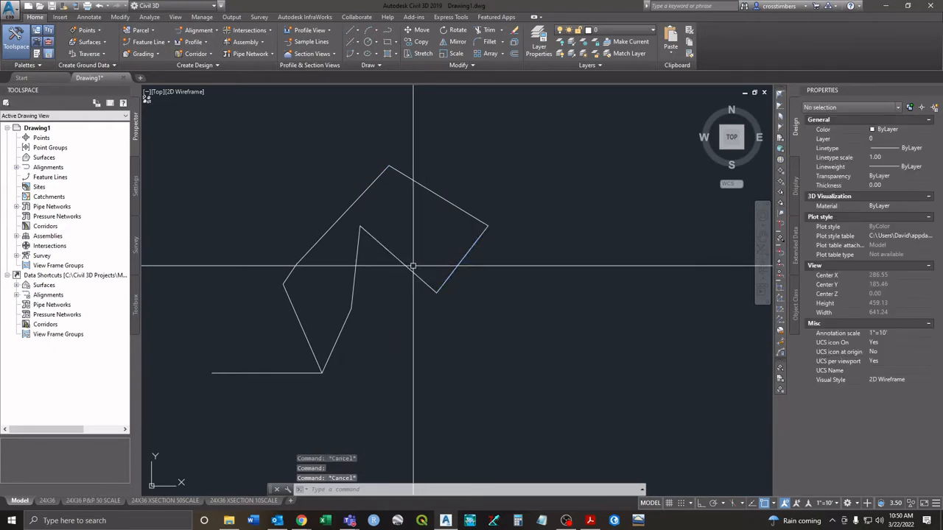
left_click(420, 278)
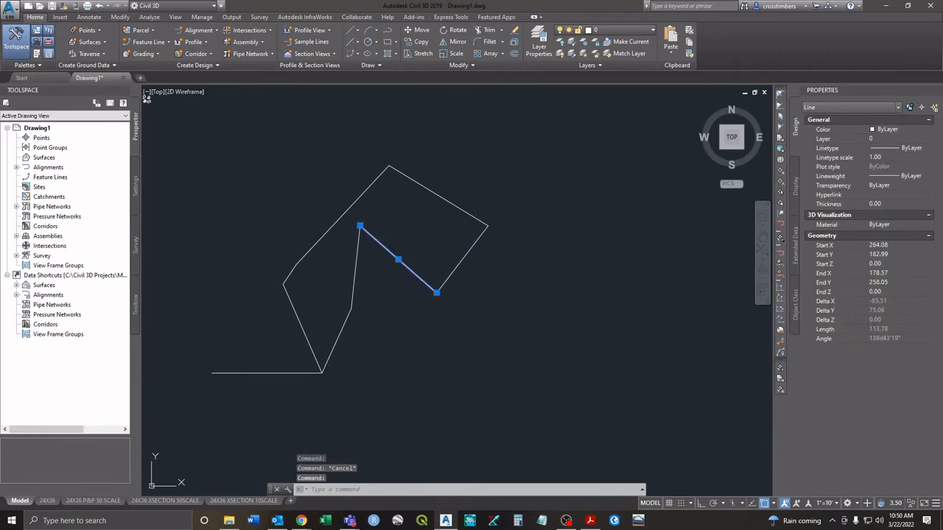
key("Escape")
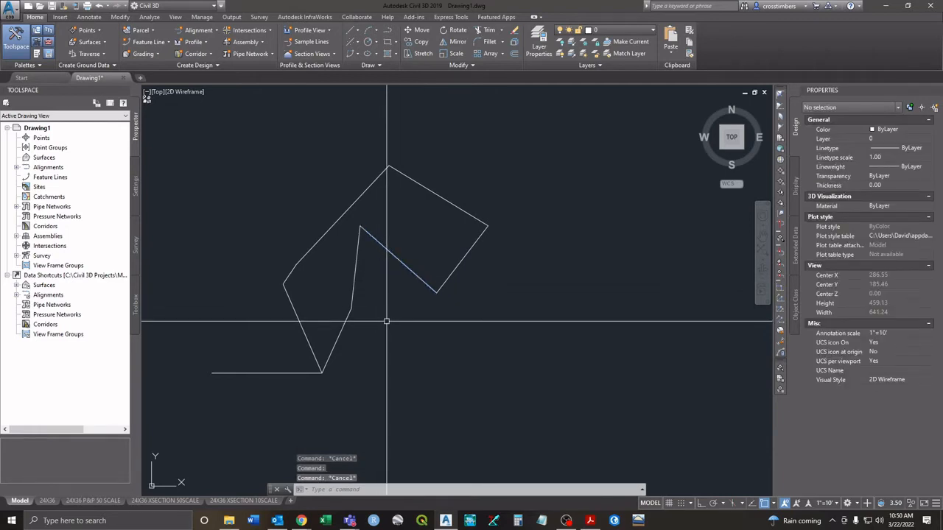
- Trace the irregular line chain with a single polyline through all its vertices back to the start, and inspect the polyline's properties
key("Return")
left_click(283, 284)
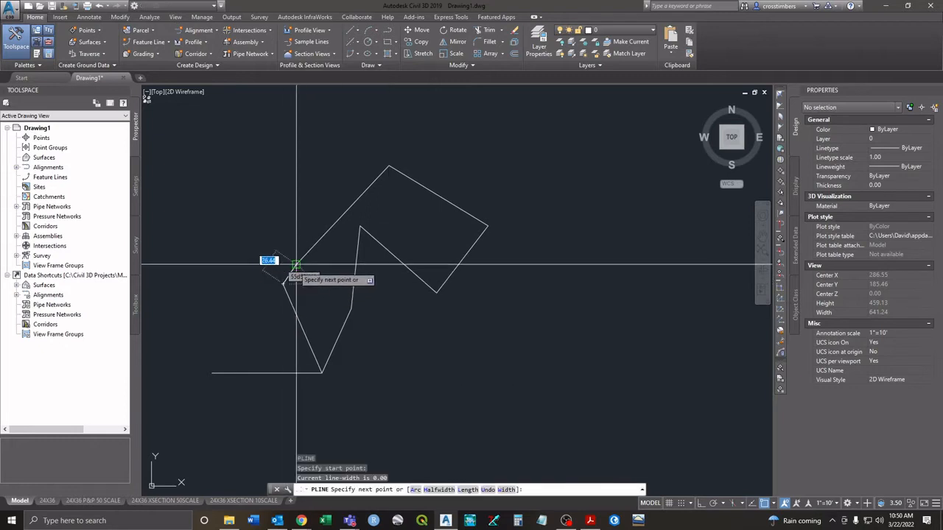
left_click(295, 265)
left_click(389, 167)
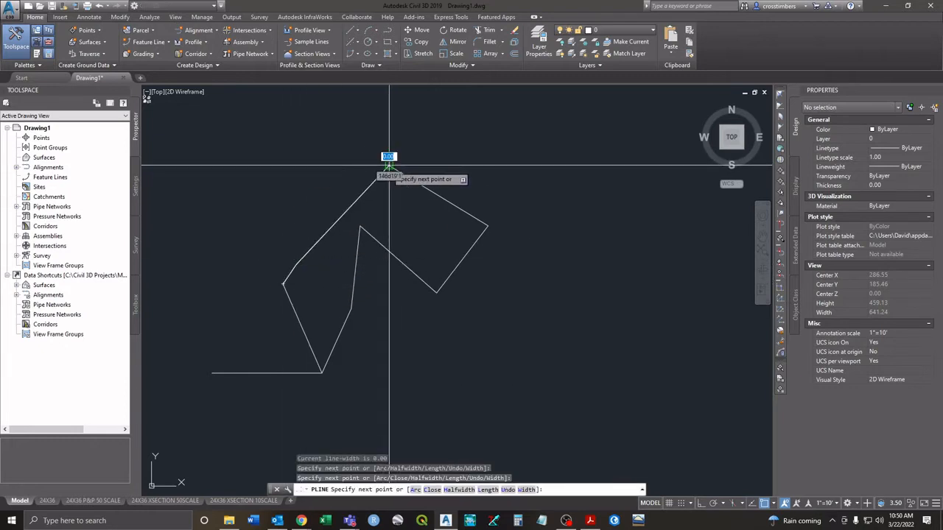
left_click(487, 226)
left_click(436, 291)
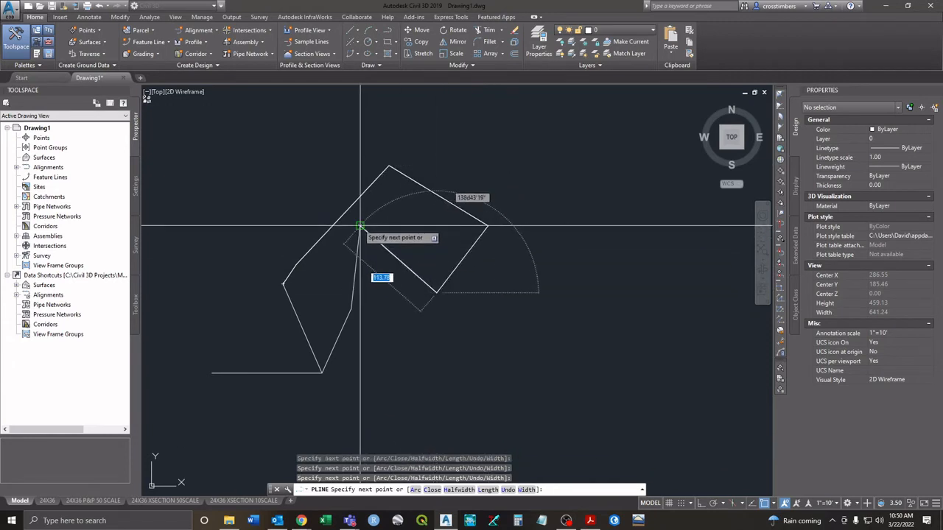
left_click(359, 226)
left_click(352, 308)
left_click(322, 373)
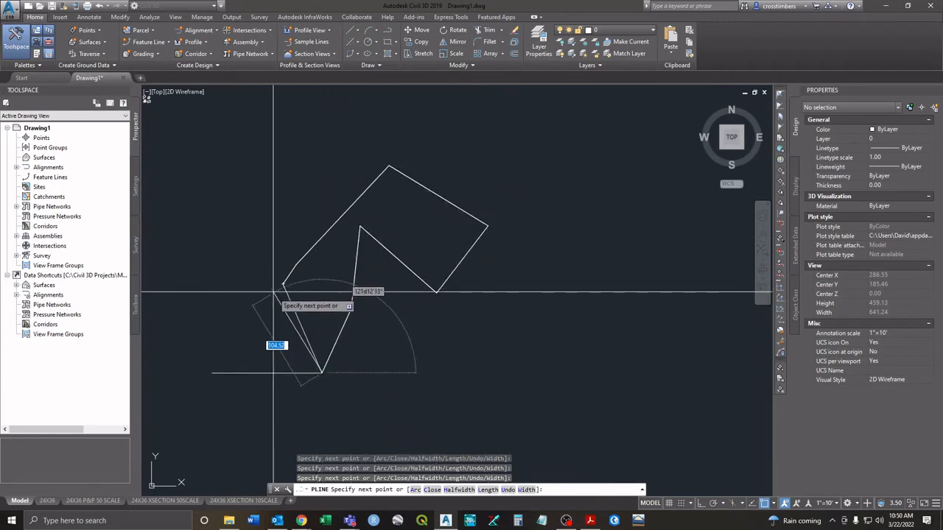
right_click(312, 274)
left_click(317, 280)
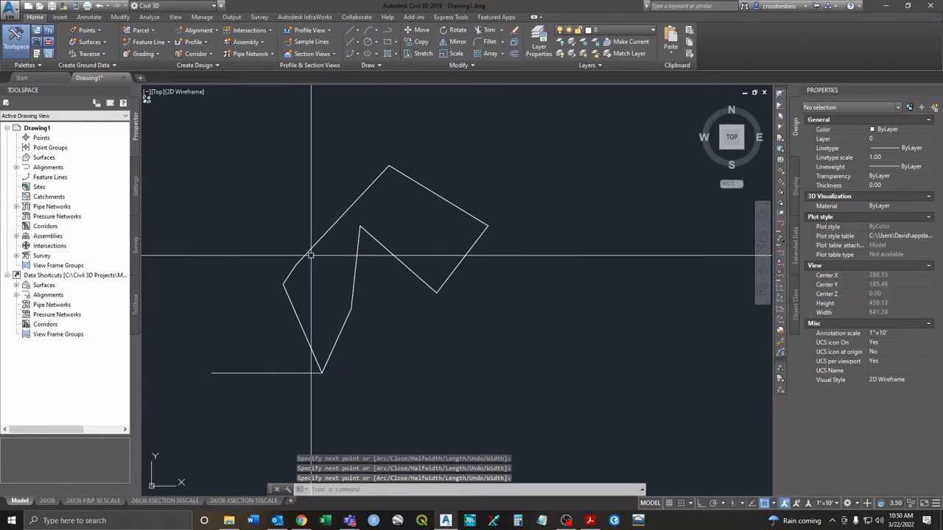
left_click(309, 251)
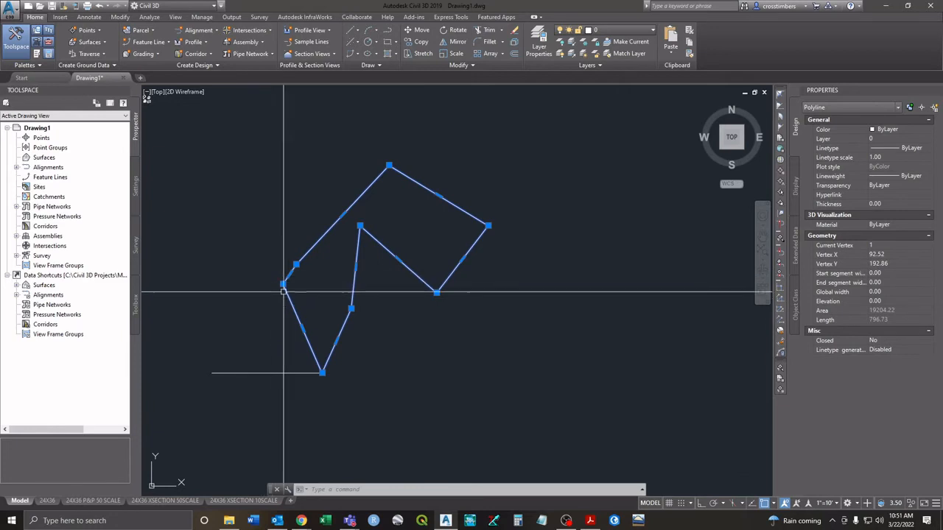
key("Escape")
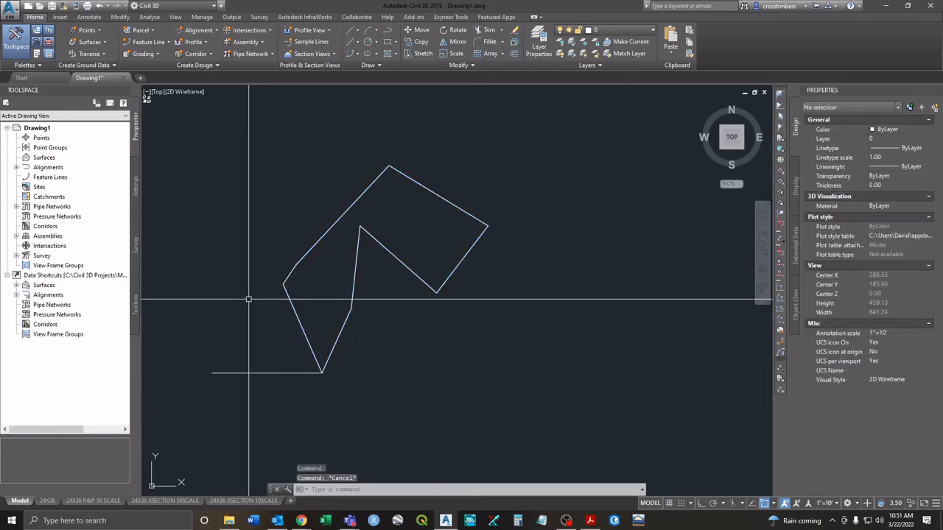
- Move the traced polyline about 250 units right and 39 units down, clear of the original line chain
type("m")
key("Return")
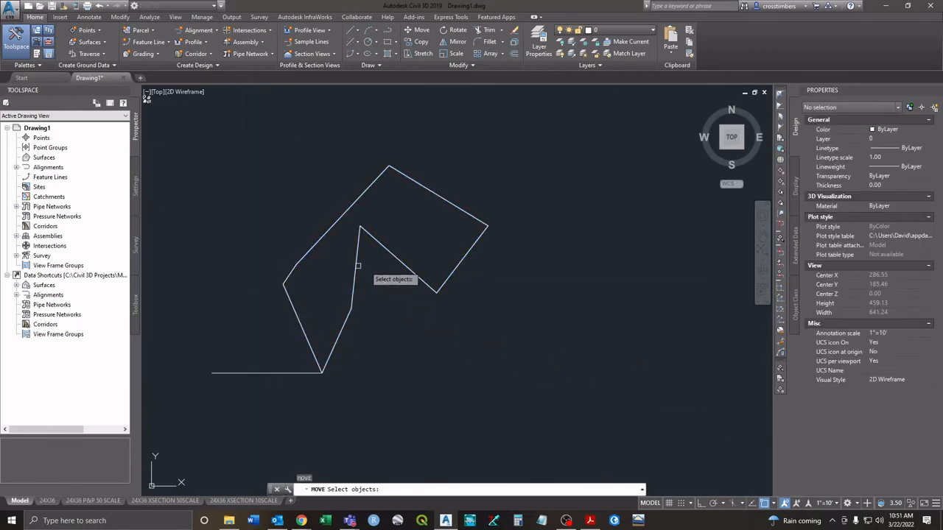
left_click(318, 246)
key("Return")
left_click(333, 256)
middle_click_drag(503, 289, 424, 262)
left_click(470, 267)
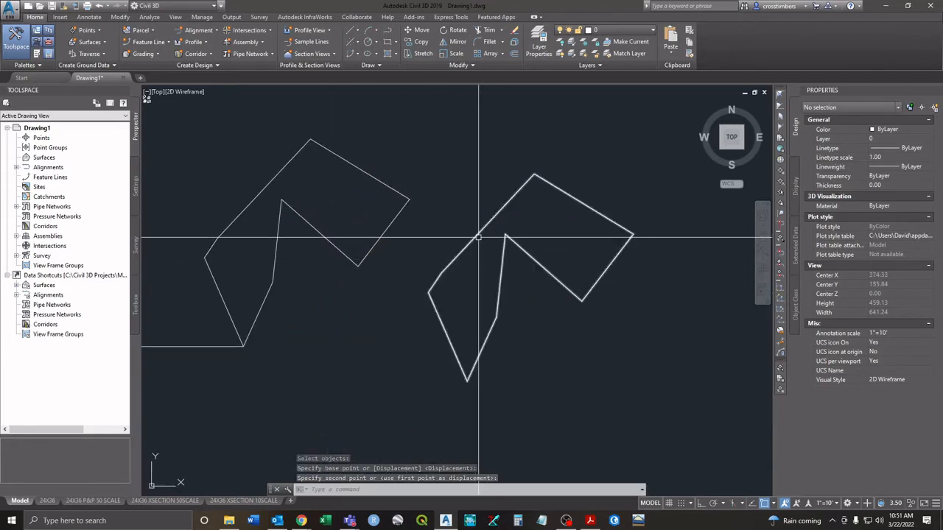
- Compare the properties of the original chain's short line segment with those of the moved polyline
left_click(209, 248)
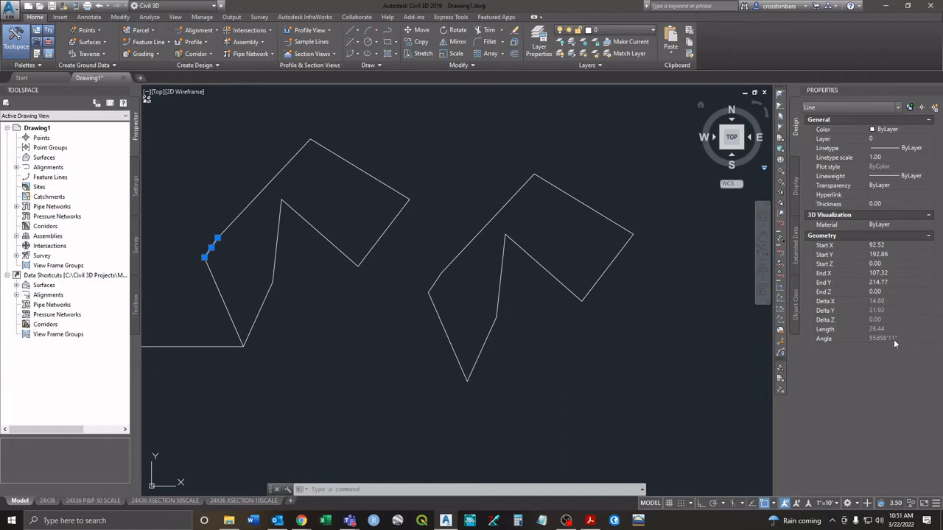
key("Escape")
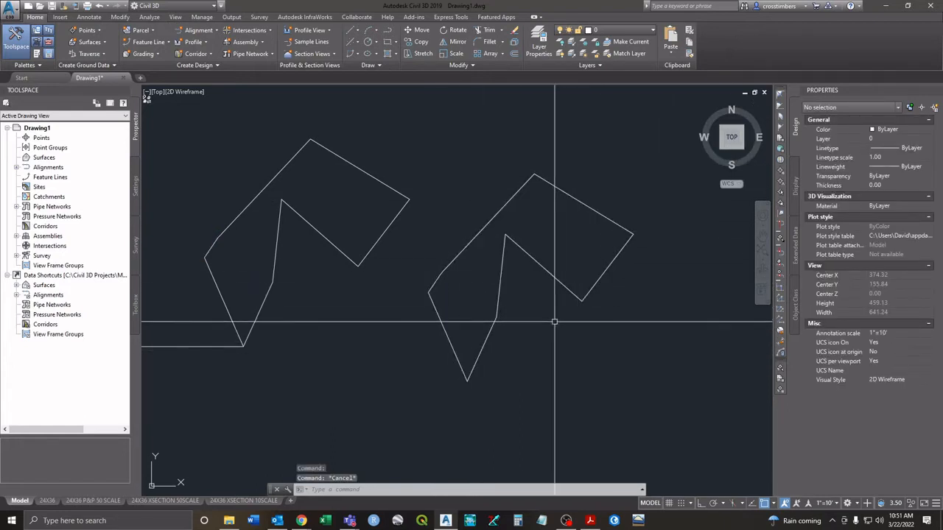
left_click(436, 280)
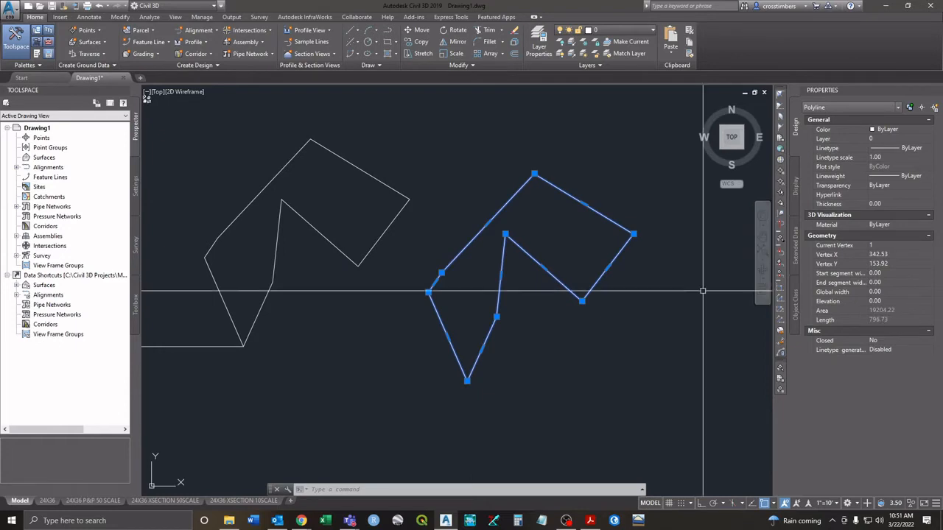
key("Escape")
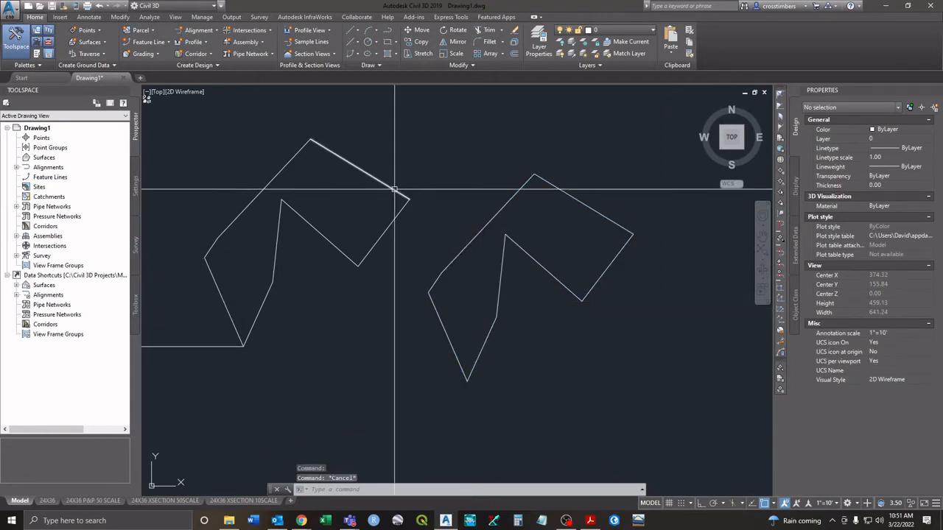
- Stretch the upper endpoint of the original chain's long diagonal line up and to the left, making the line nearly vertical
middle_click_drag(436, 237, 482, 269)
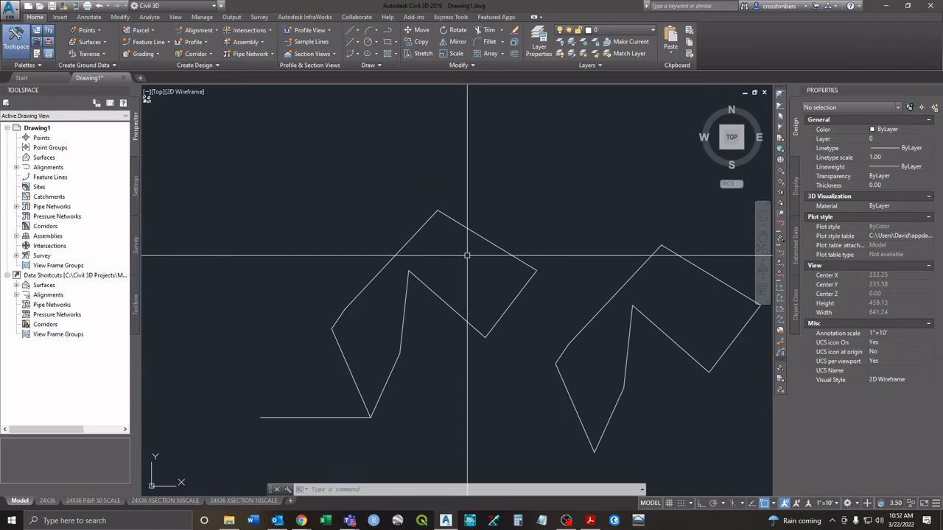
left_click(423, 229)
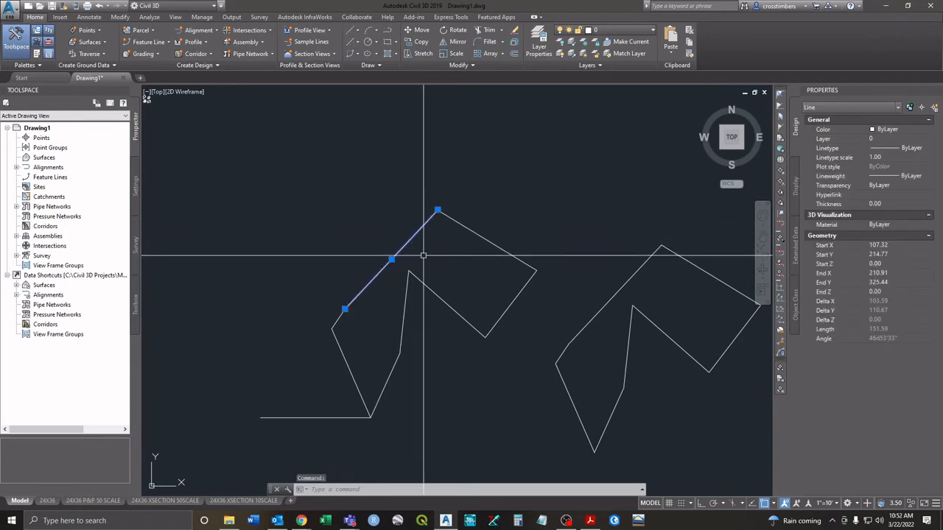
left_click(438, 210)
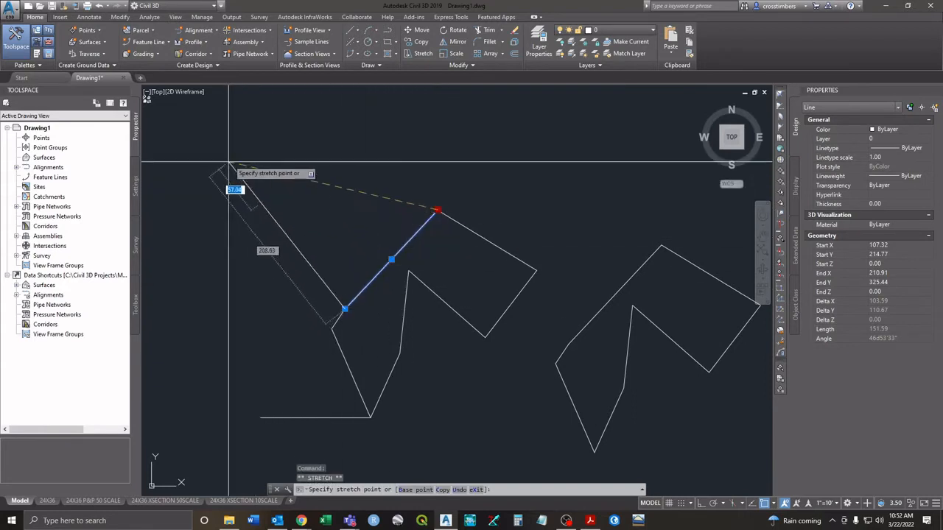
left_click(340, 158)
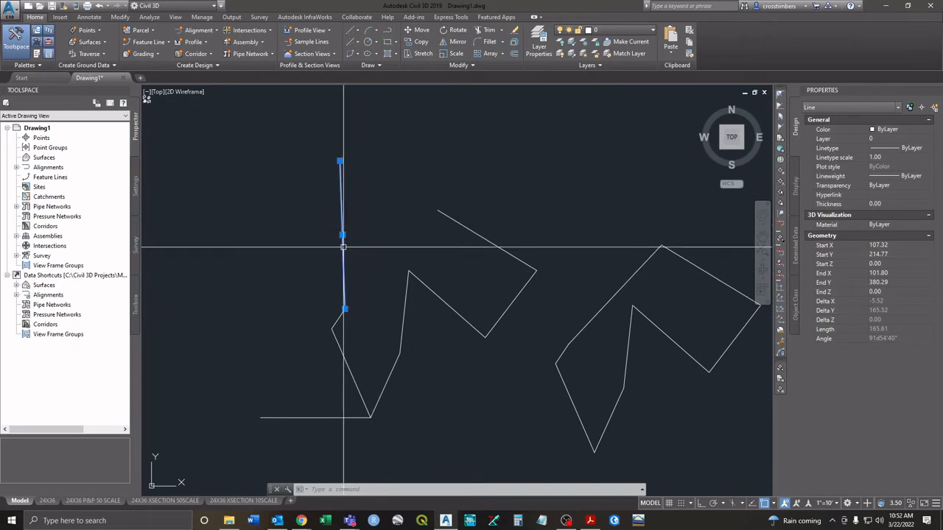
- Try moving the nearly vertical line by its midpoint grip, and try stretching its upper end back to the adjoining line's endpoint
left_click(342, 235)
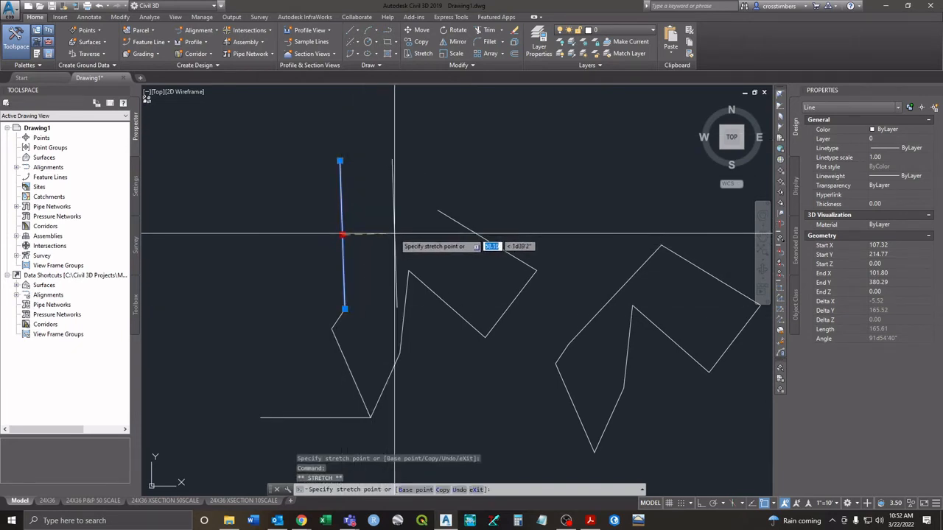
key("Escape")
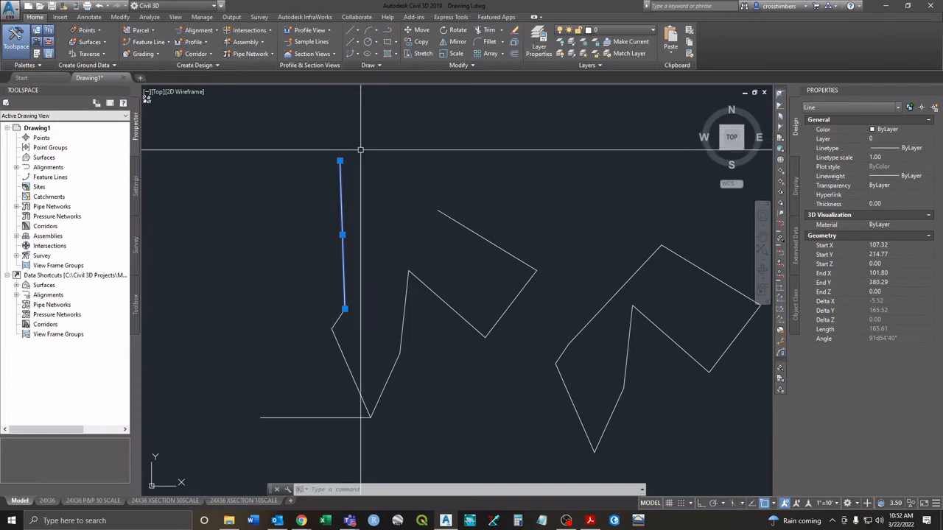
left_click(339, 160)
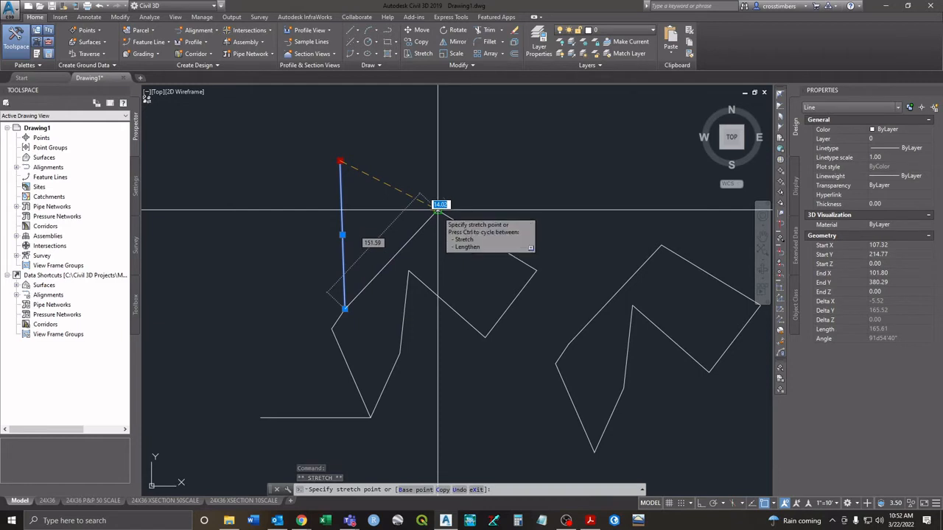
key("Escape")
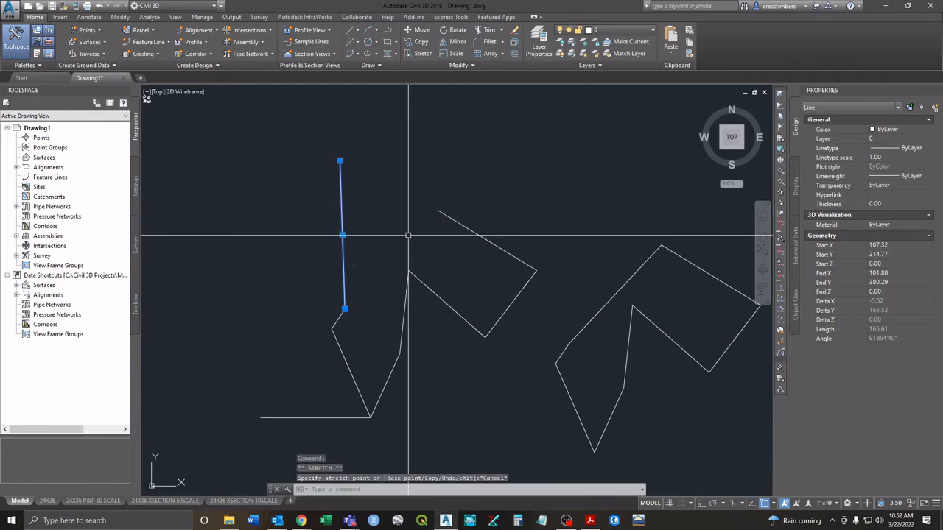
- With the adjoining line also selected and object snap off, stretch the near-vertical line's upper endpoint back onto that line's free end
left_click(464, 224)
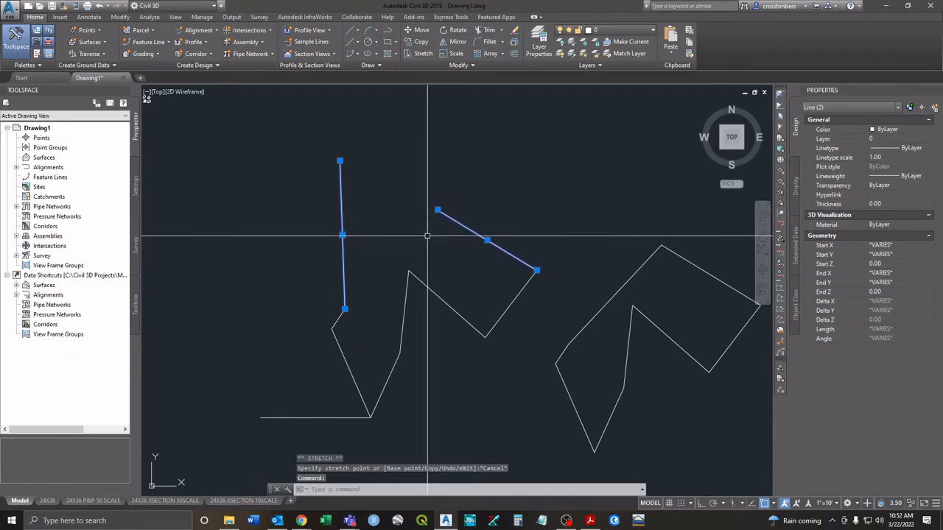
key("F3")
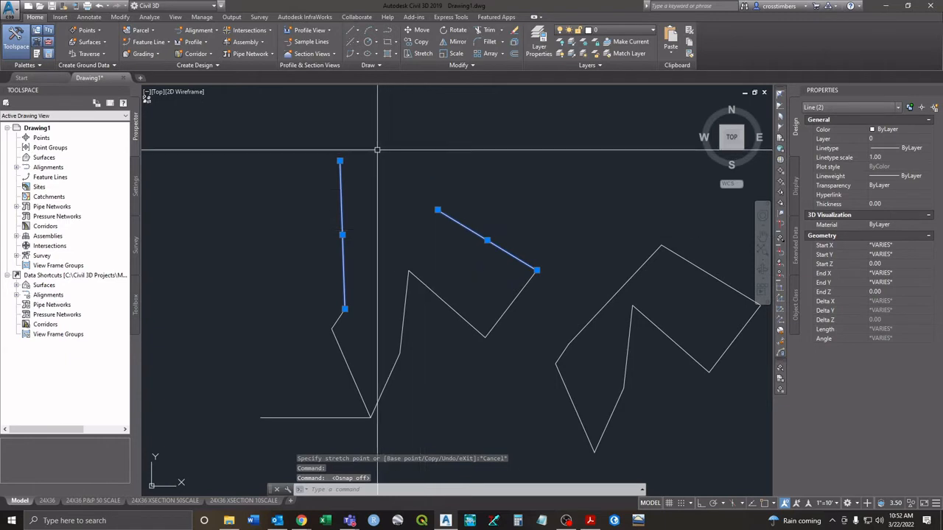
left_click(340, 162)
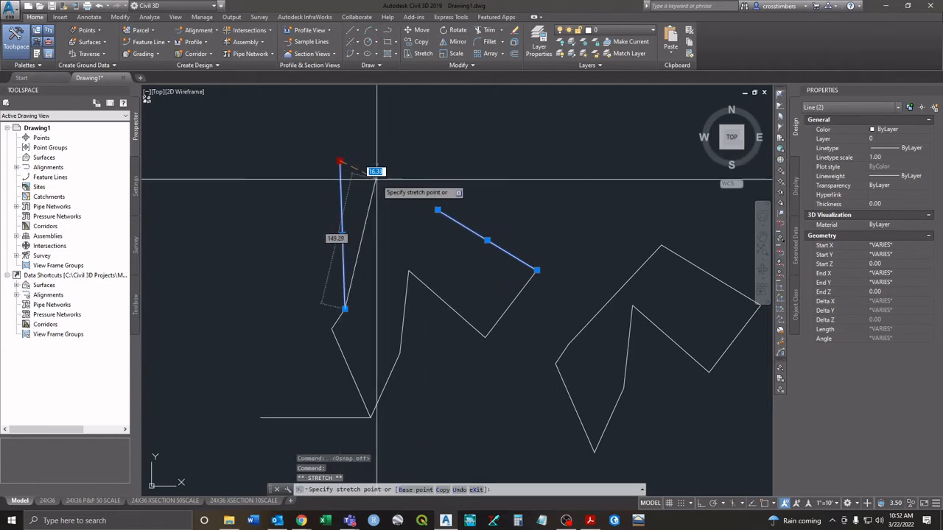
left_click(439, 210)
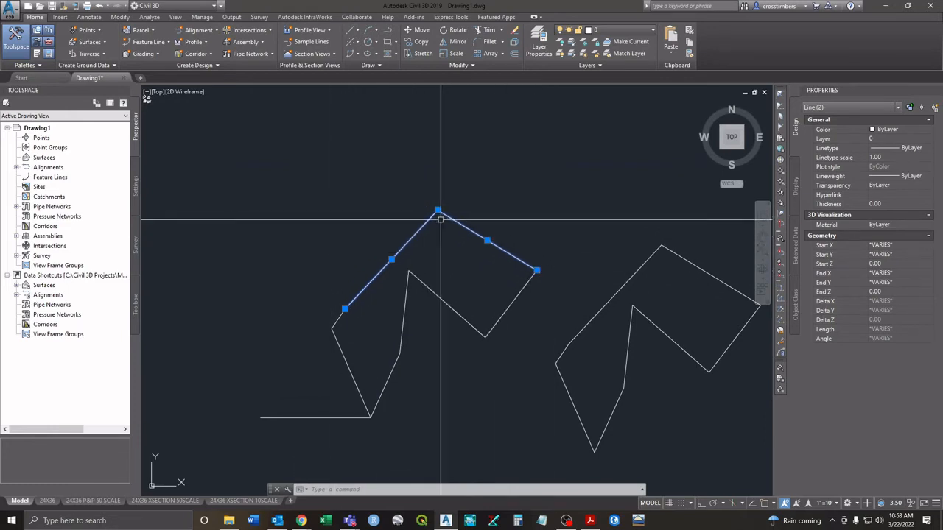
key("Escape")
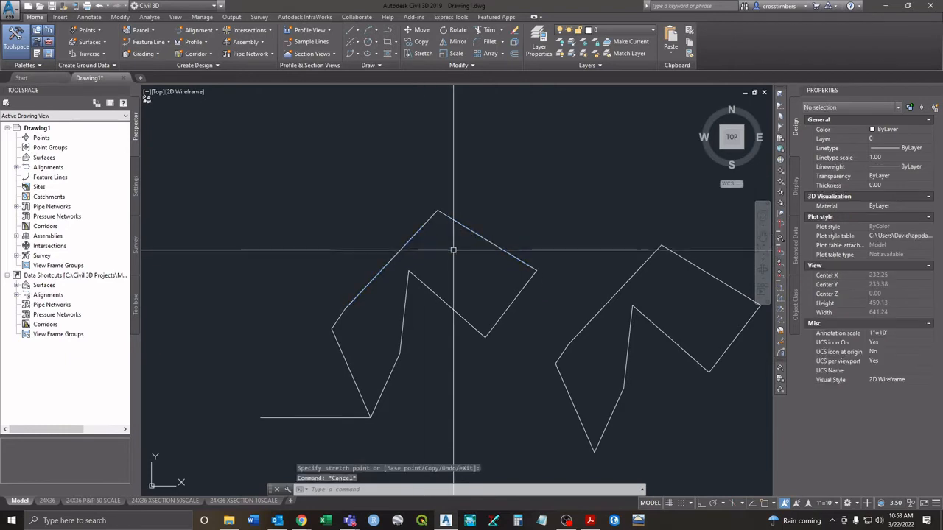
- Stretch the right-hand polyline's top vertex upward and slightly left, making its two adjoining segments about 176 and 156 long
middle_click_drag(600, 244, 486, 236)
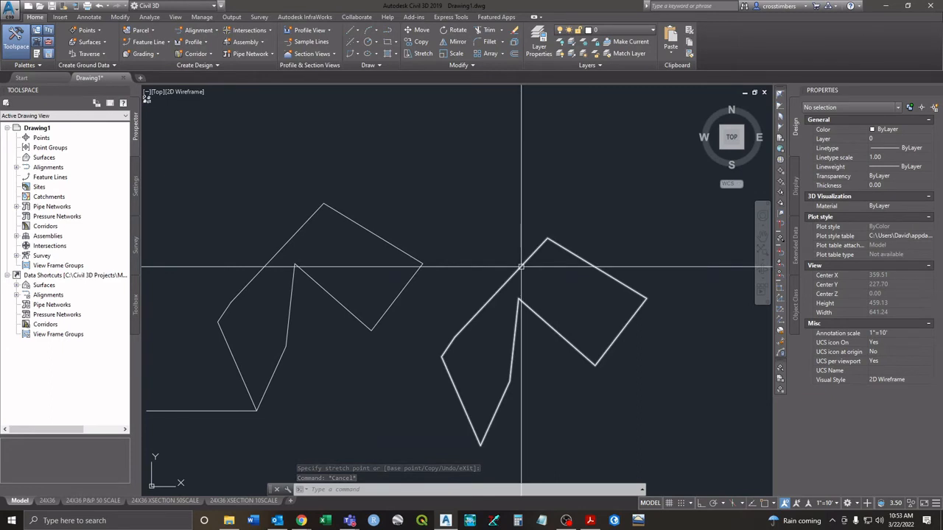
left_click(520, 267)
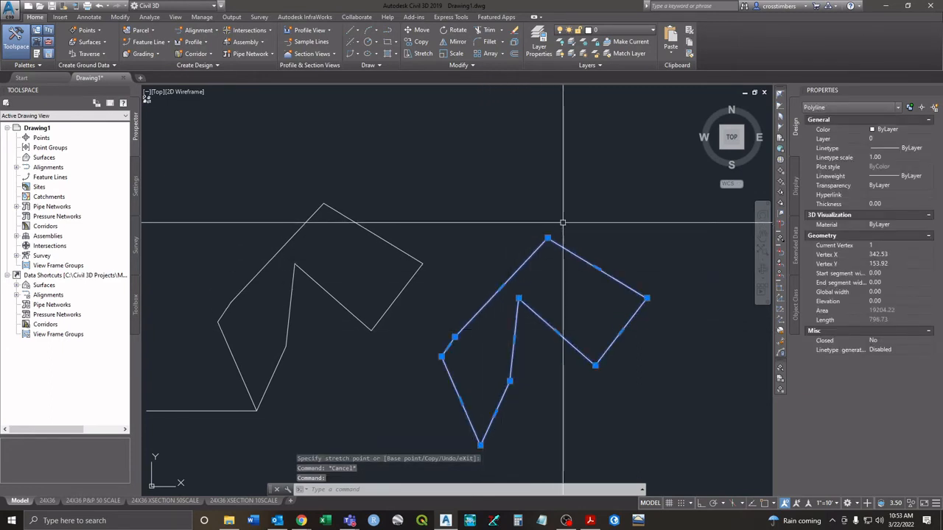
scroll(637, 250, "up", 2)
scroll(586, 294, "up", 2)
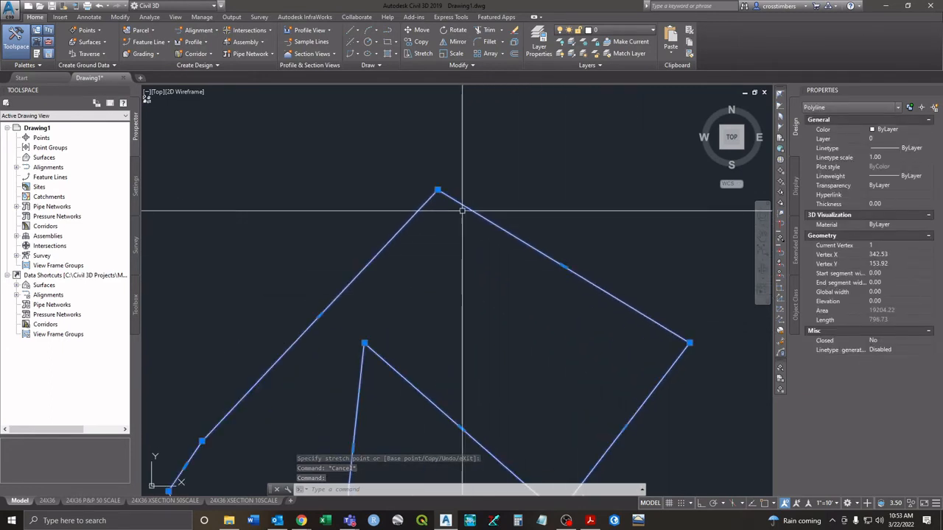
mouse_move(688, 343)
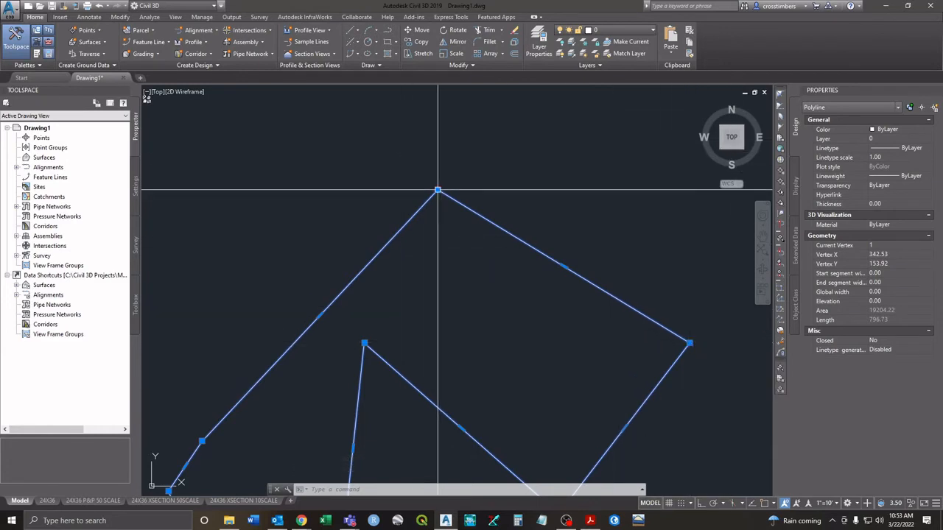
mouse_move(437, 192)
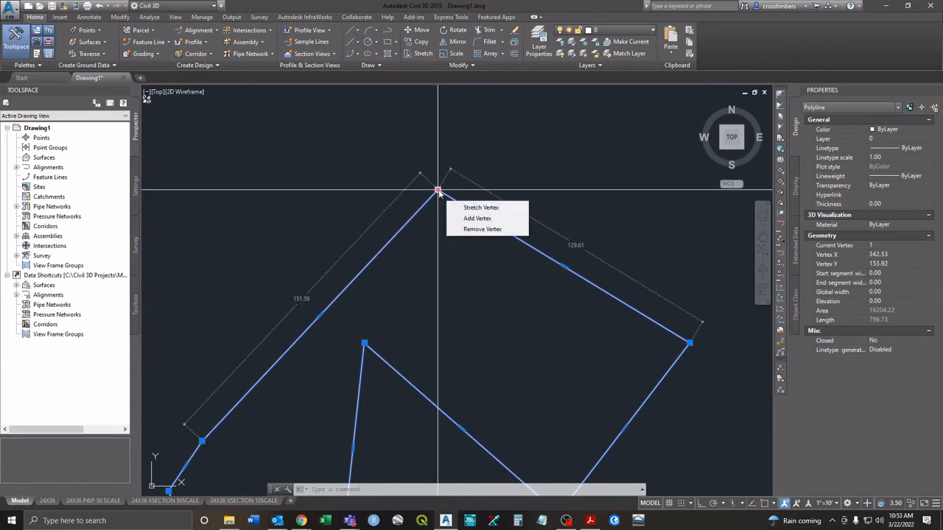
left_click(438, 190)
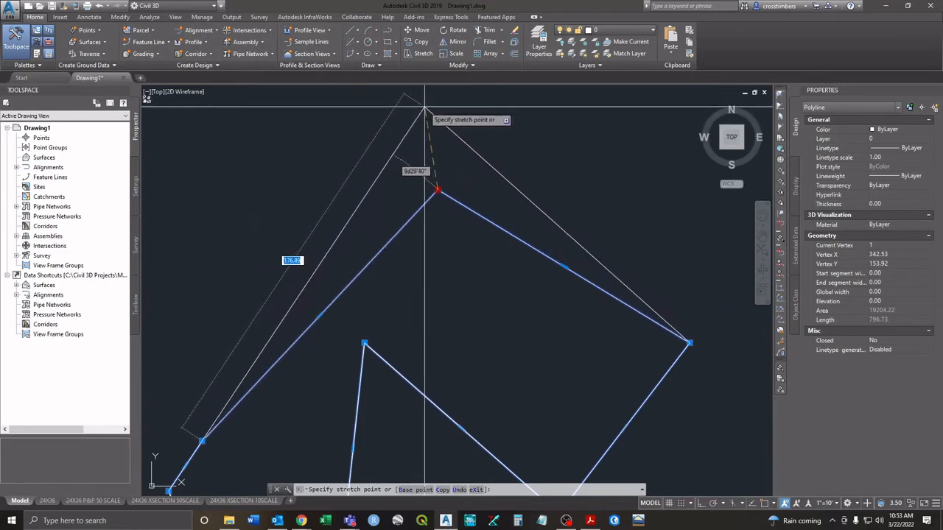
left_click(423, 107)
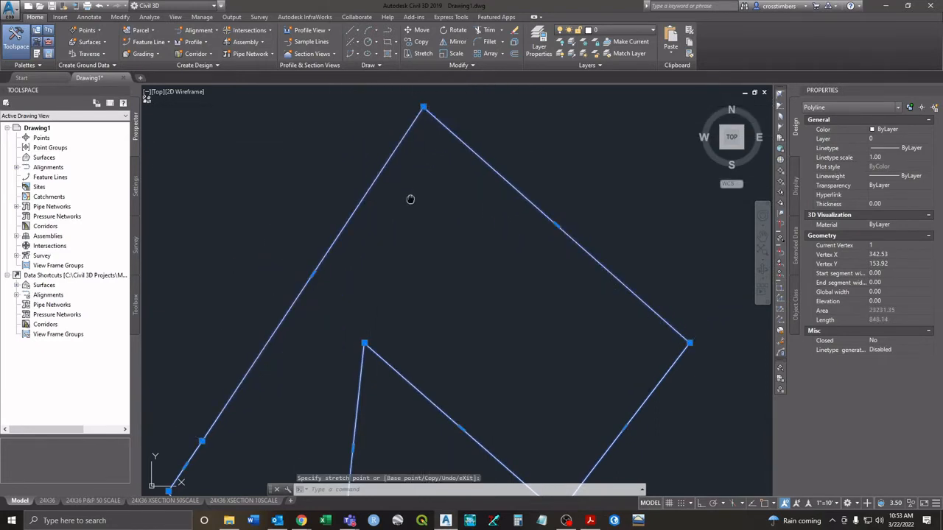
- Remove the raised top vertex from the polyline
middle_click_drag(410, 199, 408, 219)
mouse_move(421, 127)
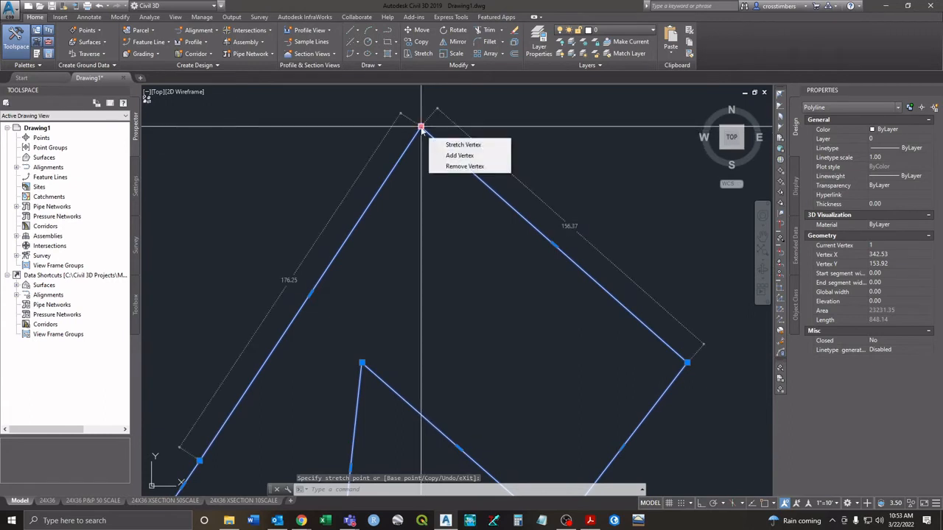
left_click(464, 166)
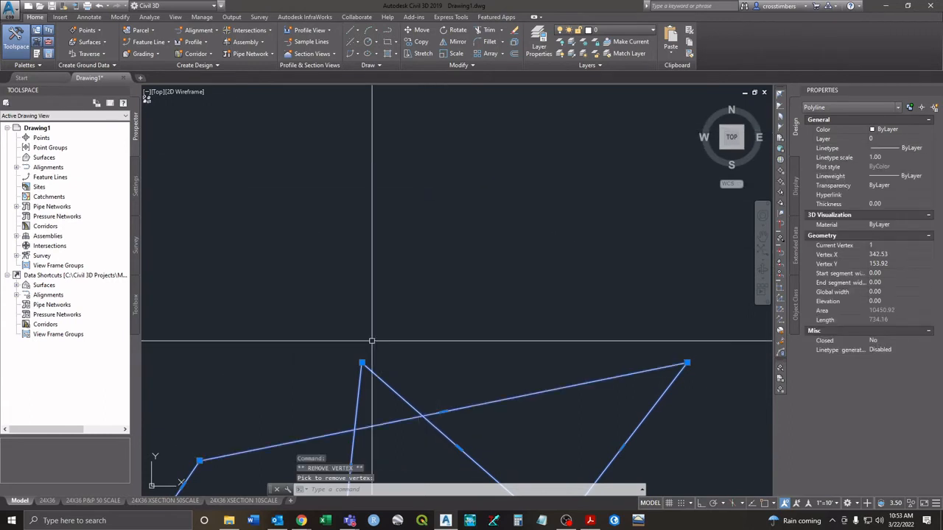
middle_click_drag(343, 393, 341, 214)
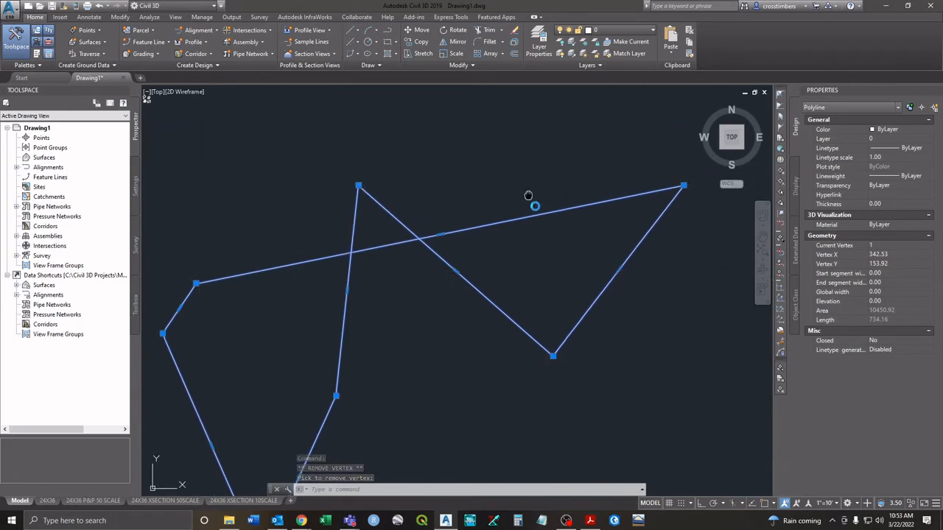
- Stretch the polyline's long crossing segment by its midpoint up and to the left, clear of the inner peak
middle_click_drag(526, 191, 563, 235)
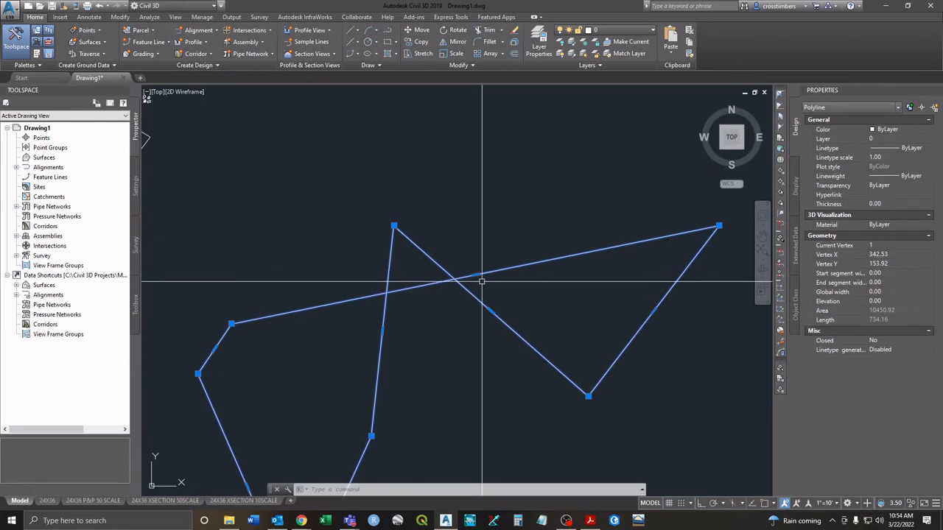
mouse_move(475, 277)
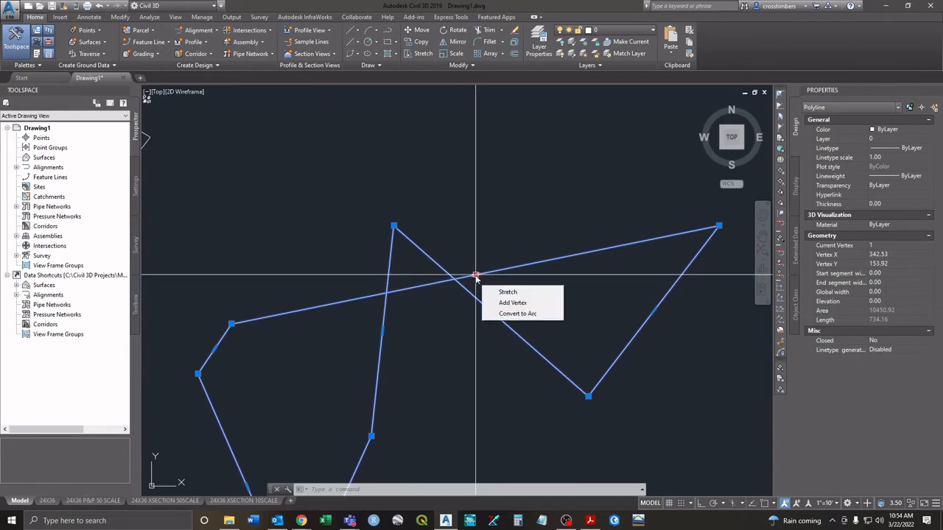
left_click(507, 291)
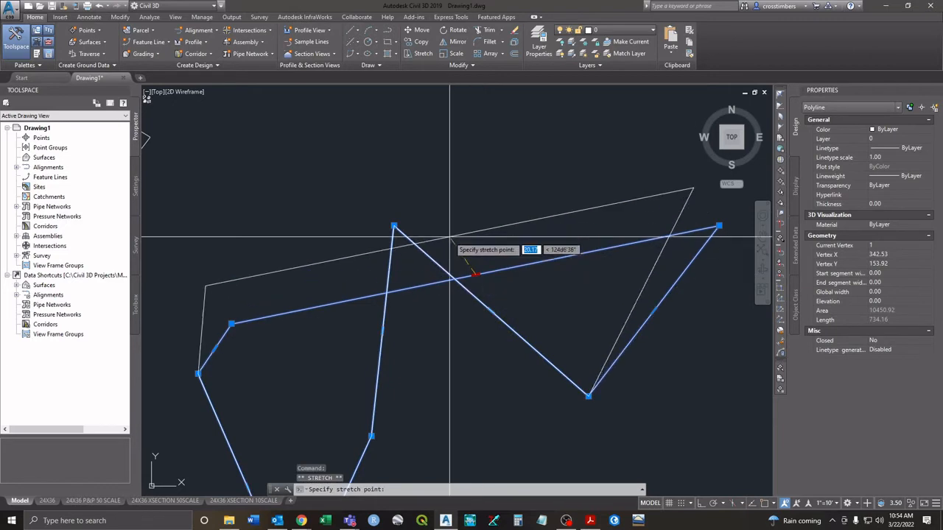
left_click(424, 141)
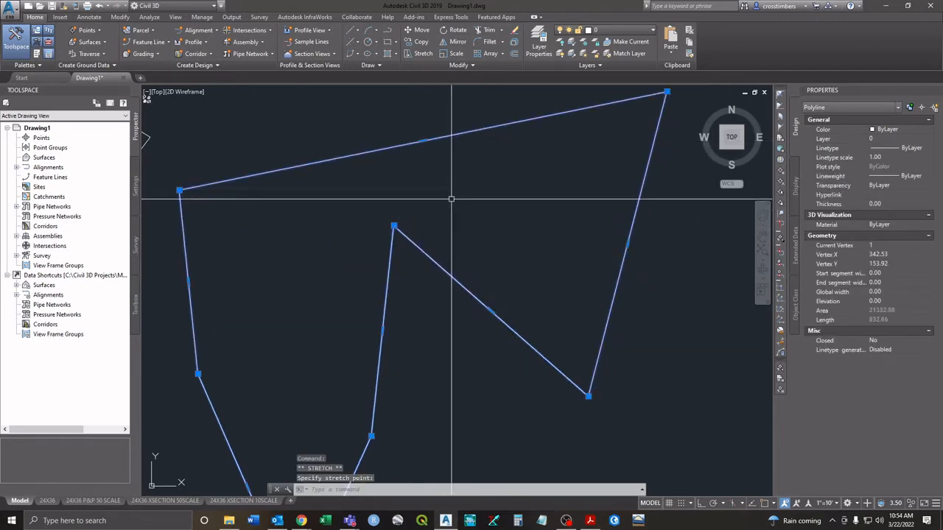
- Add a vertex at the middle of the polyline's long upper segment, placing it well above the segment as a new peak
middle_click_drag(451, 199, 489, 281)
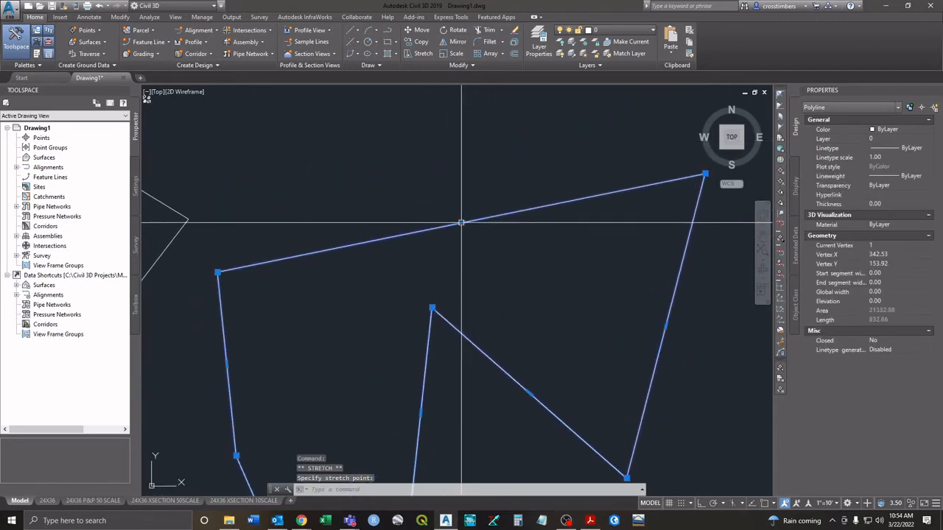
mouse_move(461, 222)
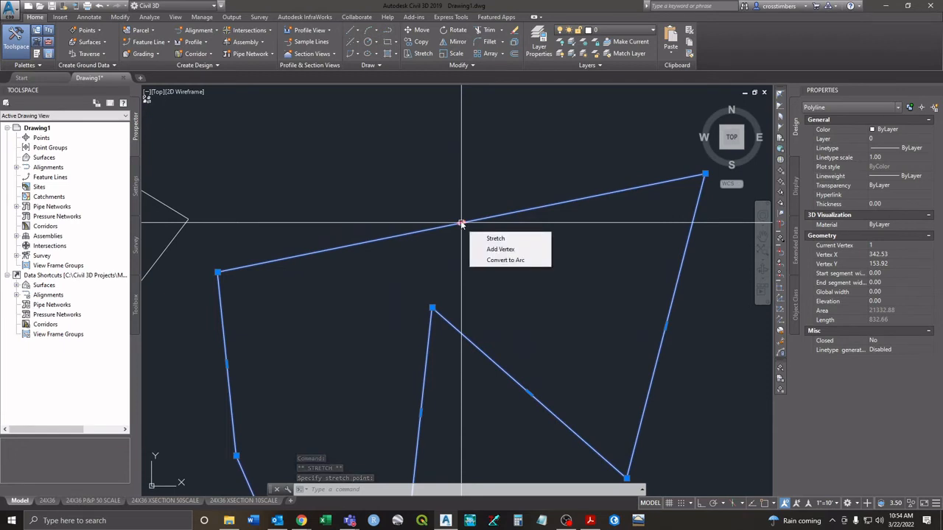
left_click(491, 251)
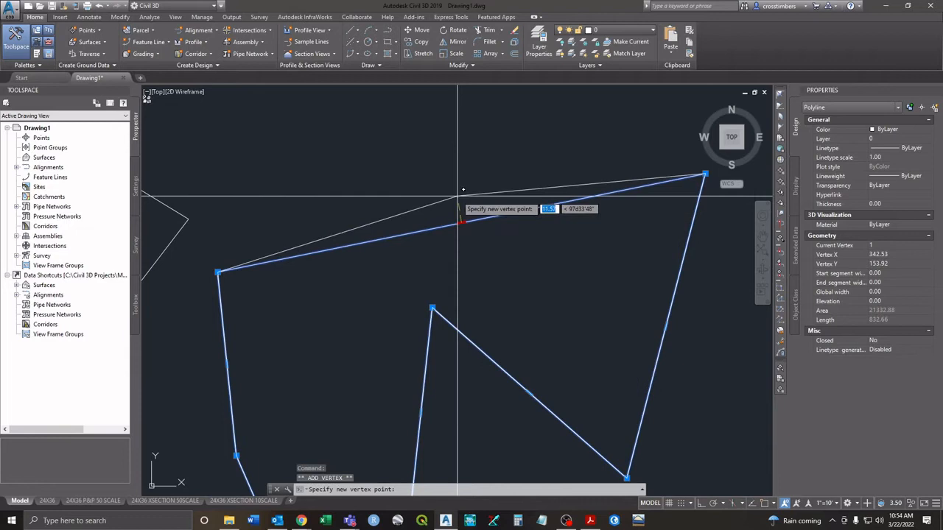
left_click(434, 117)
- Convert the segment to the right of the new peak into a shallow arc bulging outward, and deselect the polyline
middle_click_drag(454, 145, 494, 184)
middle_click_drag(501, 229, 442, 240)
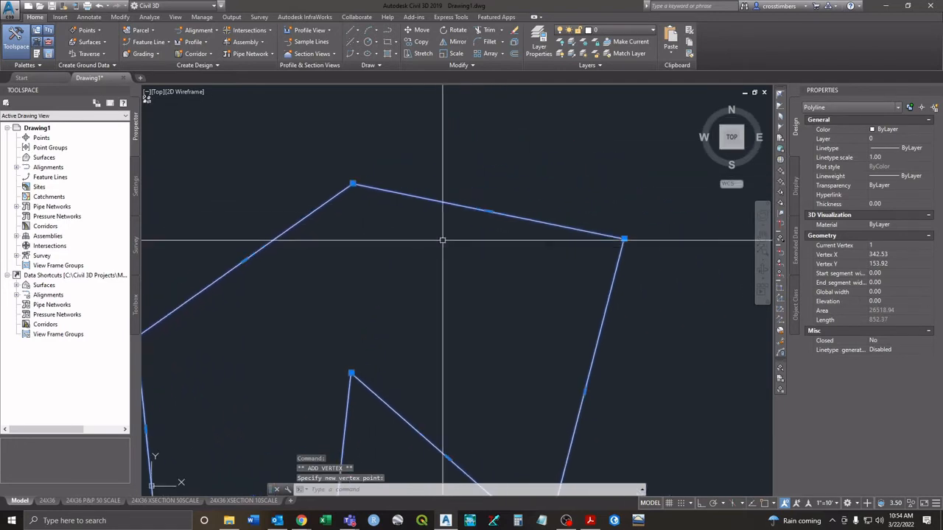
mouse_move(488, 212)
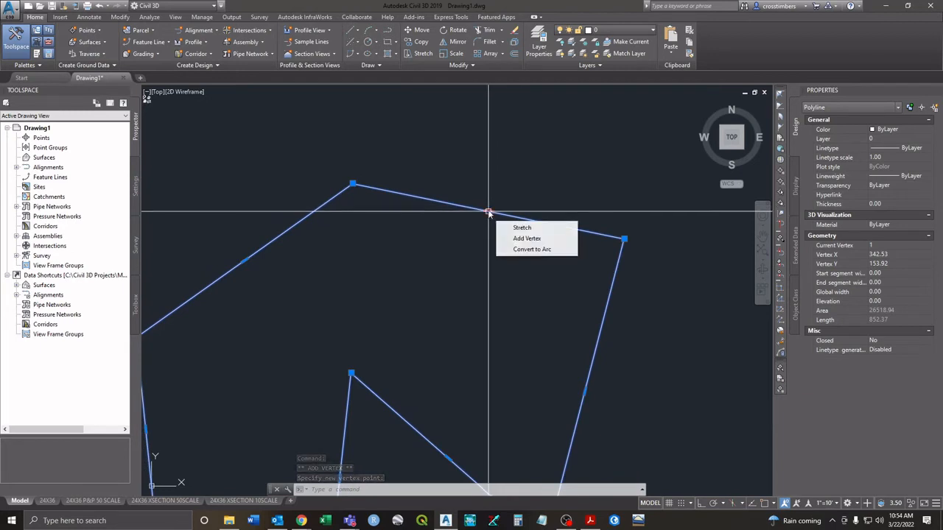
left_click(516, 251)
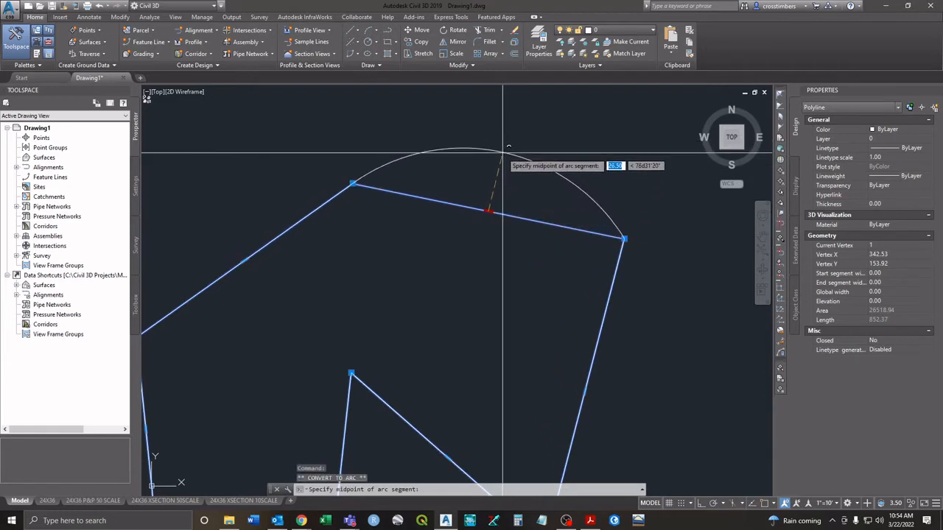
left_click(524, 192)
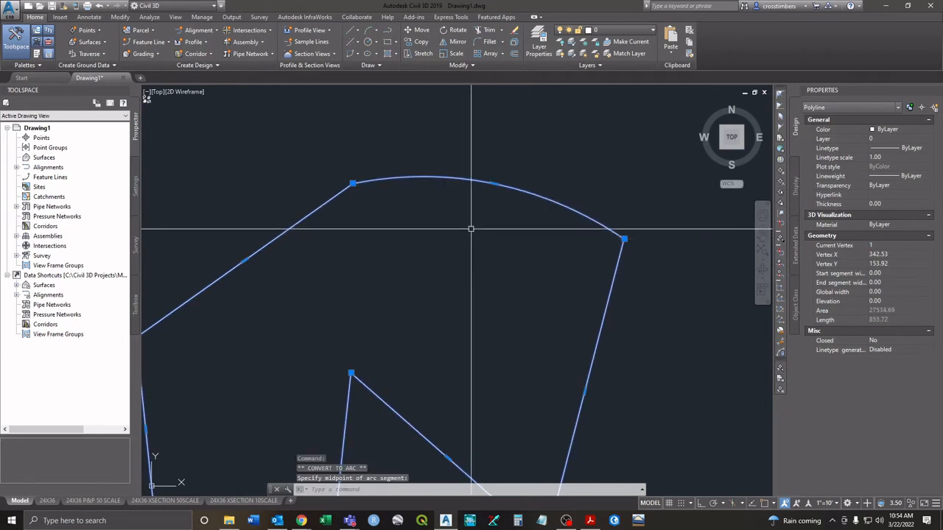
key("Escape")
key("Escape")
key("Escape")
scroll(467, 227, "down", 3)
middle_click_drag(467, 227, 551, 275)
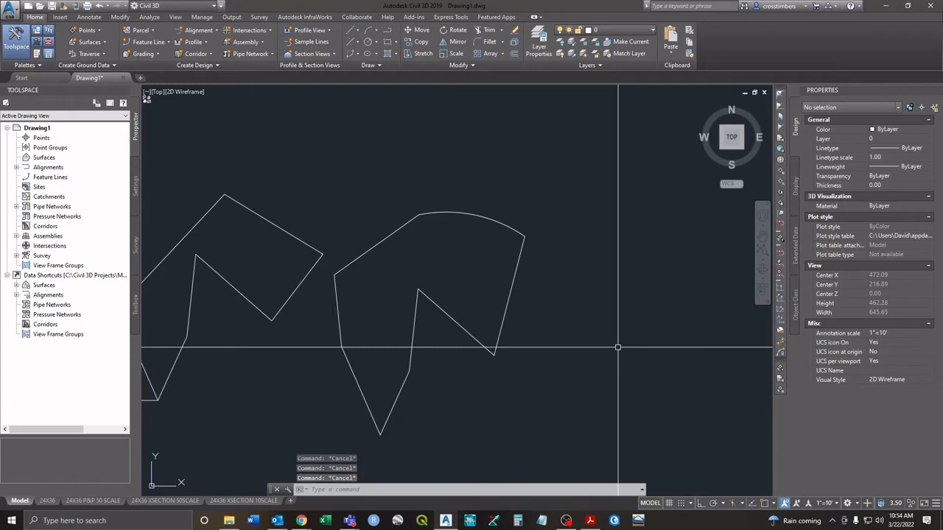
- Turn object snap on and look over the list of available snap modes
middle_click_drag(621, 343, 588, 338)
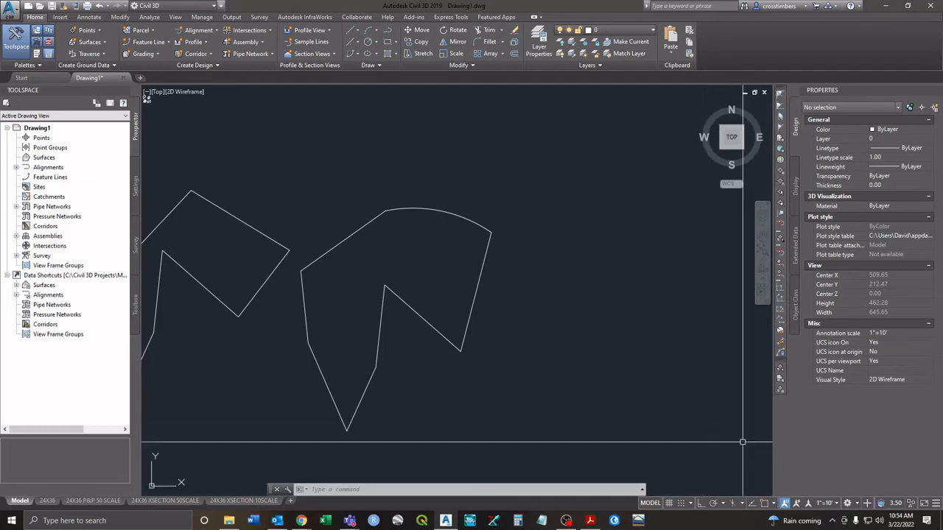
left_click(764, 504)
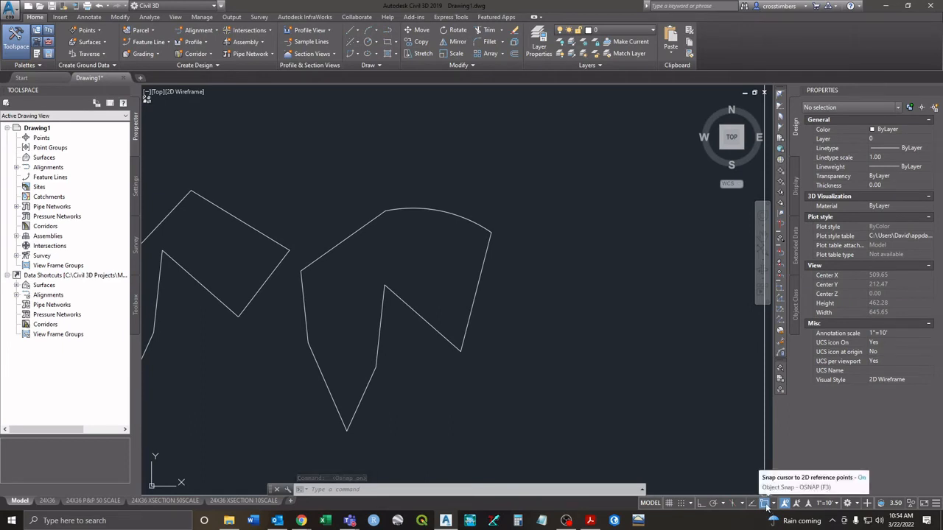
left_click(774, 504)
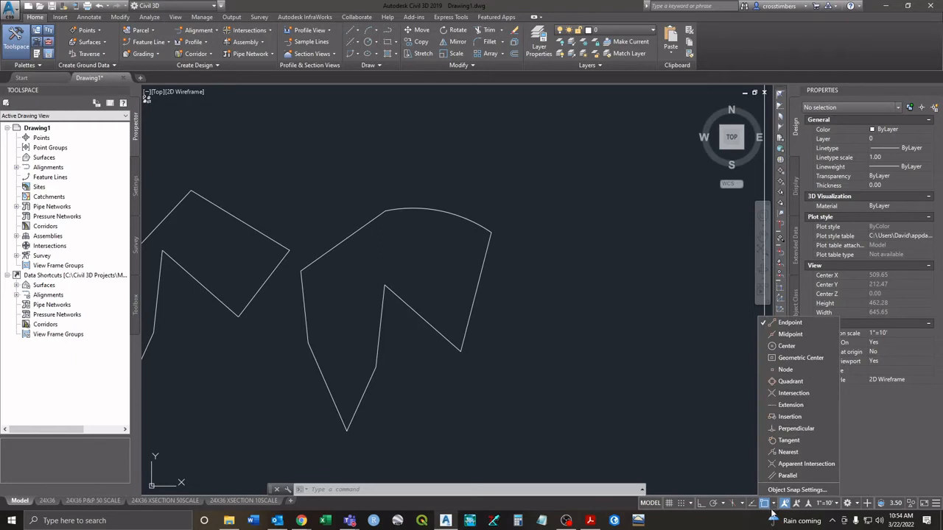
left_click(674, 397)
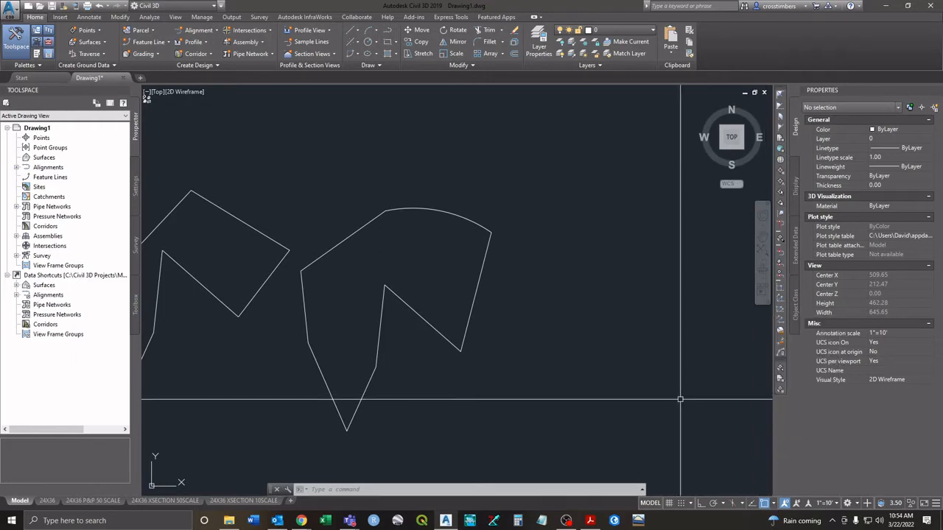
- Enable all remaining object snap modes, from Midpoint and Center through Apparent Intersection and Parallel, alongside Endpoint
left_click(775, 504)
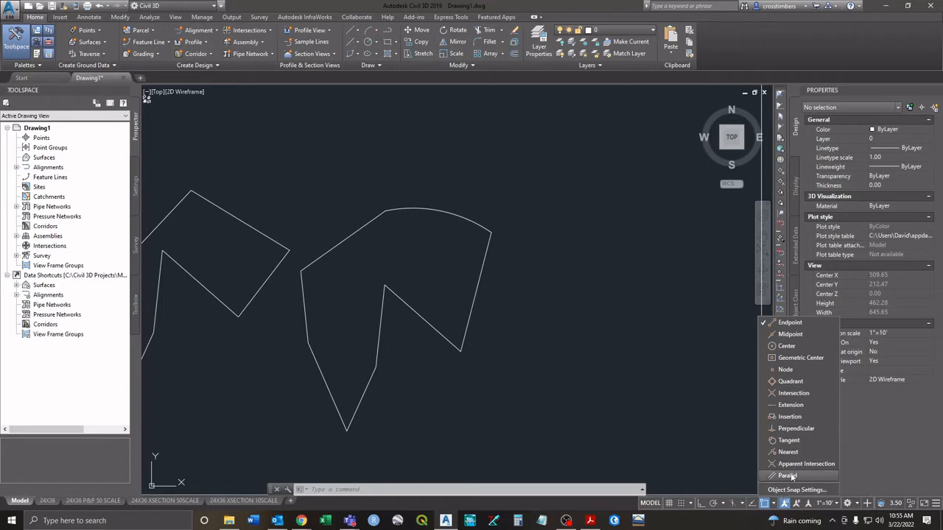
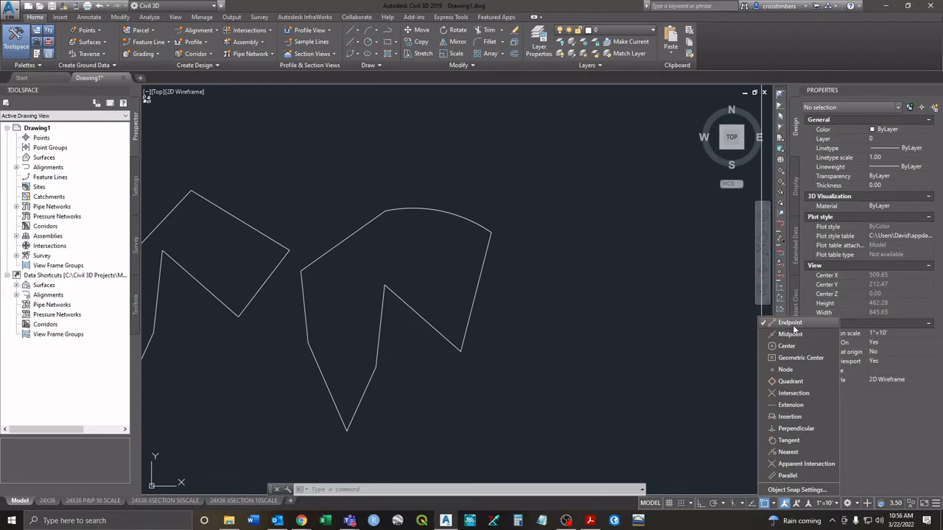
left_click(786, 334)
left_click(787, 346)
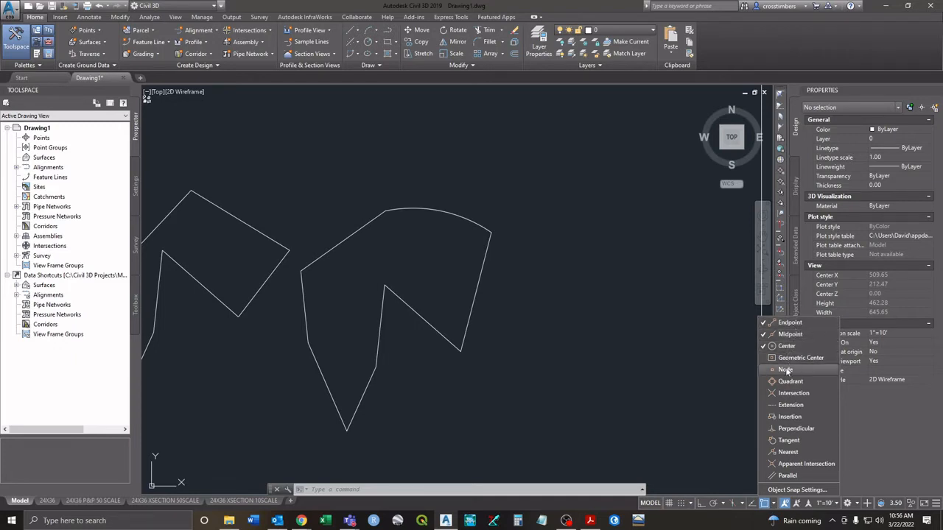
left_click(786, 370)
left_click(785, 358)
left_click(786, 382)
left_click(787, 393)
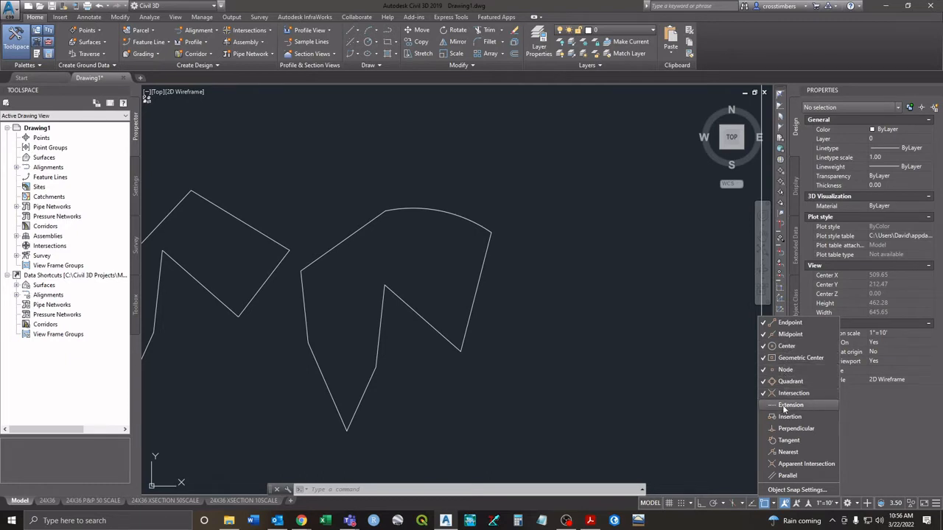
left_click(786, 405)
left_click(786, 417)
left_click(786, 429)
left_click(785, 441)
left_click(786, 452)
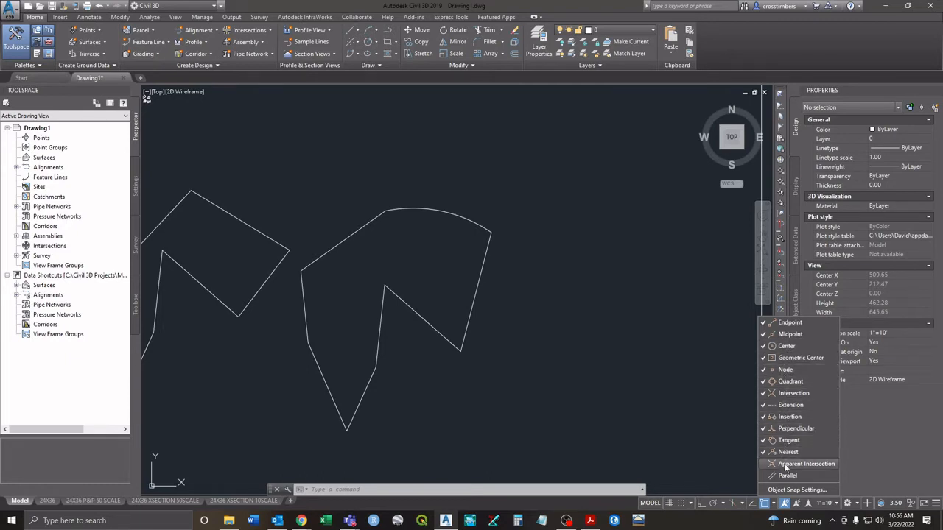
left_click(786, 466)
left_click(786, 475)
left_click(702, 418)
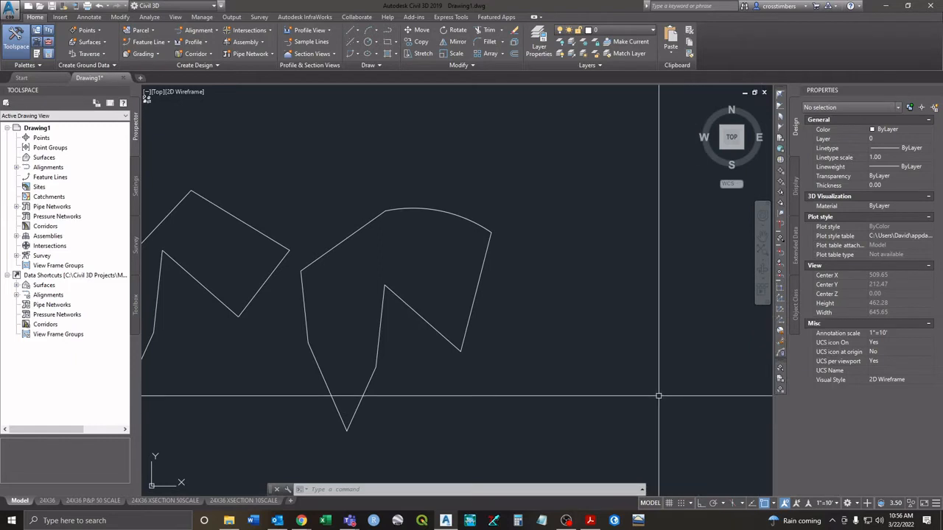
- Try running a line from the empty area right of the polyline to its upper-right corner with all snap modes active
type("l")
key("Return")
left_click(633, 365)
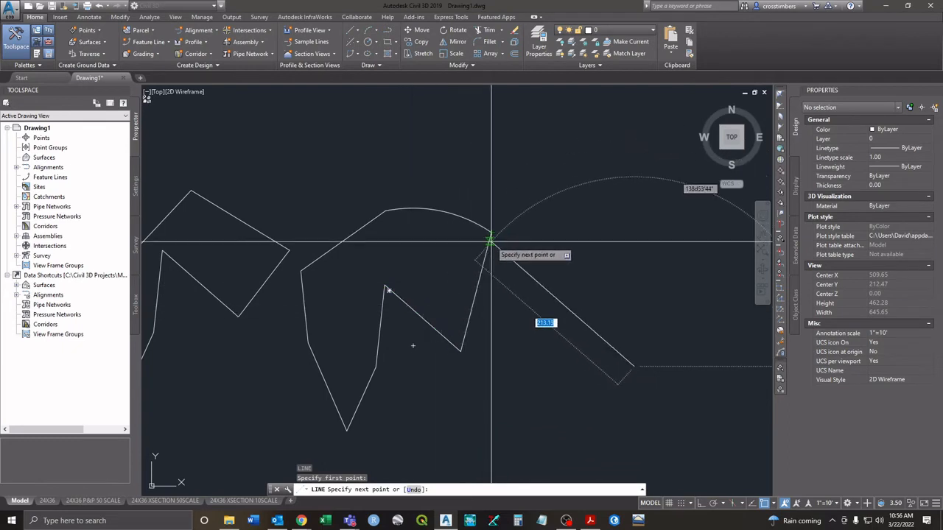
scroll(488, 232, "up", 4)
scroll(489, 232, "up", 3)
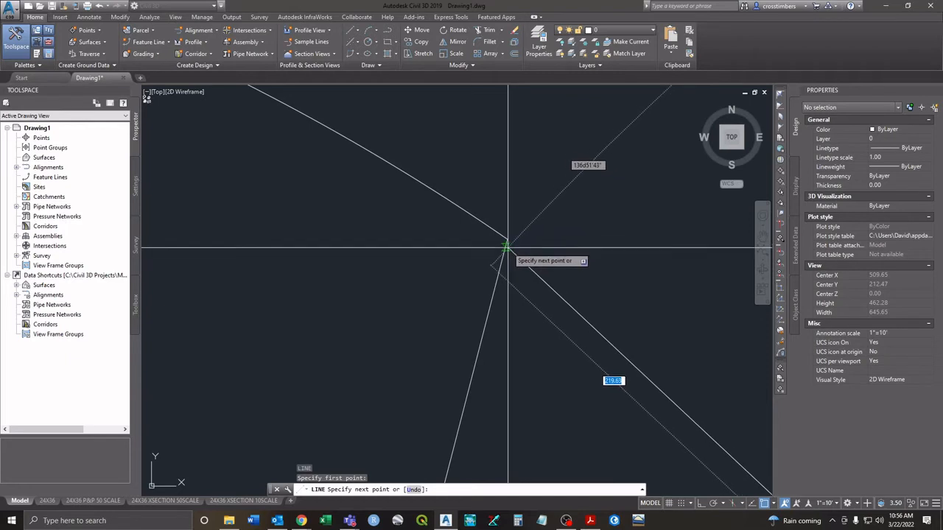
scroll(543, 263, "down", 2)
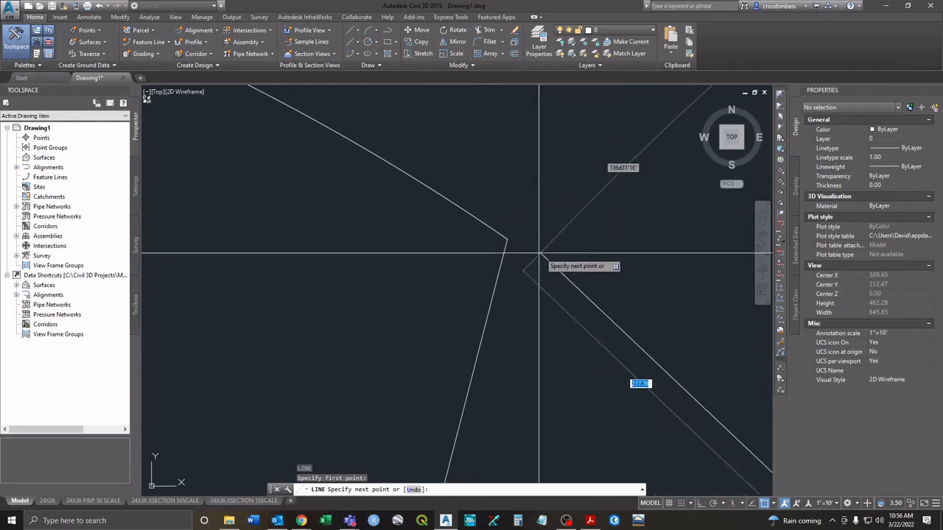
scroll(442, 281, "down", 2)
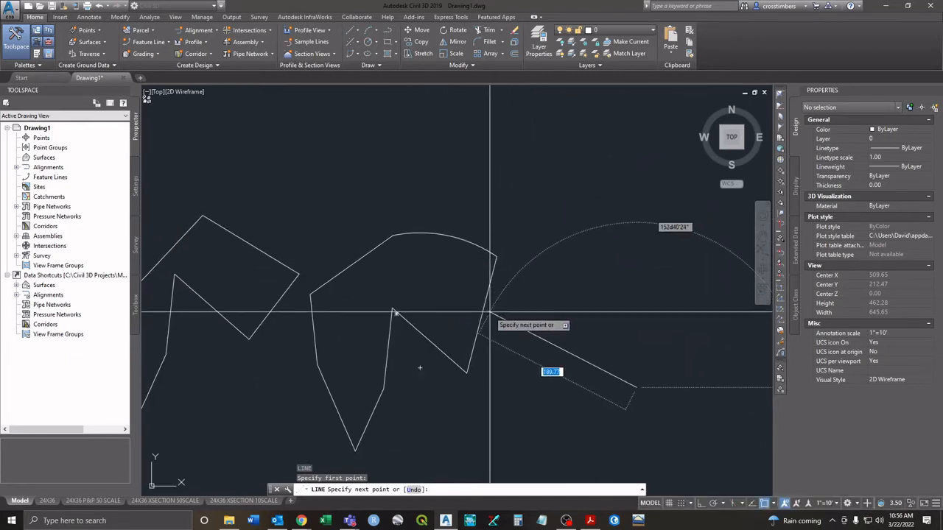
key("Escape")
key("Escape")
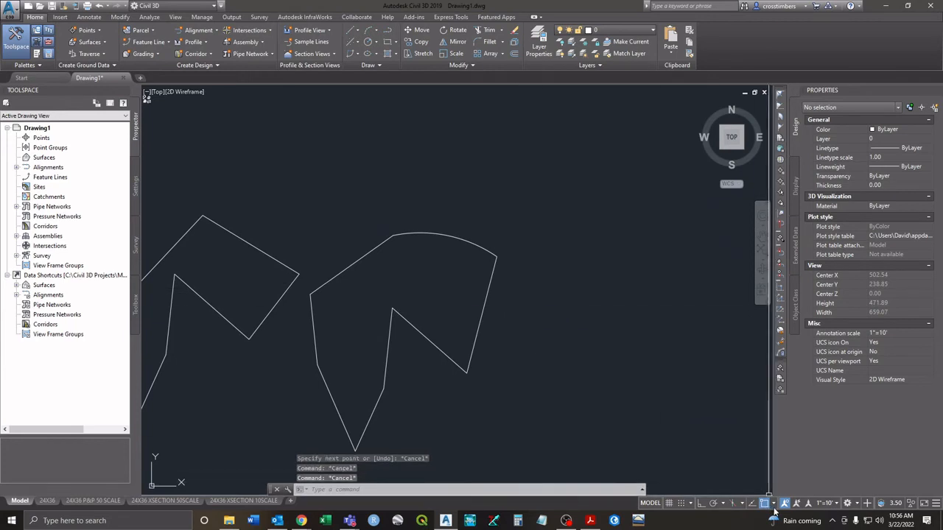
- Disable every object snap mode from Parallel and Apparent Intersection through Center and Midpoint, keeping only Endpoint enabled
left_click(772, 503)
left_click(775, 475)
left_click(775, 463)
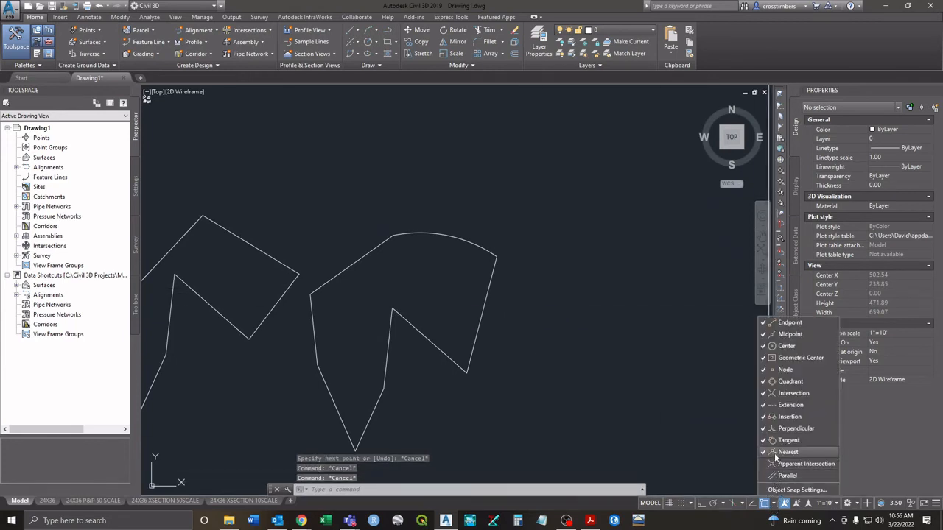
left_click(775, 451)
left_click(775, 440)
left_click(775, 428)
left_click(775, 417)
left_click(773, 405)
left_click(773, 392)
left_click(773, 381)
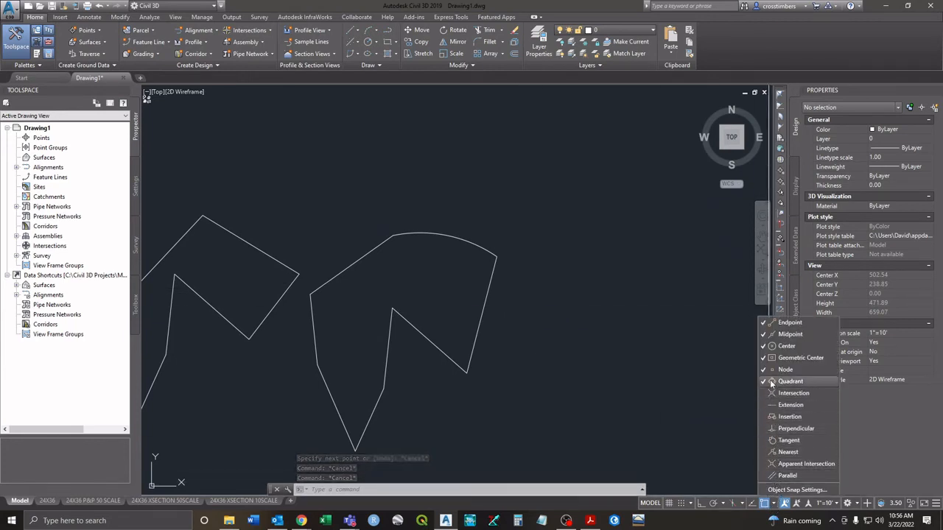
left_click(772, 369)
left_click(770, 357)
left_click(770, 345)
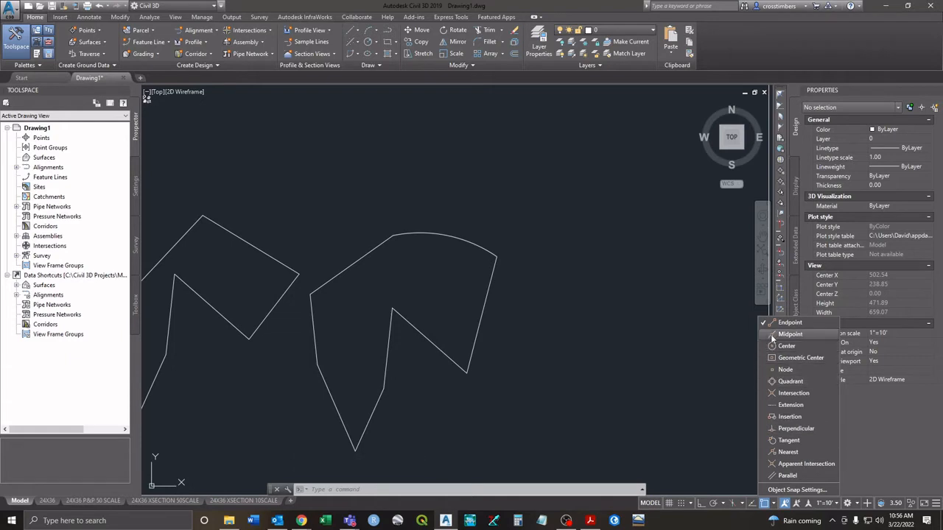
left_click(771, 335)
left_click(708, 338)
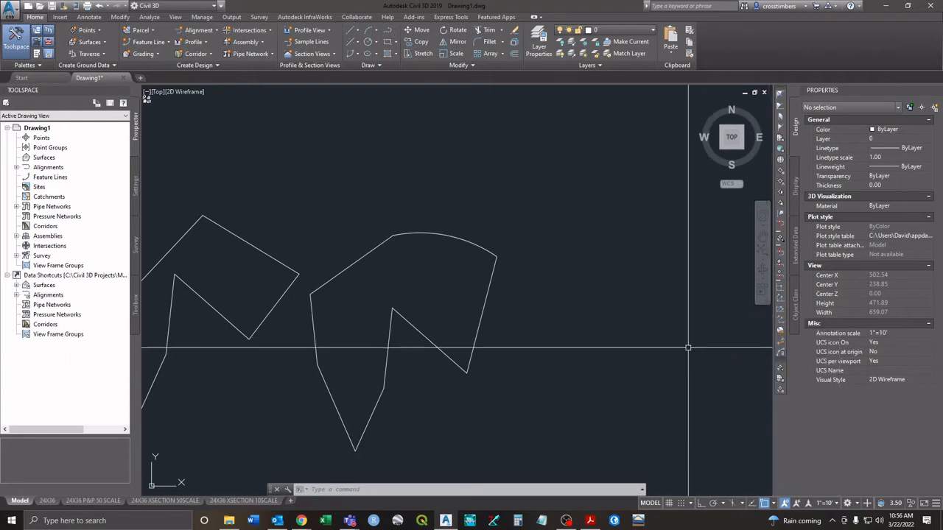
- Toggle object snap off and on twice, leaving it on
key("F3")
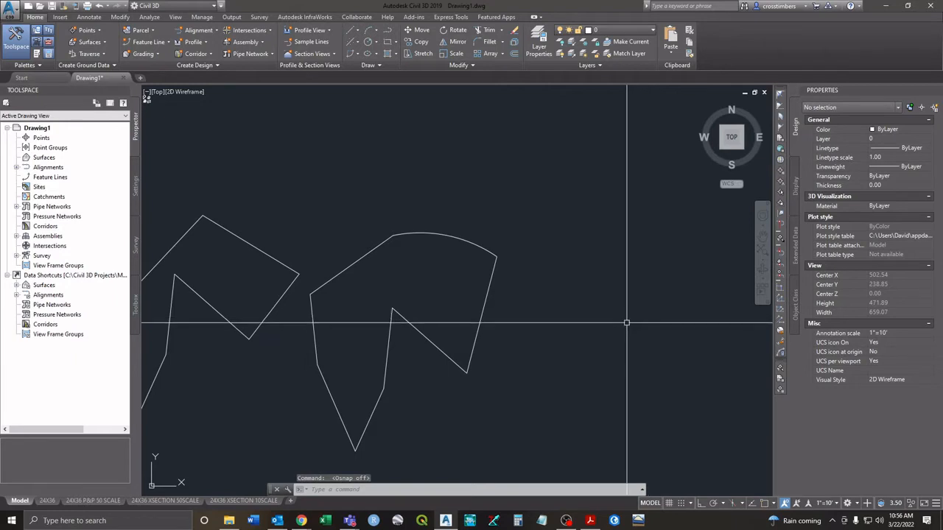
key("F3")
key("F3")
key("F3")
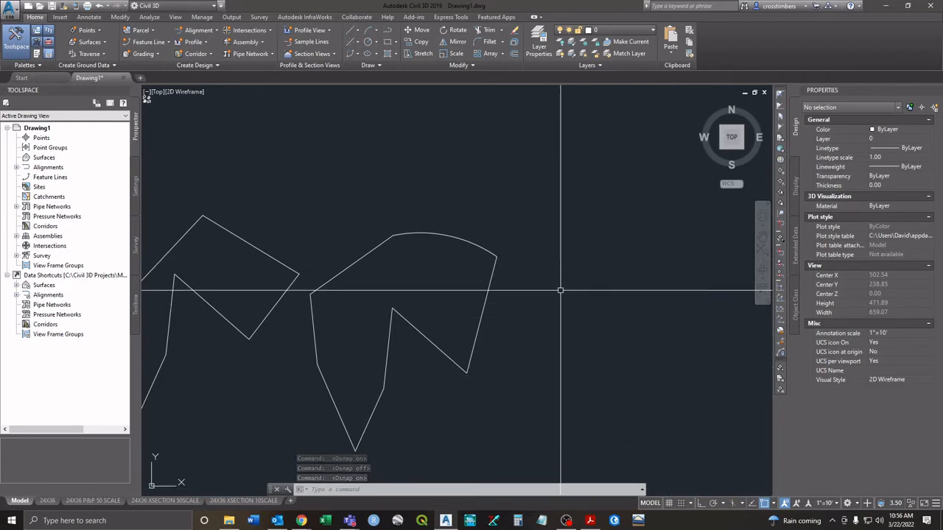
- Draw connected lines from the arc's right end out to a free point, back through the polyline's vertices, and on to the neighbouring shape's right corner
type("l")
key("Return")
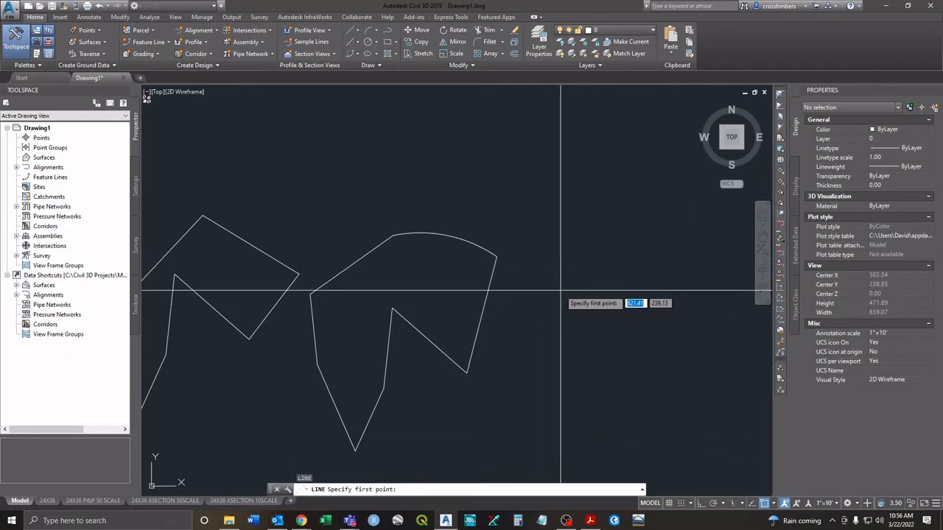
left_click(497, 257)
left_click(550, 300)
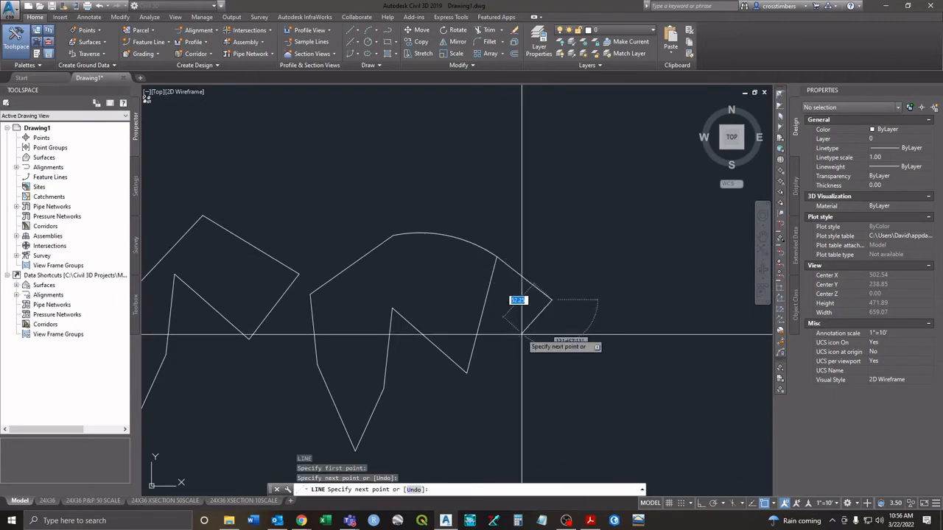
left_click(467, 373)
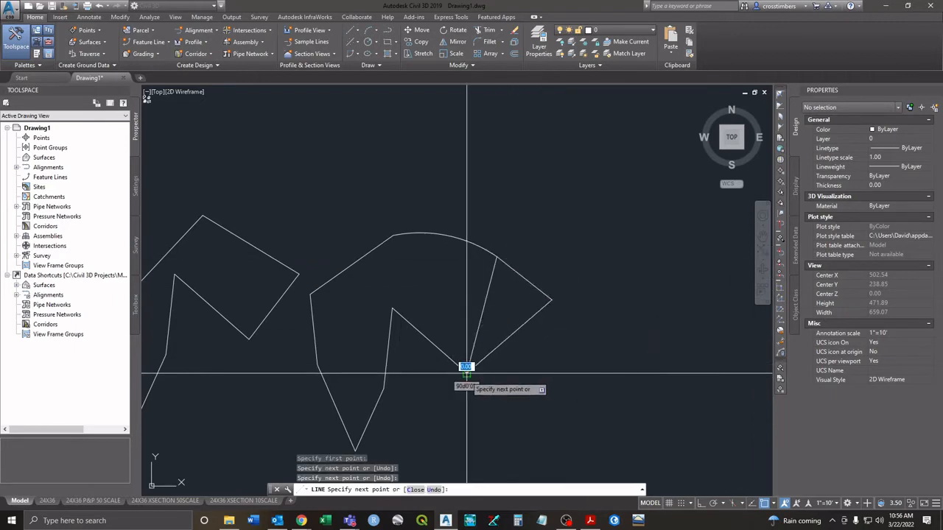
left_click(383, 388)
left_click(310, 295)
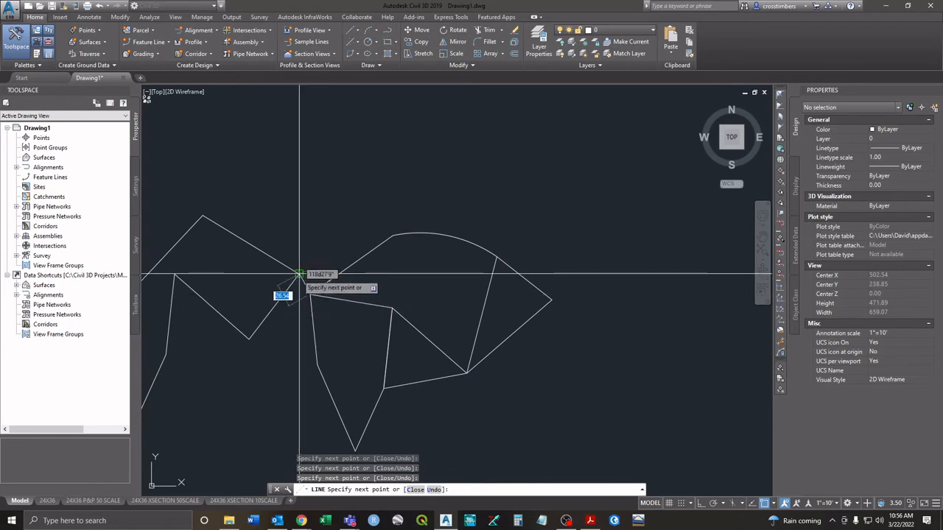
right_click(313, 230)
left_click(327, 234)
middle_click_drag(344, 214, 376, 213)
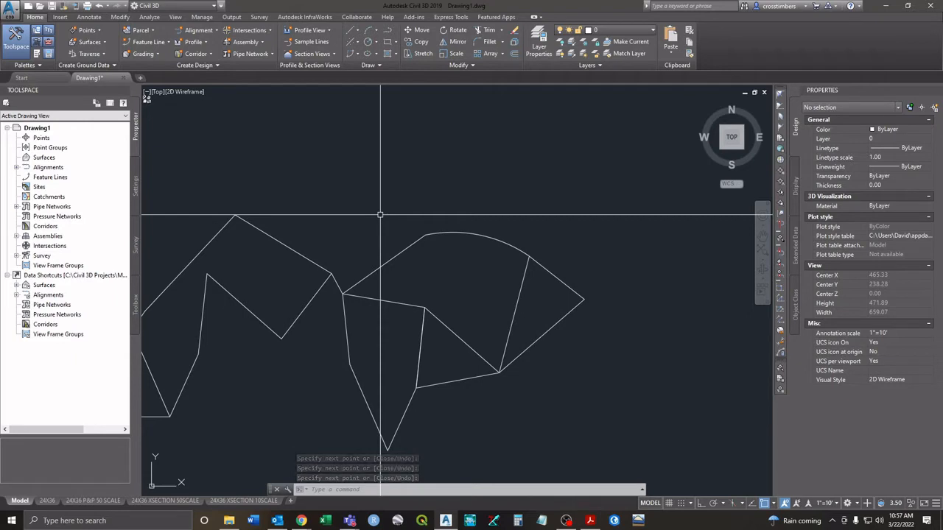
- Draw a line from the arc's right end to the middle of the sloped segment left of the arc, using a one-time Midpoint snap
middle_click_drag(574, 248, 527, 255)
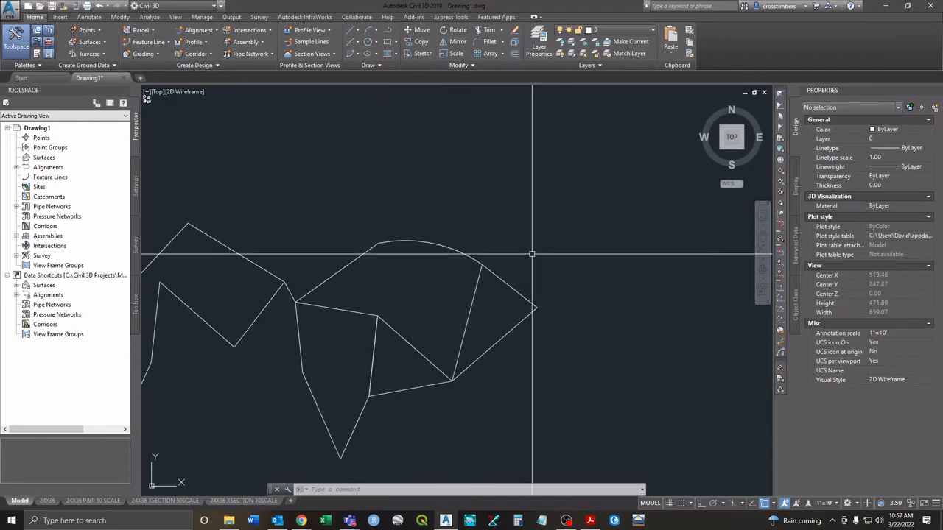
right_click(529, 211)
left_click(543, 216)
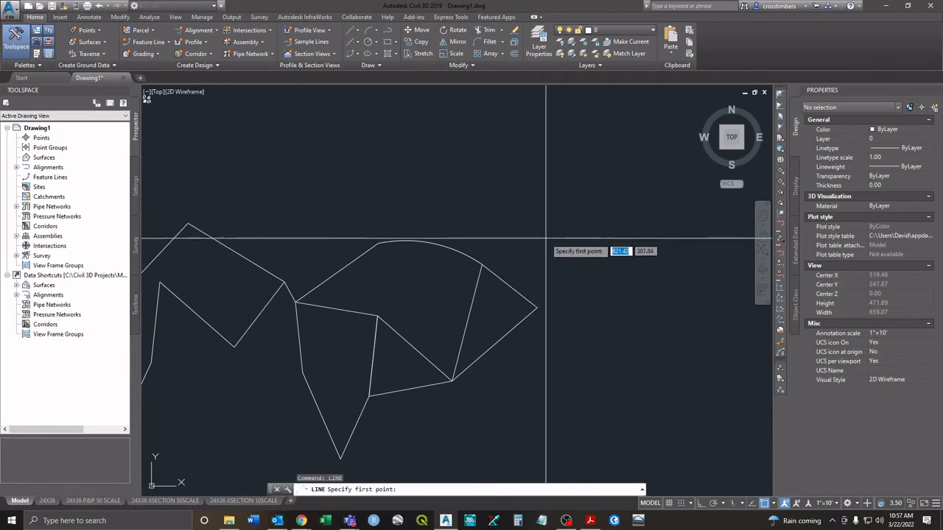
left_click(481, 264)
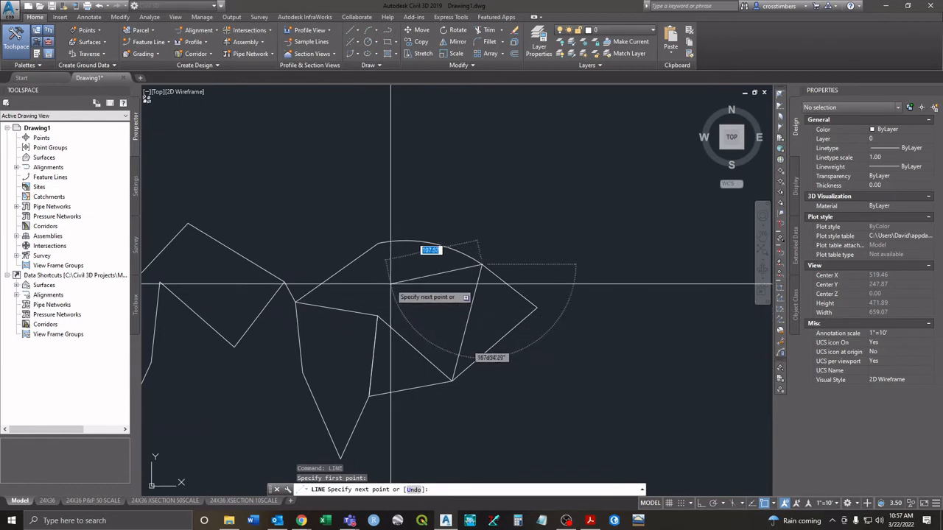
right_click(254, 226, "shift")
left_click(285, 304)
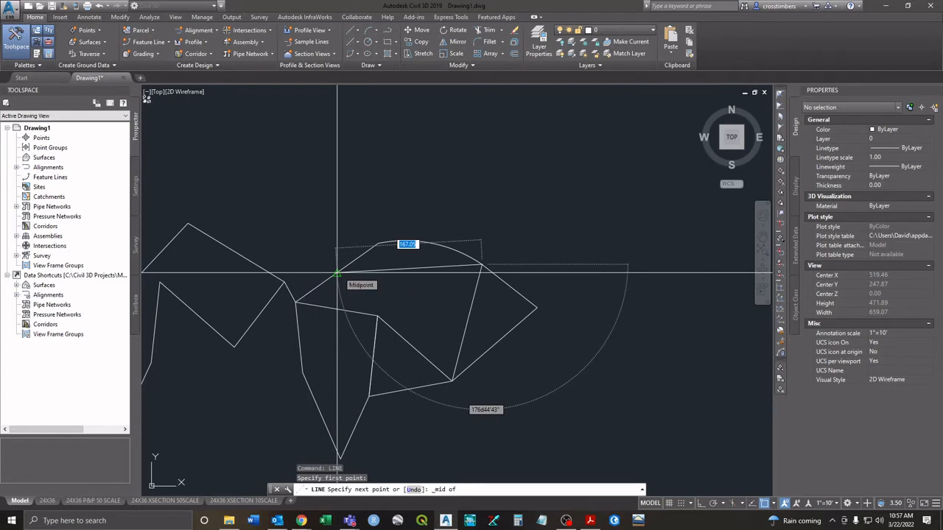
left_click(337, 273)
- Continue the line to the left shape's peak, its inner notch vertex and the vertex below, and end the command
left_click(187, 224)
middle_click_drag(192, 272, 280, 236)
left_click(248, 246)
left_click(240, 324)
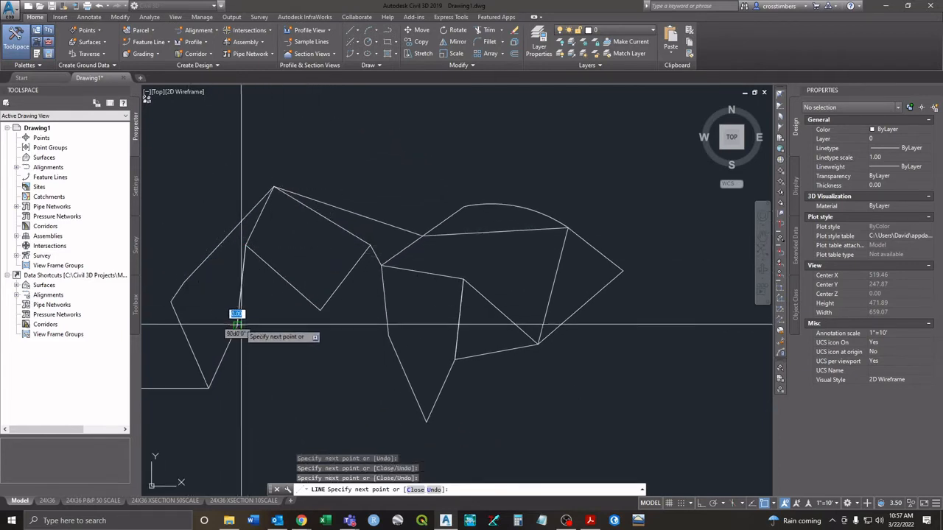
key("Escape")
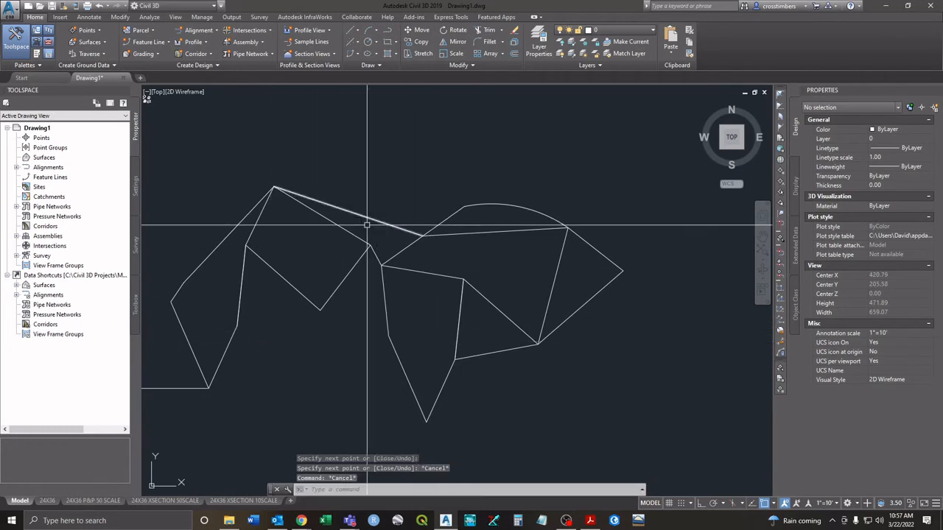
- Erase all lines and polylines from the drawing
scroll(611, 185, "down", 2)
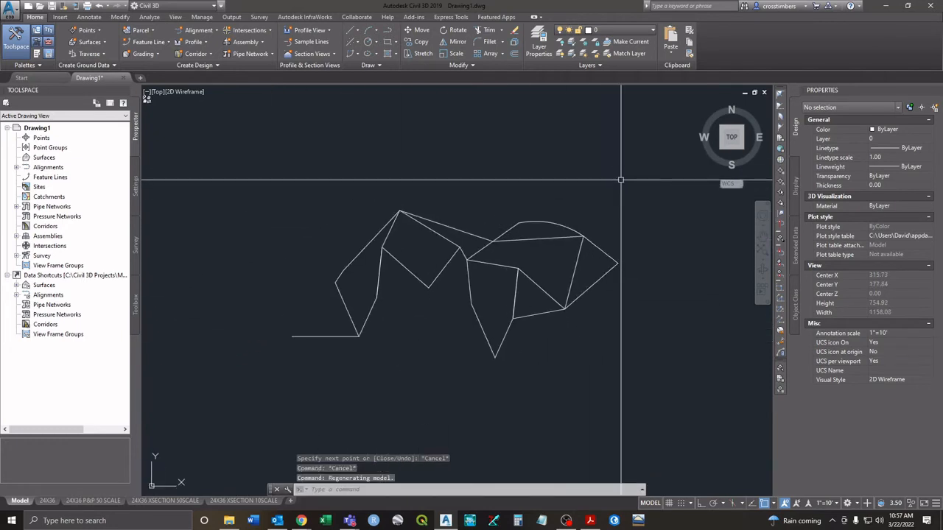
left_click(621, 179)
left_click(278, 347)
key("Delete")
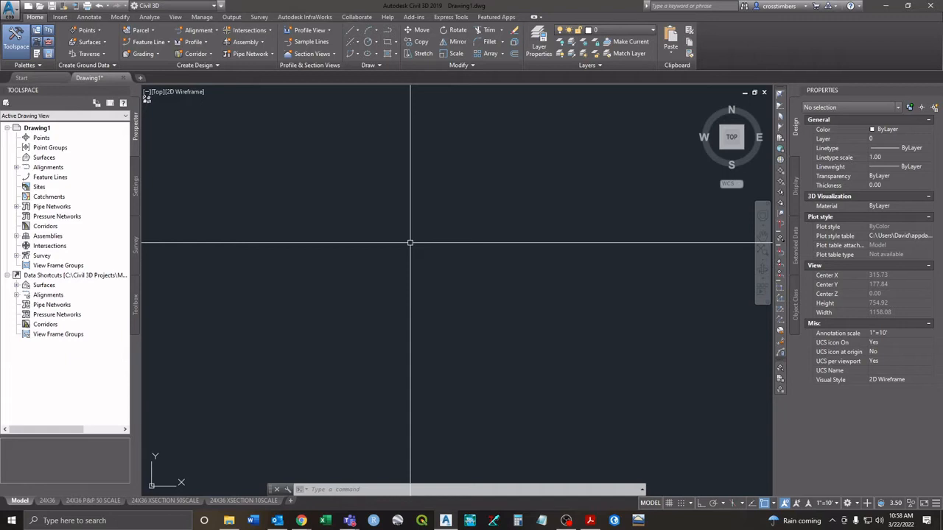
- Draw a long line across the upper part of the empty drawing, sloping slightly downward to the right
type("l")
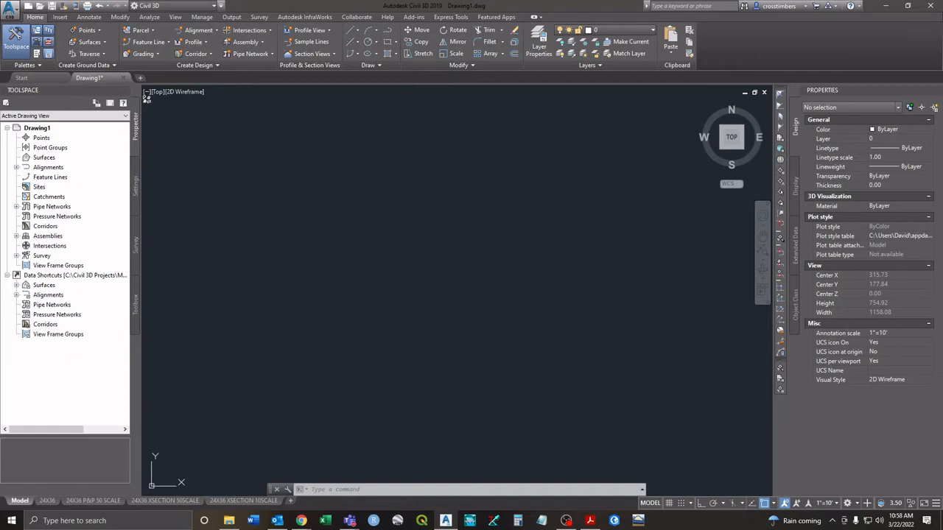
key("Return")
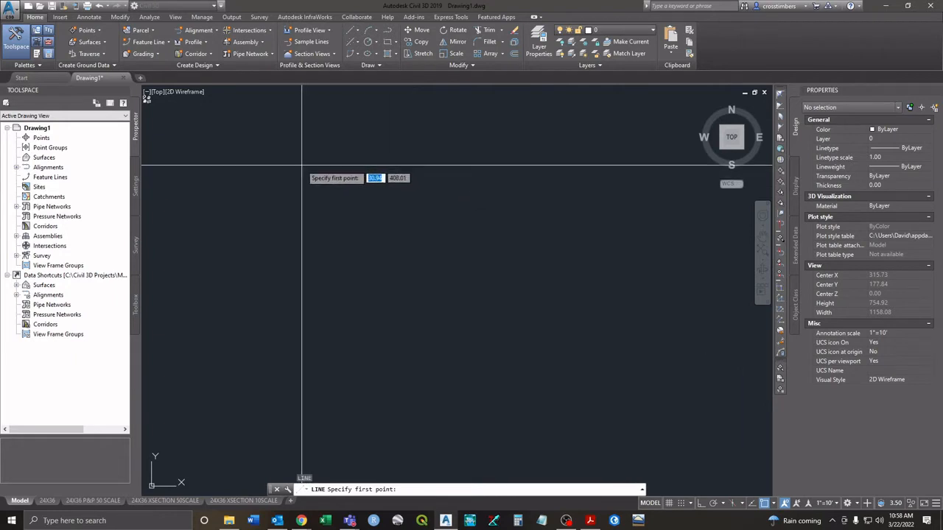
left_click(245, 138)
left_click(531, 175)
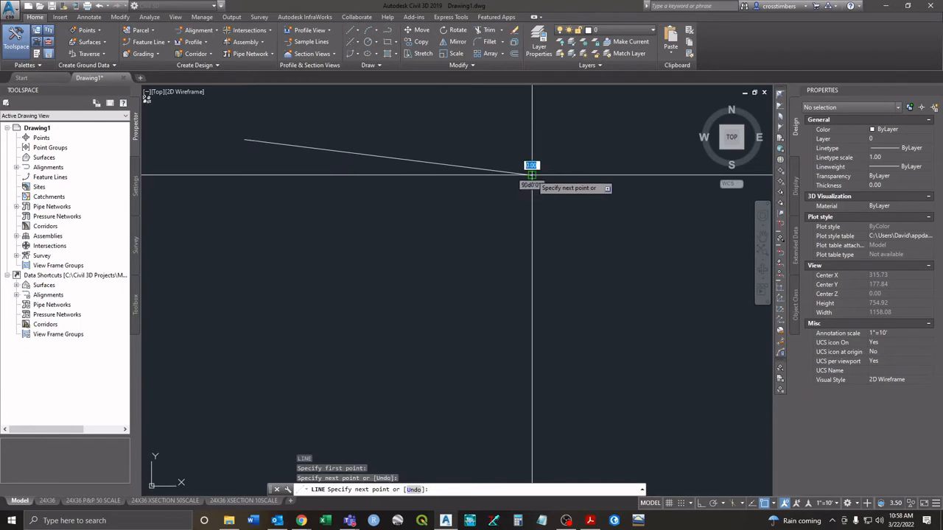
key("Return")
- Draw a second, nearly vertical line that crosses the first near its right end and extends well below it
right_click(487, 324)
left_click(505, 329)
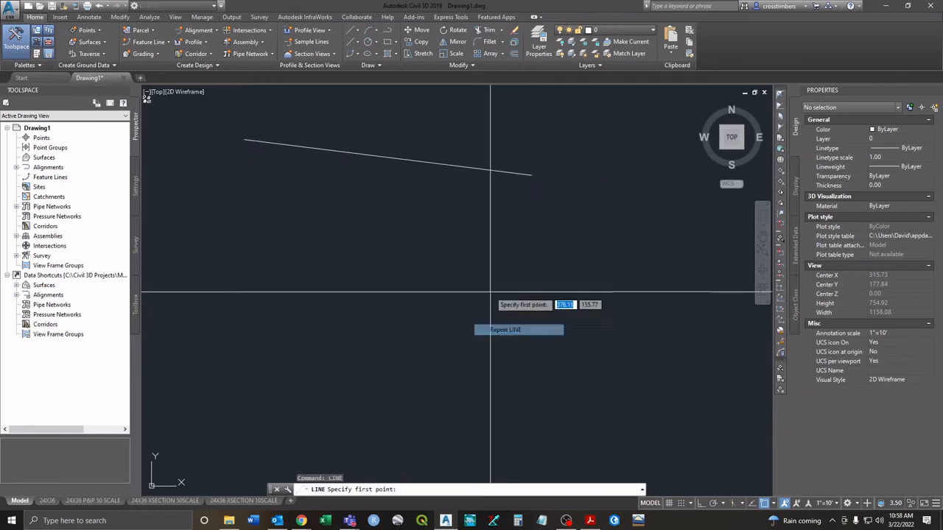
left_click(475, 140)
left_click(454, 356)
right_click(453, 356)
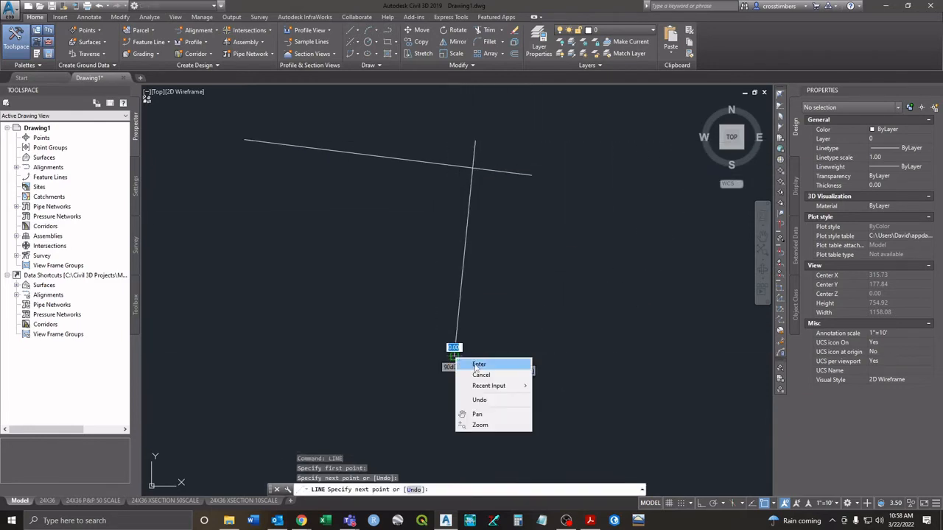
left_click(463, 365)
- Draw a third, steeply slanted line on the left, rising toward the first line and stopping short of it
right_click(249, 340)
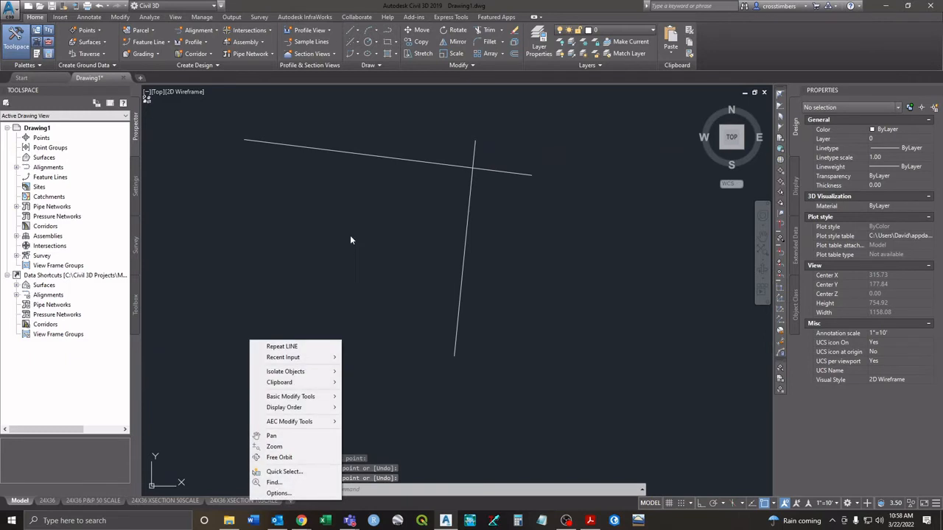
left_click(282, 346)
left_click(250, 344)
left_click(307, 181)
right_click(307, 181)
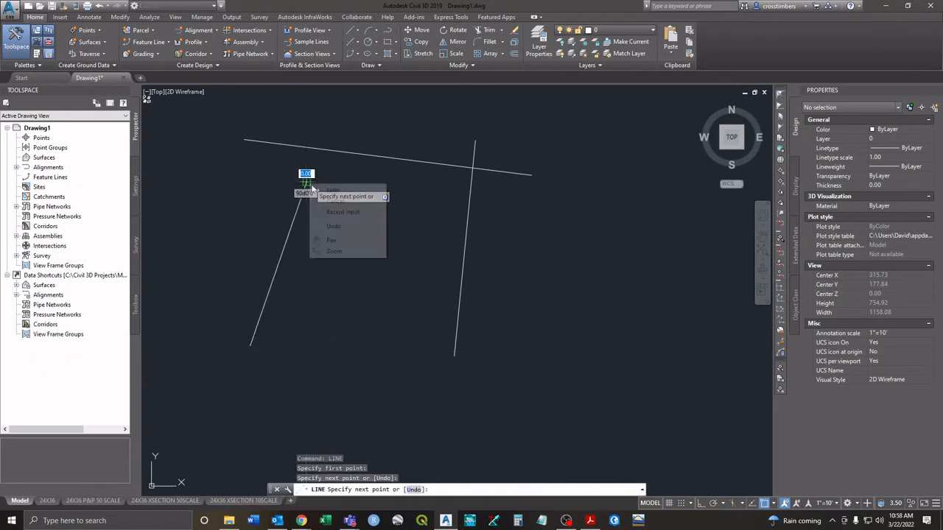
left_click(315, 190)
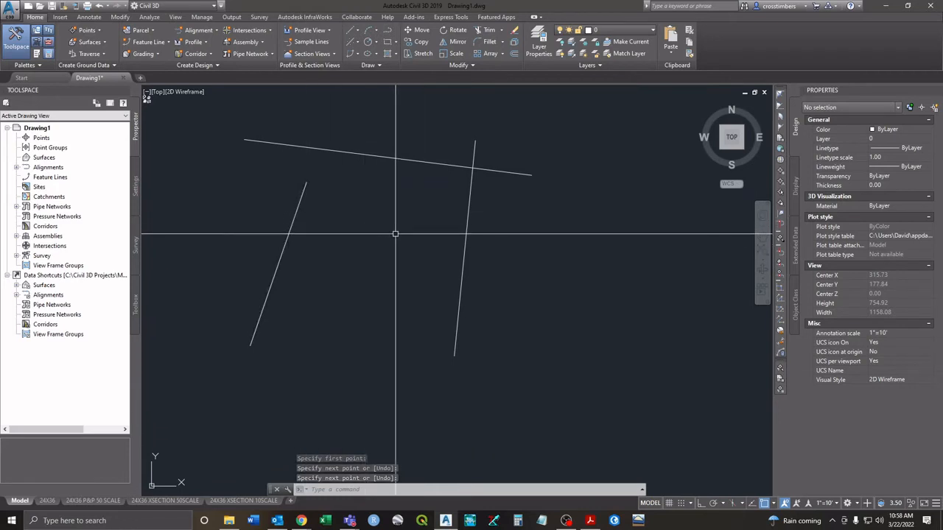
- Look over the list of recently used commands and close it without choosing one
right_click(334, 228)
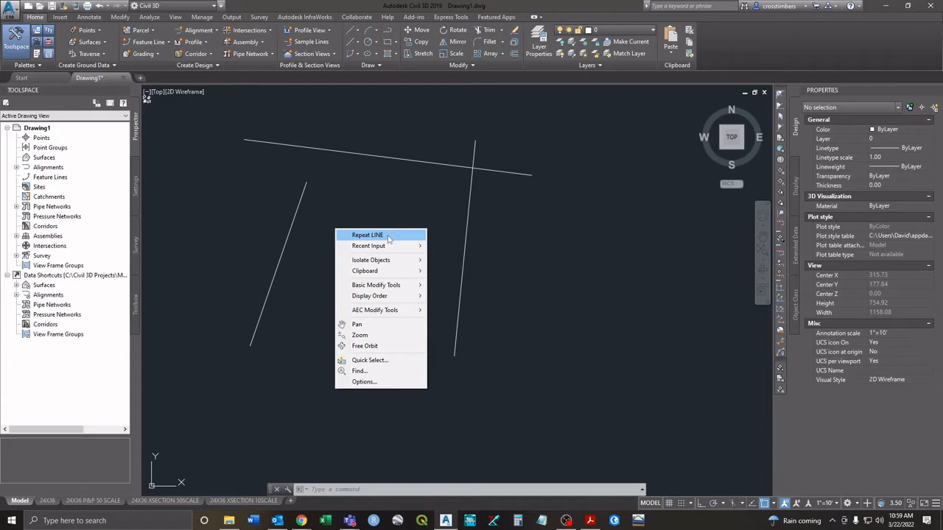
mouse_move(392, 249)
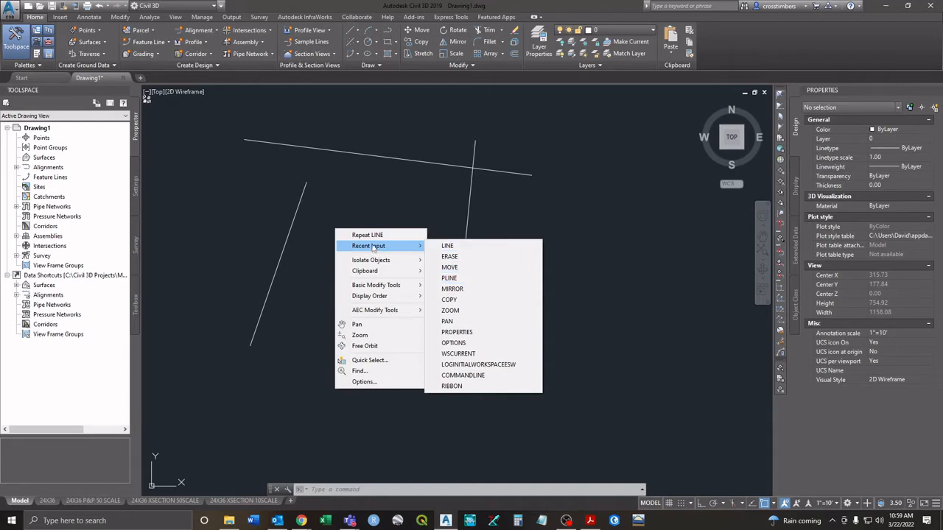
left_click(366, 177)
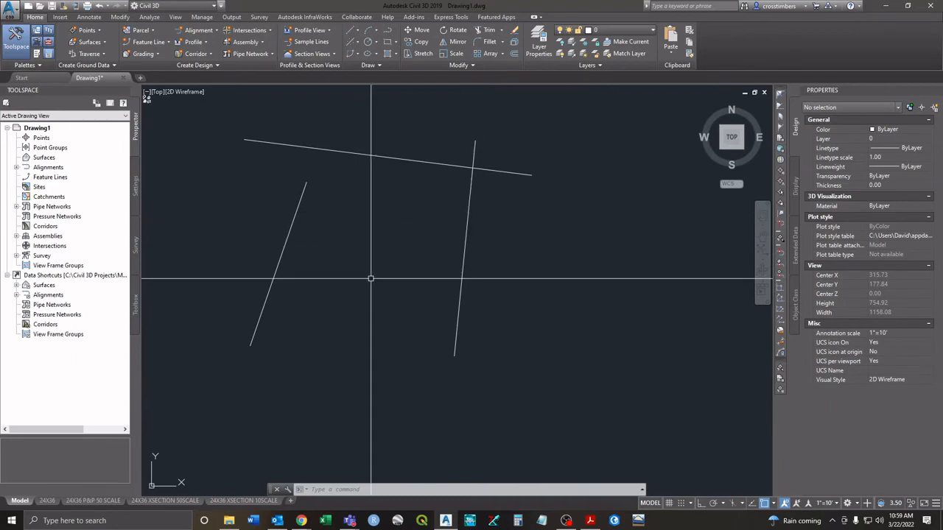
- Trim the upper sloping line's right end back to the nearly vertical line crossing it, and undo that trim
middle_click_drag(375, 255, 376, 268)
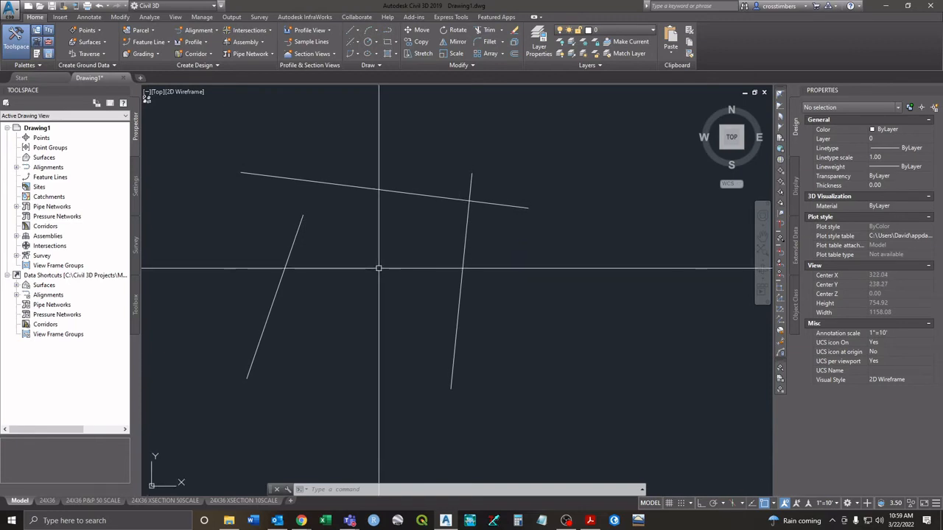
type("TR")
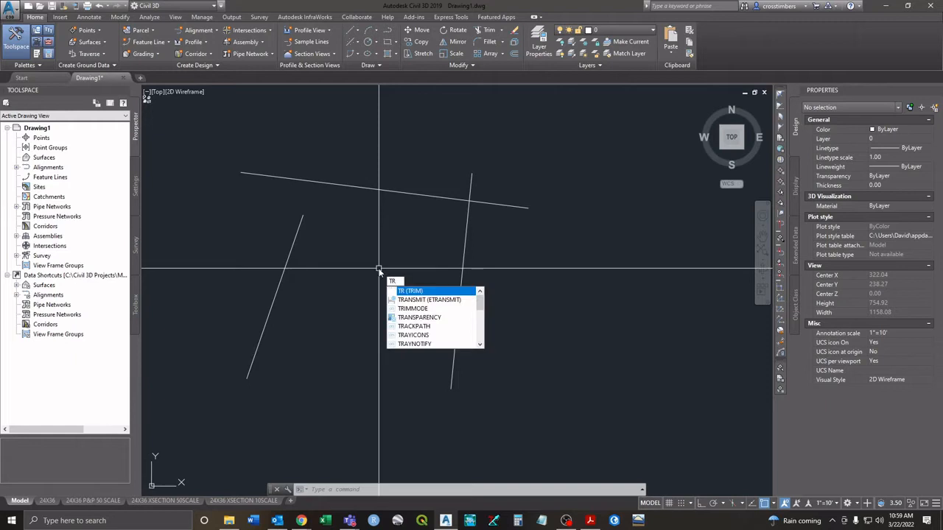
key("Return")
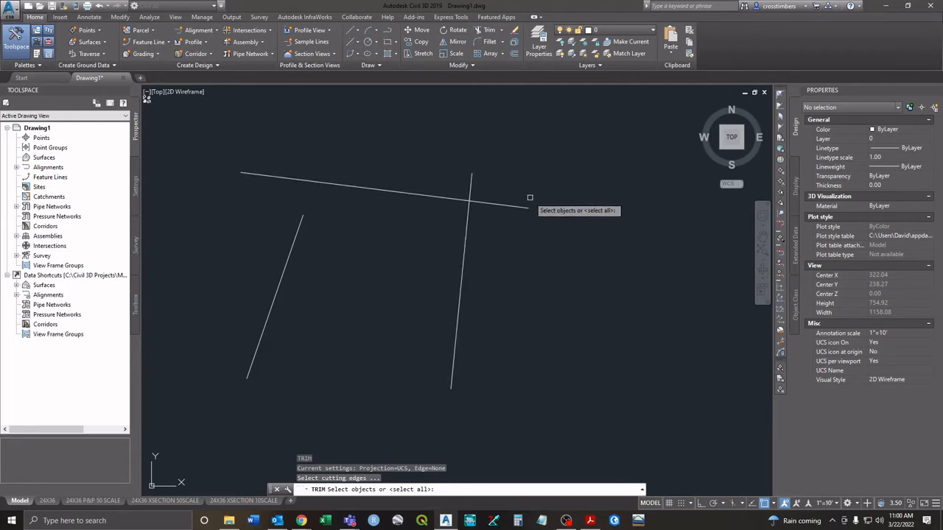
left_click(468, 209)
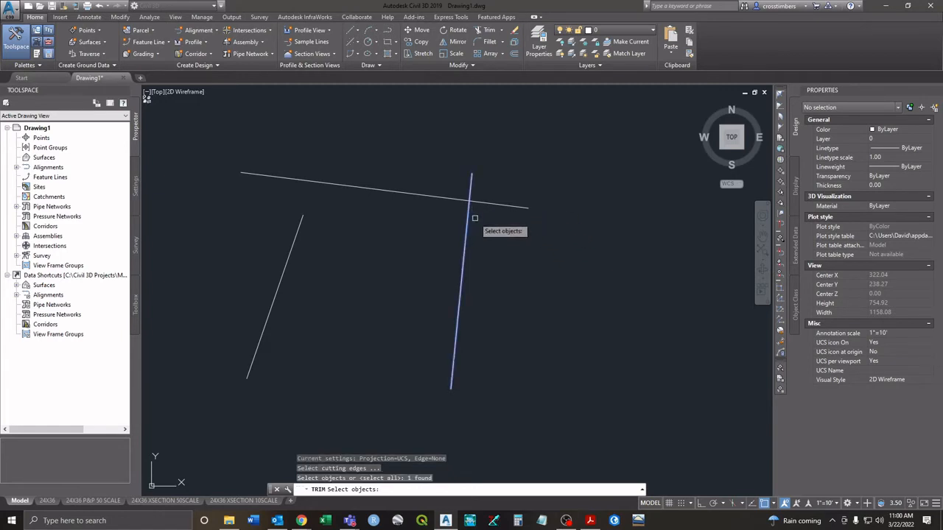
key("Return")
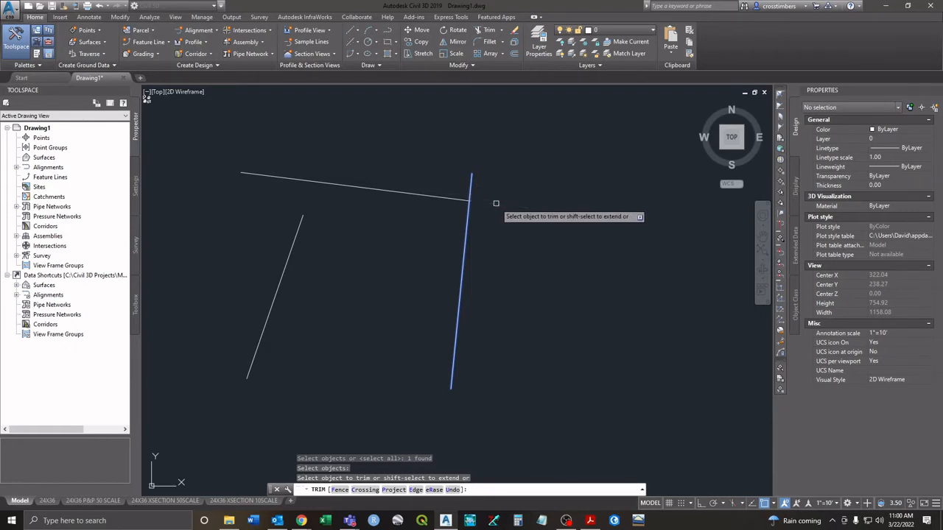
right_click(507, 235)
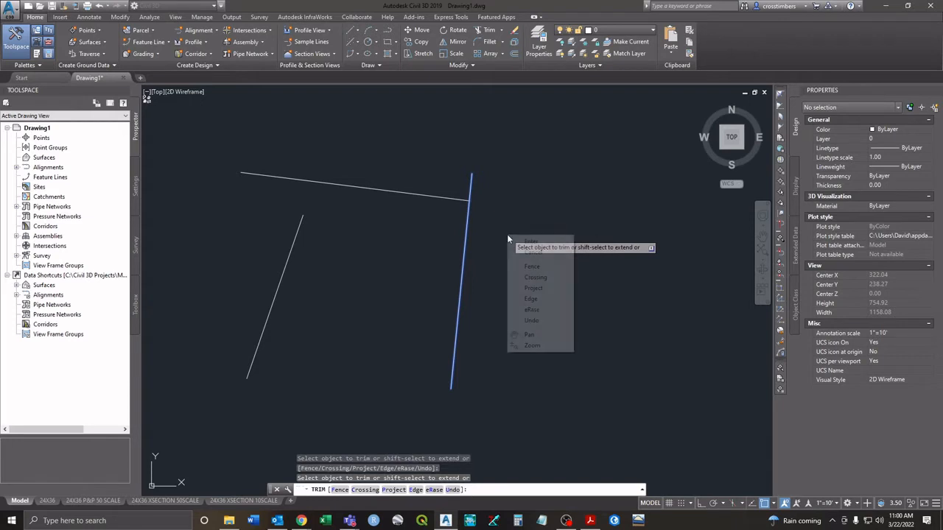
left_click(520, 248)
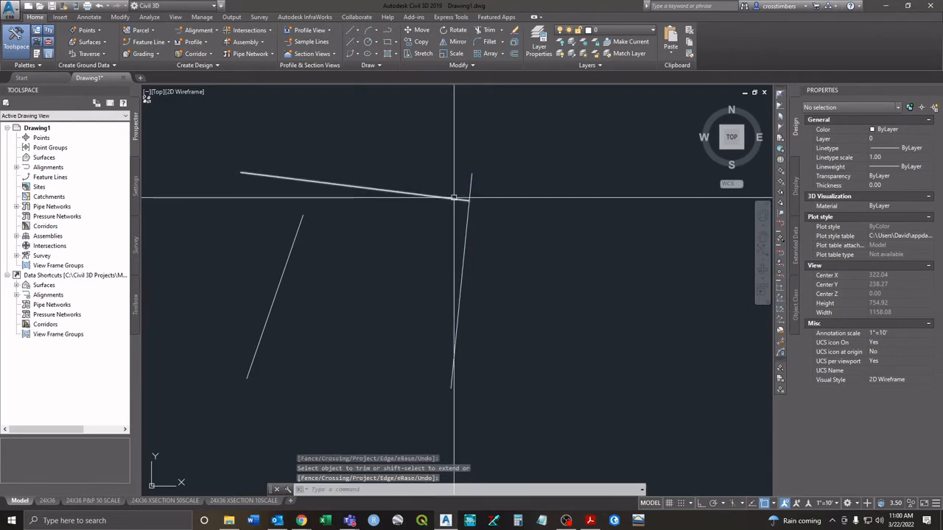
key("ctrl+z")
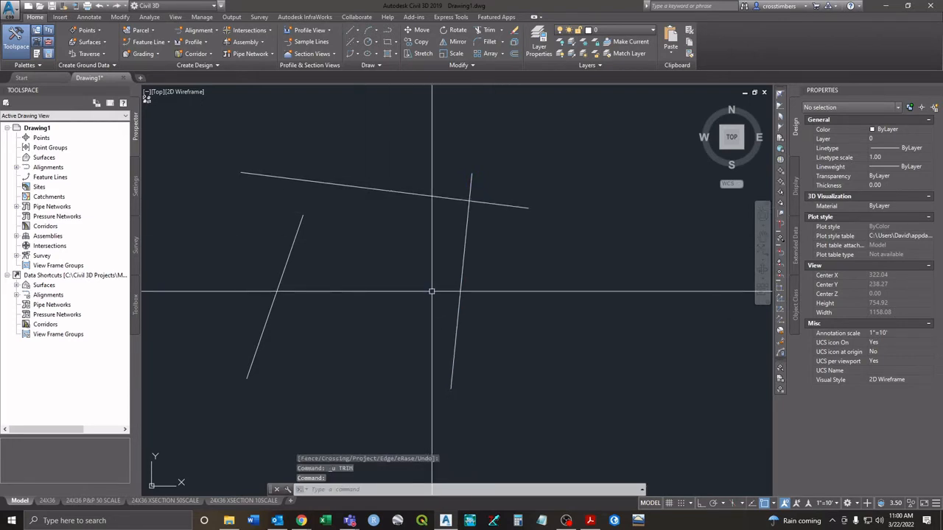
- Draw a short, steep single-segment polyline crossing the upper sloping line near its middle
type("pl")
key("Return")
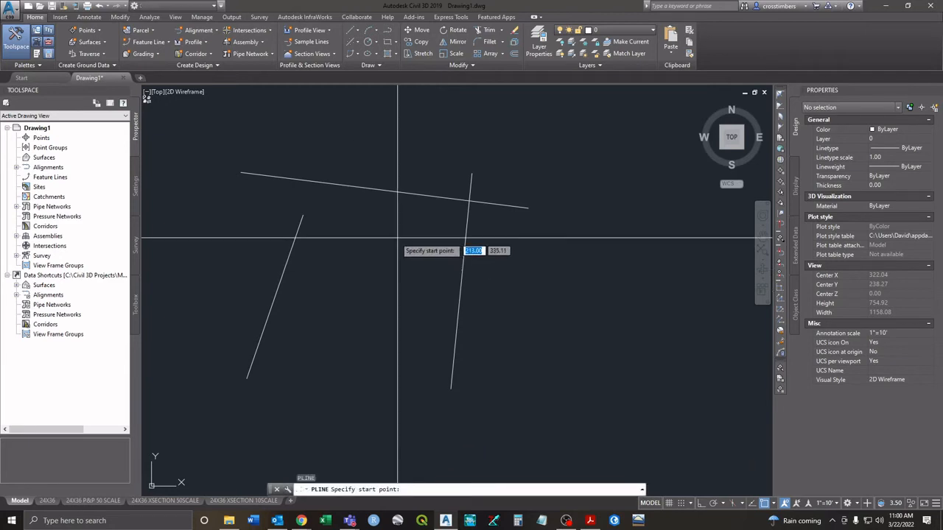
left_click(379, 263)
left_click(357, 135)
right_click(359, 136)
left_click(385, 143)
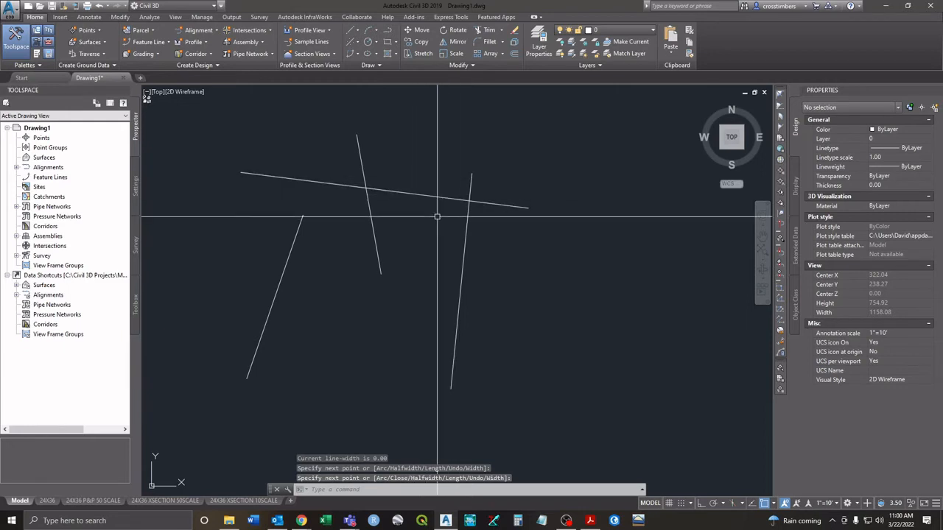
- Trim out the part of the upper sloping line between the new polyline and the nearly vertical line, using both as cutting edges
type("tr")
key("Return")
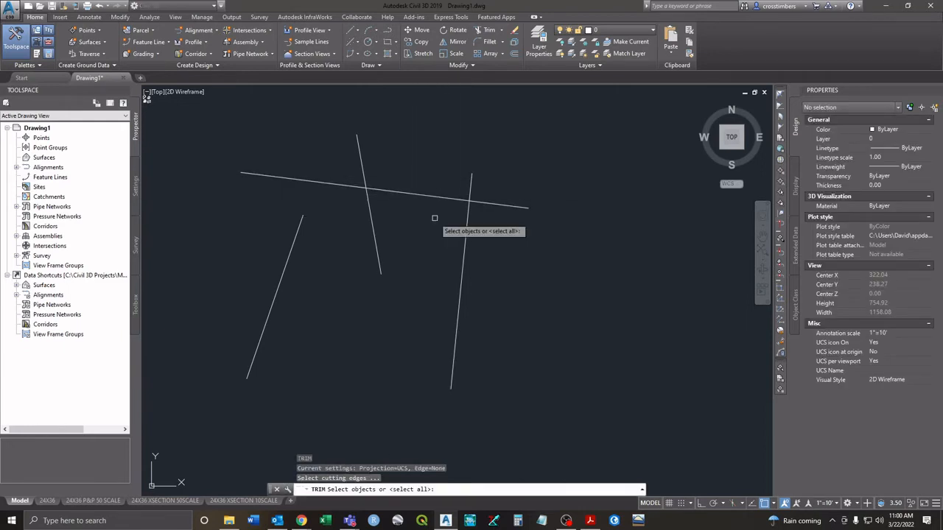
left_click(372, 207)
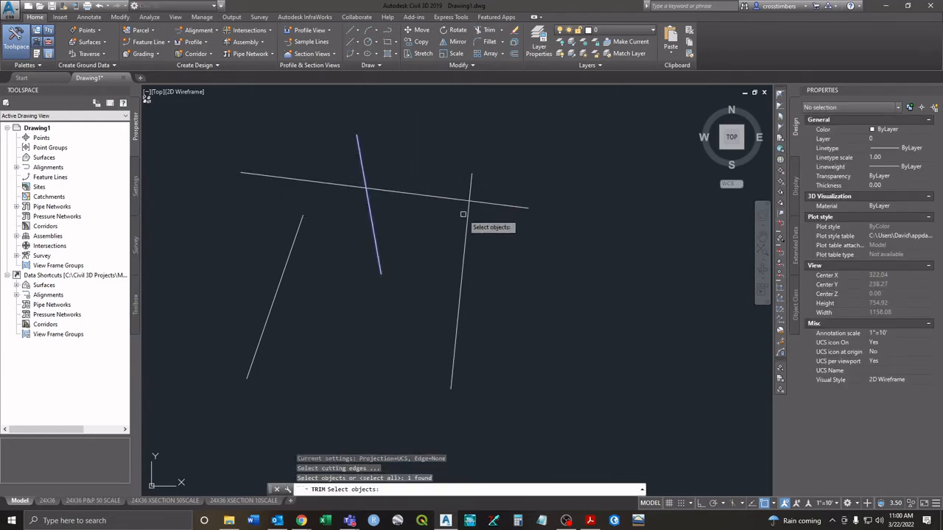
left_click(466, 212)
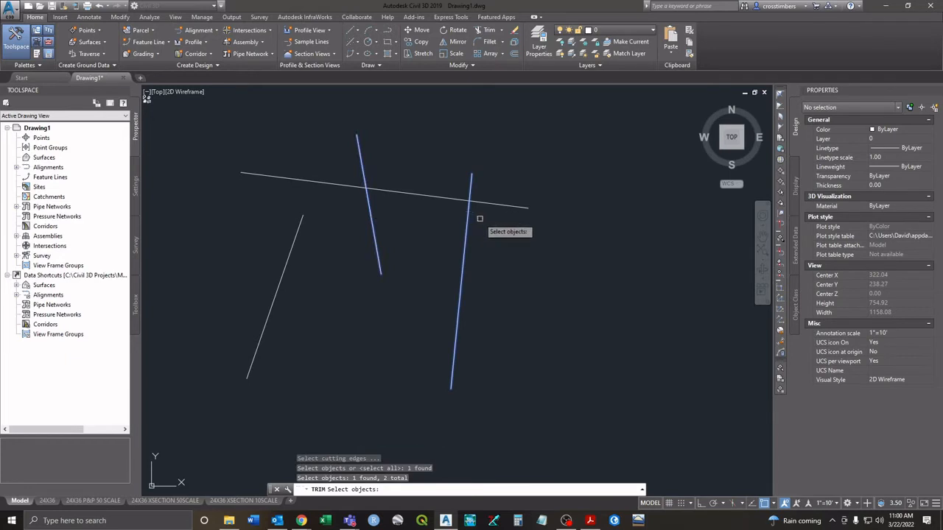
key("Return")
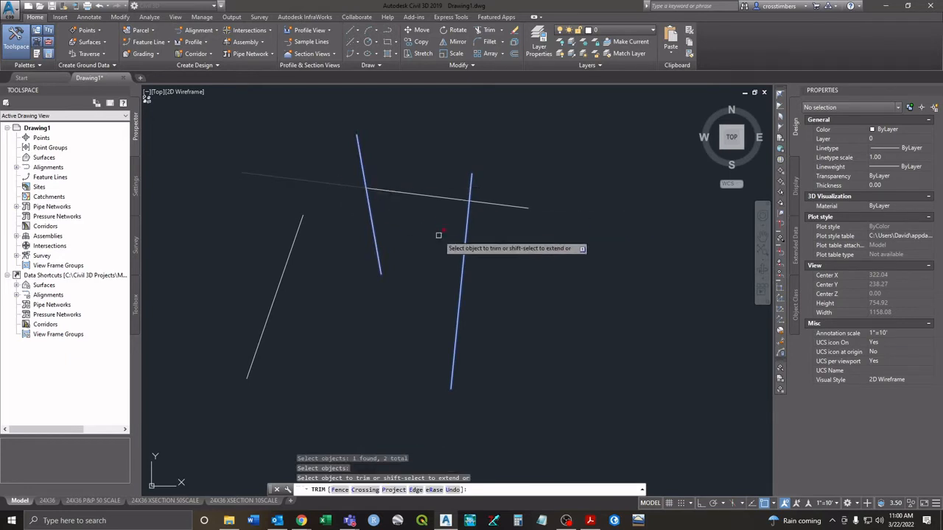
left_click(439, 198)
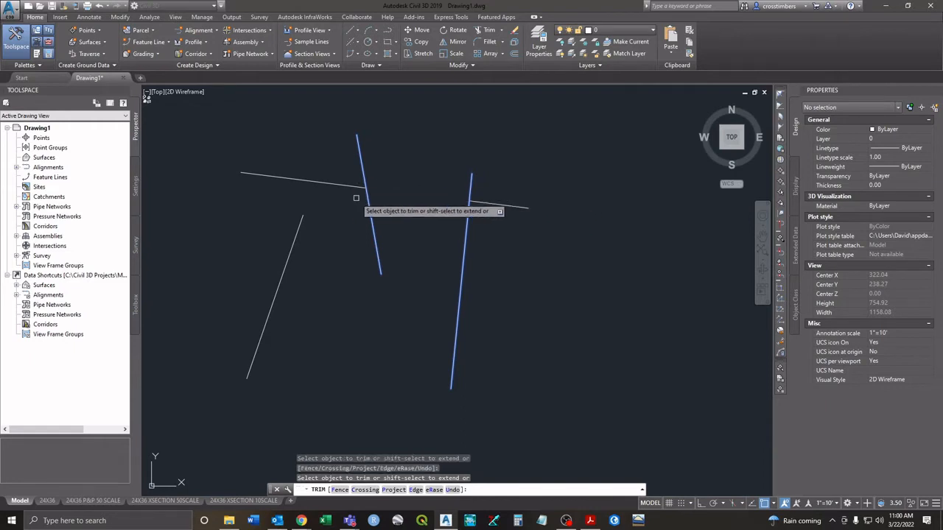
right_click(432, 217)
left_click(443, 224)
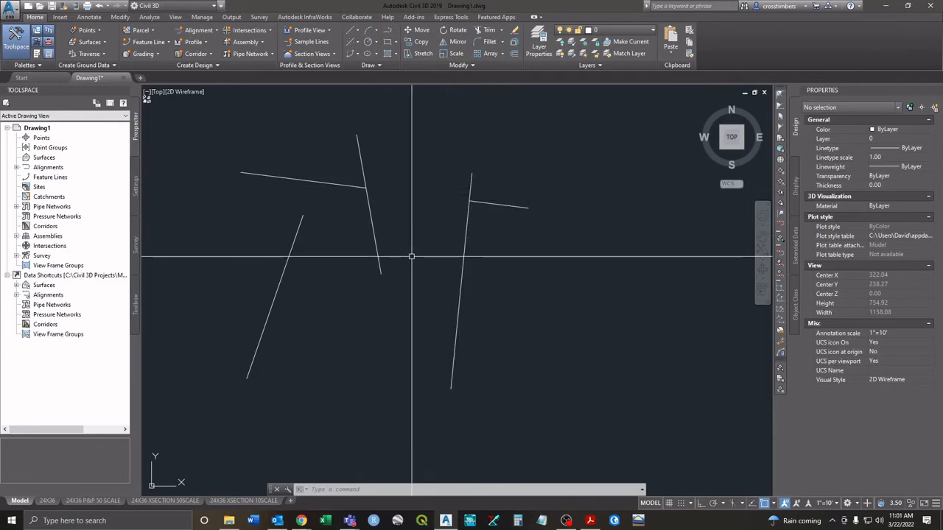
type("tr")
key("Return")
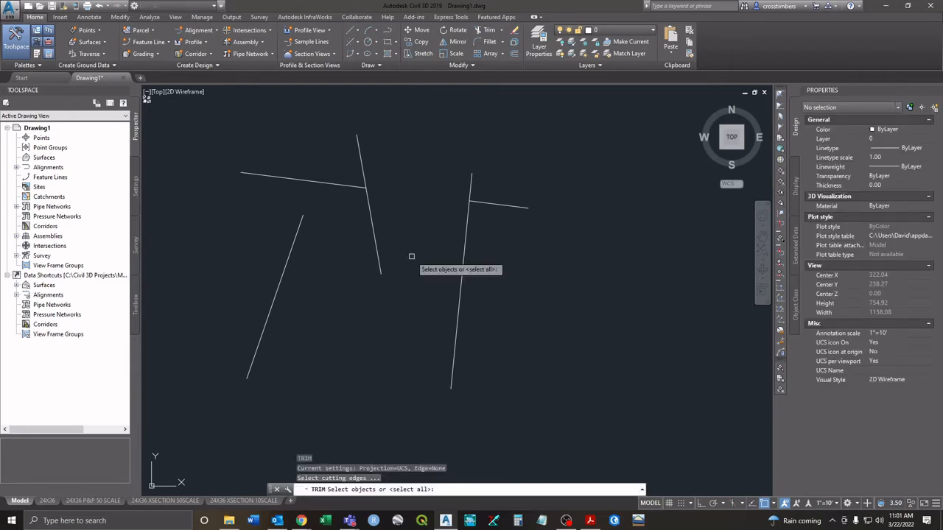
key("Escape")
key("Escape")
- Trim off the short polyline's lower part, using the left piece of the sloping line as the cutting edge
type("TR")
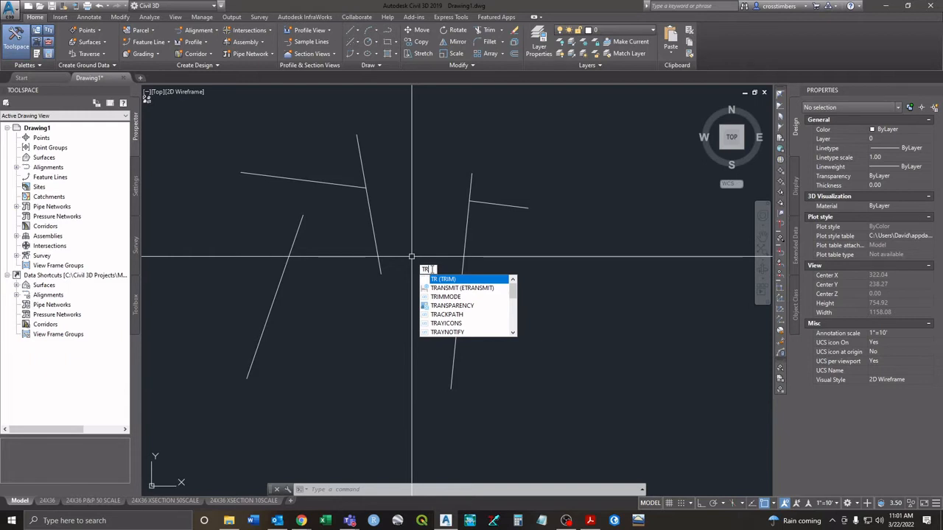
key("Return")
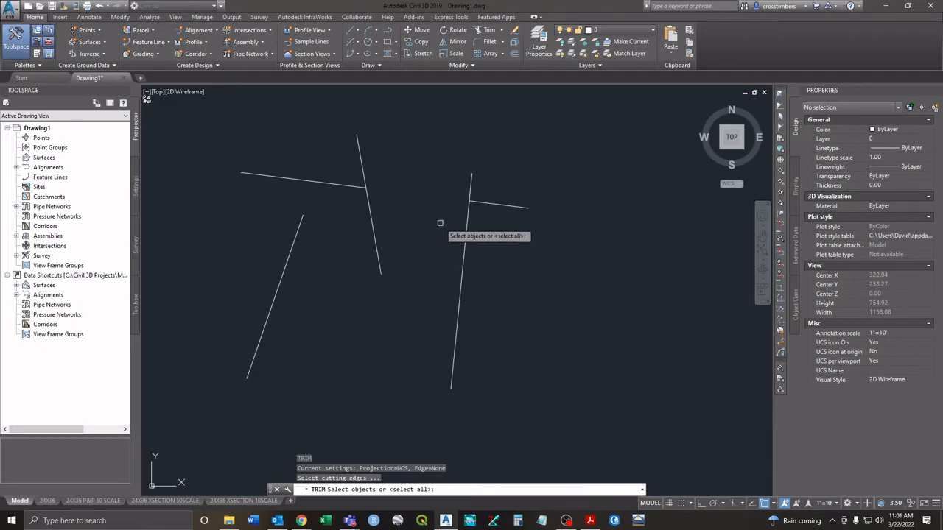
left_click(354, 186)
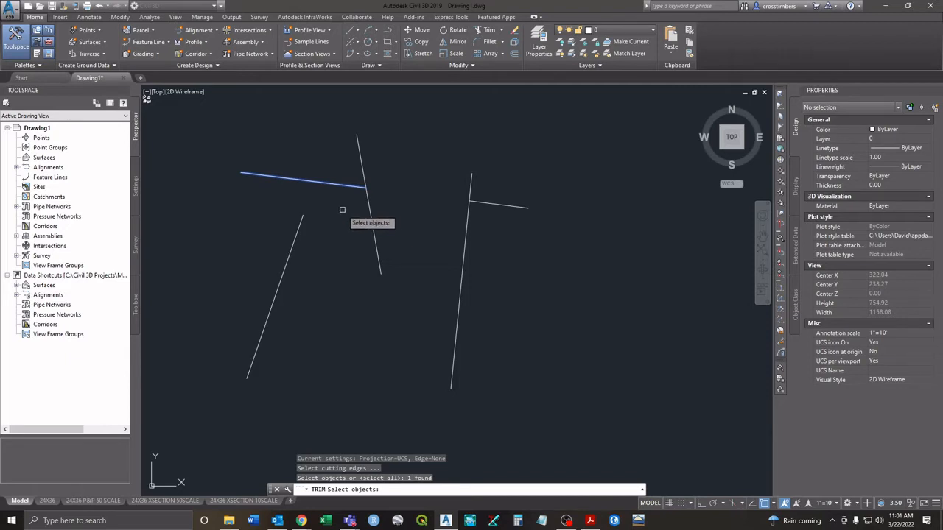
key("Return")
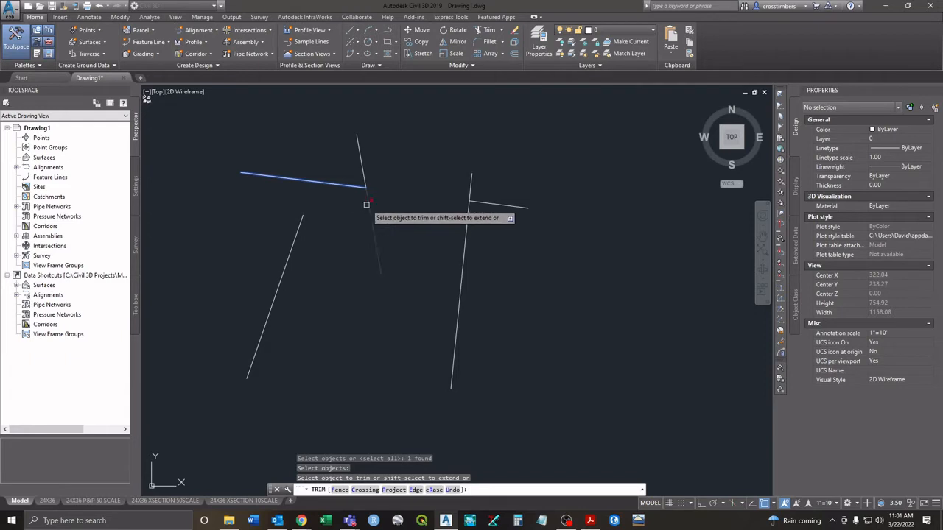
left_click(369, 203)
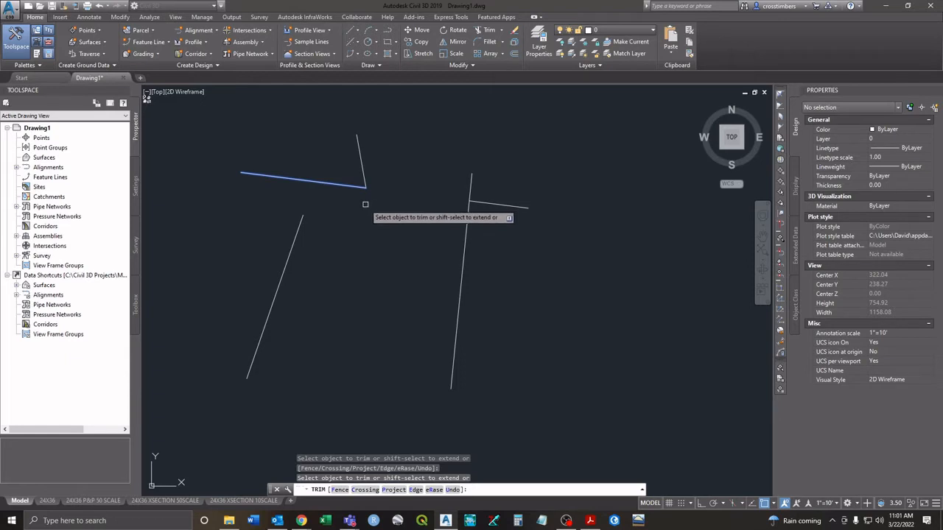
right_click(365, 205)
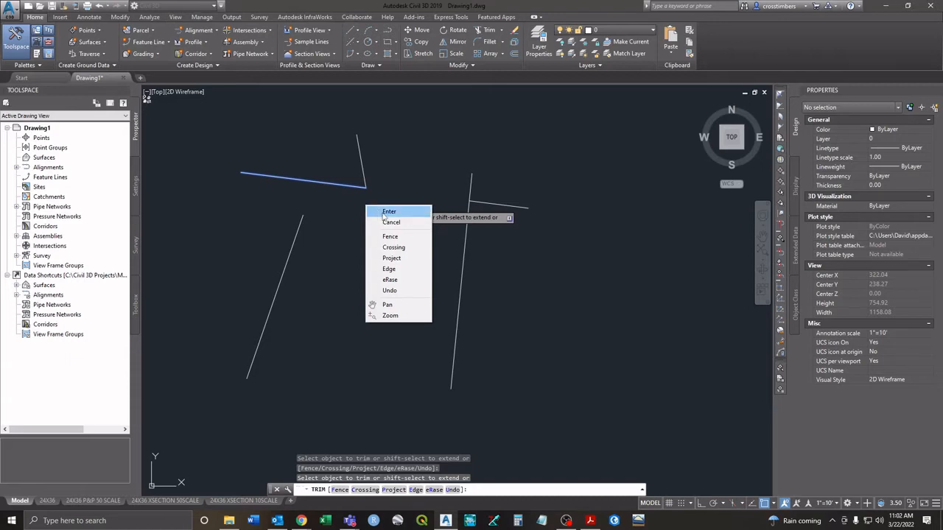
left_click(388, 212)
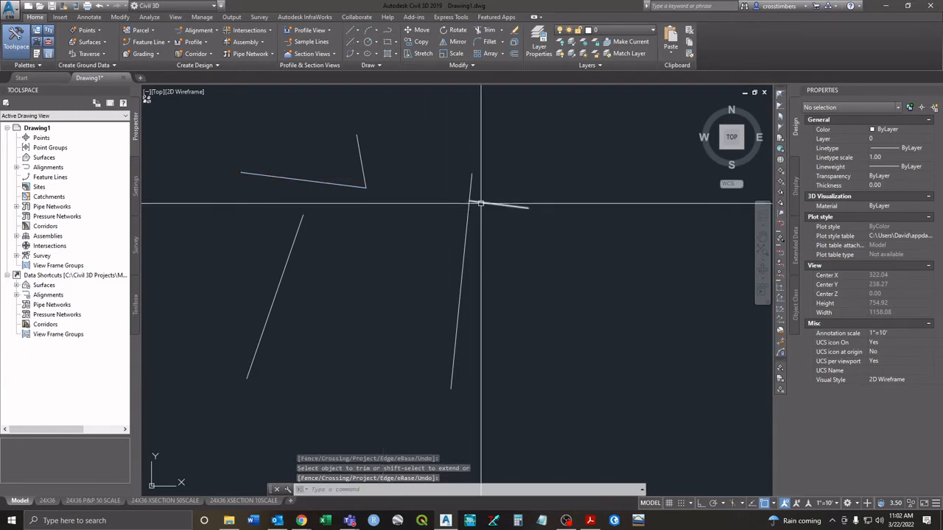
- Trim off the nearly vertical line's upper end, using the short right piece of the sloping line as the cutting edge
key("Return")
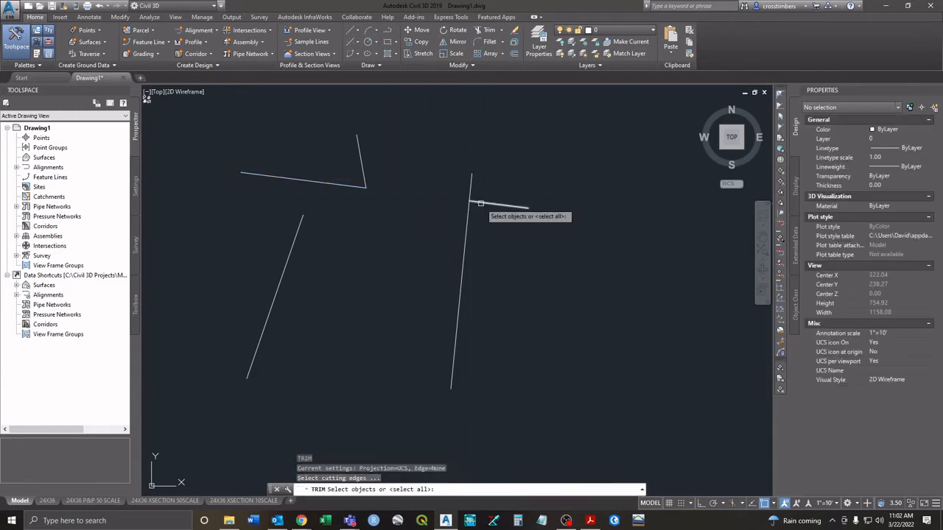
left_click(472, 189)
key("Return")
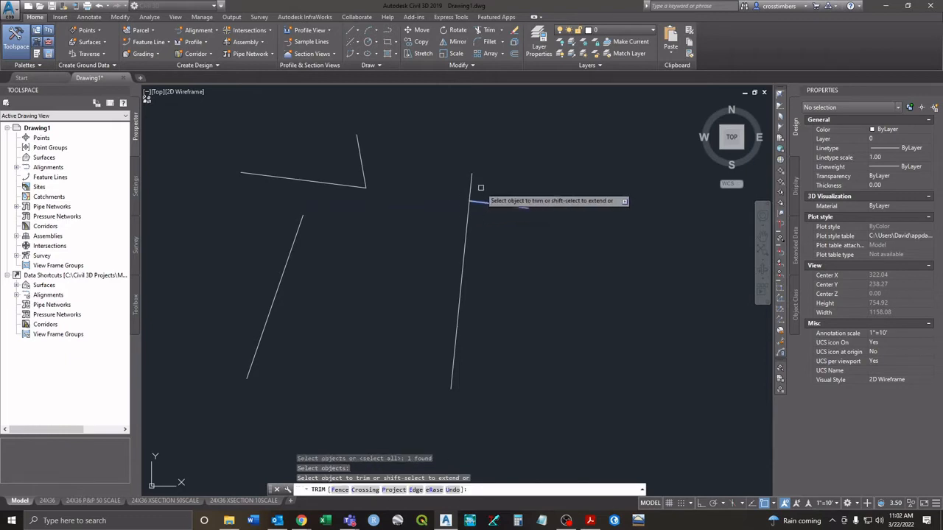
left_click(475, 183)
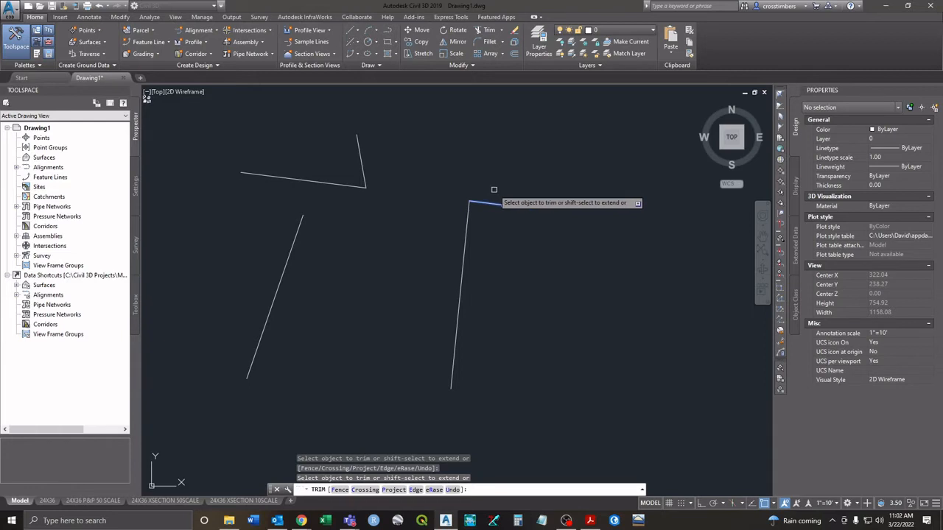
key("Escape")
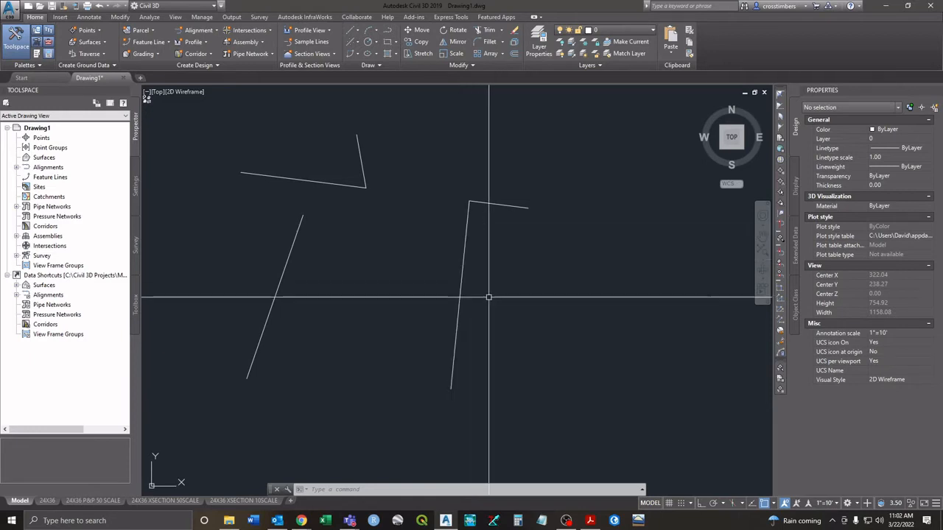
scroll(461, 312, "down", 3)
scroll(466, 295, "up", 3)
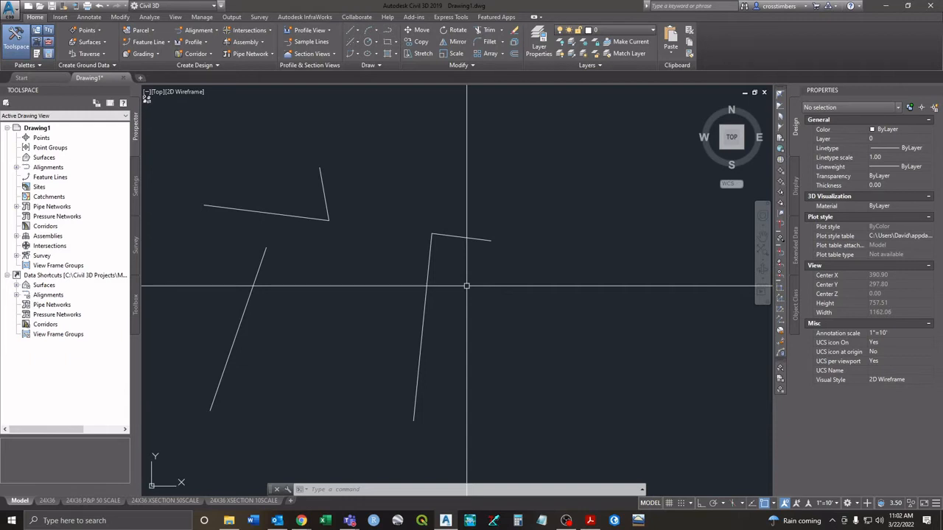
type("tr")
key("Return")
key("Escape")
key("Escape")
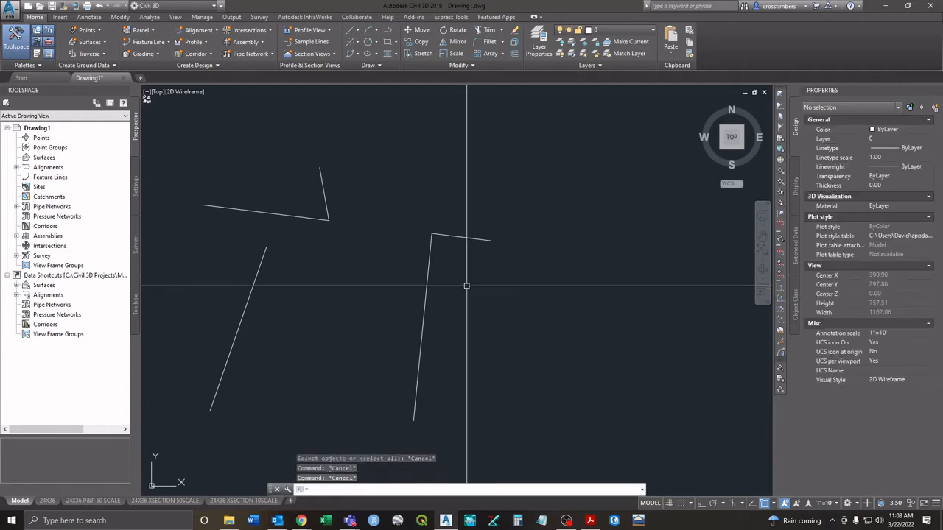
- Try to move the short sloping line with object snaps off, using a free base point beside the line
type("m")
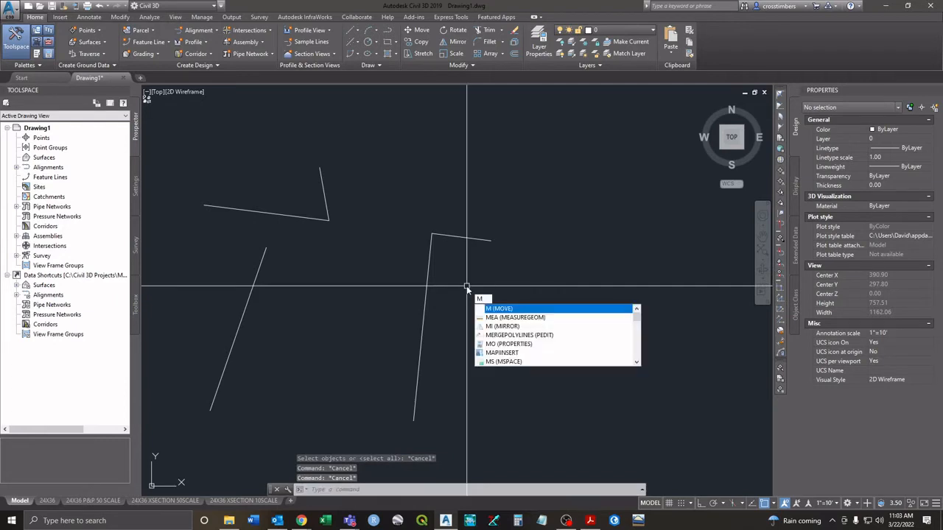
key("Return")
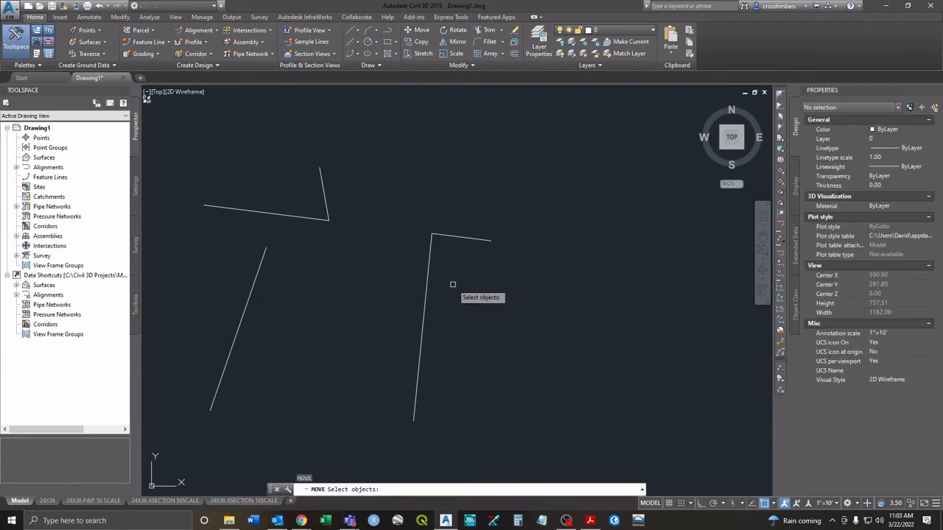
left_click(462, 238)
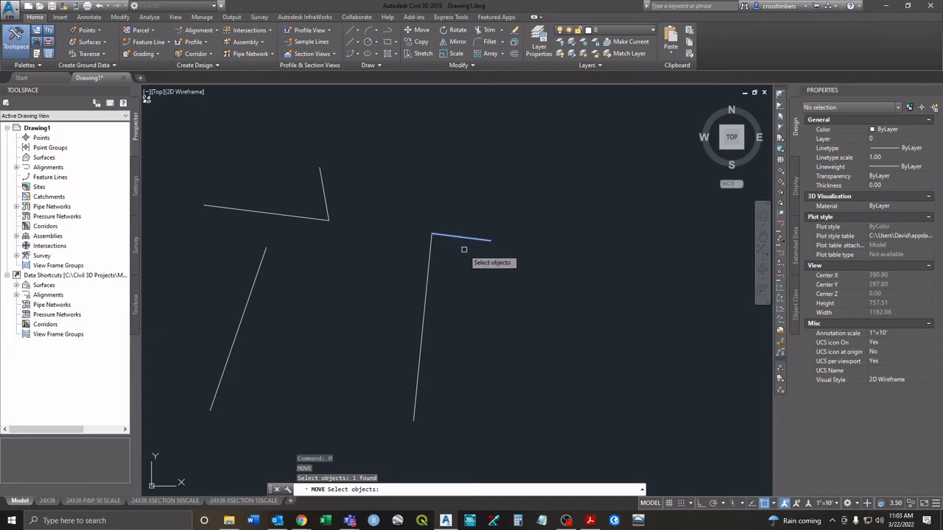
key("Return")
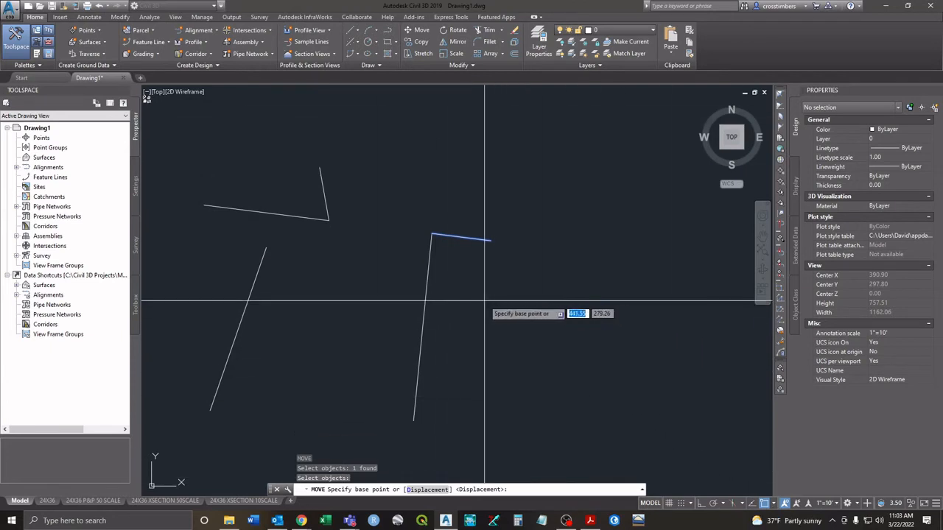
middle_click_drag(379, 202, 394, 233)
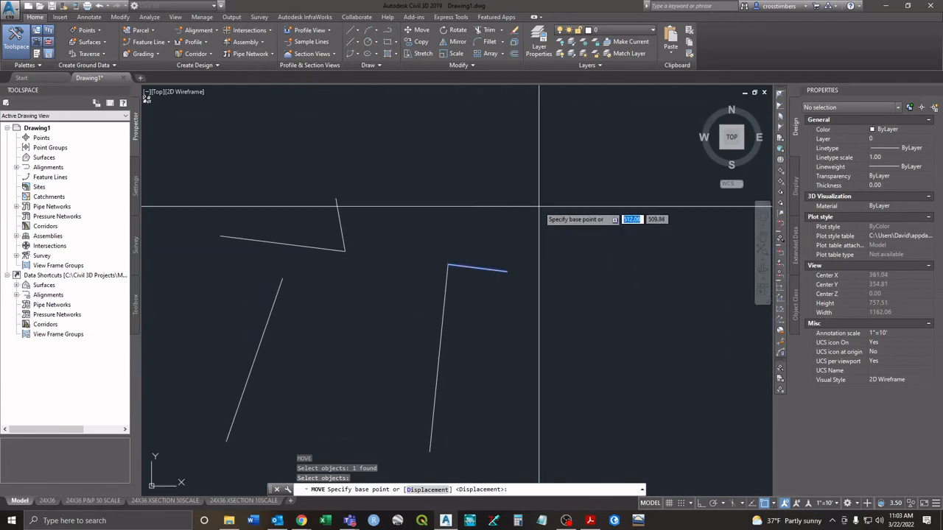
key("F3")
left_click(492, 315)
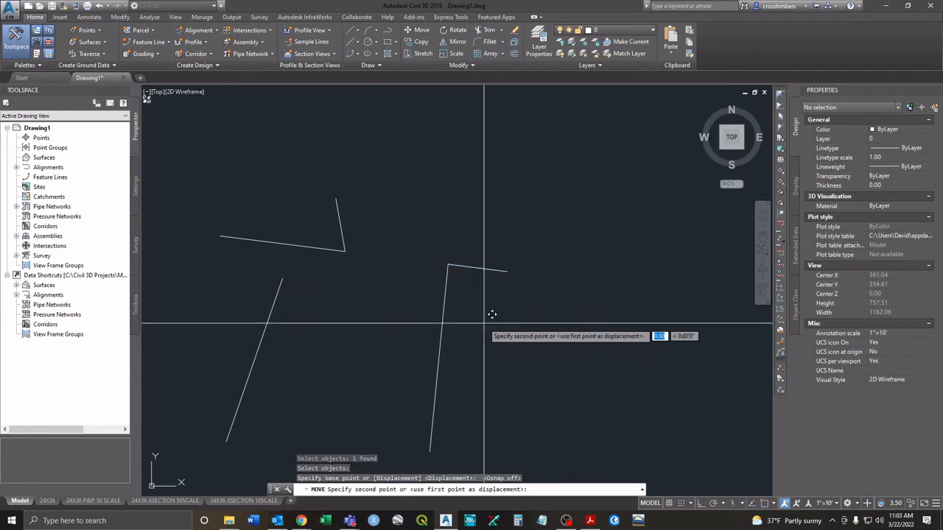
mouse_move(553, 243)
middle_mouse_down()
mouse_move(482, 288)
mouse_move(428, 301)
middle_mouse_up()
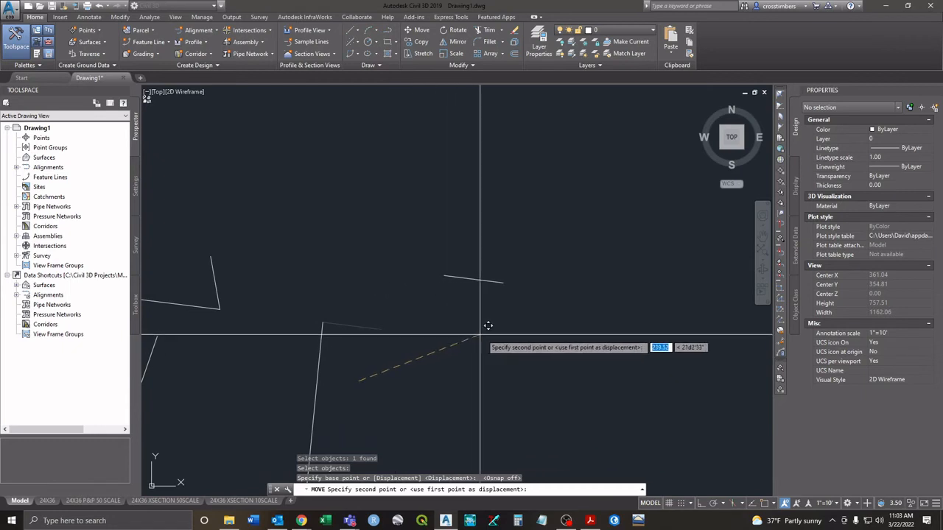
key("Escape")
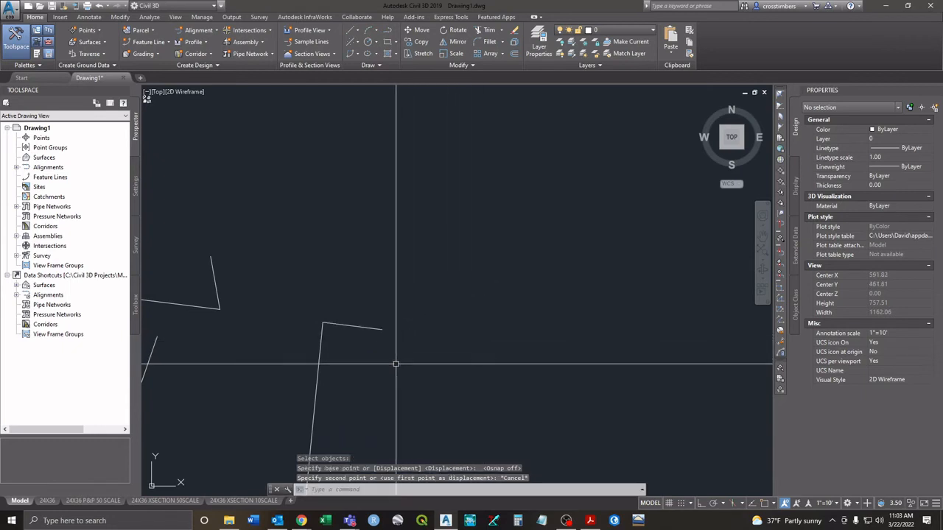
- Try to move the short sloping line using a free base point well away from all the lines
key("space")
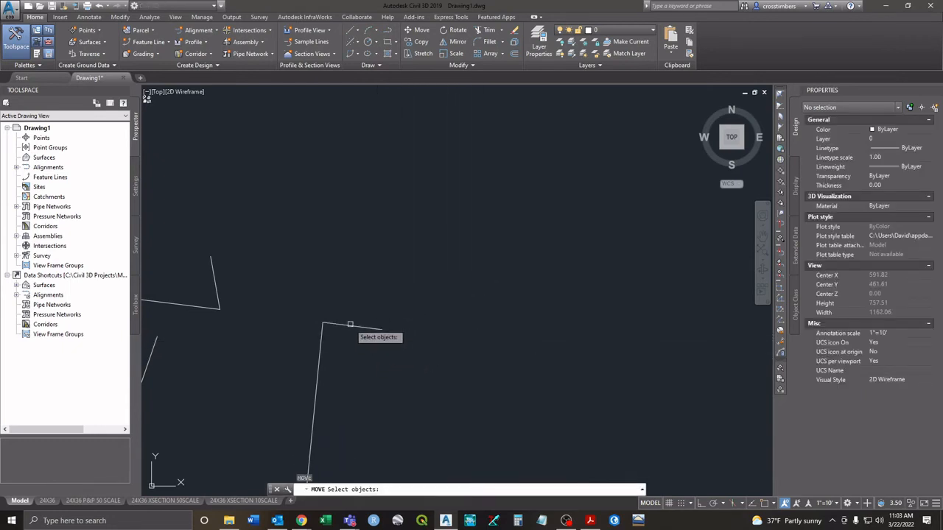
scroll(585, 190, "down", 3)
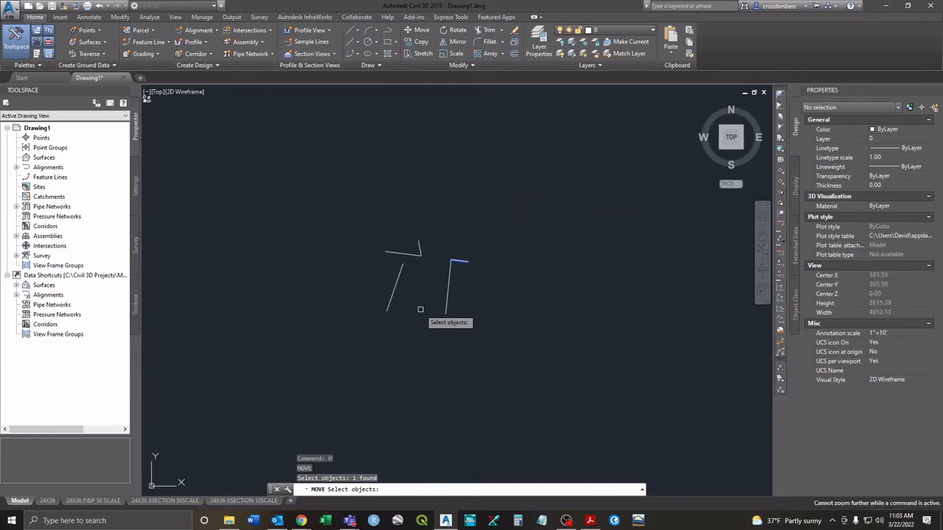
key("Return")
left_click(254, 411)
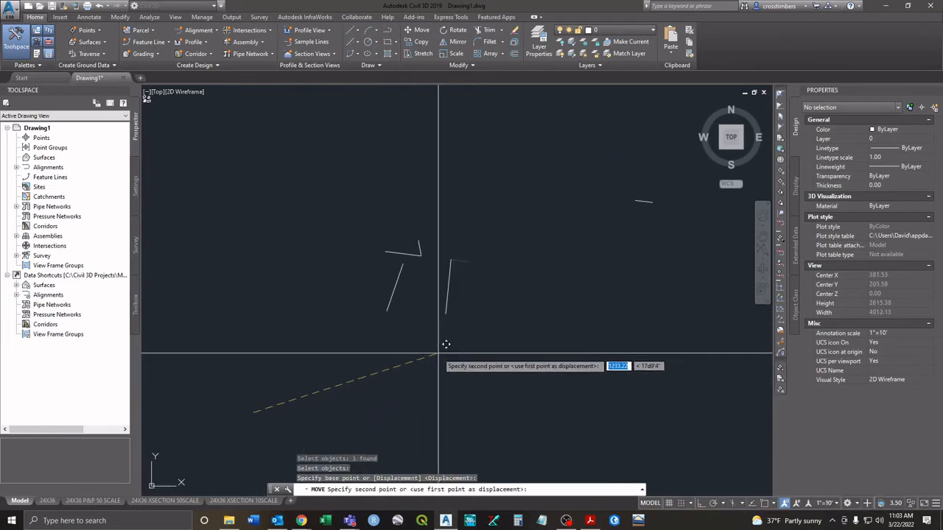
scroll(411, 363, "down", 6)
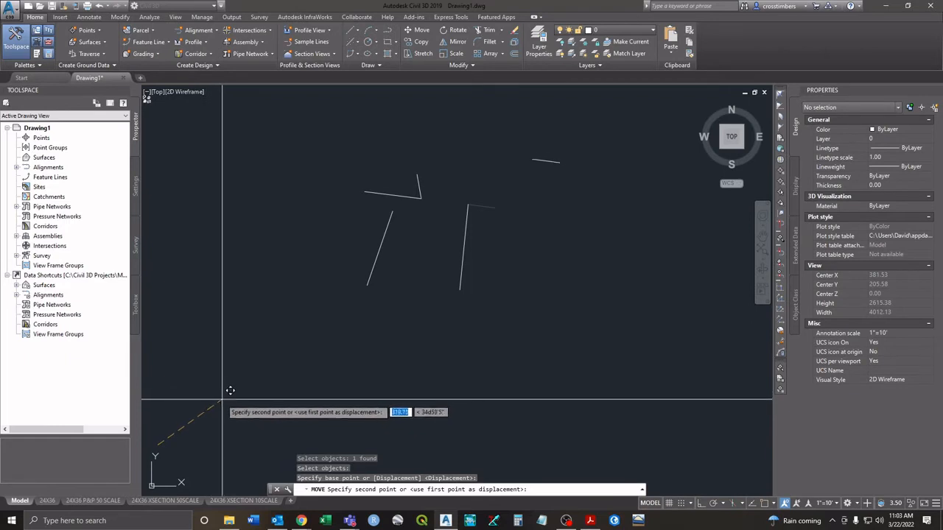
key("Escape")
middle_click_drag(402, 191, 373, 257)
scroll(464, 295, "down", 5)
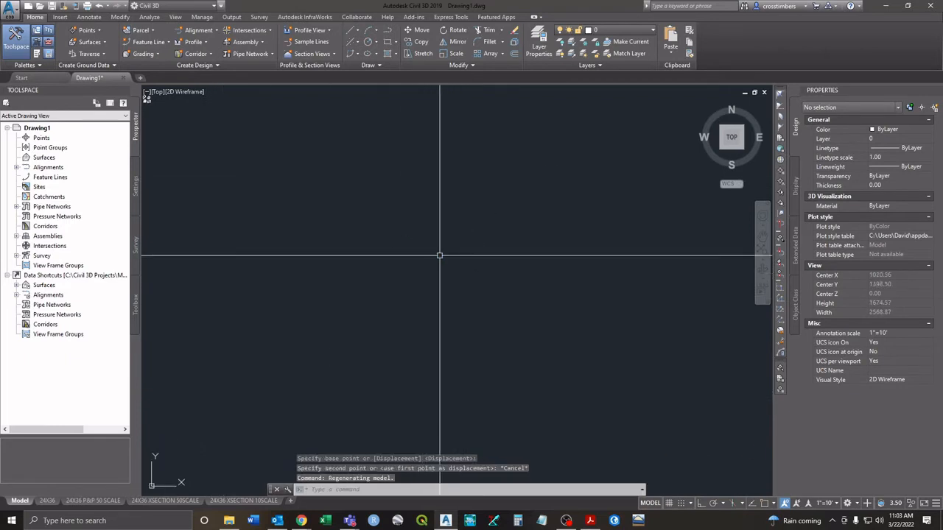
- Try to move the short sloping line using a free base point just below its middle
scroll(421, 308, "up", 9)
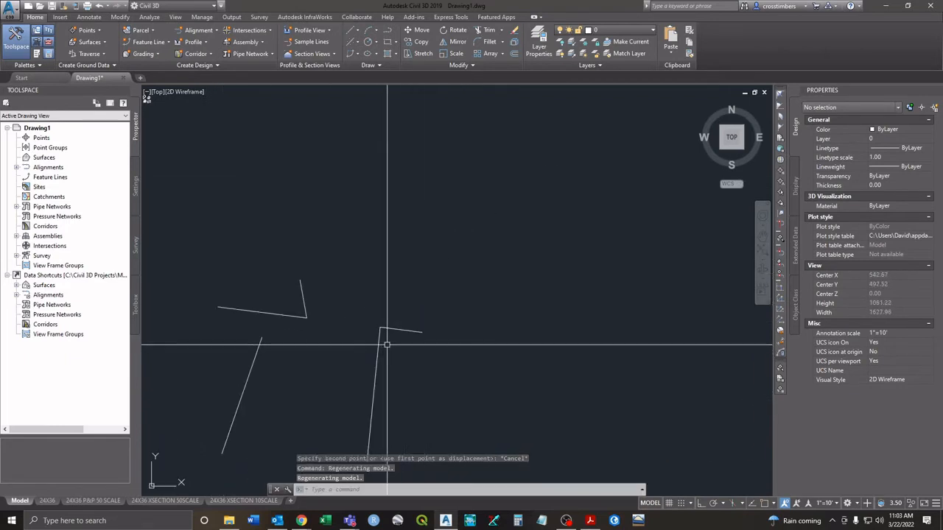
scroll(388, 344, "up", 4)
right_click(395, 316)
left_click(413, 320)
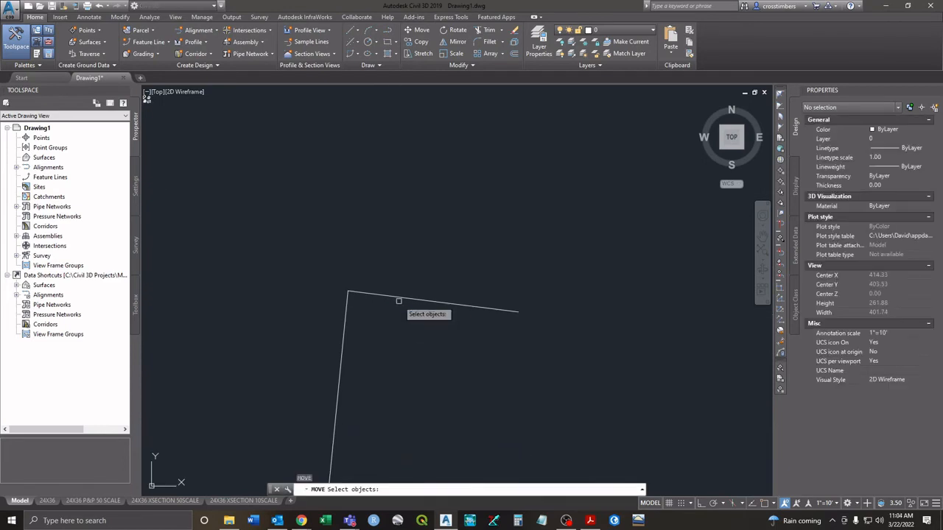
key("Return")
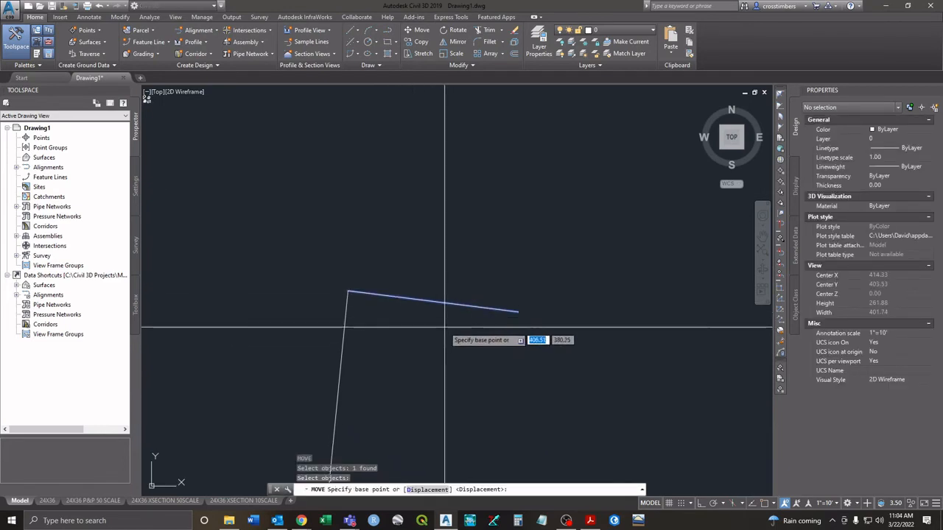
left_click(446, 324)
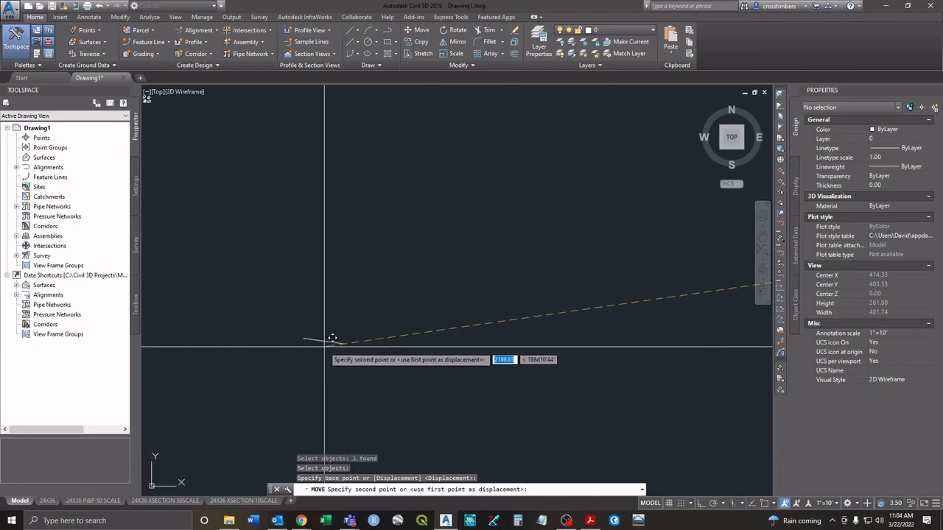
scroll(339, 280, "down", 2)
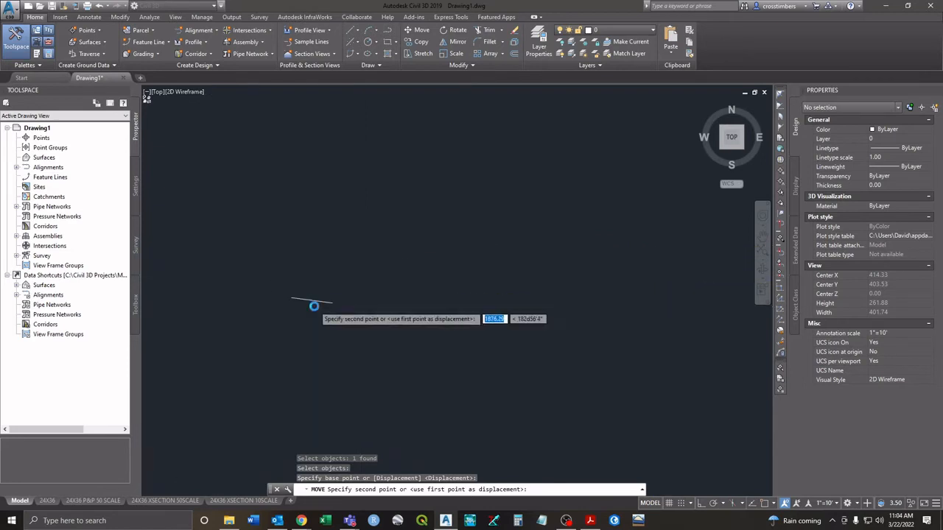
key("Escape")
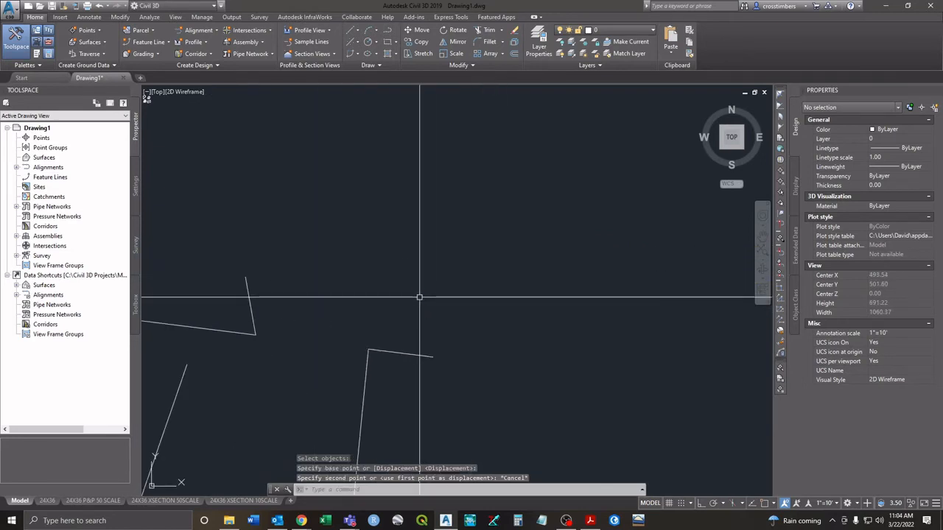
- Turn object snaps on and move the short sloping line by its right endpoint onto the short steep line's upper end
key("Return")
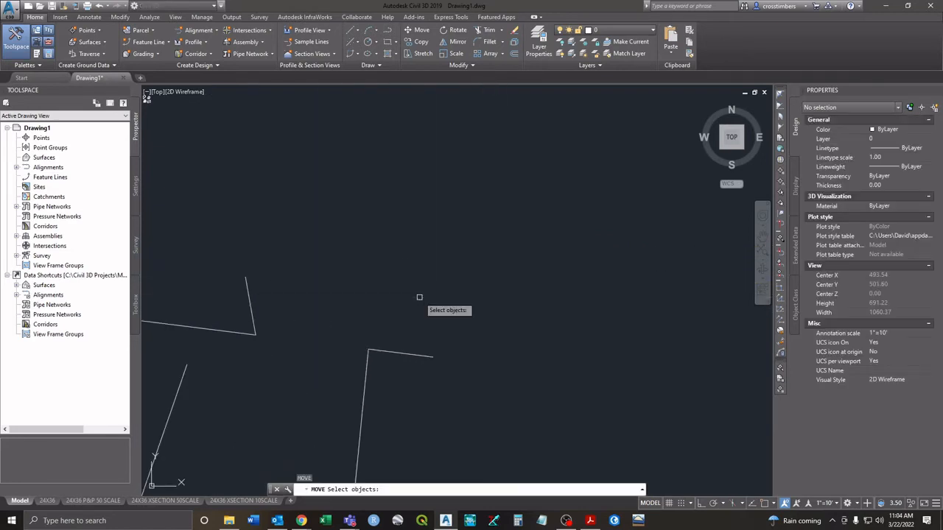
left_click(429, 357)
key("Return")
scroll(413, 370, "up", 3)
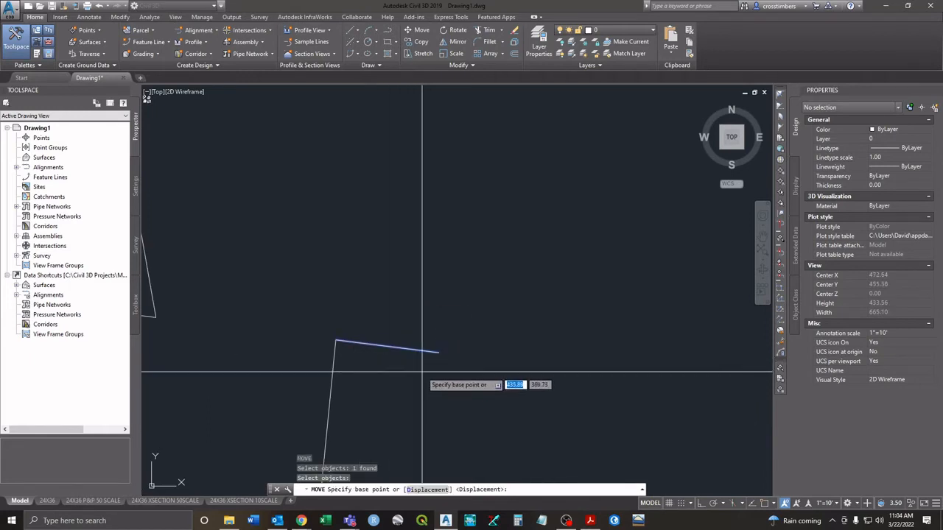
key("F3")
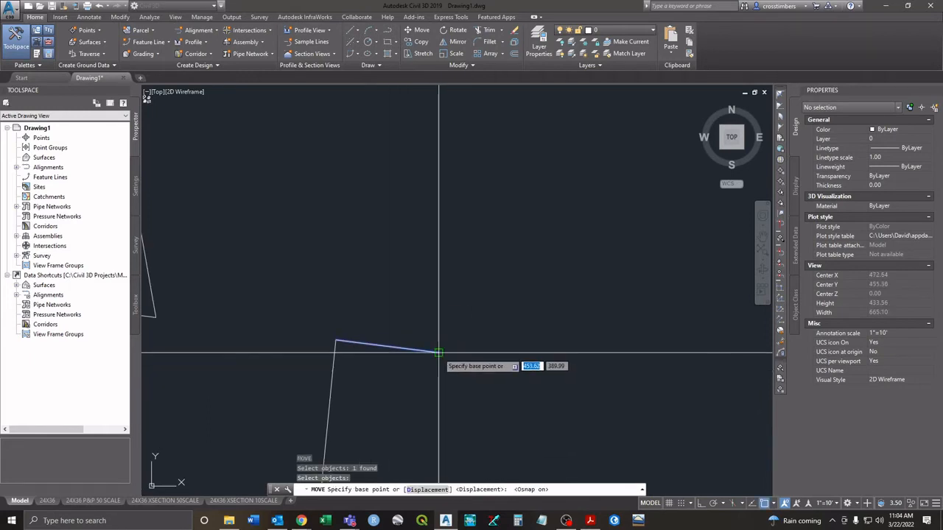
left_click(438, 354)
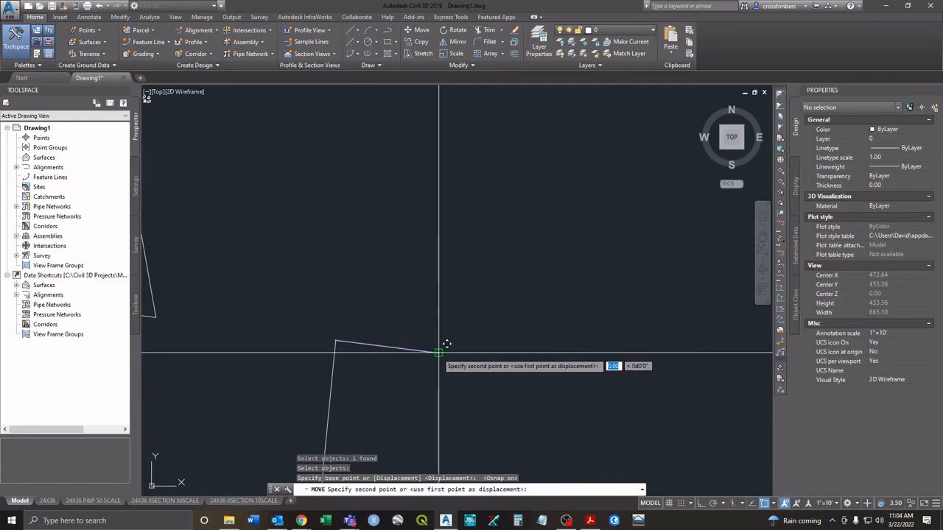
middle_click_drag(326, 263, 585, 288)
middle_click_drag(626, 322, 582, 333)
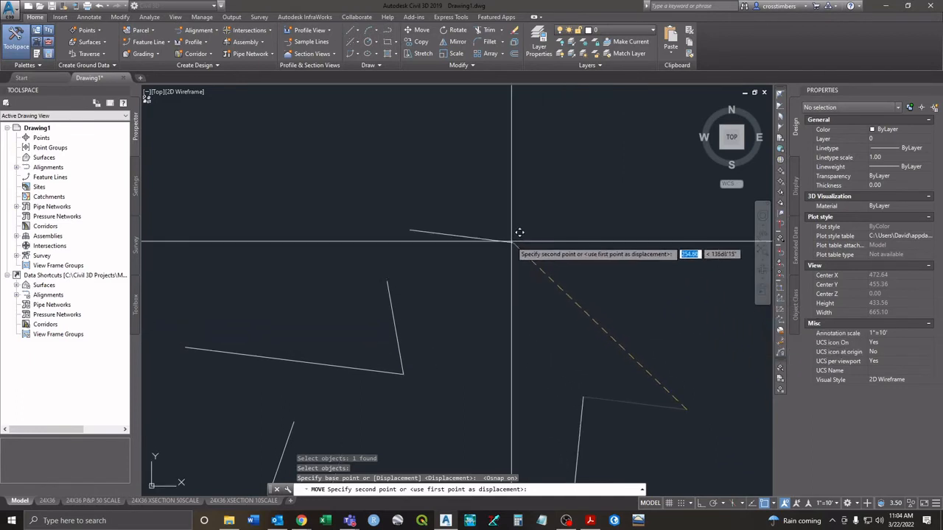
left_click(387, 281)
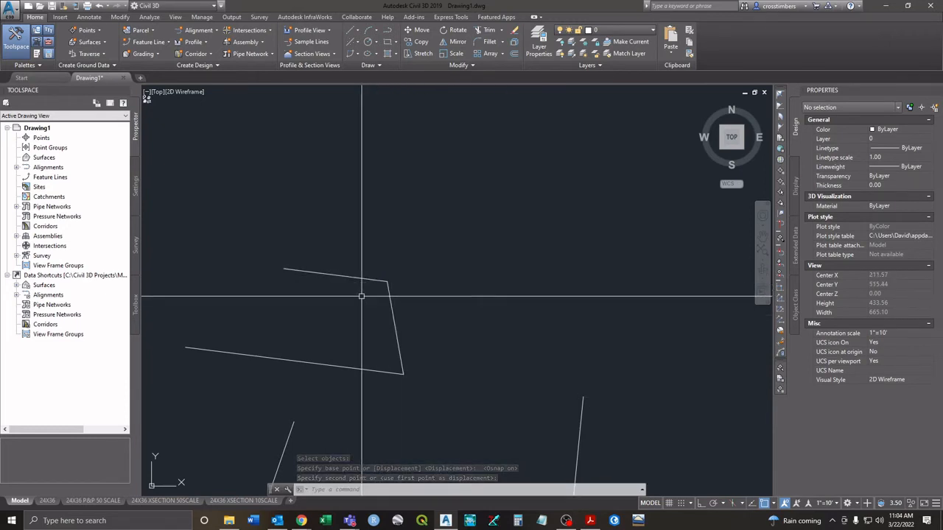
- Start copying the moved line from a free base point with object snaps off, placing the first copy well above the original
scroll(553, 250, "down", 3)
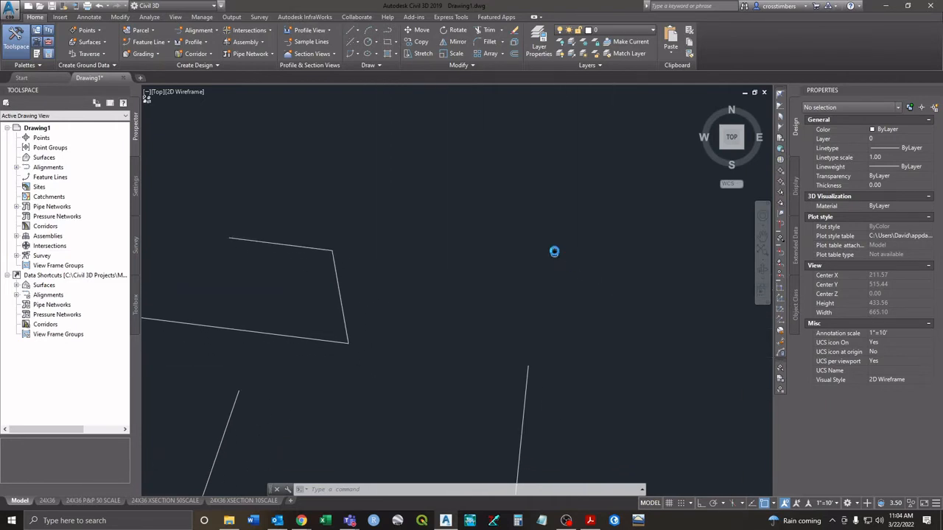
scroll(419, 272, "down", 3)
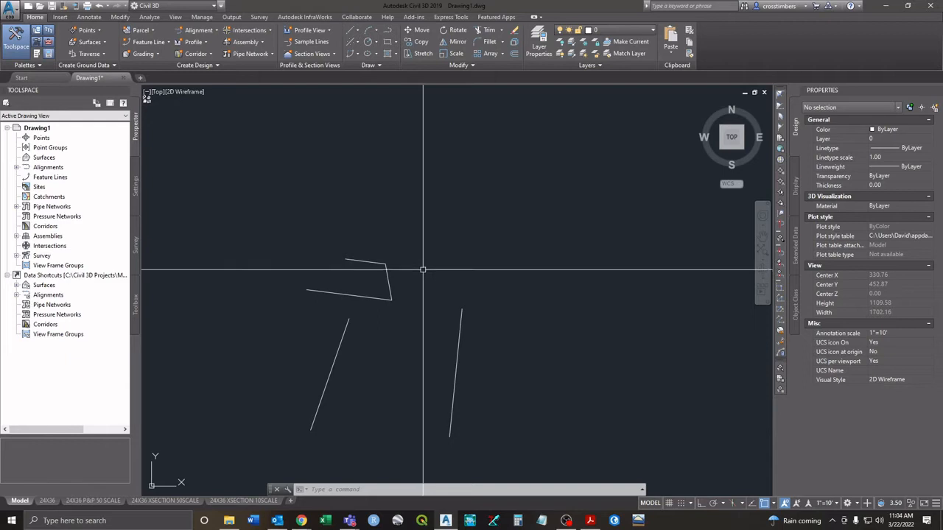
scroll(352, 263, "up", 3)
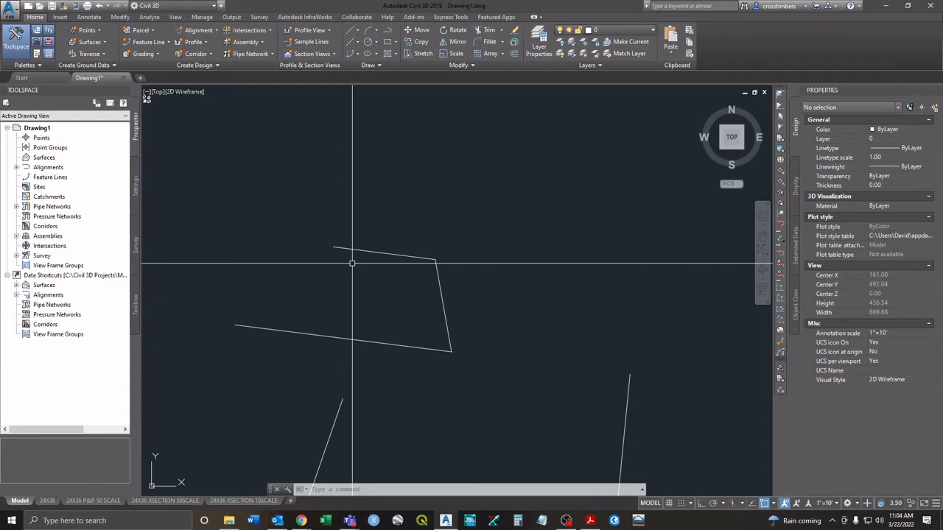
type("co")
key("Return")
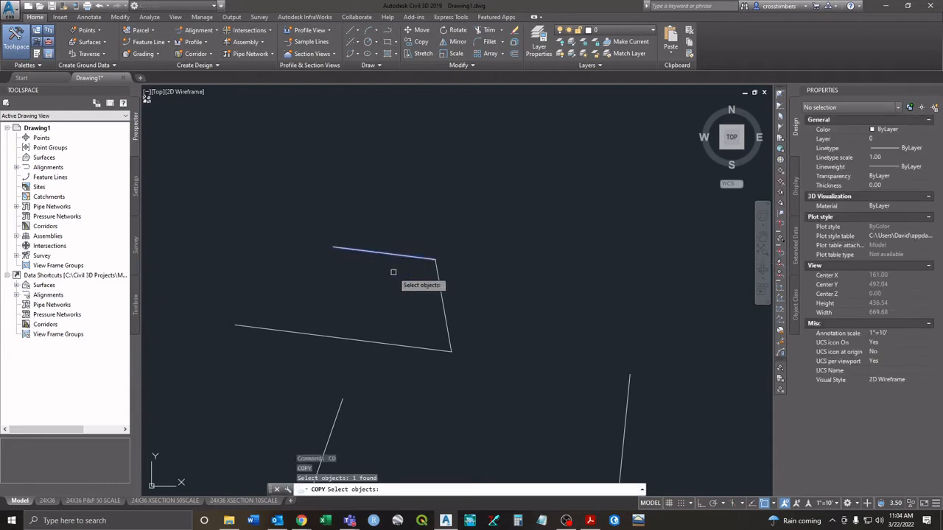
key("Return")
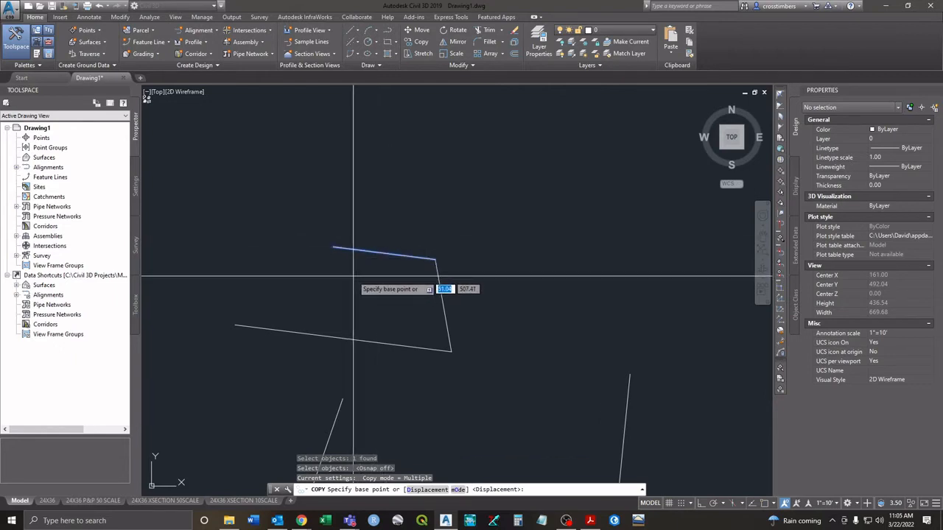
left_click(435, 259)
scroll(267, 260, "down", 4)
middle_click_drag(313, 251, 432, 263)
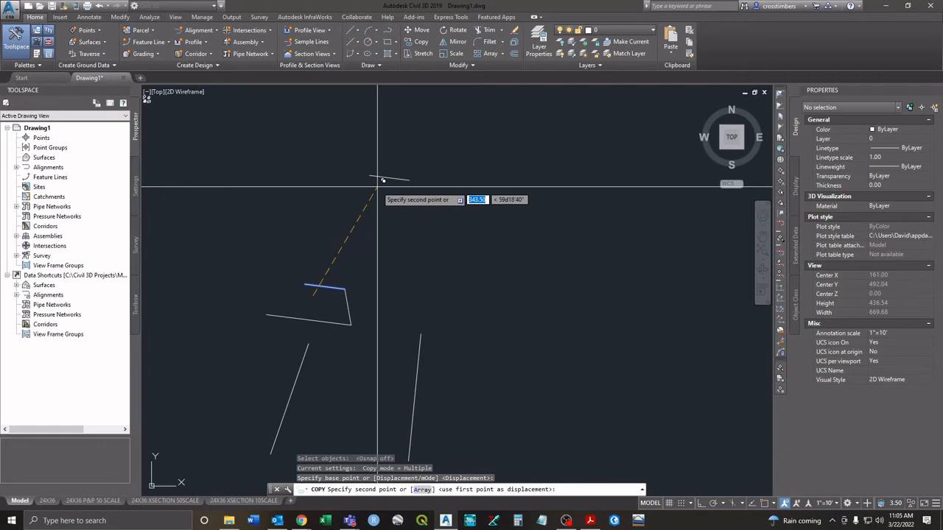
left_click(382, 180)
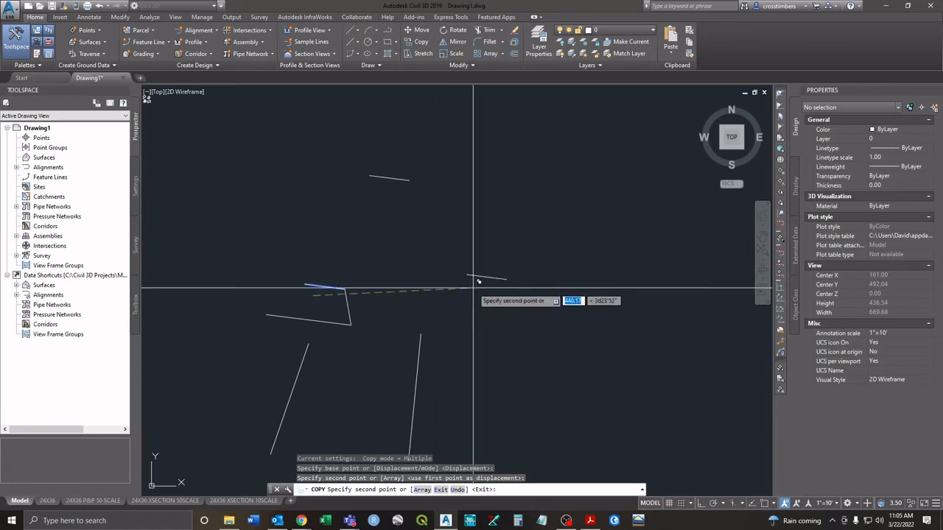
- Place further copies of the short sloping line scattered above and on both sides of the original, and finish copying
left_click(550, 237)
left_click(495, 203)
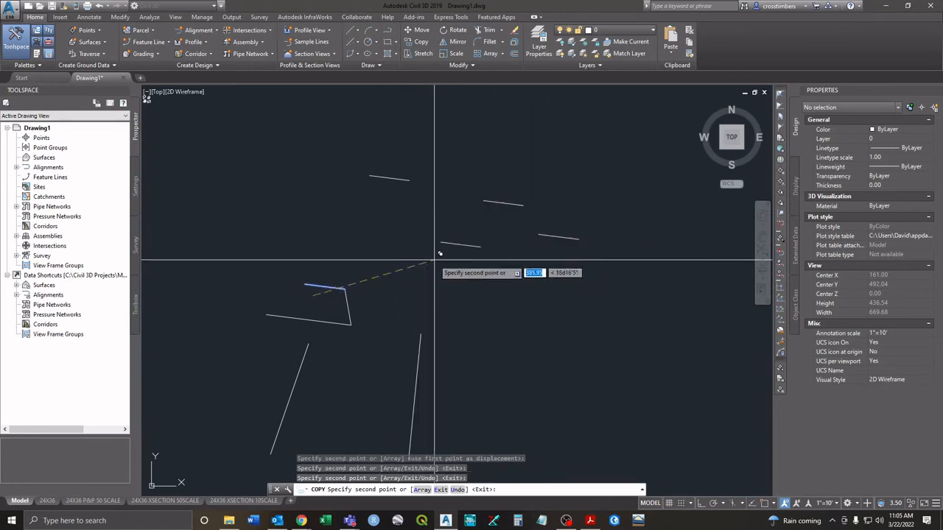
left_click(397, 264)
left_click(285, 182)
left_click(237, 192)
left_click(209, 271)
left_click(193, 314)
left_click(340, 235)
left_click(421, 262)
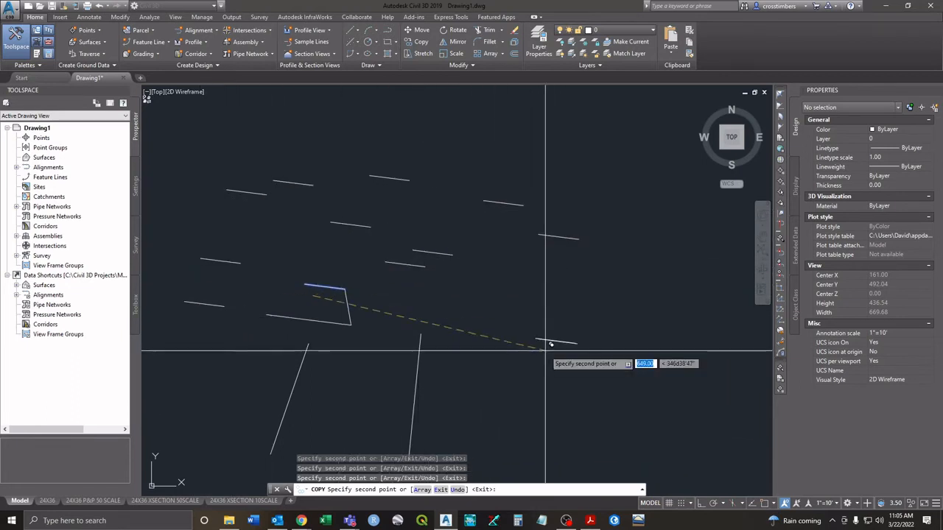
left_click(544, 350)
left_click(599, 374)
left_click(617, 293)
left_click(620, 233)
left_click(491, 227)
left_click(508, 319)
left_click(477, 332)
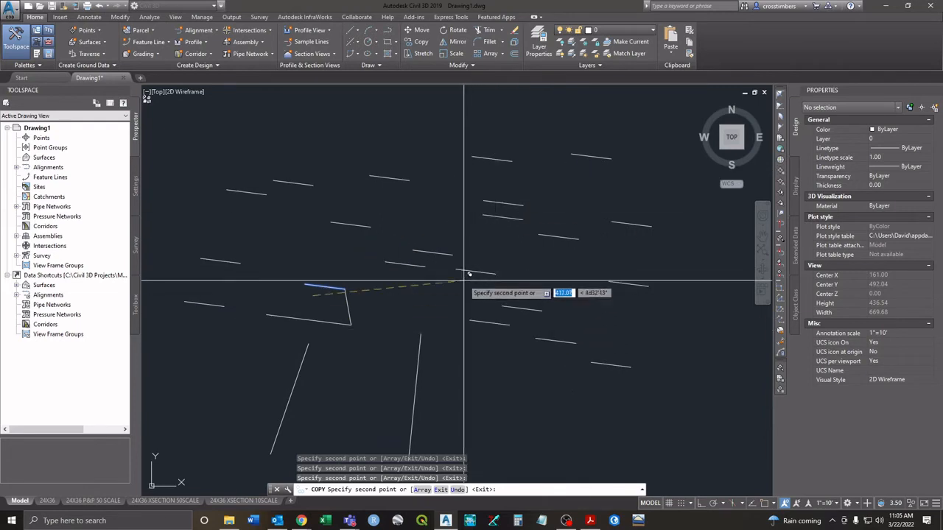
right_click(503, 266)
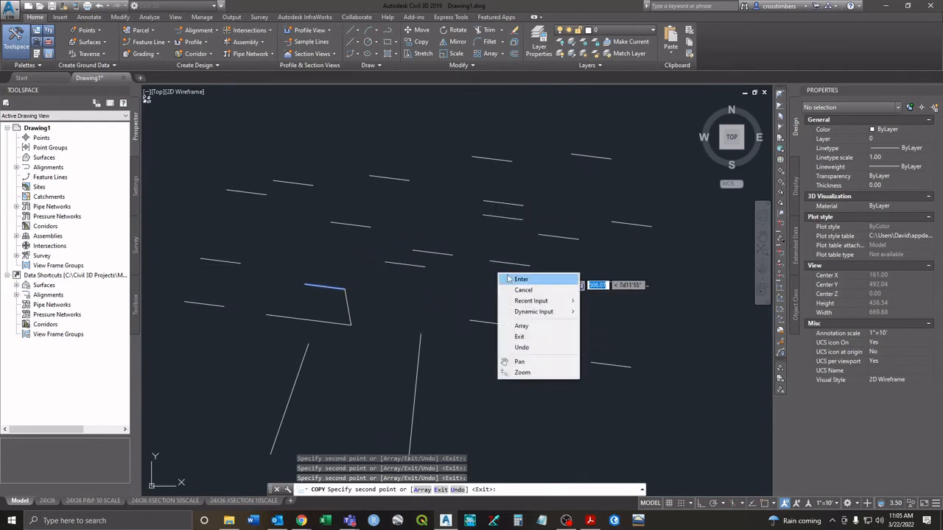
left_click(510, 278)
scroll(483, 264, "down", 5)
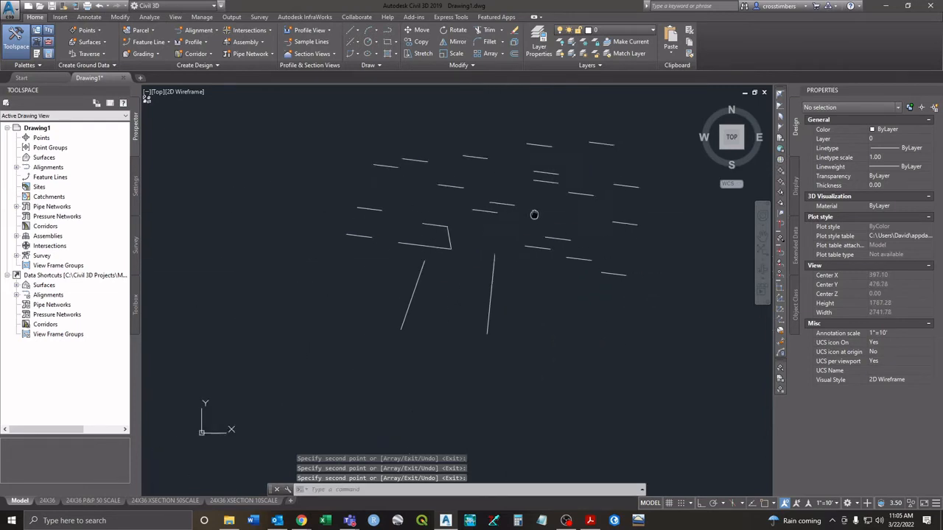
middle_click_drag(483, 263, 511, 259)
scroll(417, 269, "up", 4)
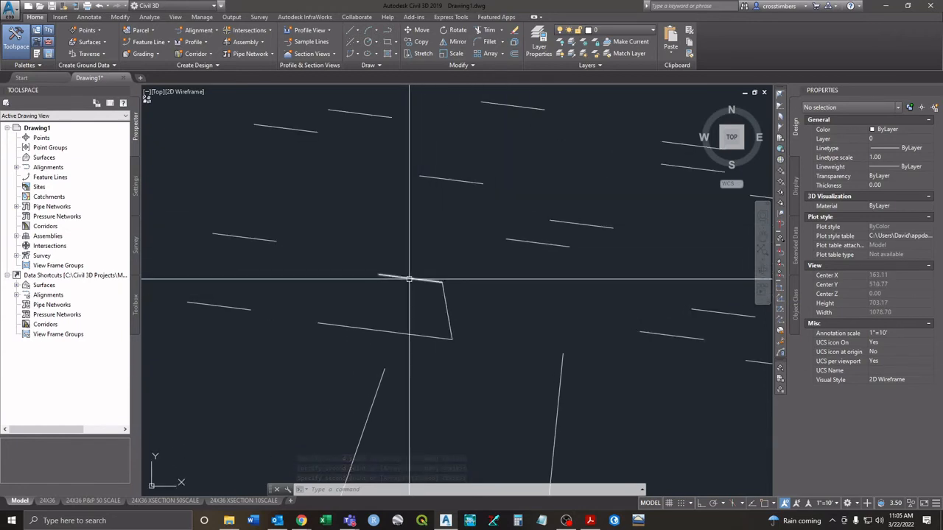
middle_click_drag(306, 379, 268, 366)
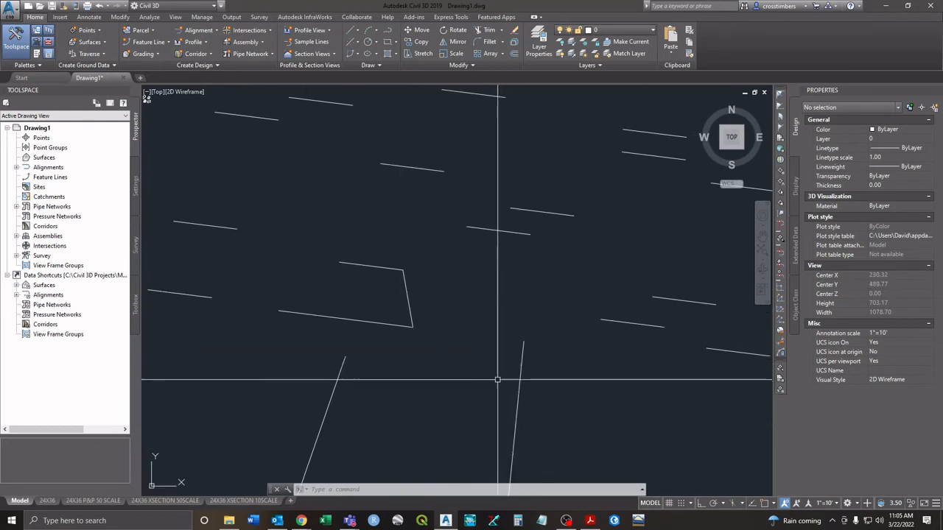
middle_click_drag(433, 395, 389, 316)
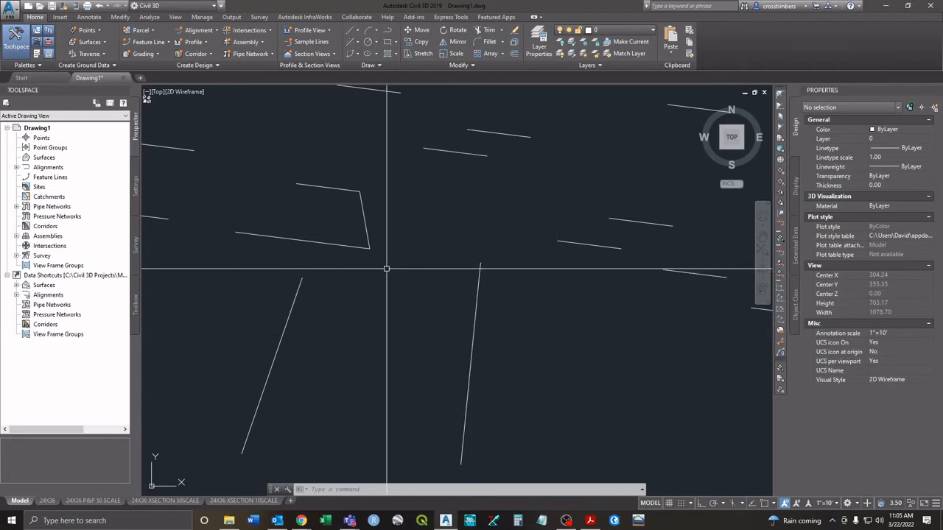
scroll(398, 269, "down", 3)
middle_click_drag(399, 253, 401, 283)
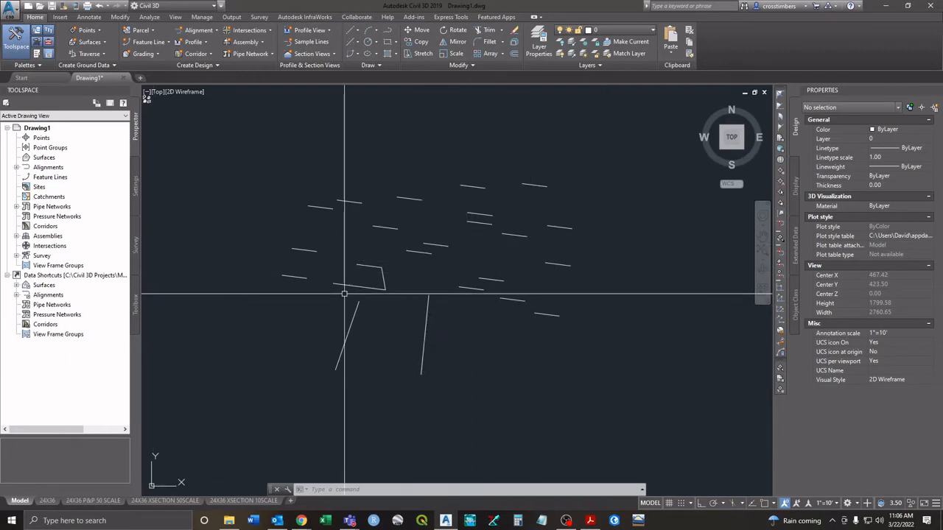
- Try to stretch the upper endpoint of the left steep line up to the long sloping line above it by its grip
scroll(361, 309, "up", 4)
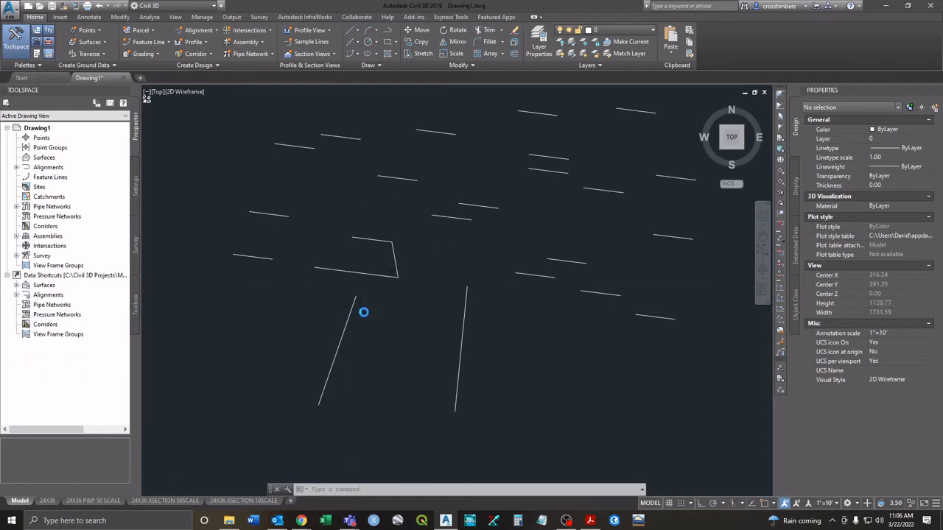
scroll(366, 281, "up", 2)
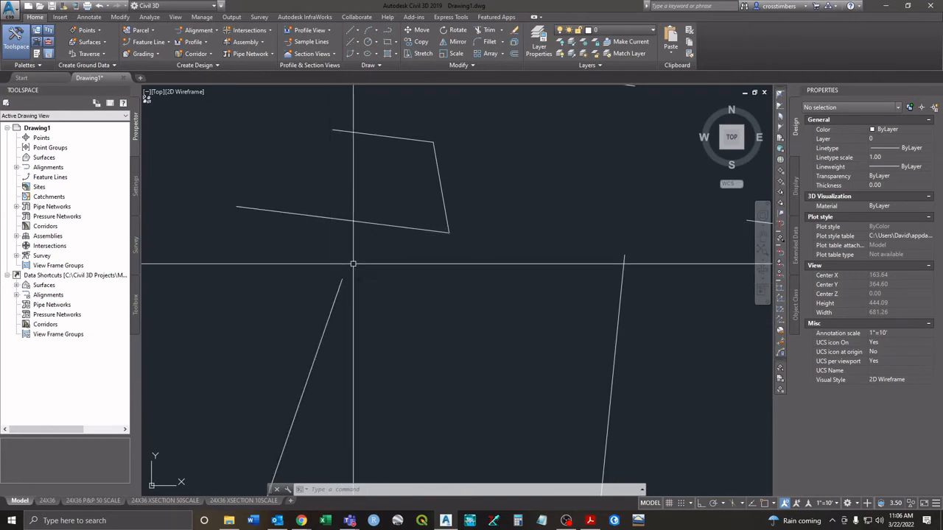
left_click(335, 298)
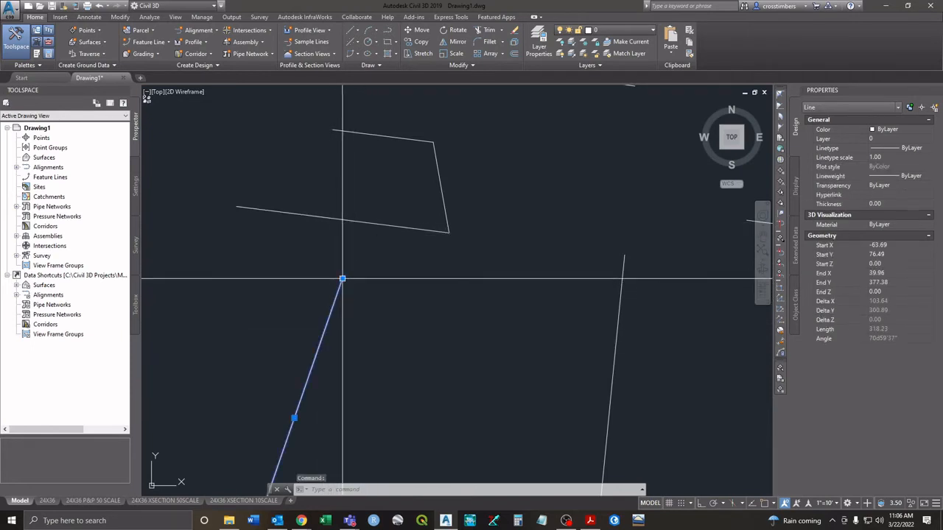
left_click(341, 279)
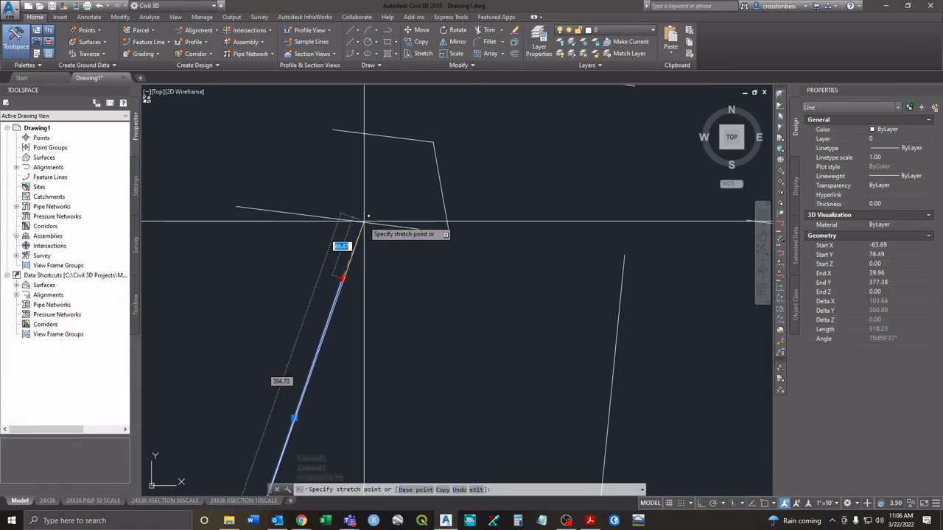
key("Escape")
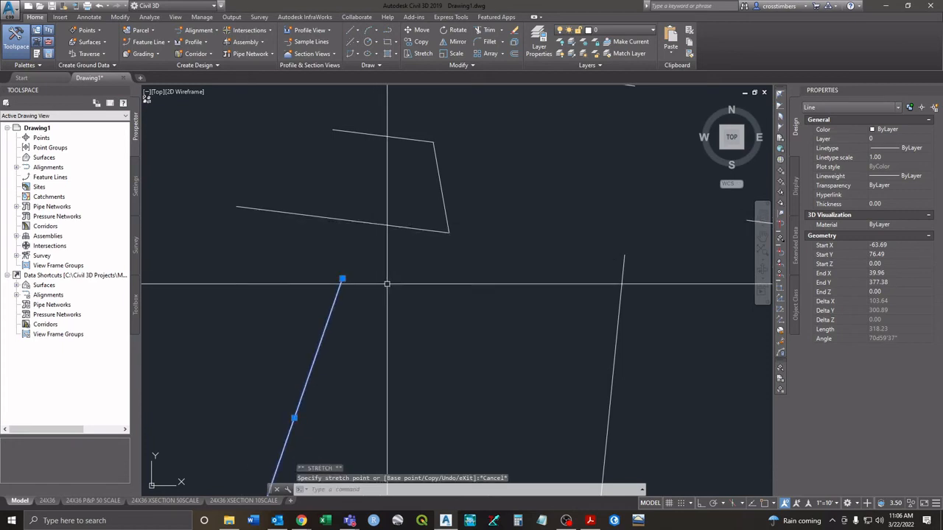
type("ex")
key("Return")
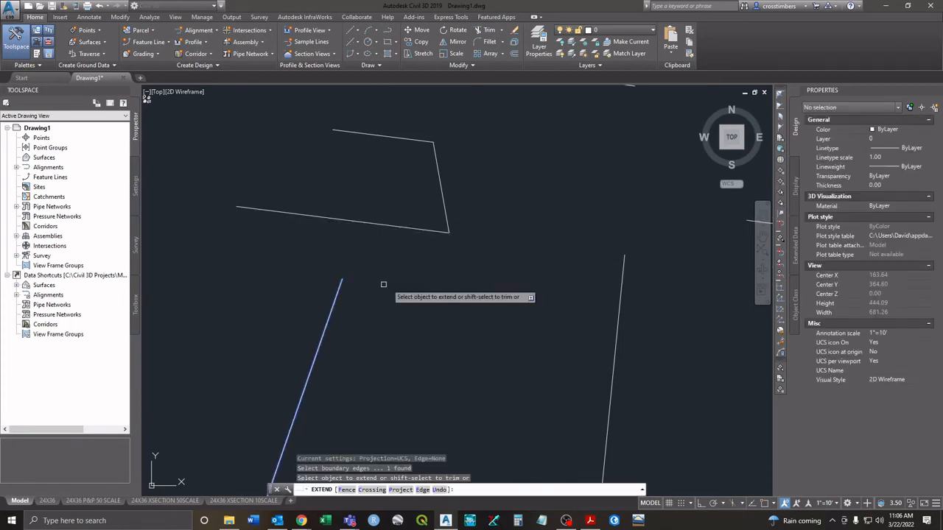
key("Escape")
key("Escape")
key("Escape")
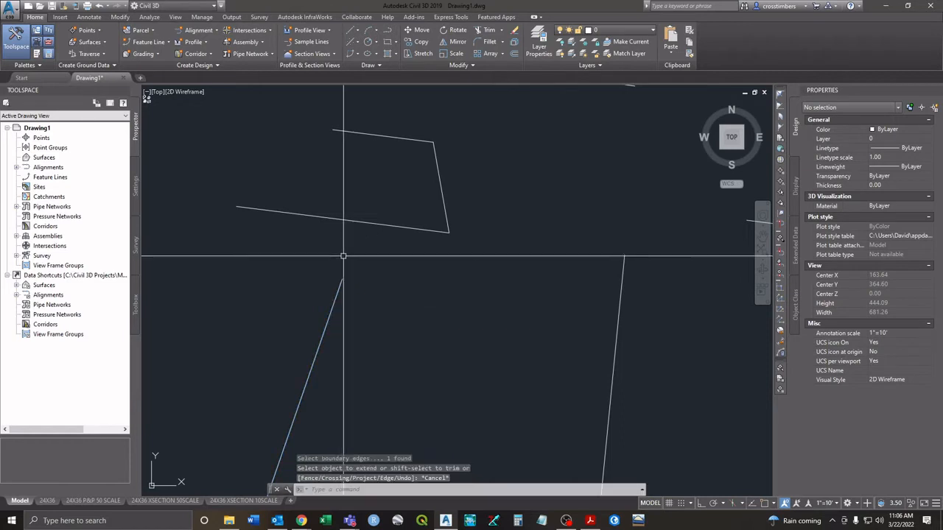
- Extend the long slanted line up to the lower edge of the open three-sided shape, using that edge as the boundary
right_click(344, 245)
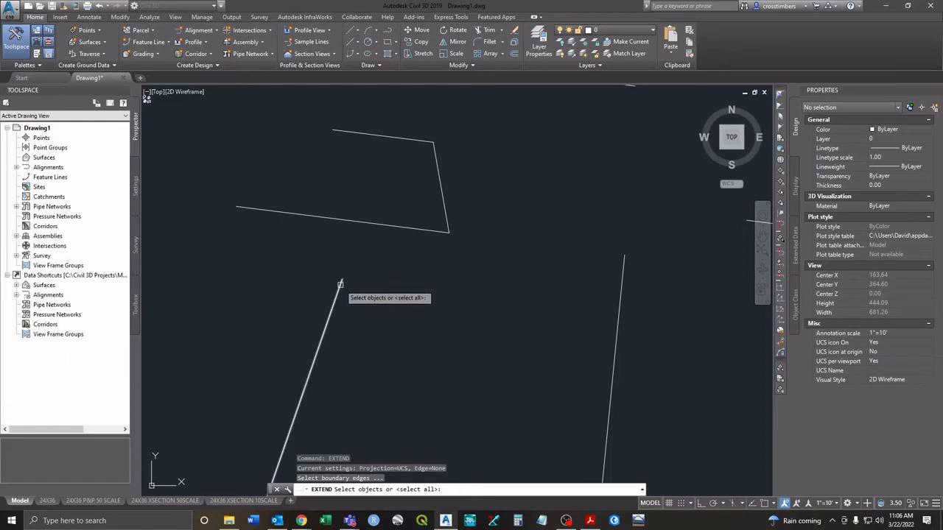
left_click(358, 221)
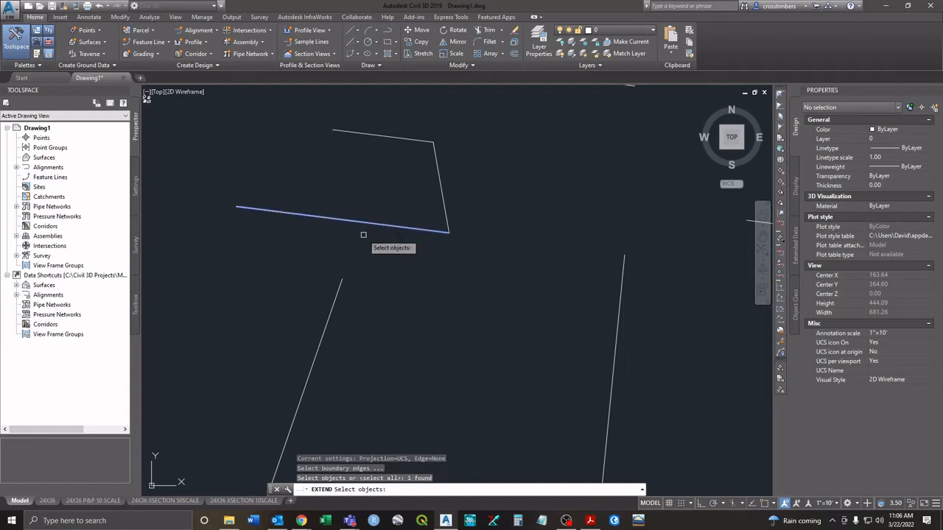
key("Return")
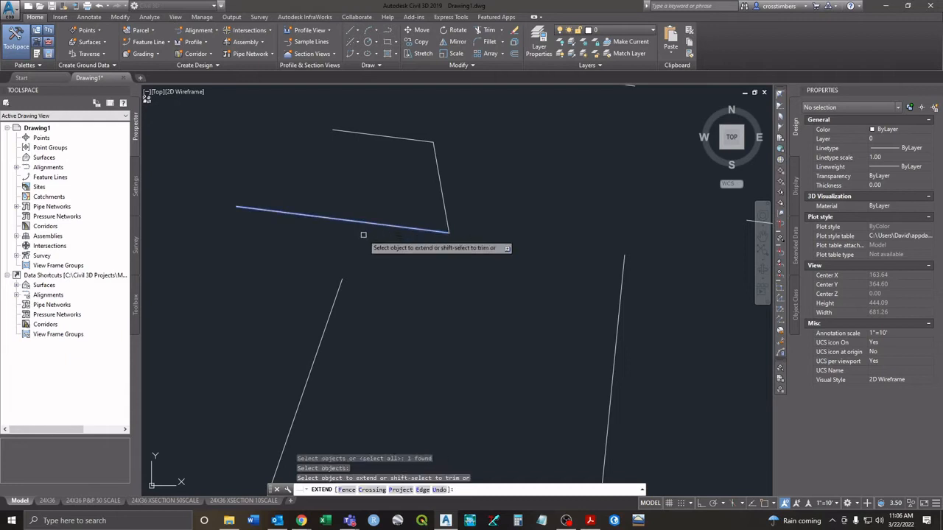
left_click(341, 287)
right_click(376, 271)
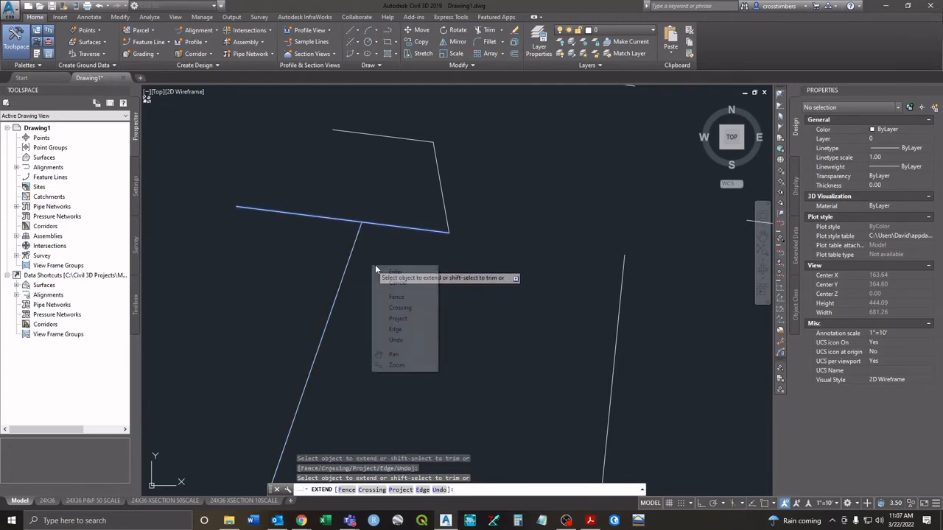
left_click(395, 272)
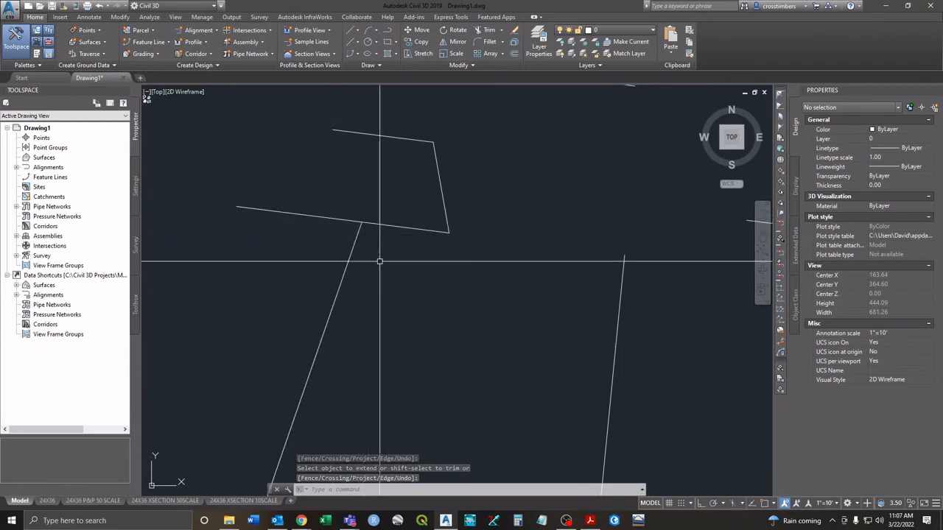
- Stretch the slanted line's upper endpoint away from the shape's lower edge to a free point below it
scroll(379, 261, "down", 5)
scroll(375, 283, "up", 5)
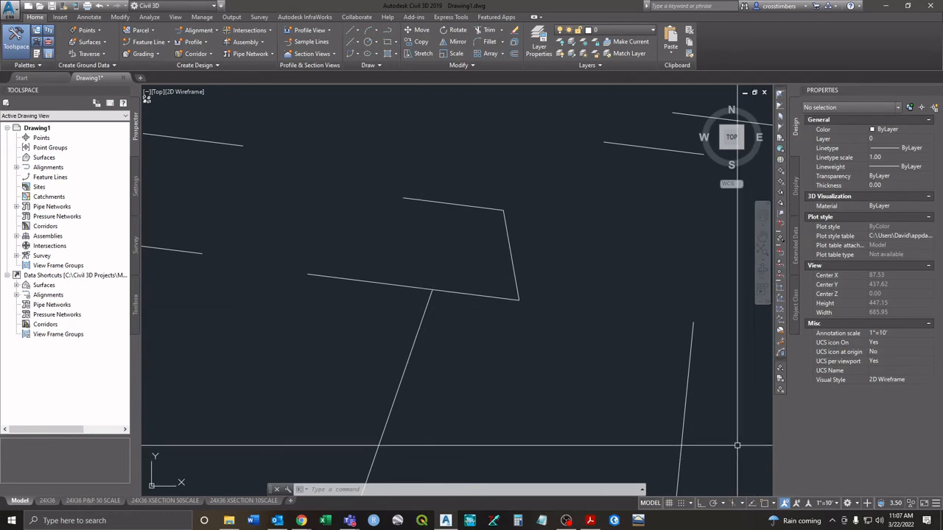
left_click(429, 298)
left_click(431, 289)
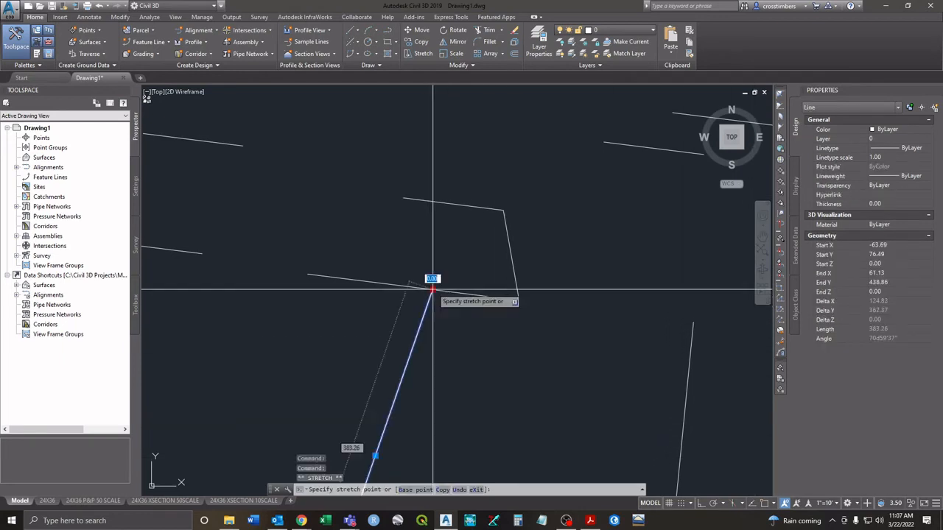
left_click(359, 341)
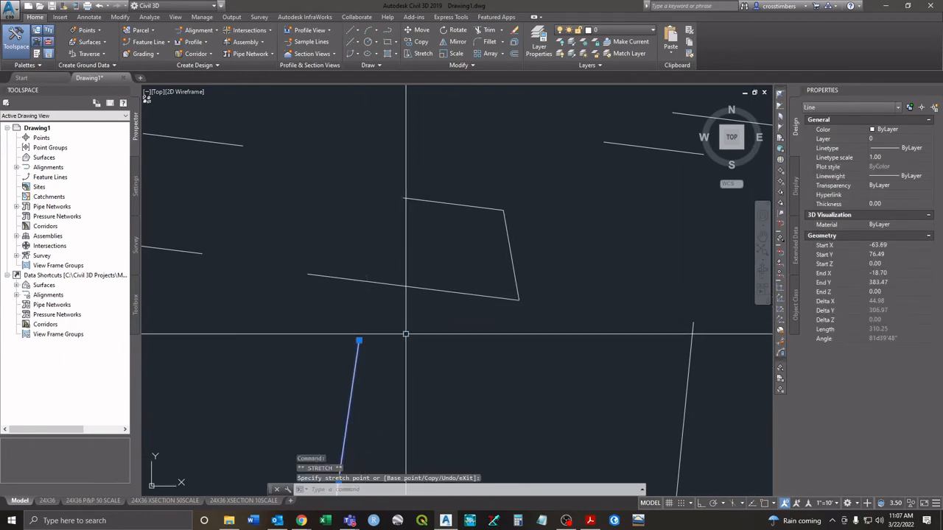
key("Escape")
key("Escape")
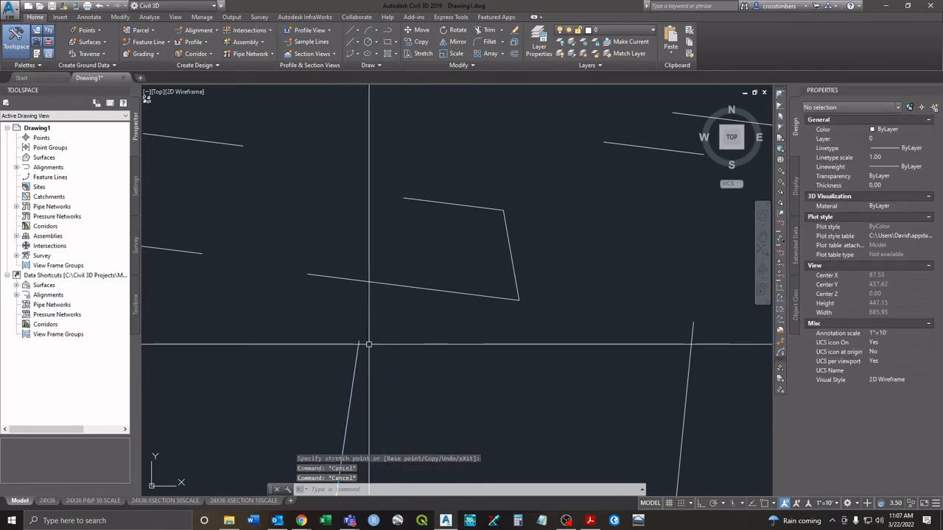
- Stretch the slanted line's upper endpoint onto the shape's lower edge with a Nearest object snap, near that edge's free end
mouse_move(369, 341)
middle_mouse_down()
mouse_move(396, 312)
mouse_move(400, 266)
middle_mouse_up()
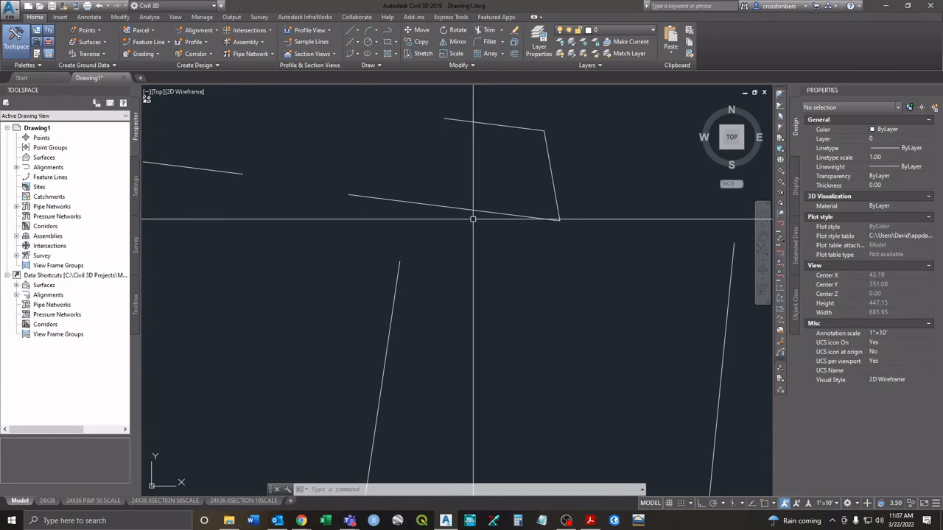
left_click(403, 272)
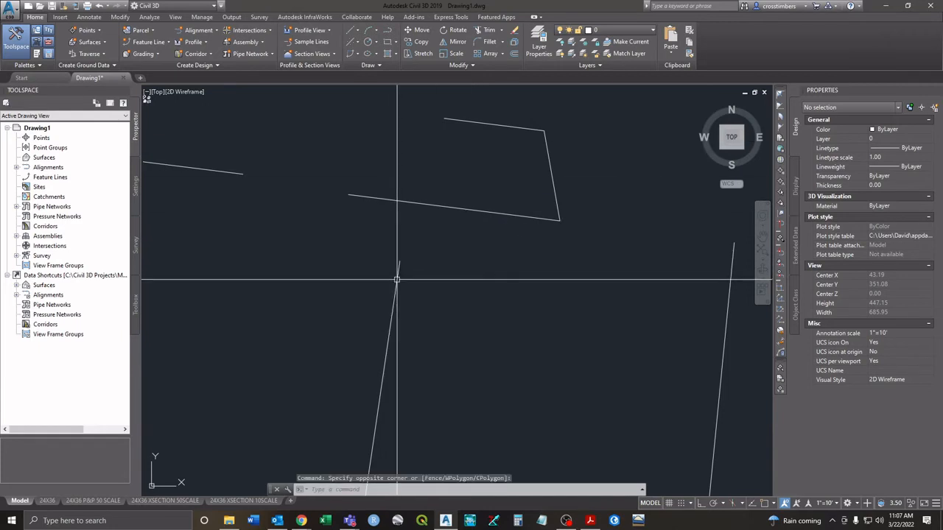
left_click(397, 268)
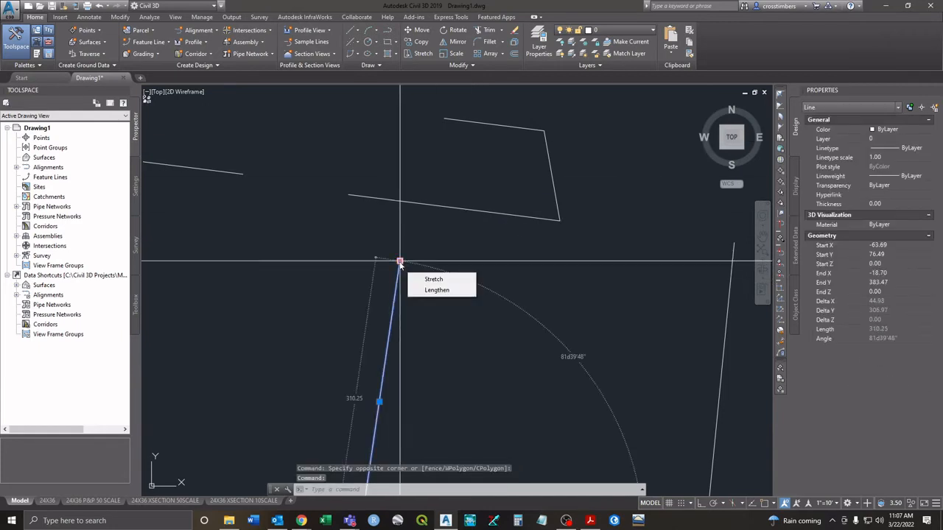
left_click(400, 261)
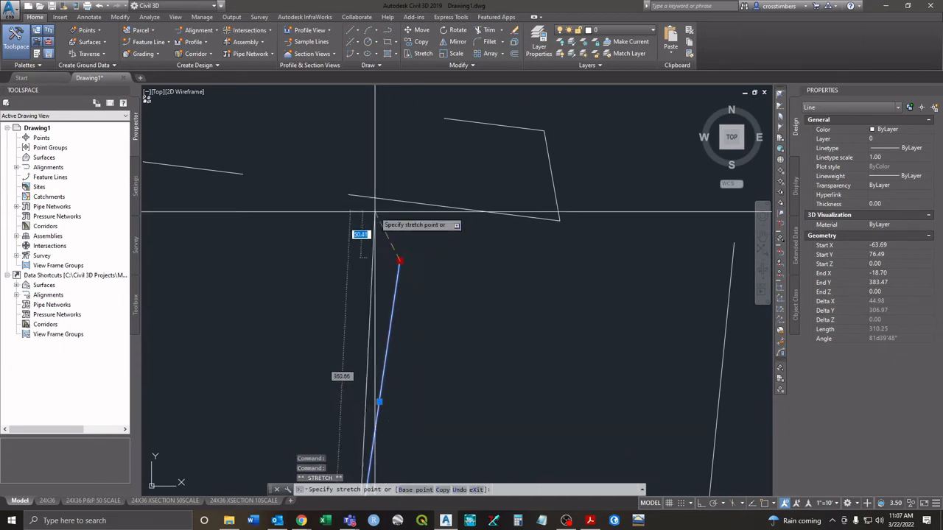
key("F8")
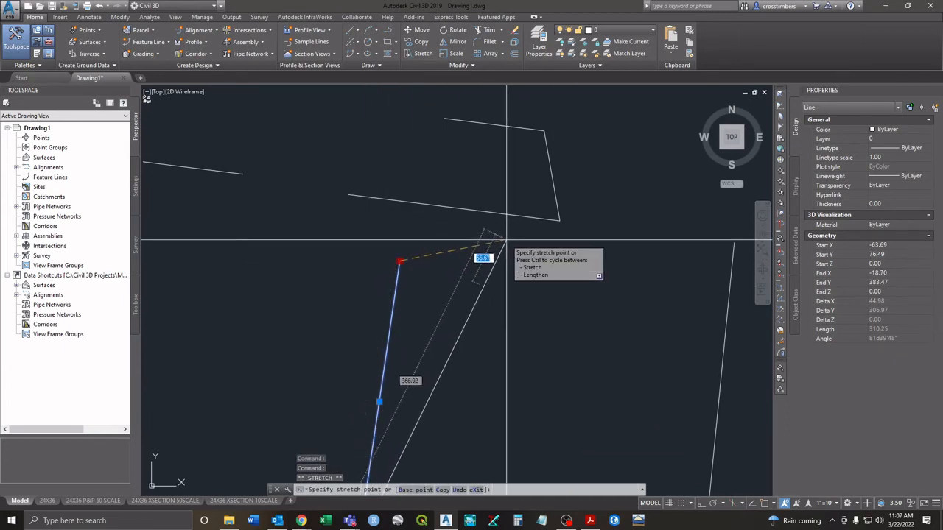
right_click(506, 240, "shift")
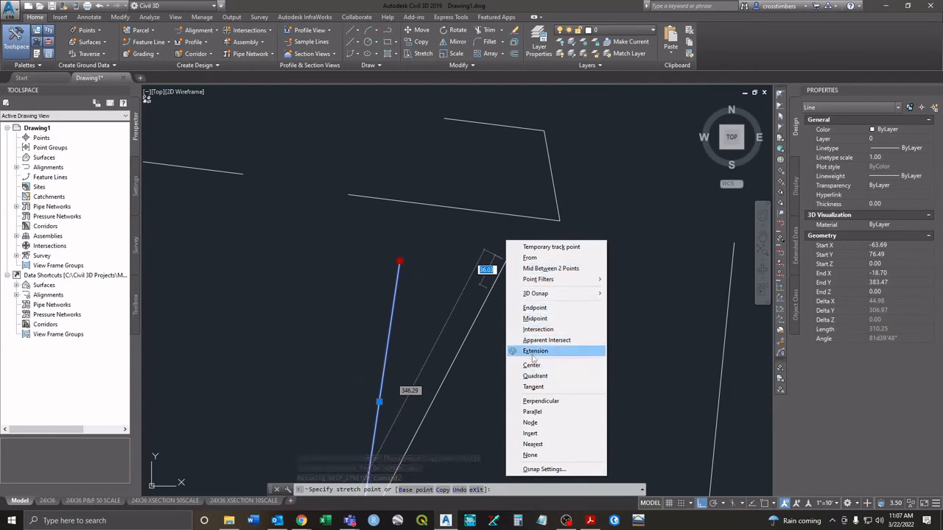
left_click(538, 446)
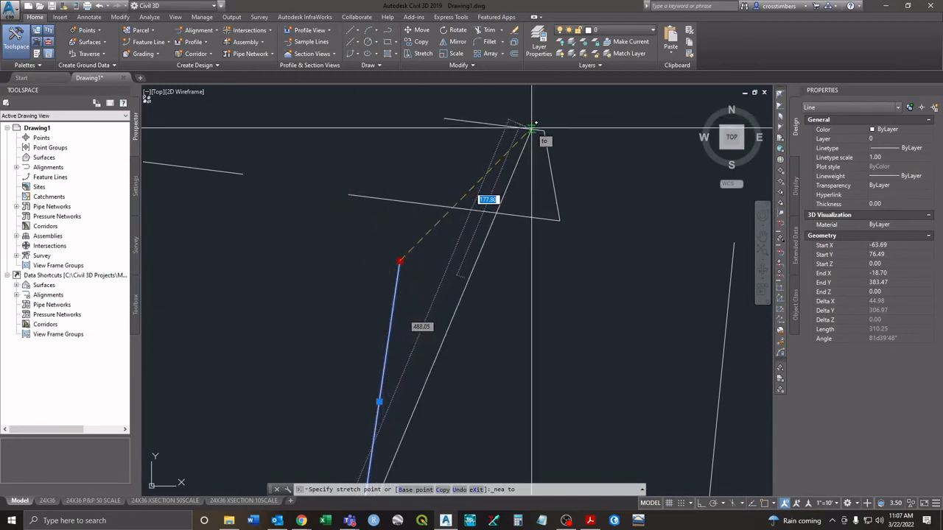
left_click(375, 198)
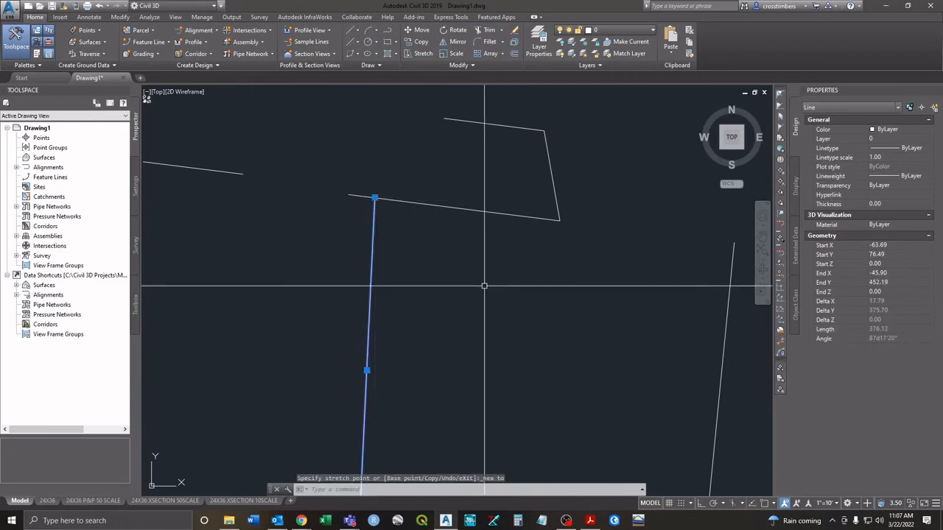
- Stretch the line's upper endpoint beyond the shape's lower edge so the two lines cross
left_click(375, 197)
left_click(382, 152)
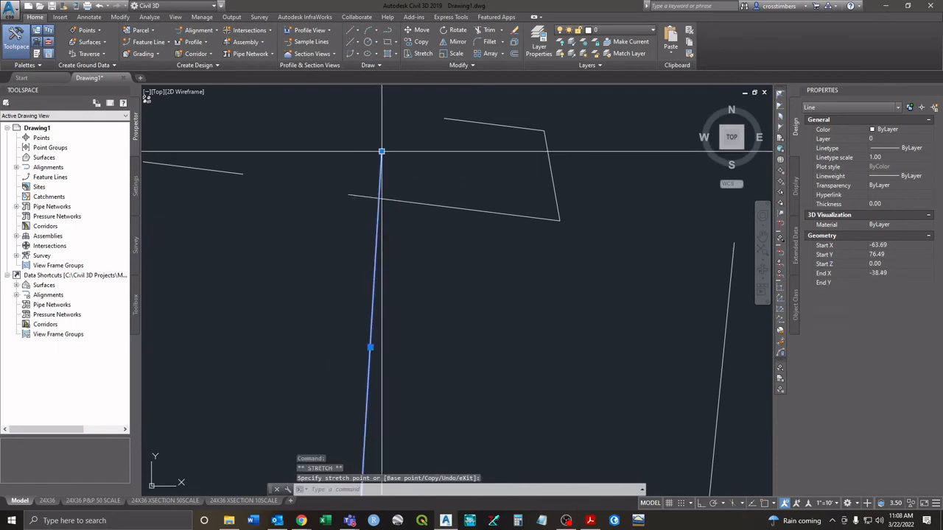
key("Escape")
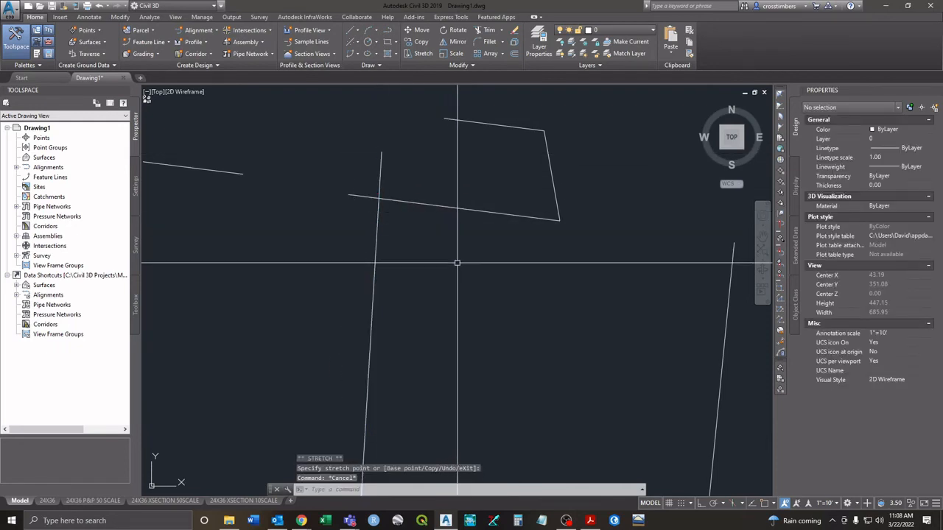
- Stretch the upper endpoint of the other long line onto the crossing of the first line and the shape's edge with an Intersection snap
left_click(733, 247)
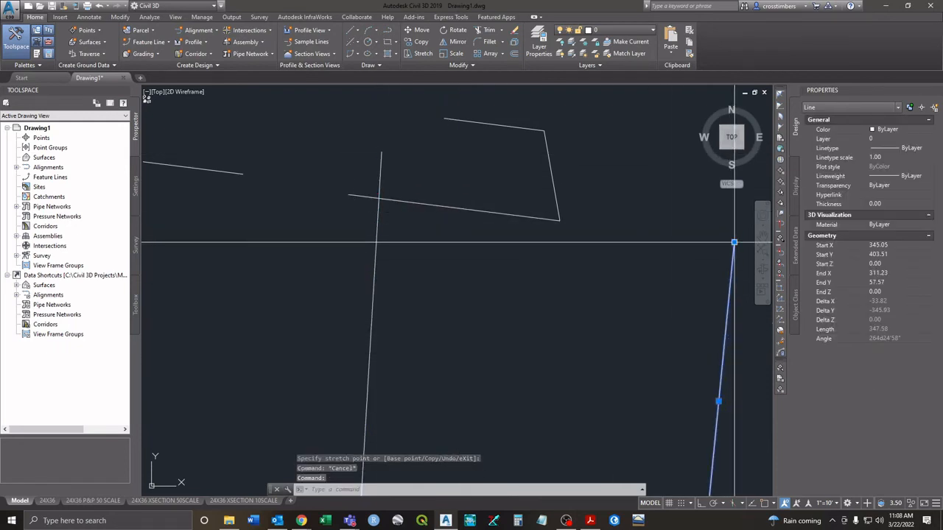
left_click(733, 242)
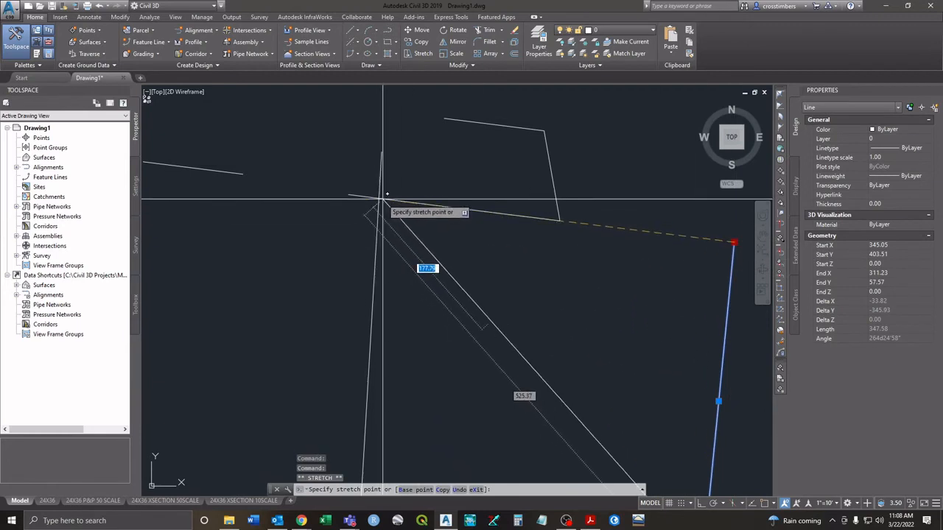
right_click(433, 251, "shift")
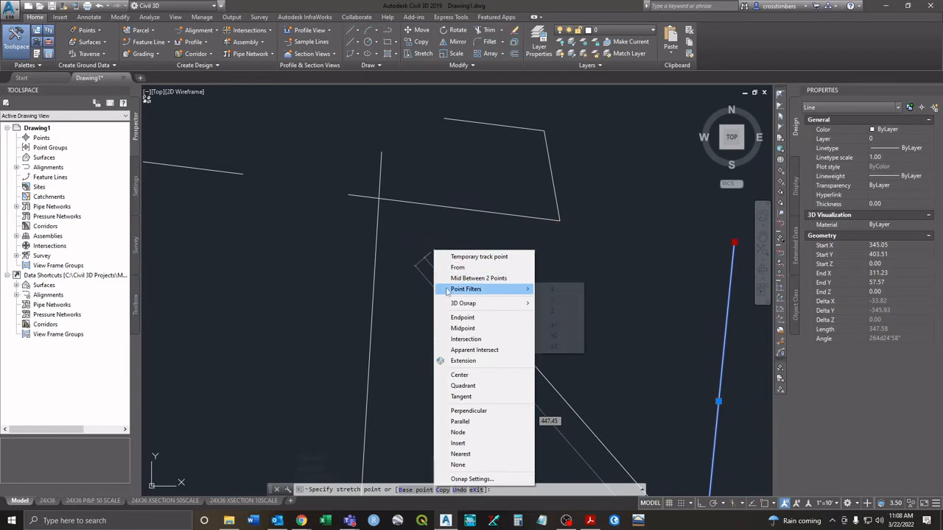
left_click(464, 339)
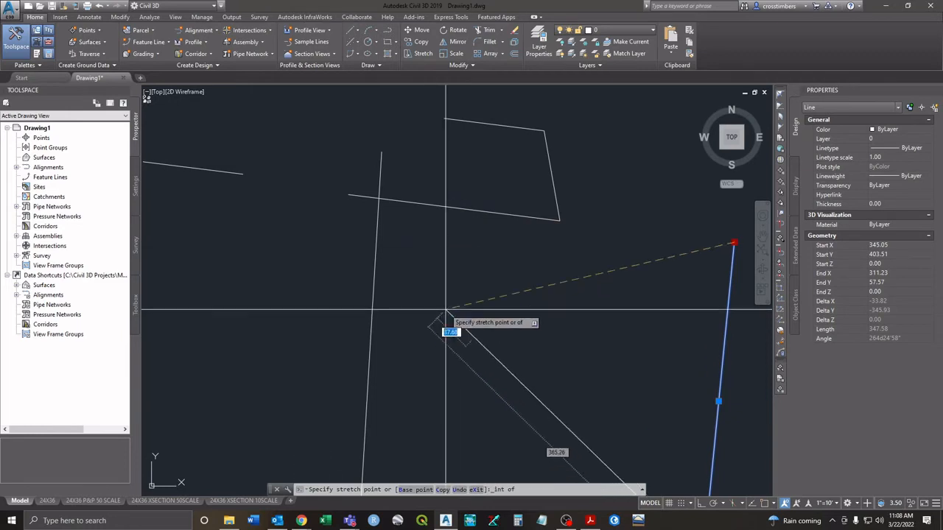
left_click(376, 196)
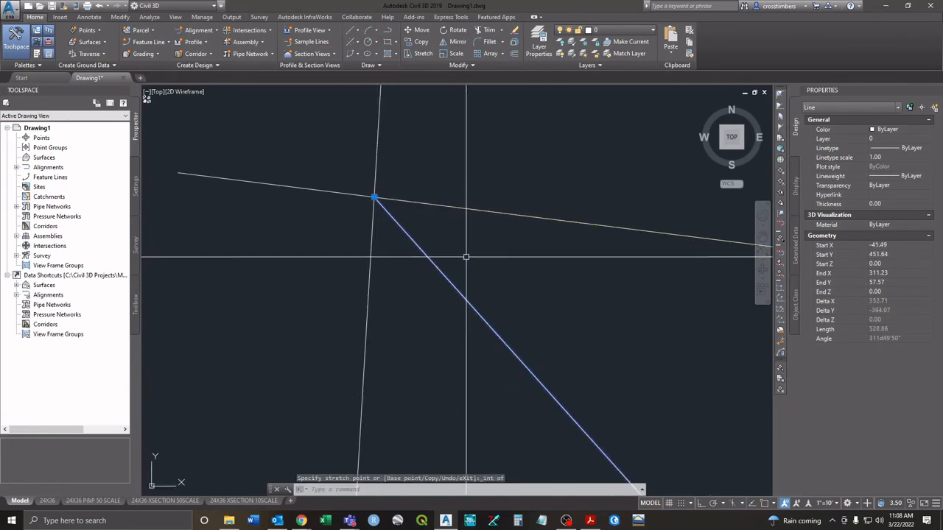
key("Escape")
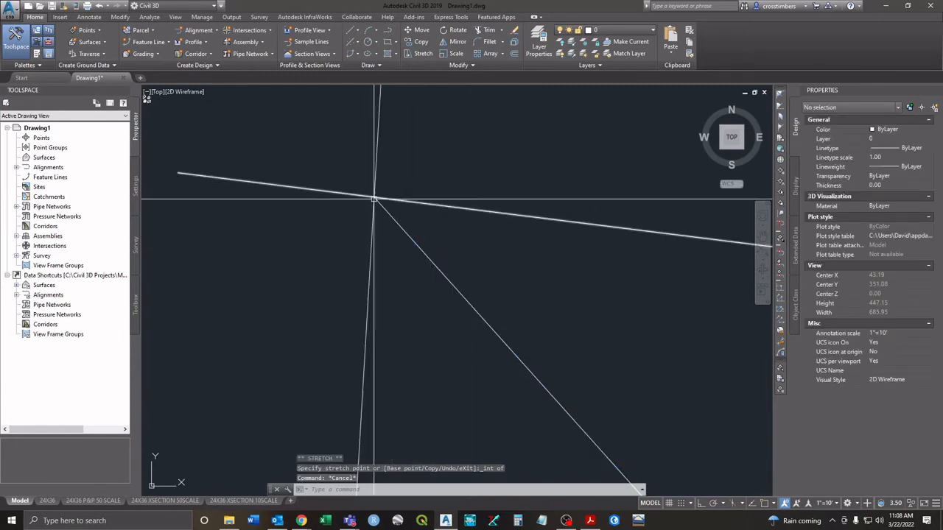
- Stretch the crossing line's upper endpoint to the shape's lower edge with a Perpendicular object snap
scroll(395, 225, "down", 2)
scroll(396, 224, "down", 1)
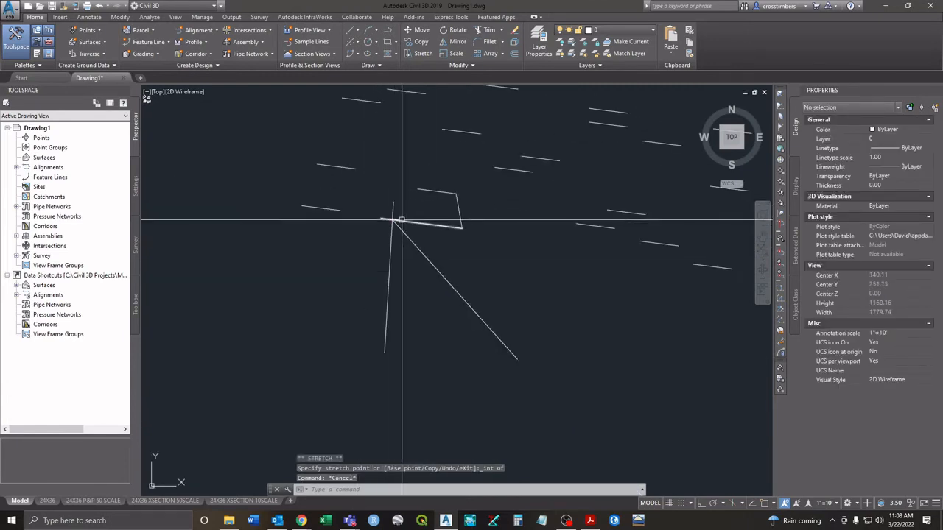
scroll(389, 217, "up", 2)
left_click(383, 184)
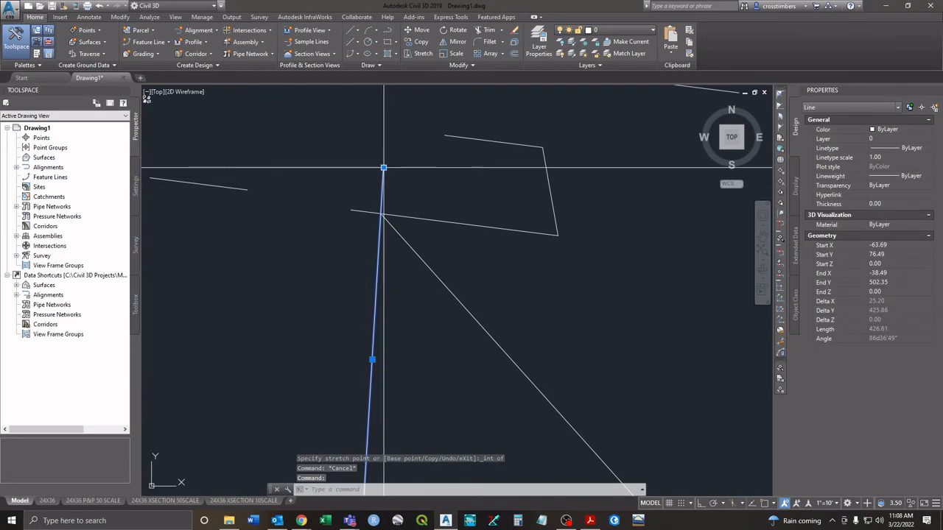
left_click(383, 169)
right_click(350, 270, "shift")
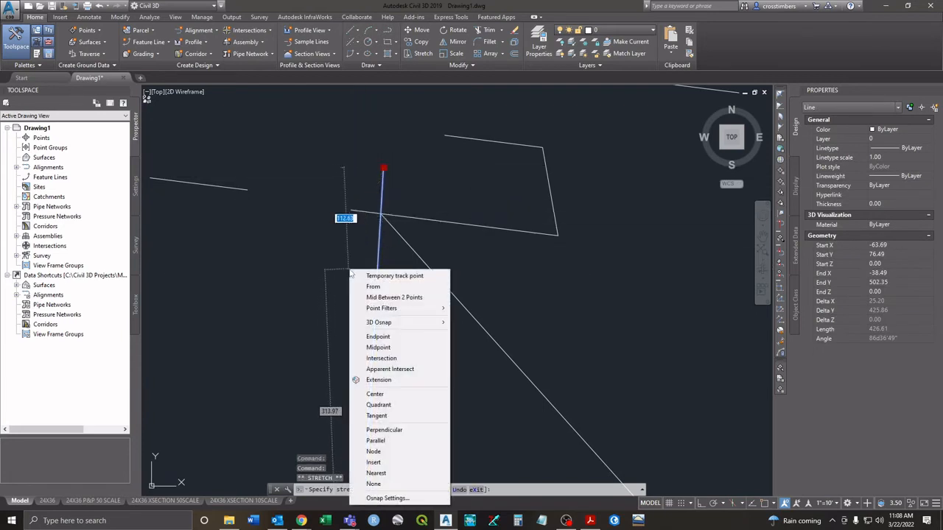
left_click(384, 430)
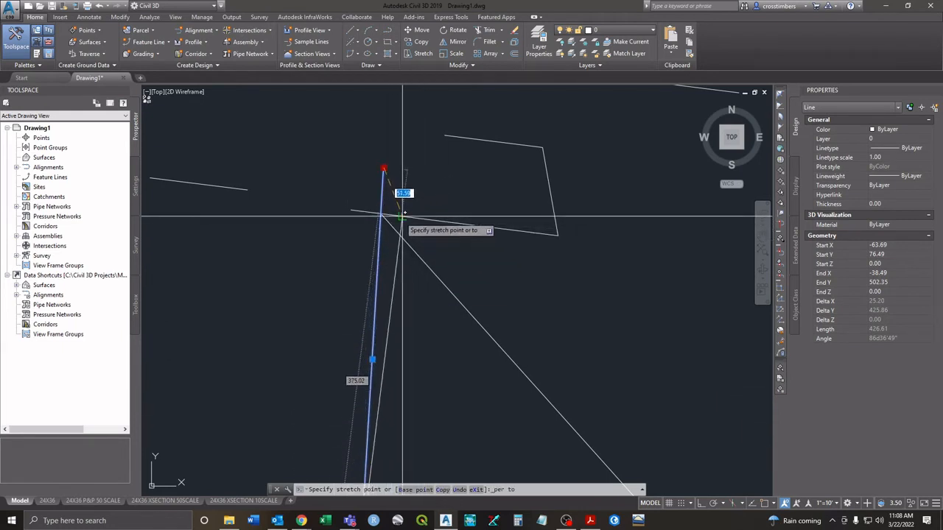
left_click(402, 217)
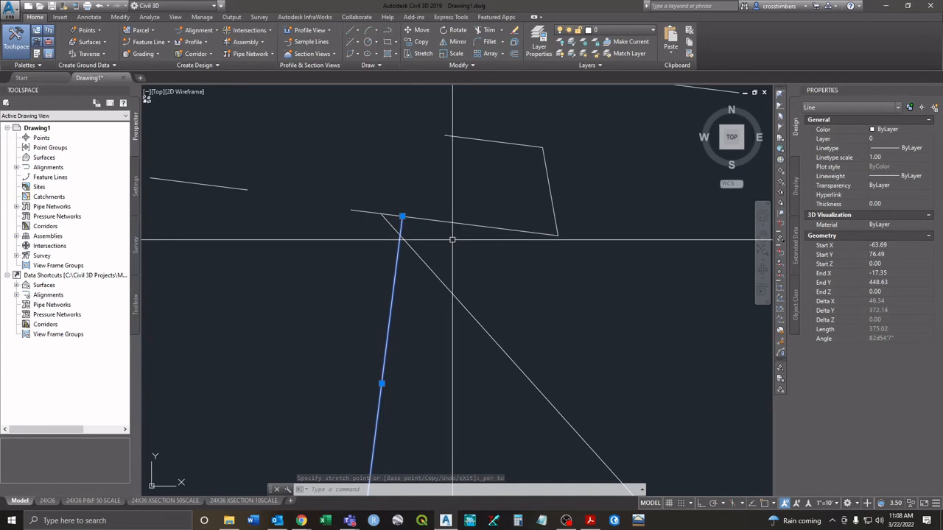
key("Escape")
- Delete the long diagonal line that runs down from the shape's lower edge
scroll(452, 240, "down", 4)
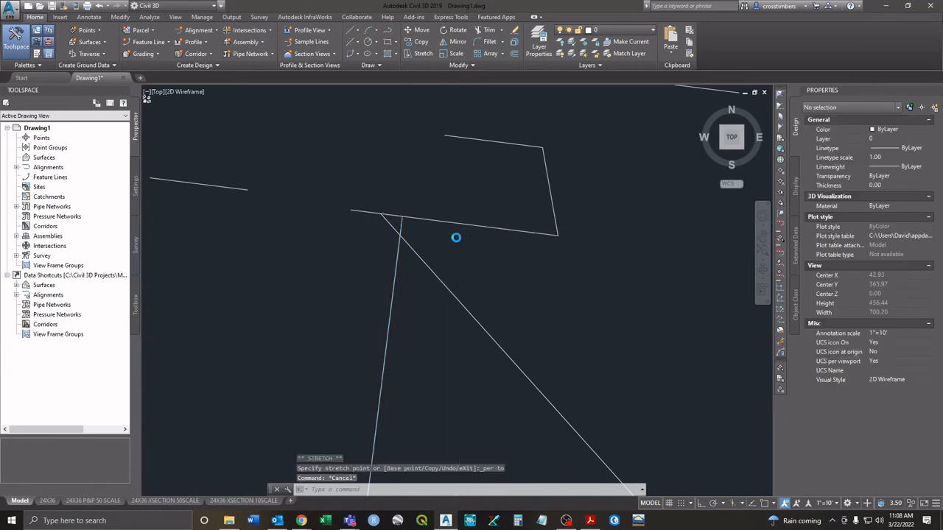
left_click(467, 274)
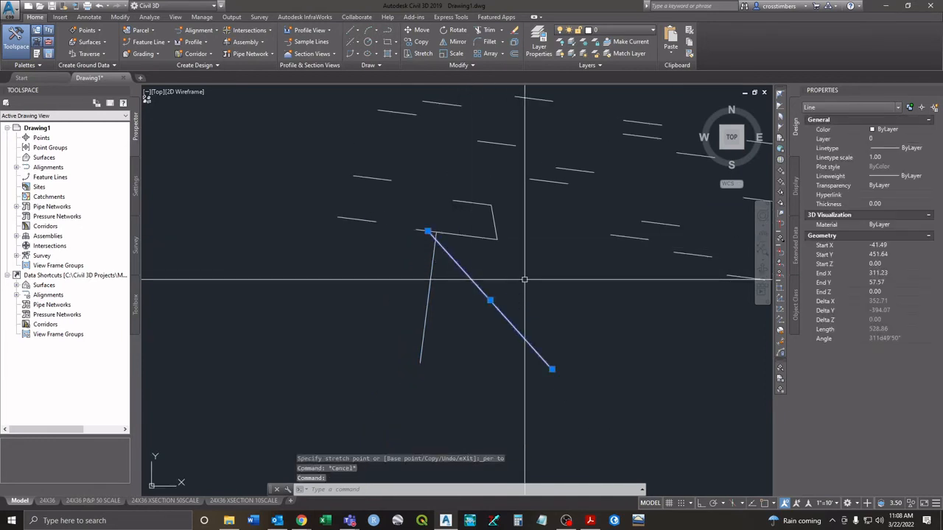
key("Delete")
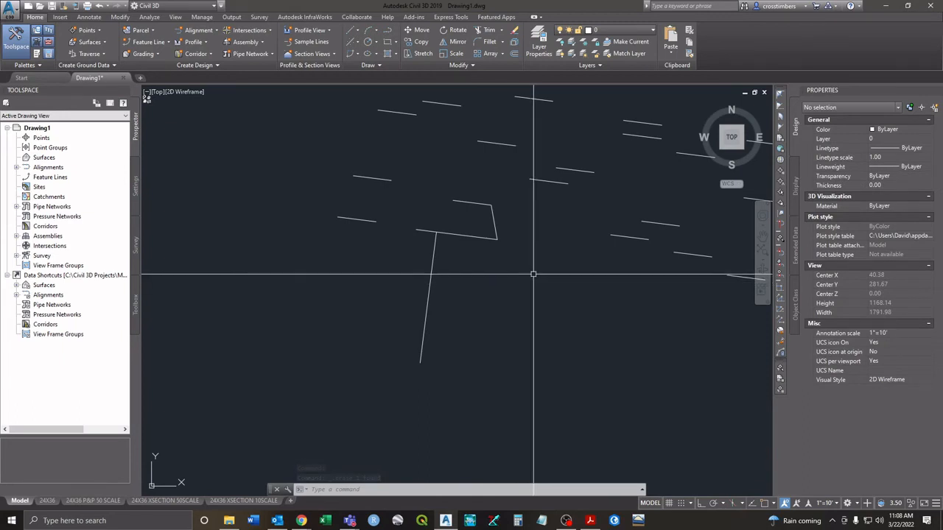
middle_click_drag(528, 280, 504, 304)
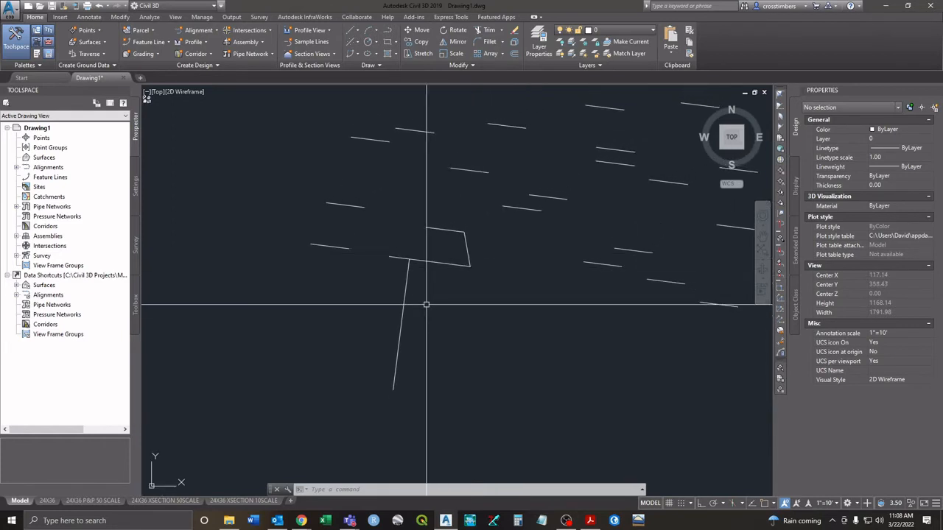
scroll(426, 307, "up", 2)
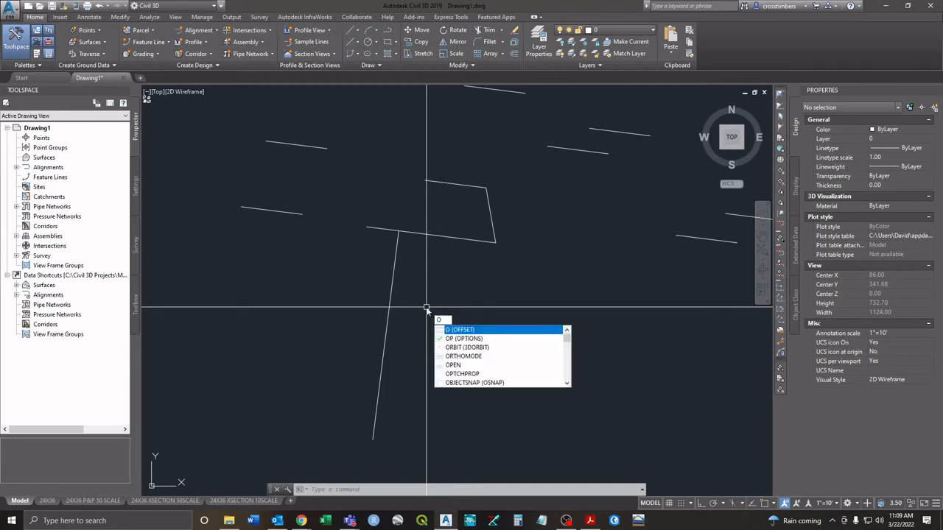
key("Return")
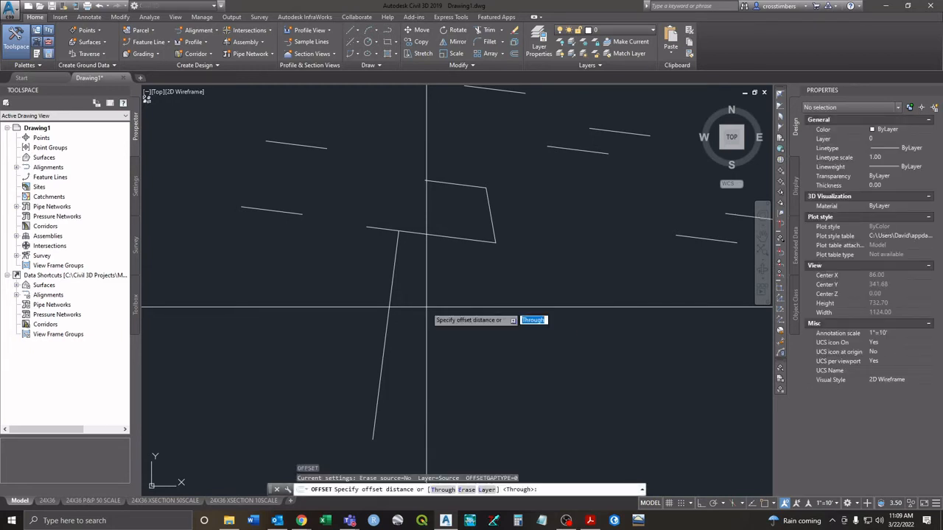
key("Escape")
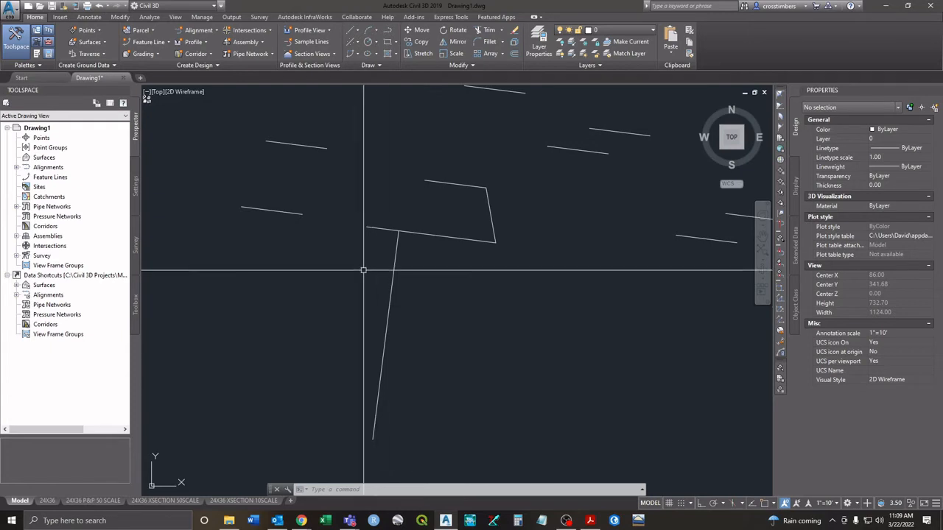
left_click(394, 263)
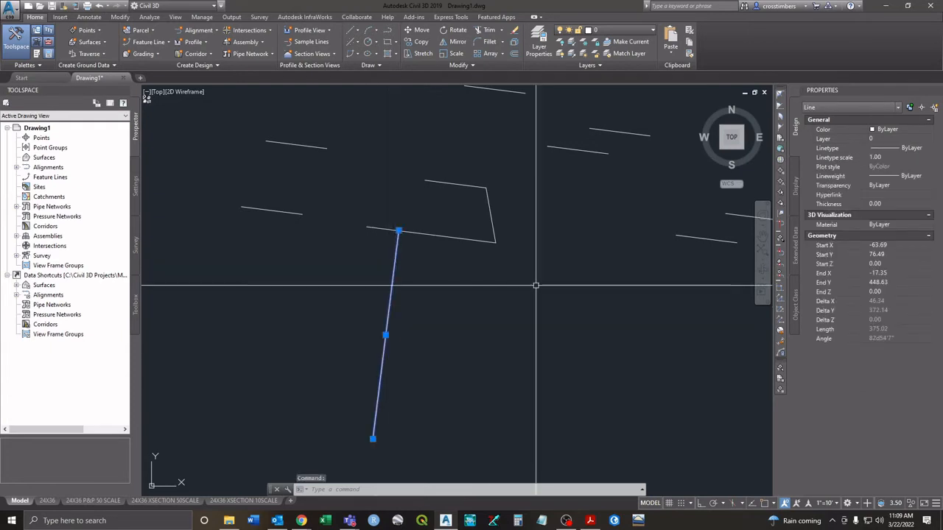
key("Return")
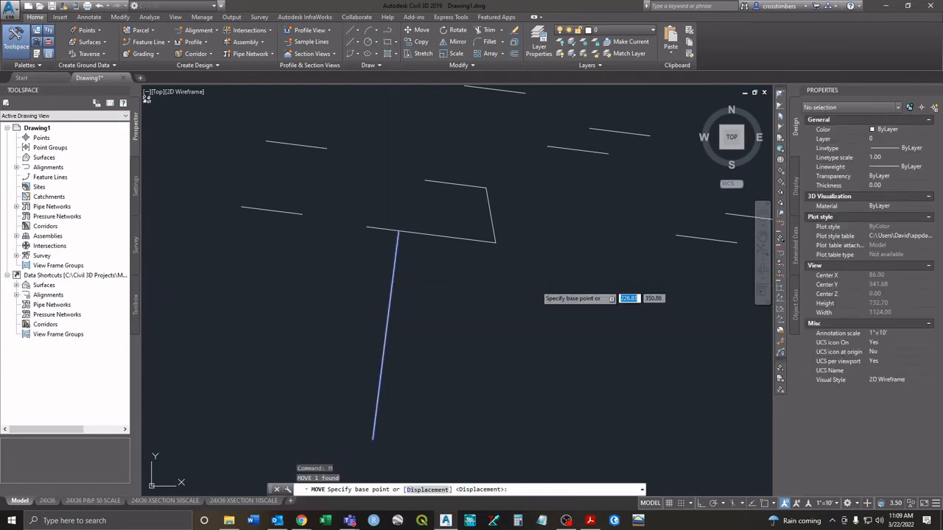
left_click(389, 316)
key("Escape")
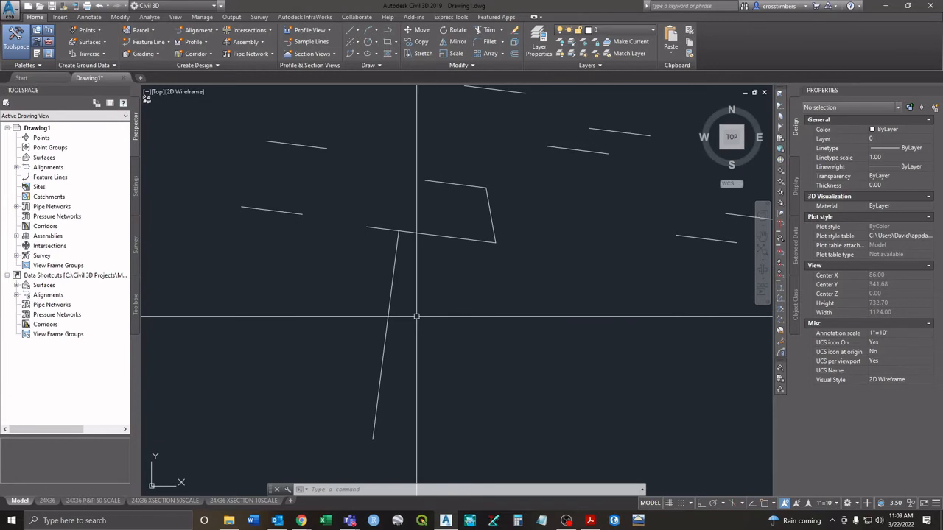
- Offset the long line below the shape by 10 to its right side
key("Return")
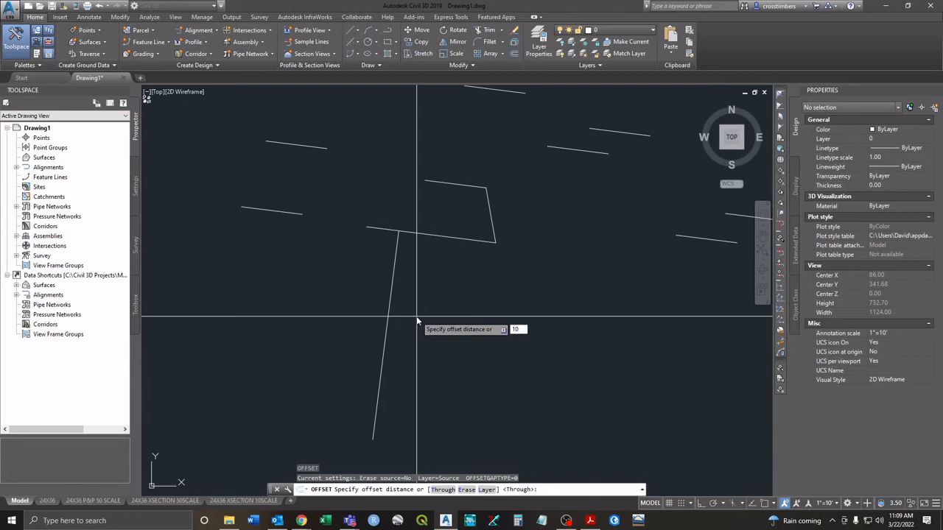
key("Return")
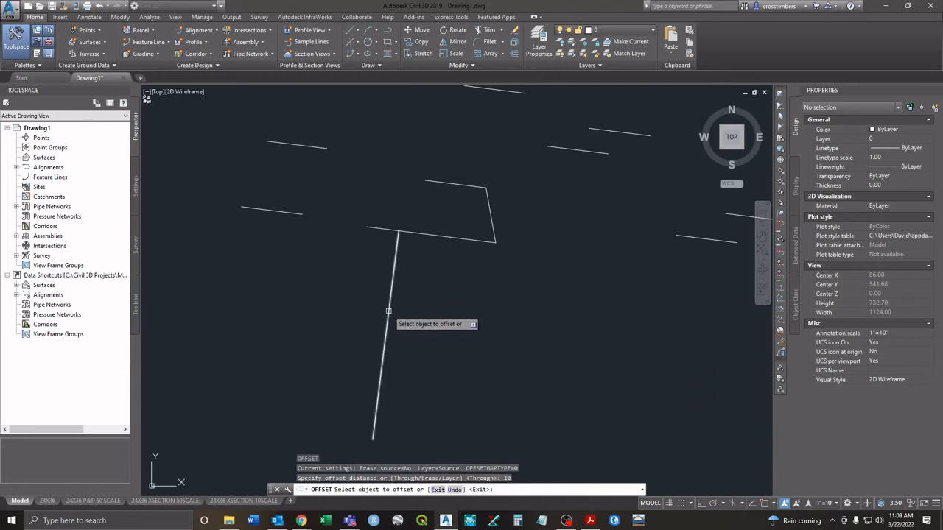
left_click(388, 313)
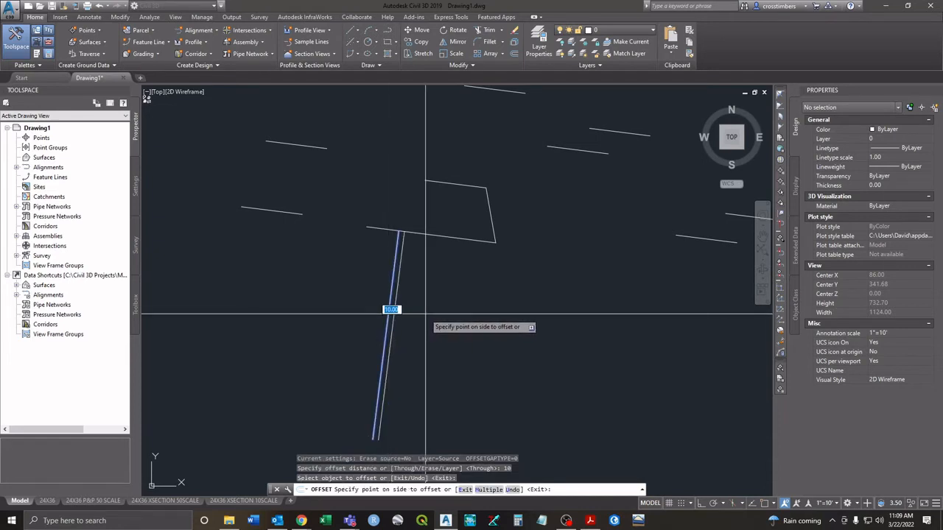
left_click(425, 315)
key("Escape")
key("Escape")
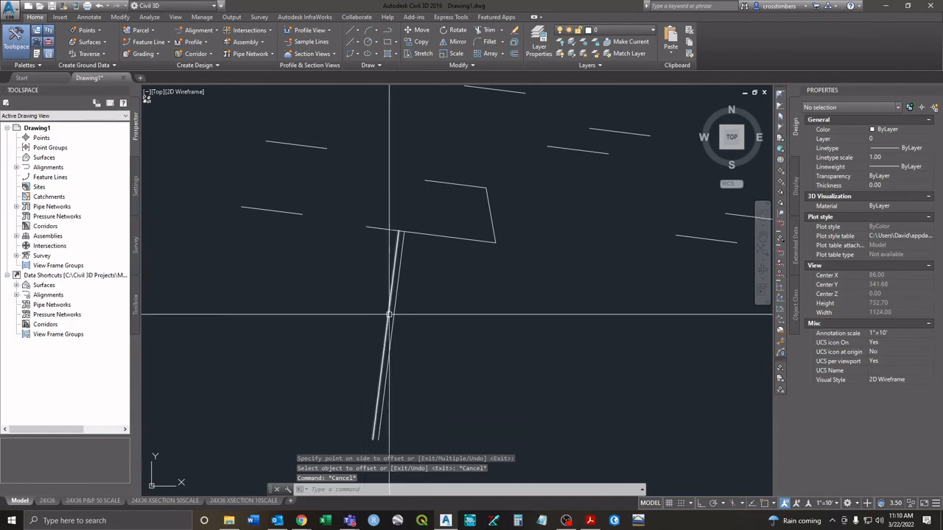
- Offset the new parallel line by another 10 to the right, keeping the default distance
left_click(393, 315)
type("o")
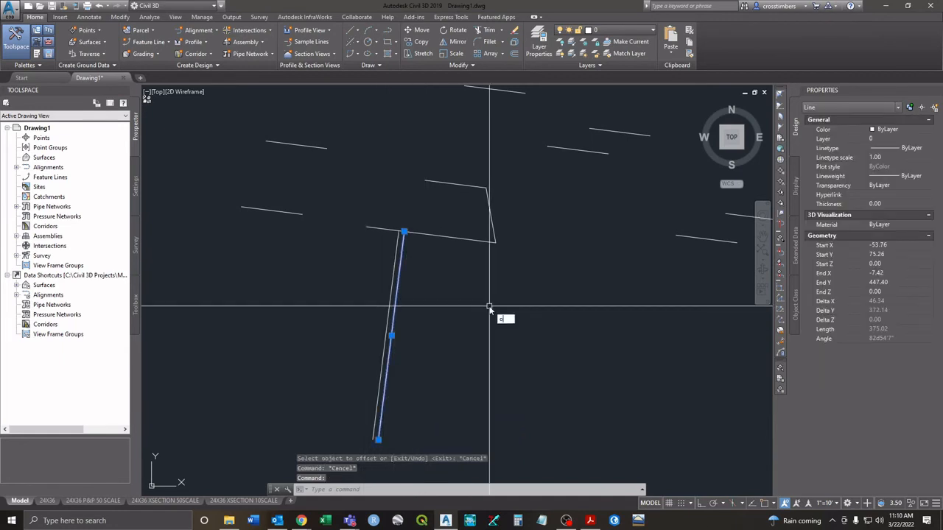
key("Return")
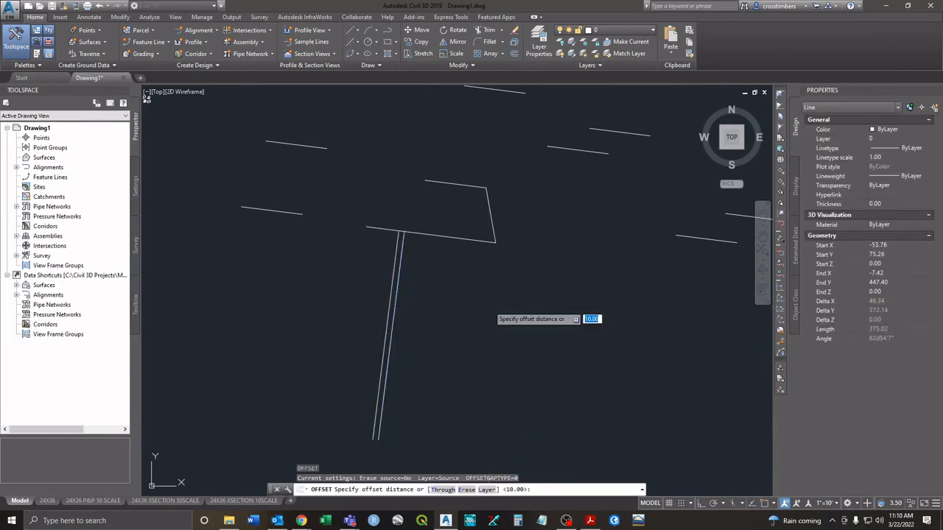
key("Return")
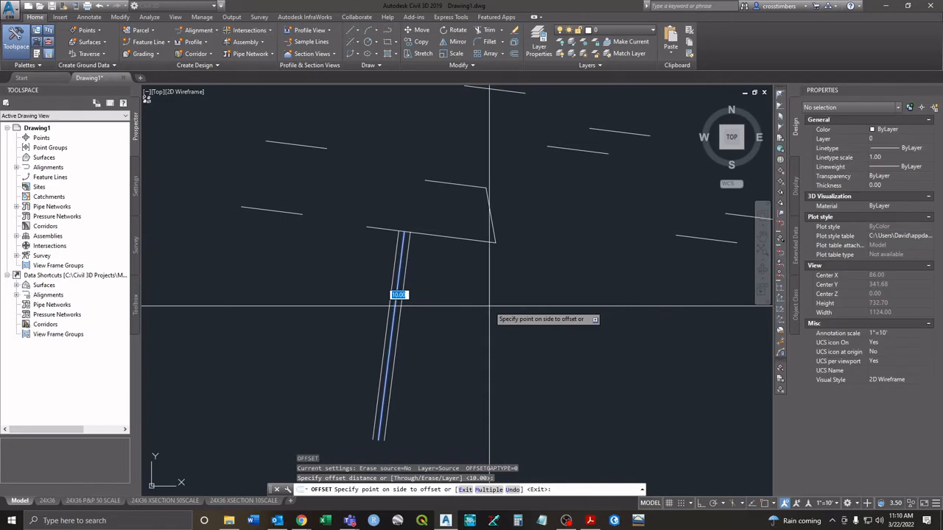
left_click(445, 336)
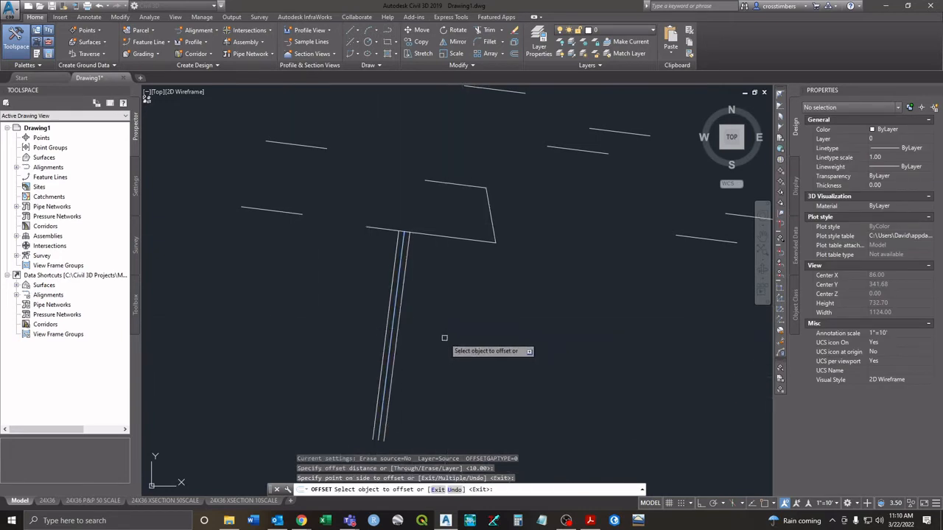
key("Escape")
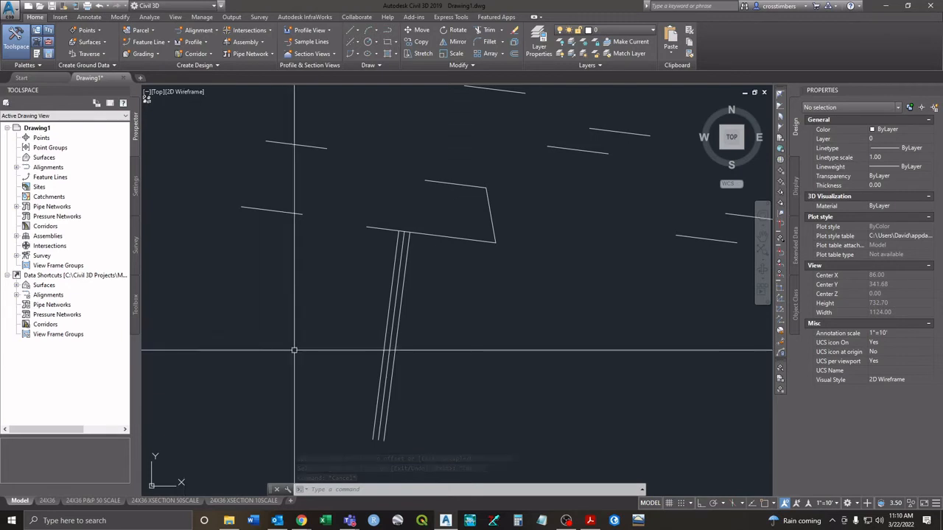
- Delete the two offset copies, keeping the original long line below the shape
scroll(412, 310, "up", 4)
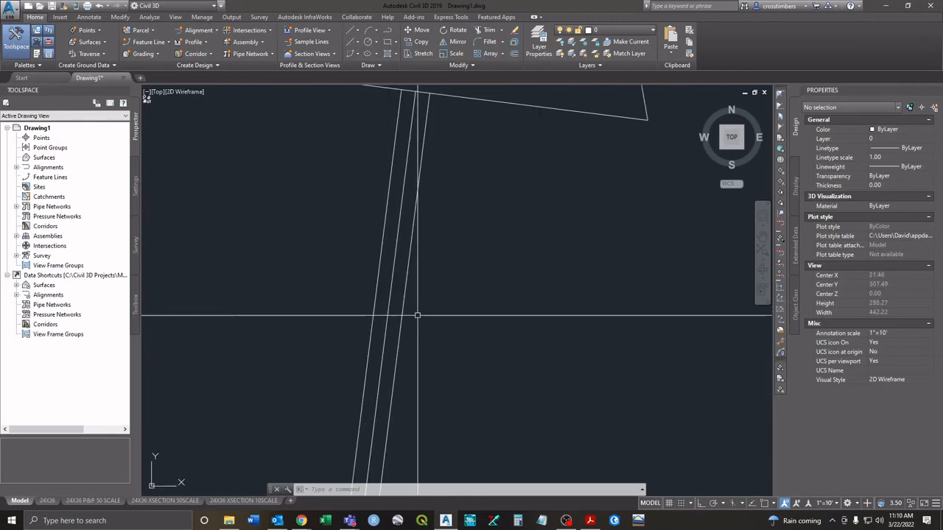
left_click(416, 317)
left_click(418, 313)
scroll(398, 273, "down", 4)
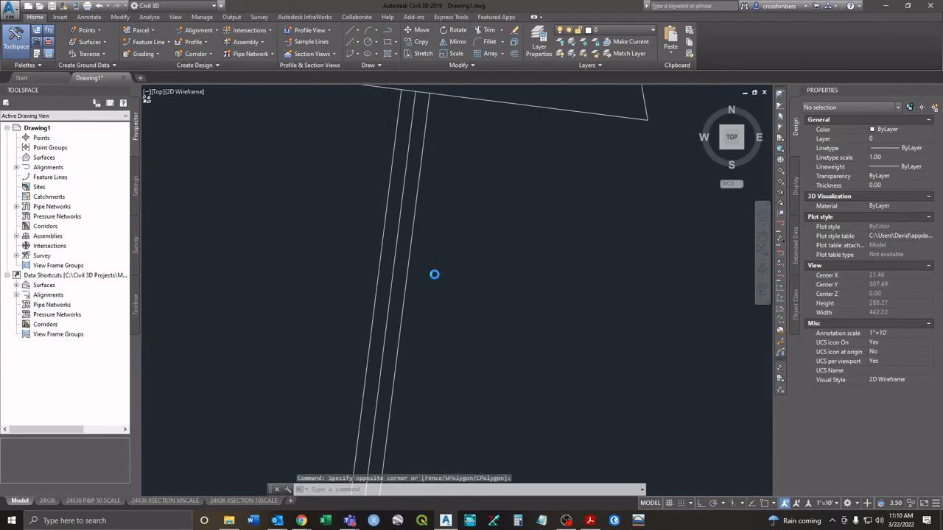
left_click(427, 288)
left_click(424, 278)
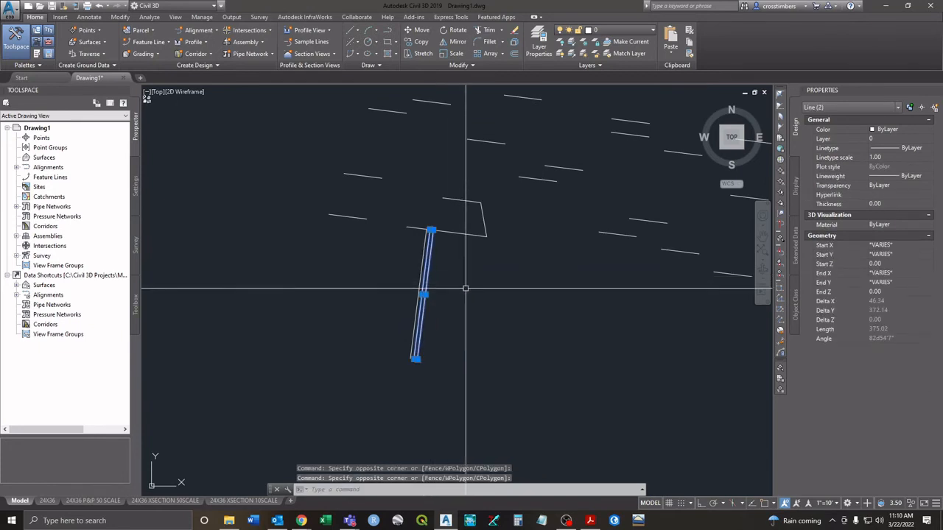
key("Delete")
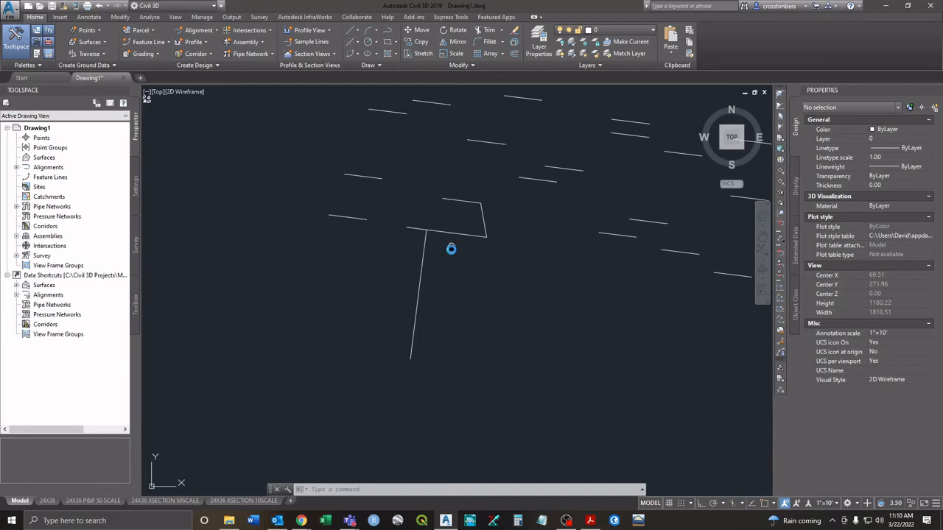
- Run Measure on the shape's upper edge with object snaps turned on, picking its two endpoints as the segment length
middle_click_drag(452, 248, 442, 292)
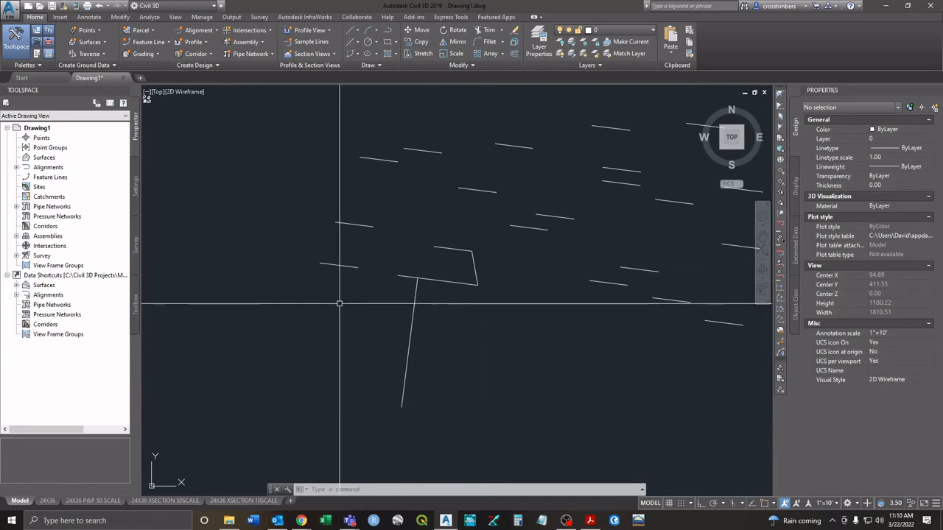
mouse_move(438, 240)
middle_mouse_down()
mouse_move(439, 255)
mouse_move(393, 257)
middle_mouse_up()
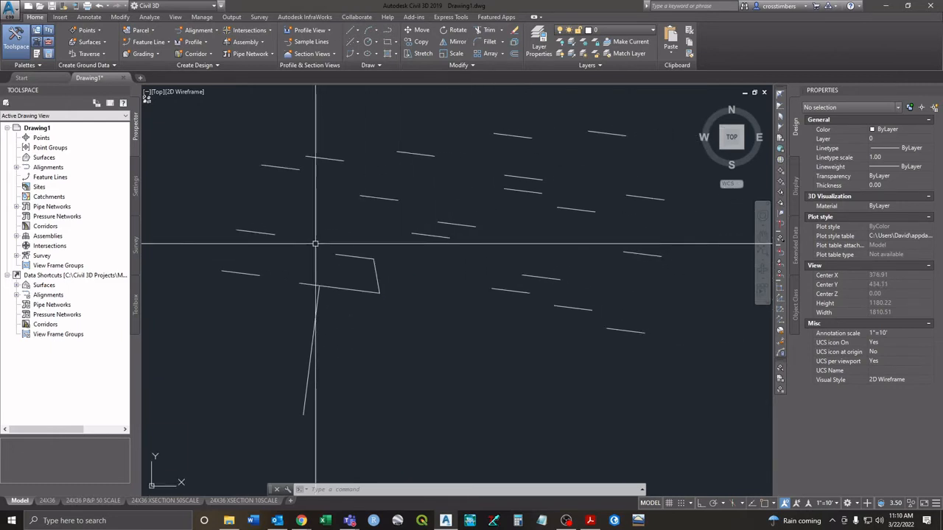
scroll(312, 249, "up", 3)
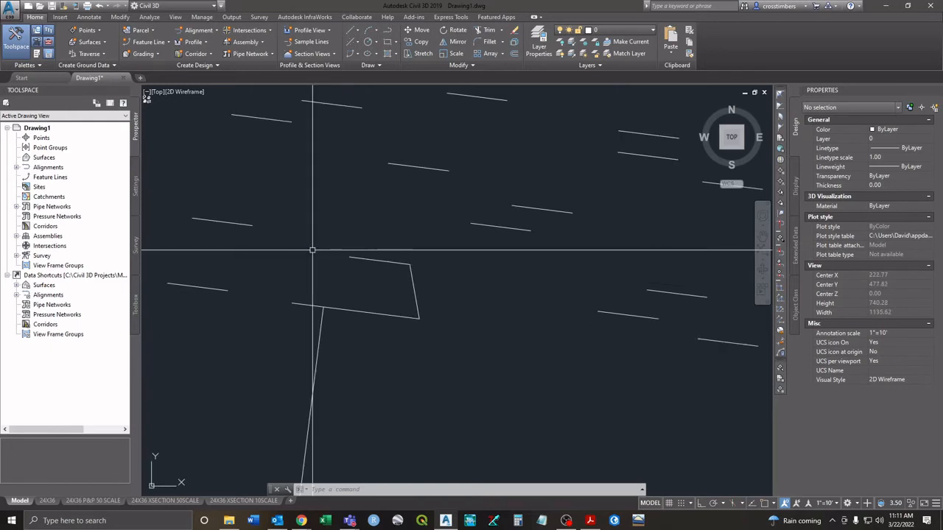
type("ME")
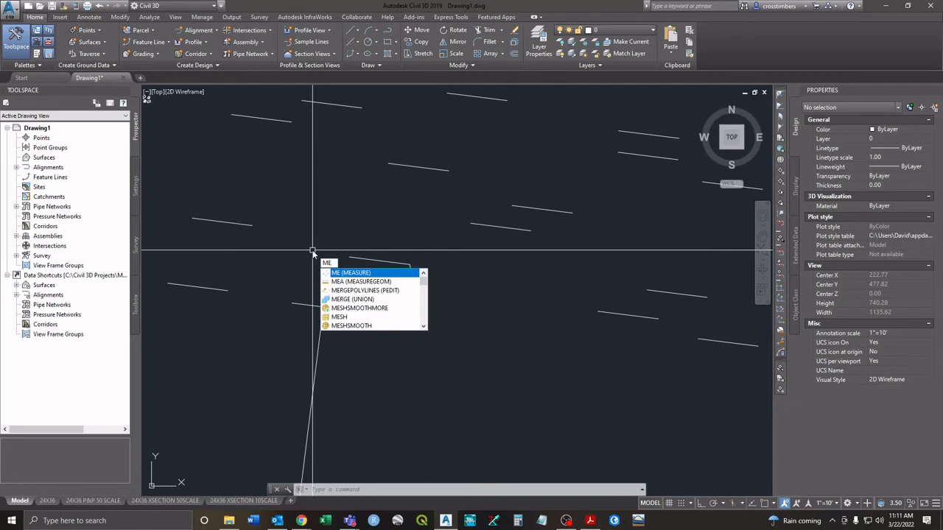
key("Return")
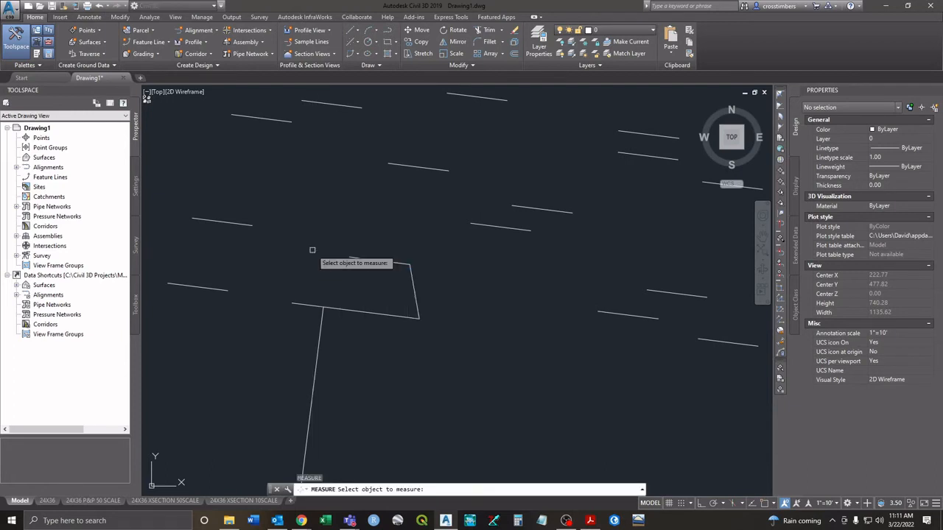
left_click(372, 260)
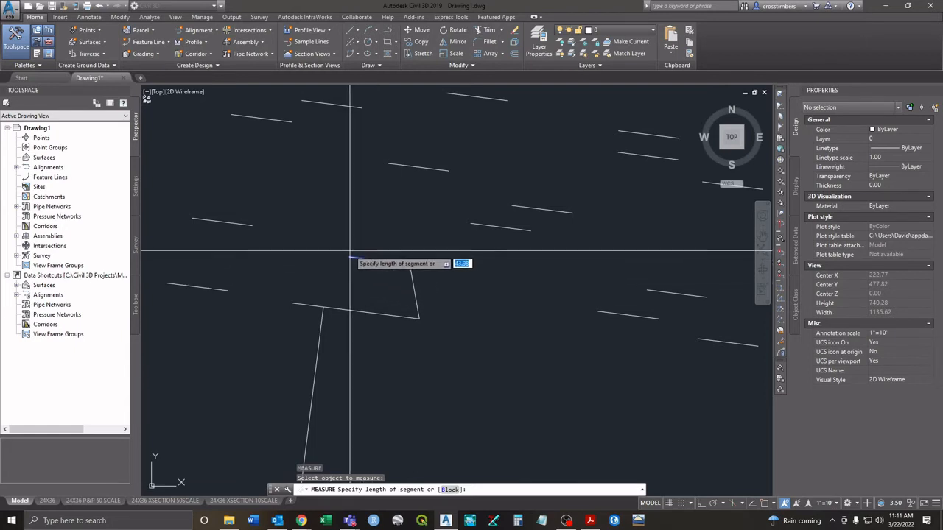
key("F3")
left_click(349, 257)
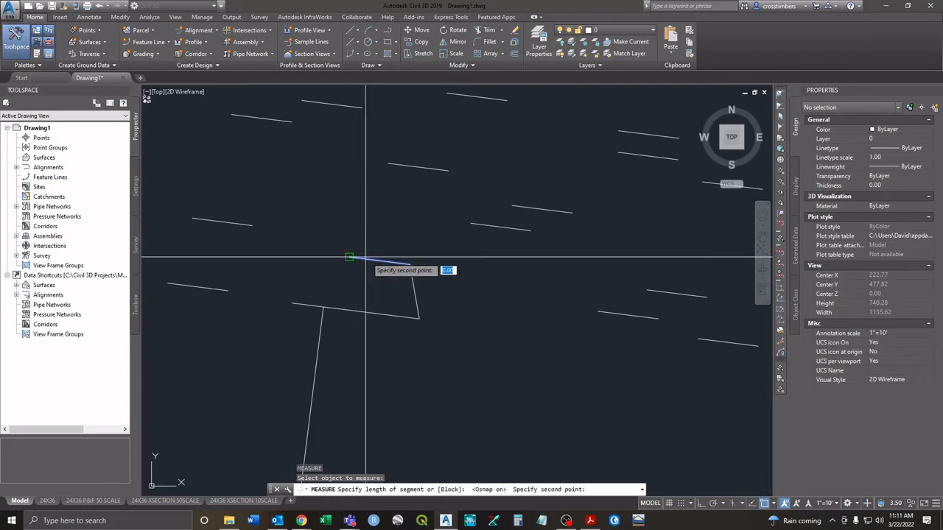
left_click(409, 265)
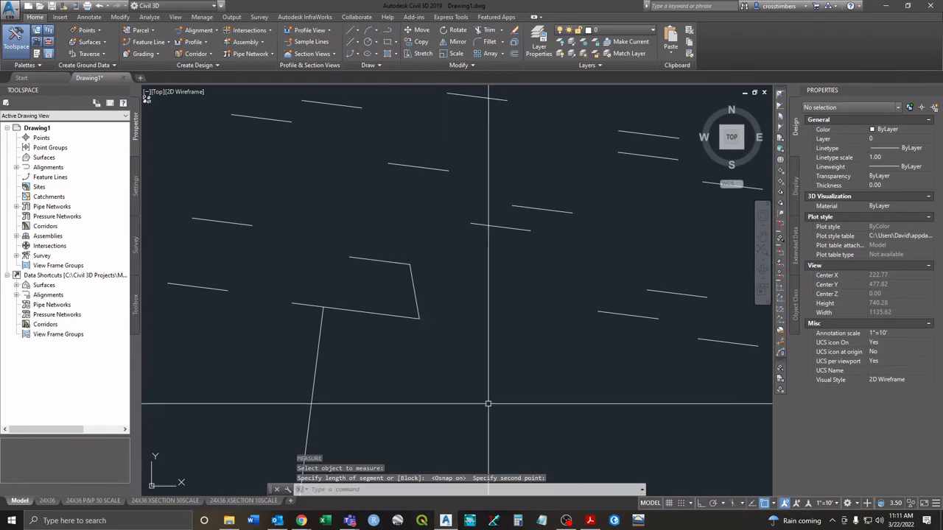
key("F2")
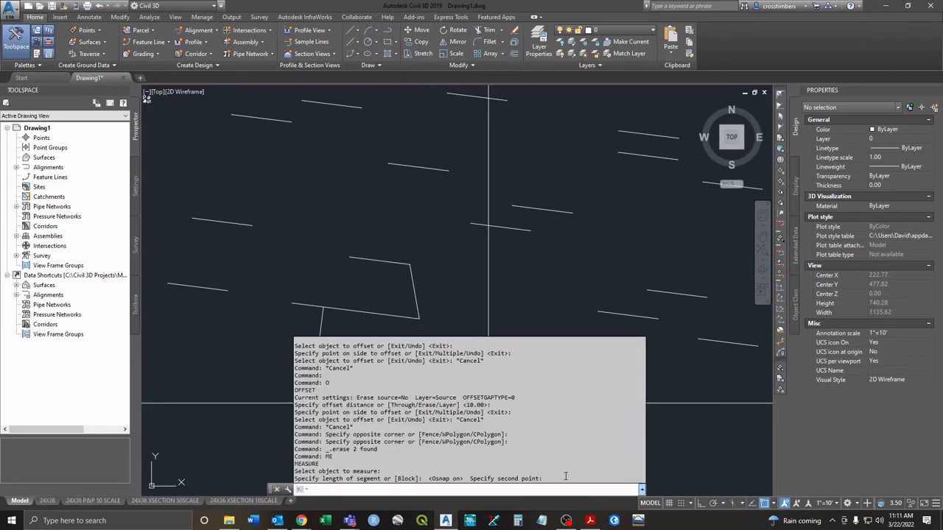
key("Escape")
key("Escape")
key("Escape")
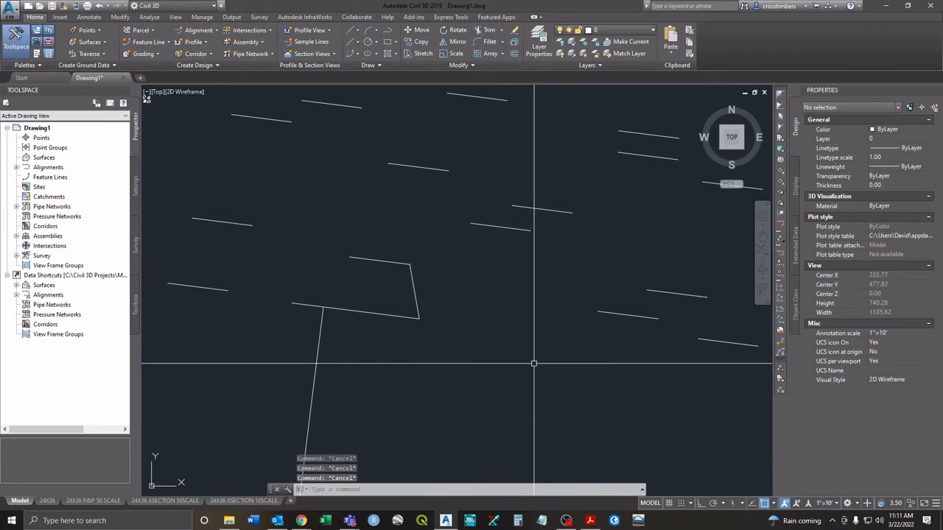
- Measure the distance between the two endpoints of the shape's upper edge with MEASUREGEOM
type("MEA")
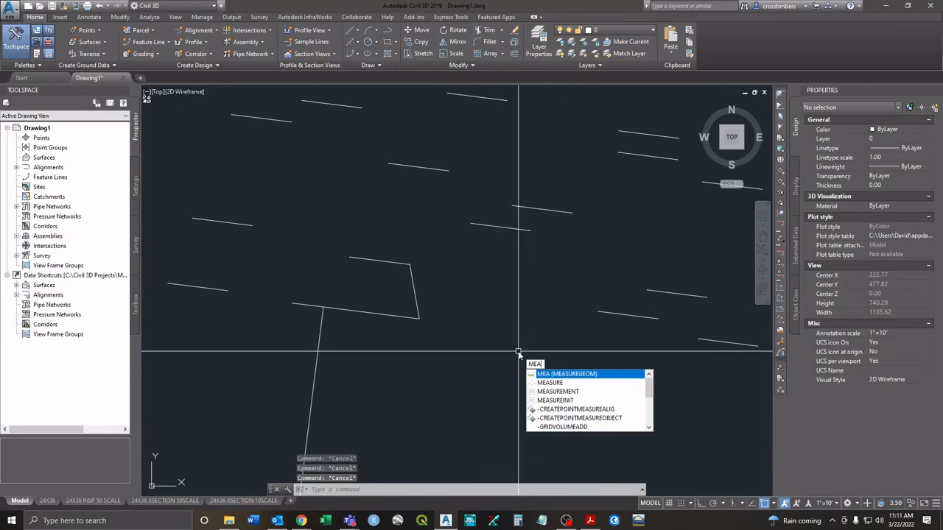
key("Return")
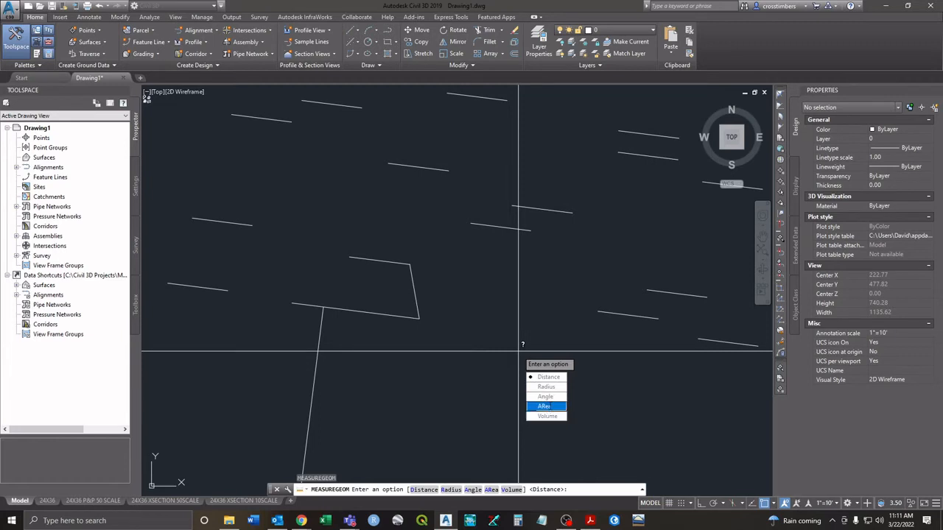
key("Up")
key("Up")
key("Return")
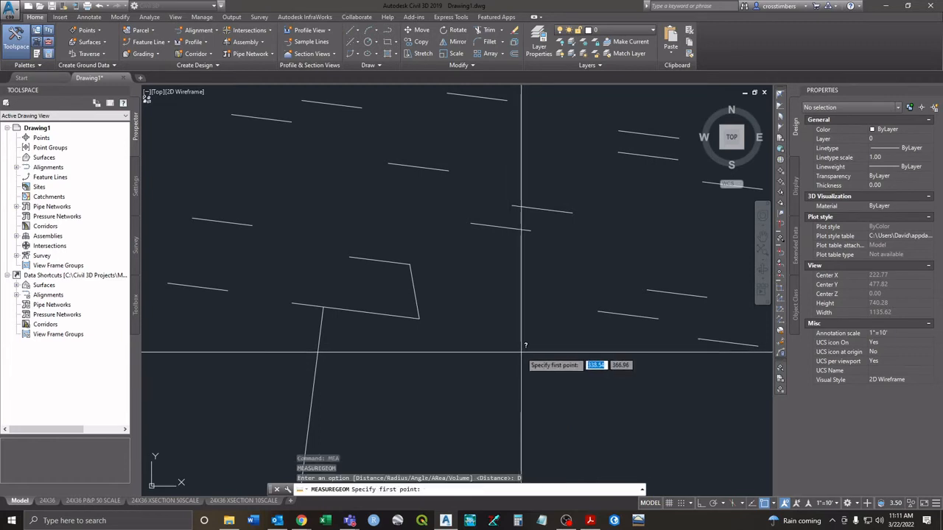
left_click(349, 257)
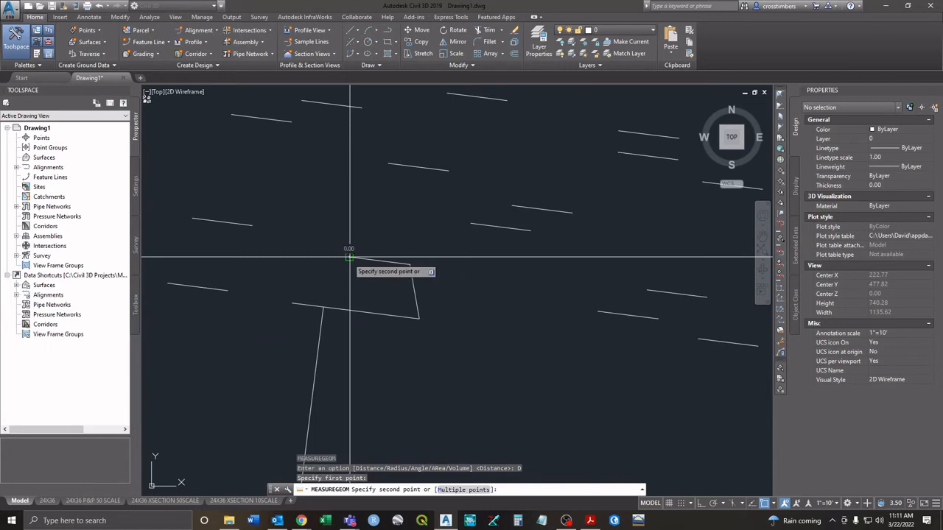
left_click(410, 264)
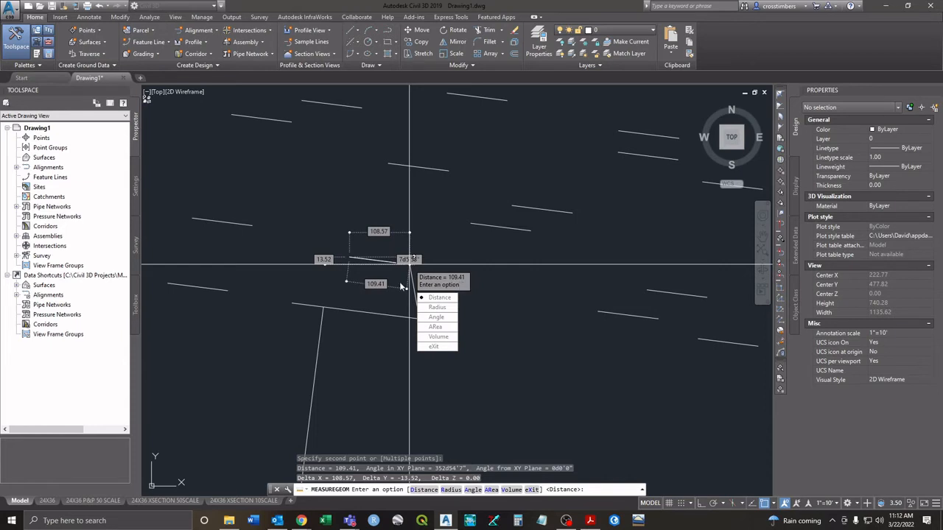
- Measure the angle between the shape's right edge and its upper edge
left_click(434, 327)
scroll(397, 254, "up", 2)
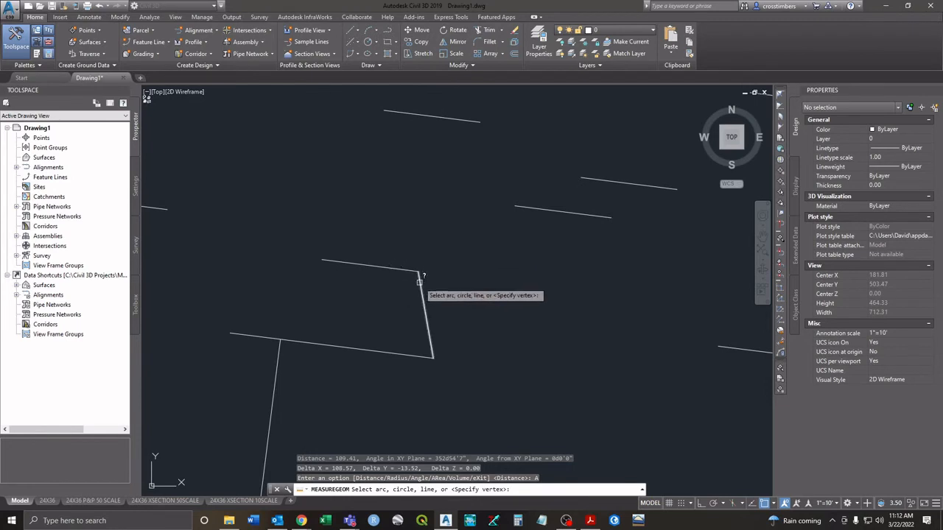
left_click(419, 281)
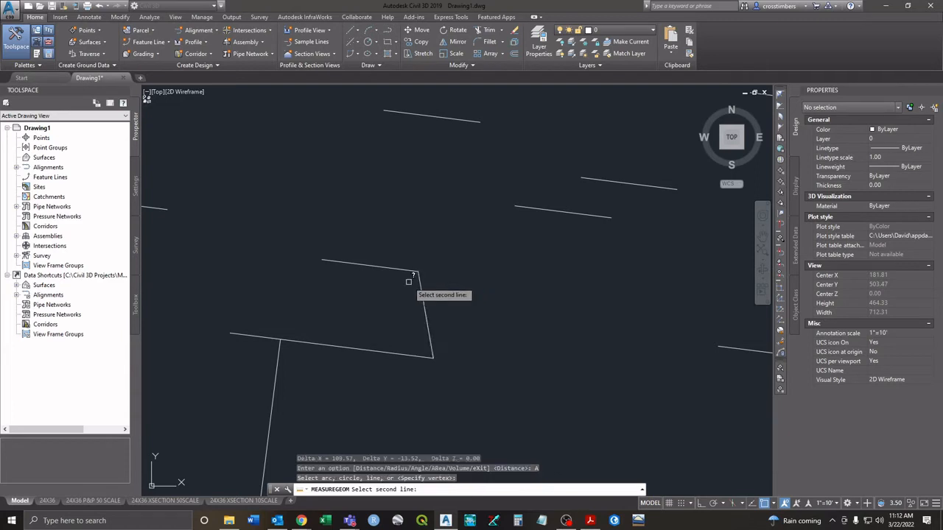
left_click(392, 269)
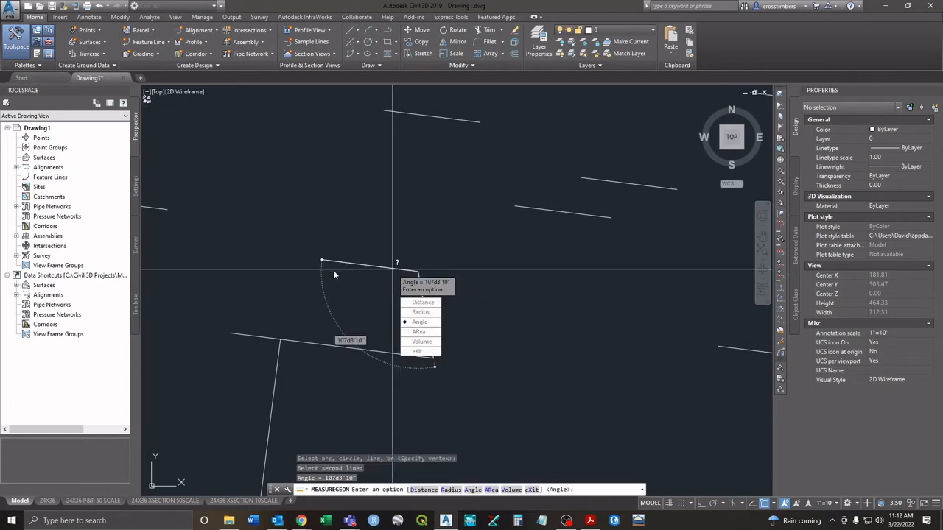
- Measure the area enclosed by the shape's four outer endpoints, starting at the lower-left one, and end the measurement
left_click(417, 333)
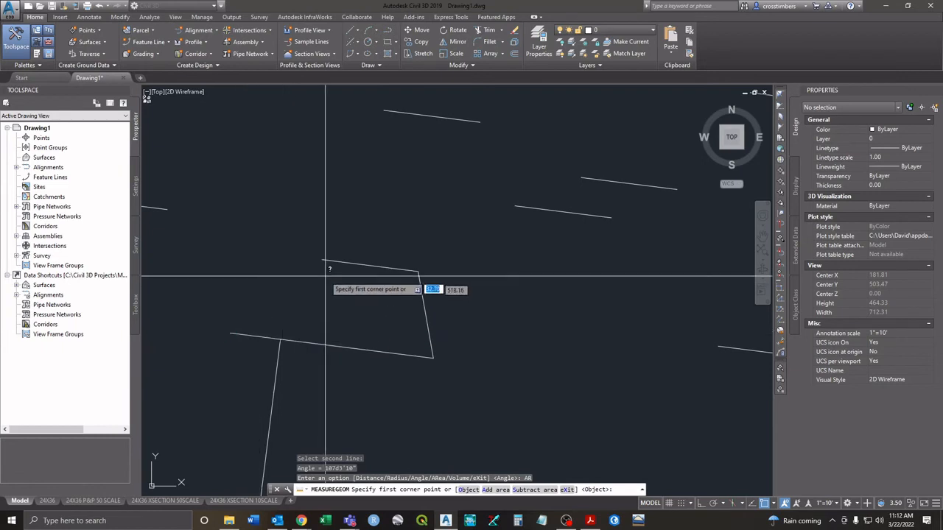
left_click(231, 333)
left_click(322, 259)
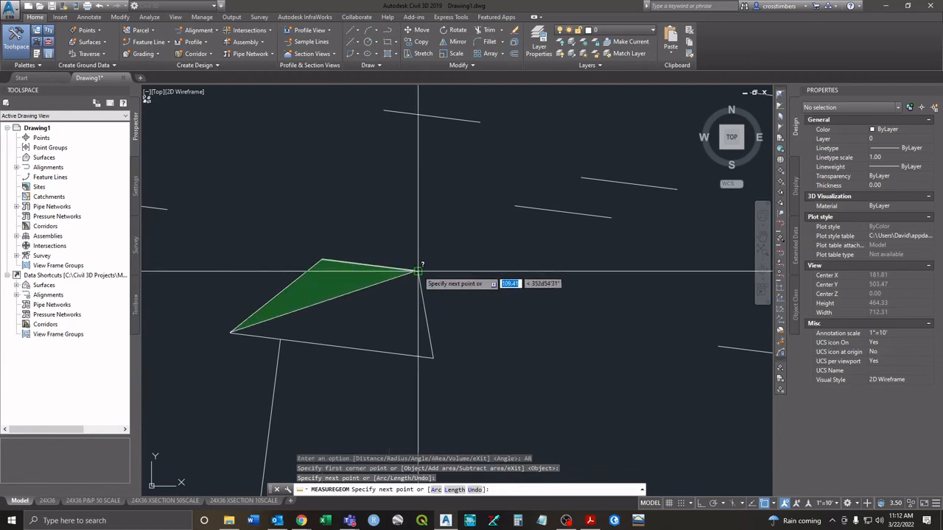
left_click(419, 271)
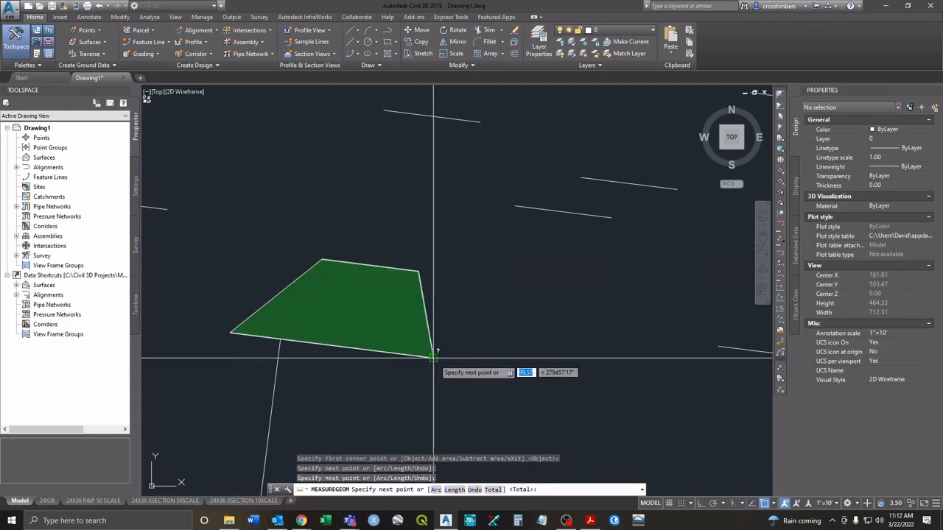
left_click(433, 357)
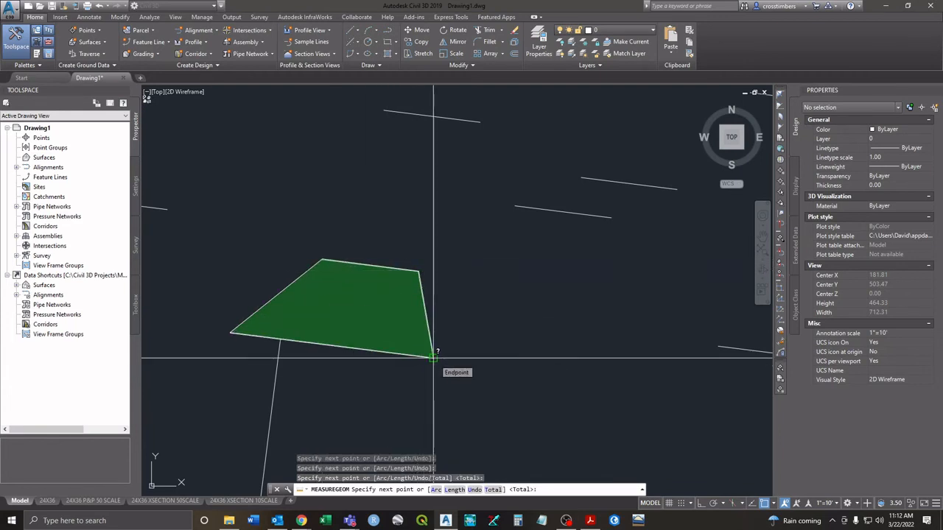
right_click(434, 359)
left_click(451, 366)
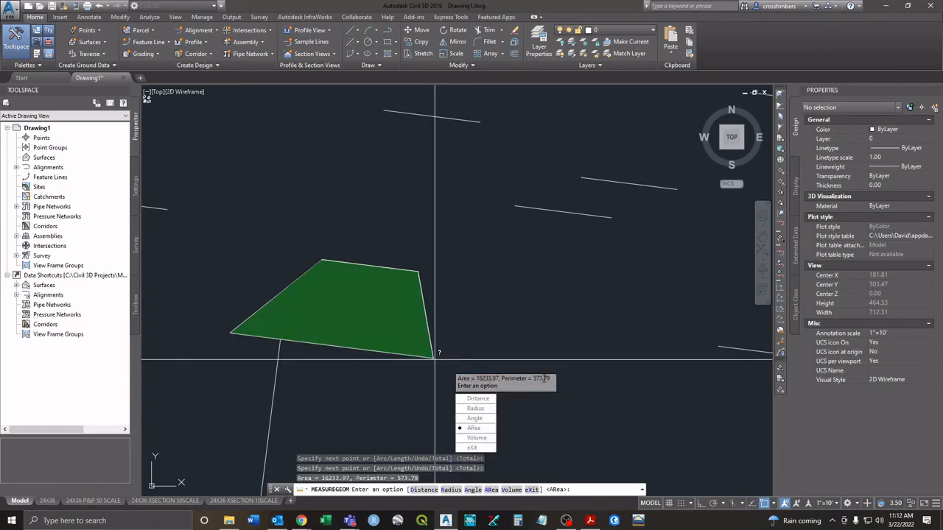
left_click(471, 448)
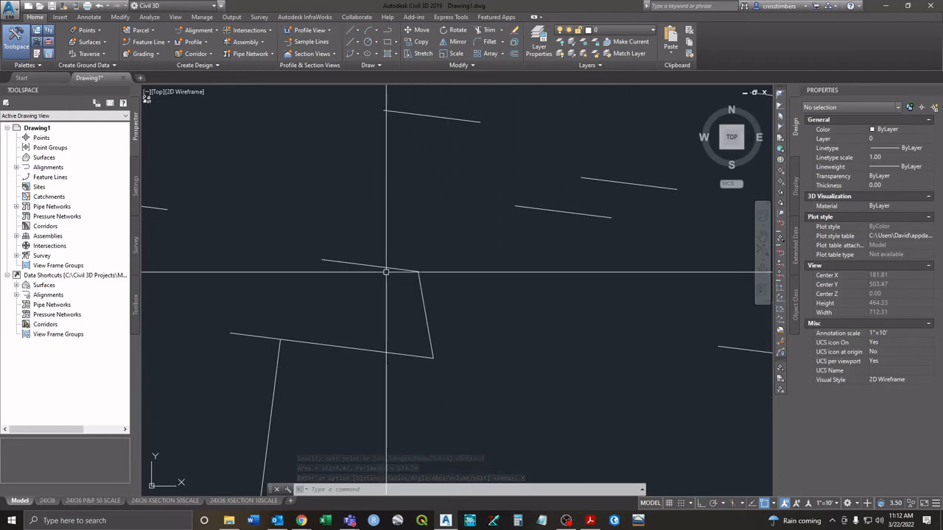
- Select the shape's upper and right edges together to check their length property, then clear the selection
left_click(415, 270)
left_click(424, 294)
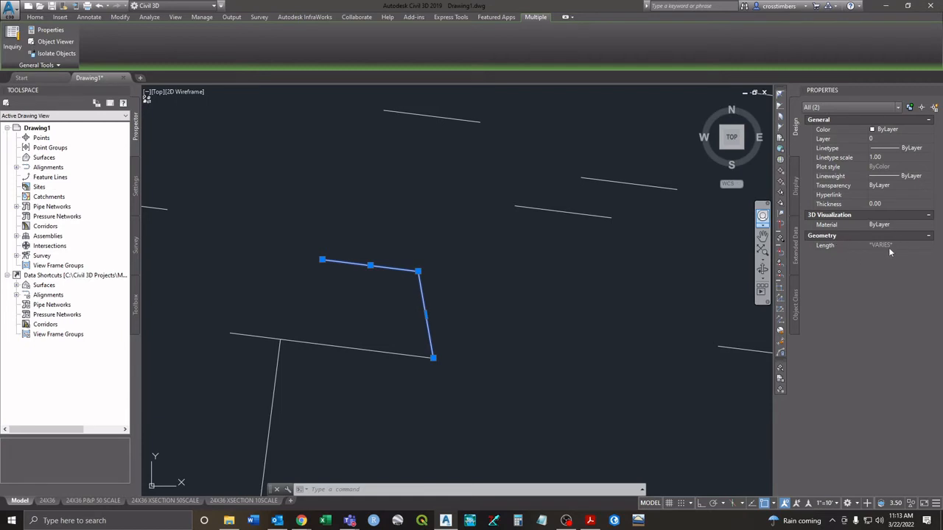
key("Escape")
key("Escape")
- Draw an open two-segment polyline about 245 long outside the shape, roughly following its upper and right edges
type("pl")
key("Return")
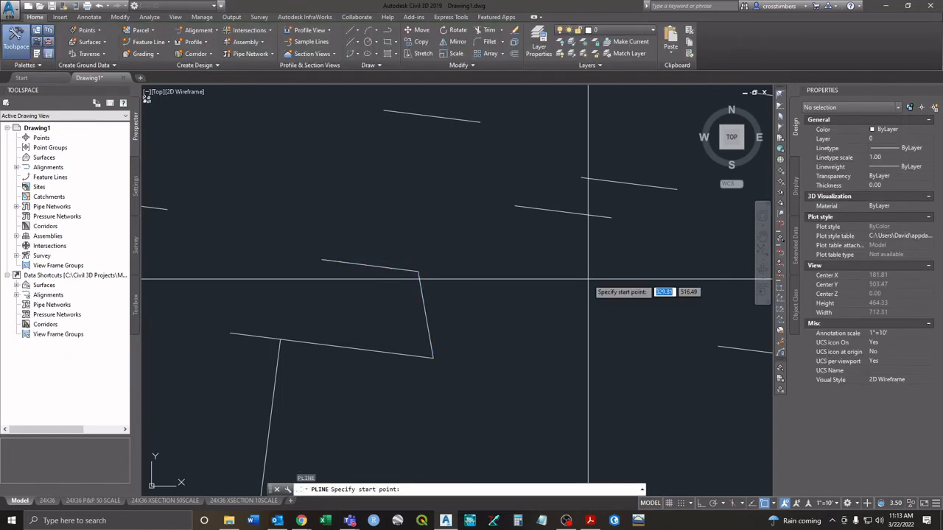
left_click(370, 233)
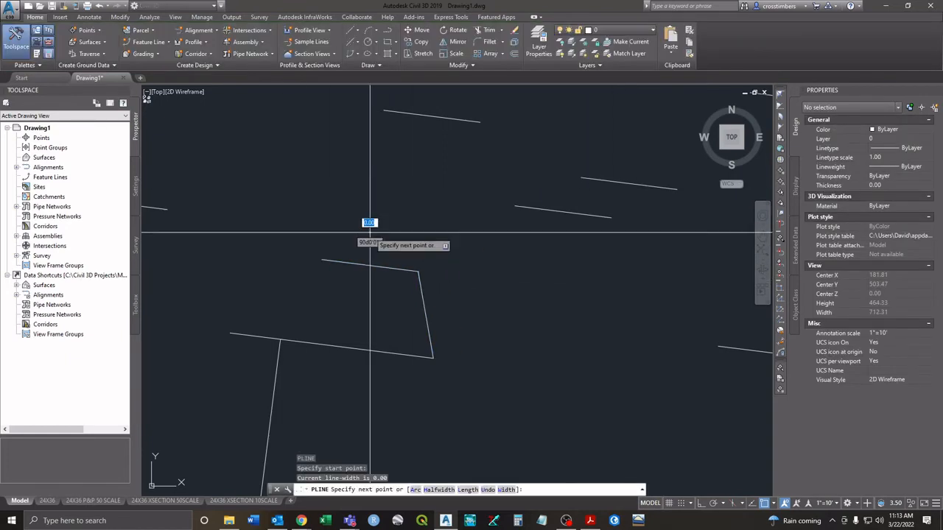
left_click(464, 239)
left_click(487, 361)
right_click(487, 361)
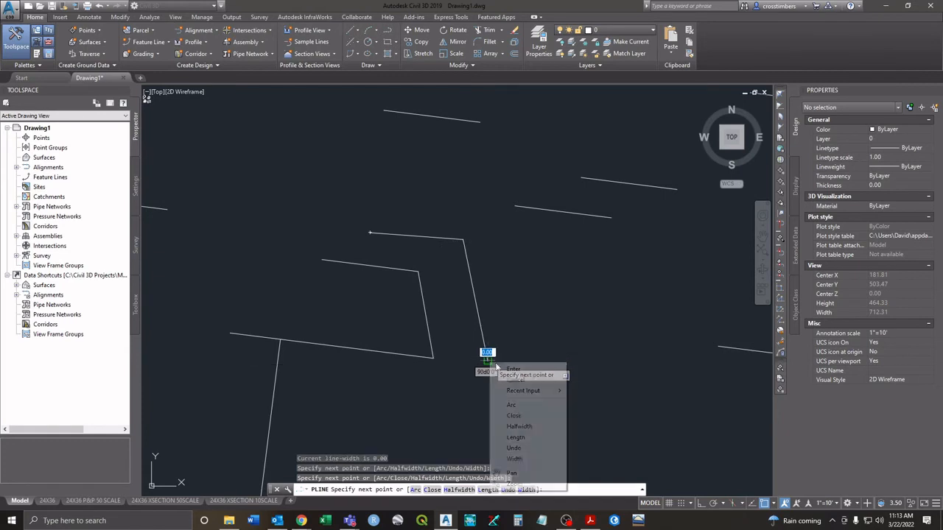
left_click(498, 371)
- Check the total length of the new polyline in its properties and clear the selection
right_click(475, 285)
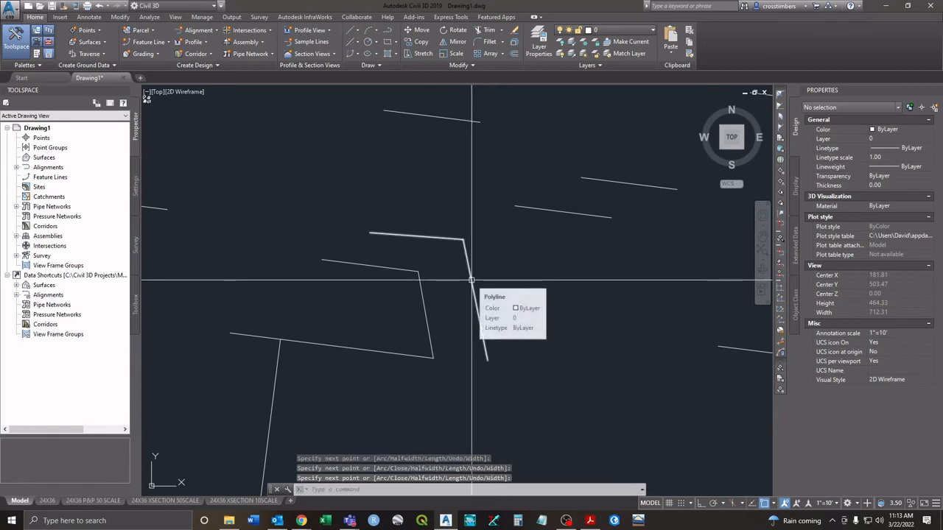
left_click(501, 294)
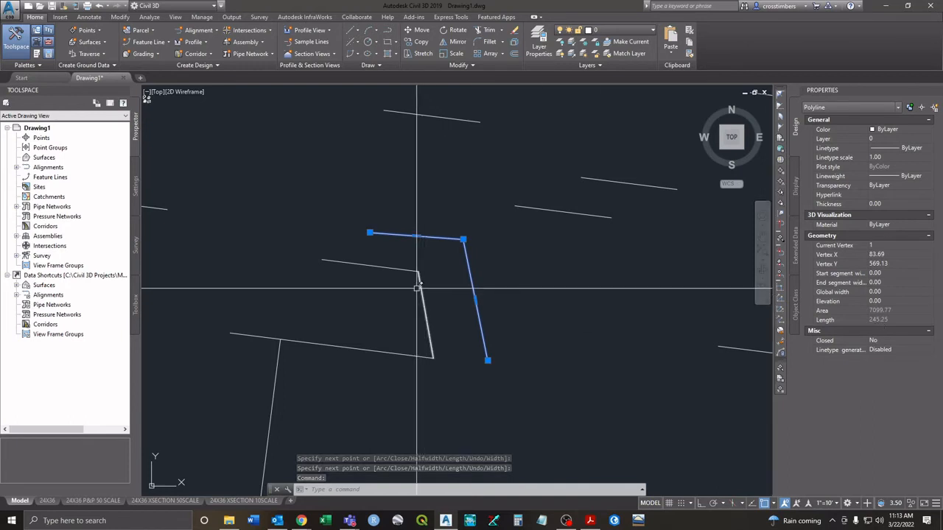
key("Escape")
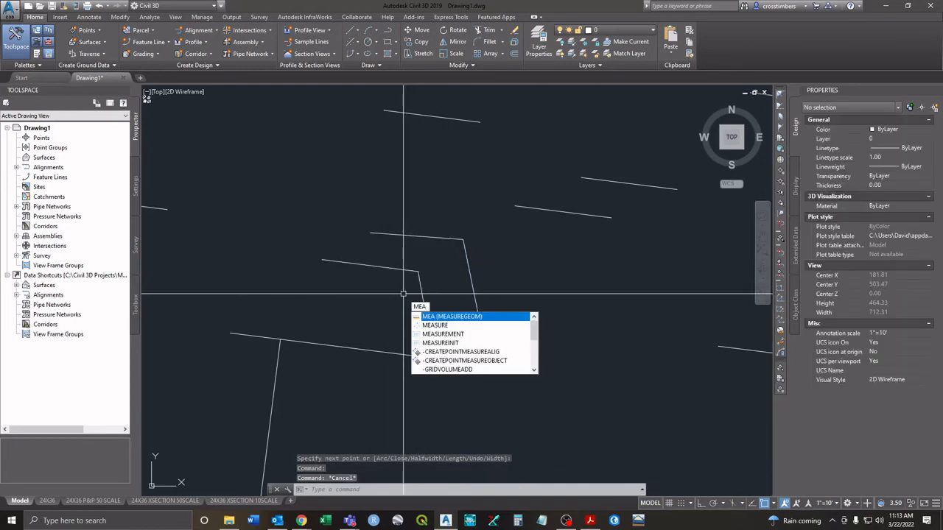
- Measure the cumulative distance along the shape's upper and right edges with MEASUREGEOM's Multiple points option, then exit the measurement
key("Return")
type("d")
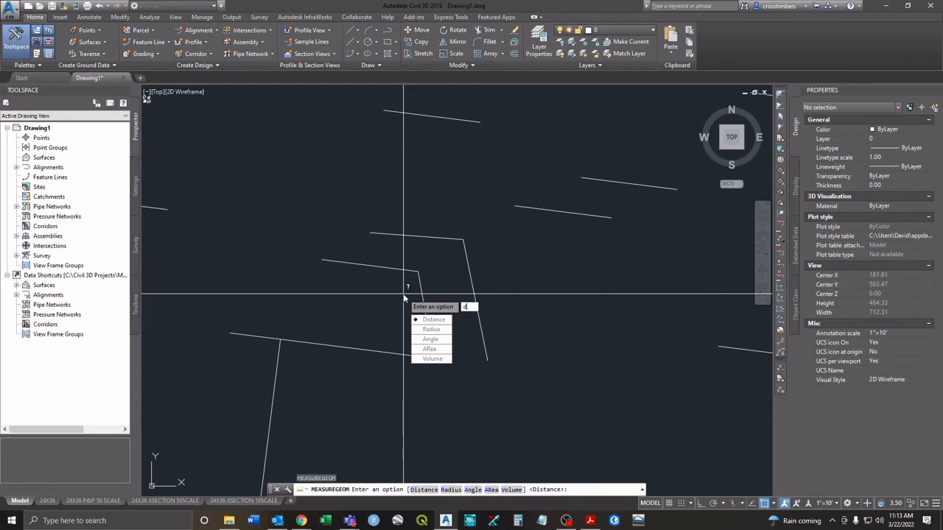
key("Return")
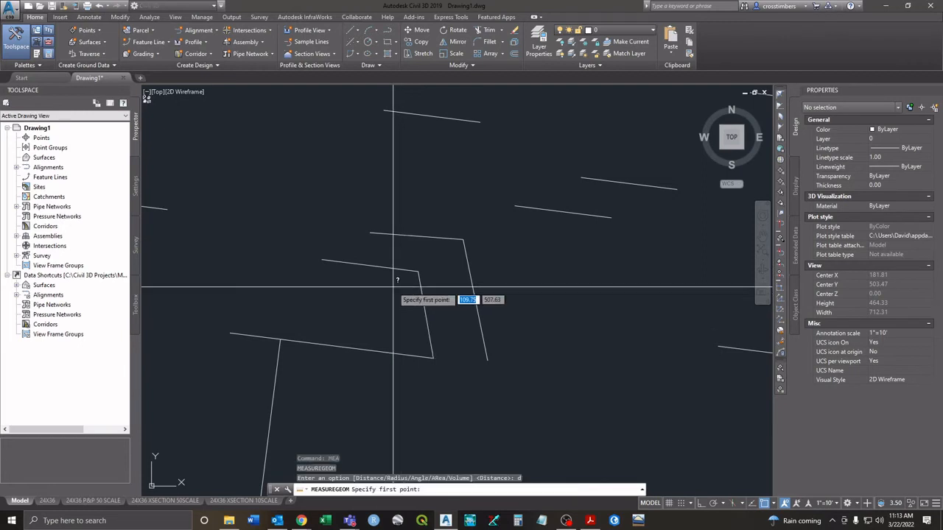
left_click(322, 259)
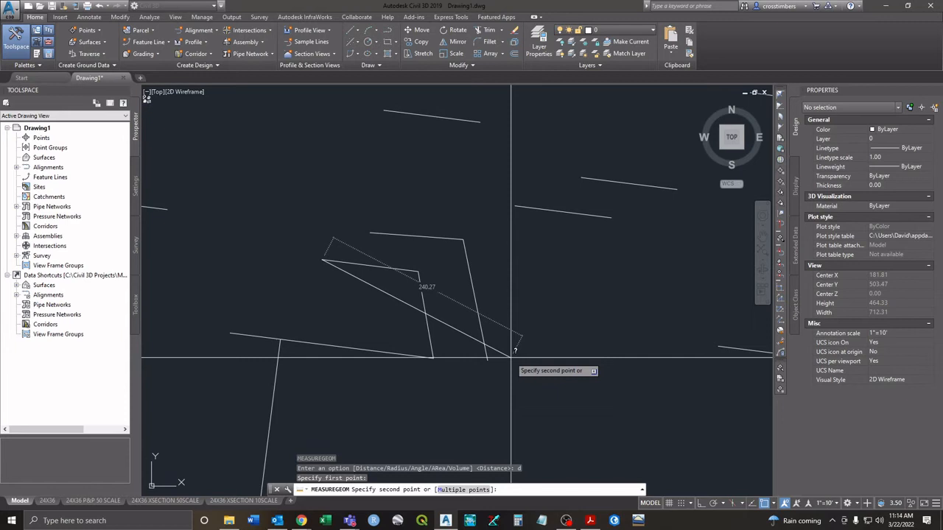
type("m")
key("Return")
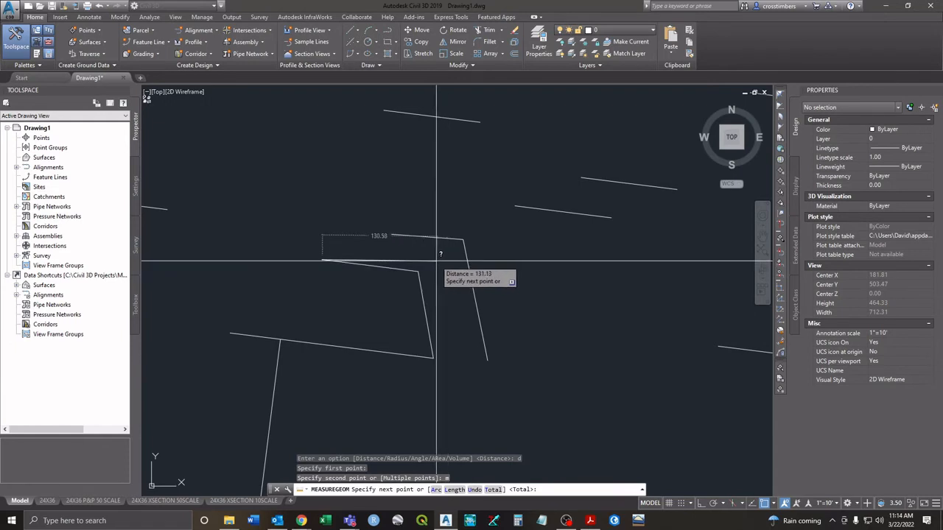
left_click(418, 271)
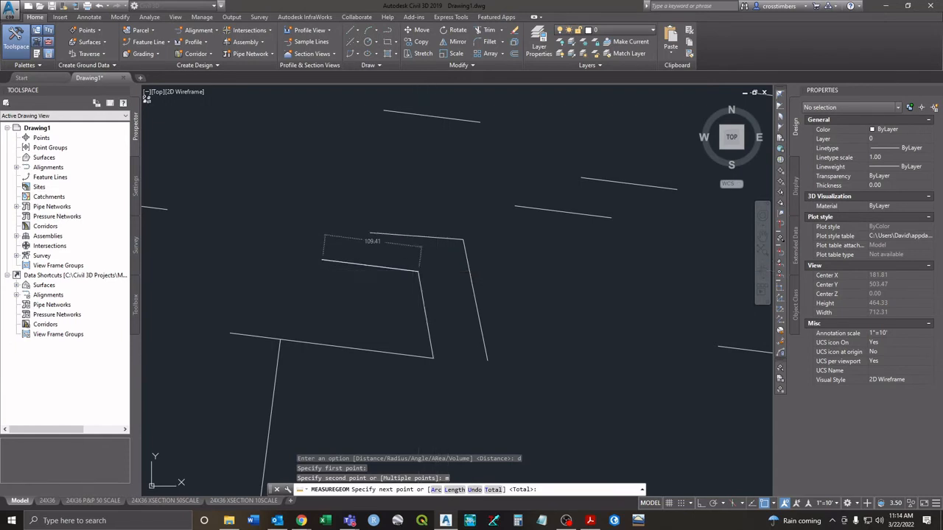
left_click(433, 358)
right_click(440, 357)
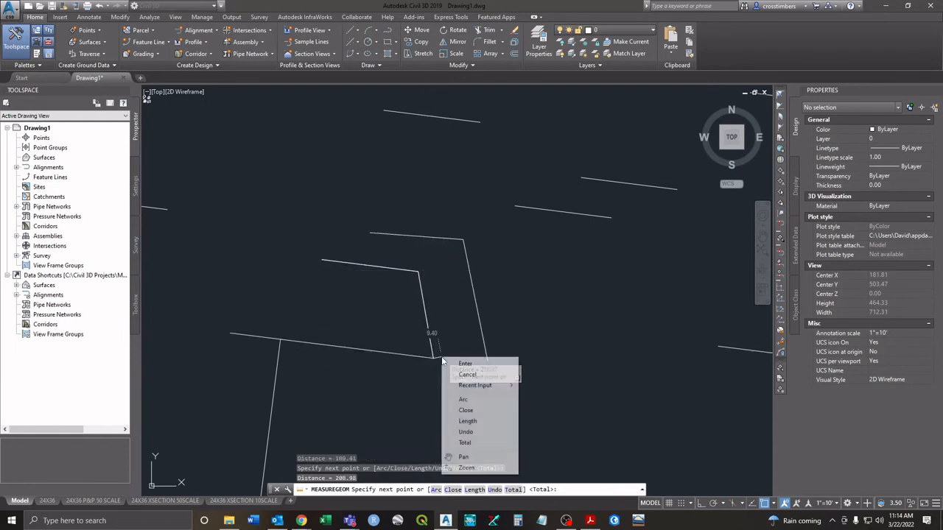
left_click(464, 363)
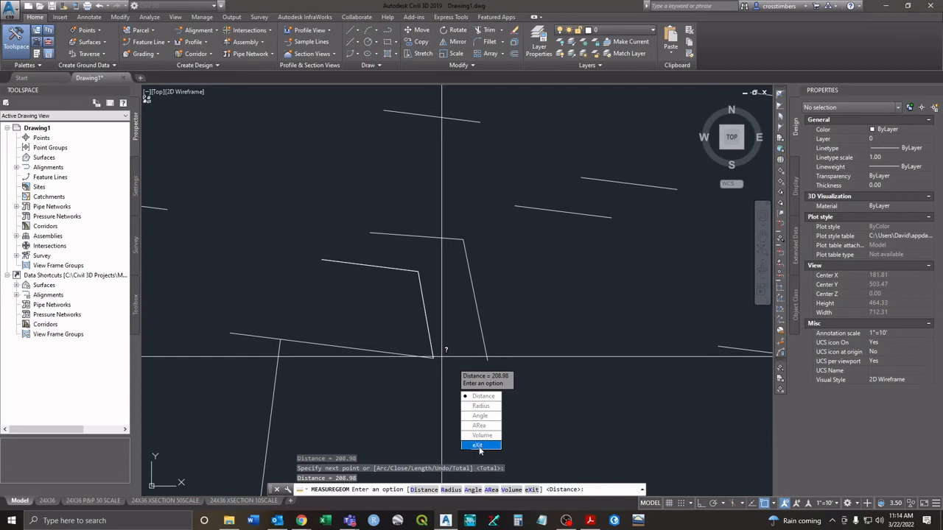
type("x")
key("Return")
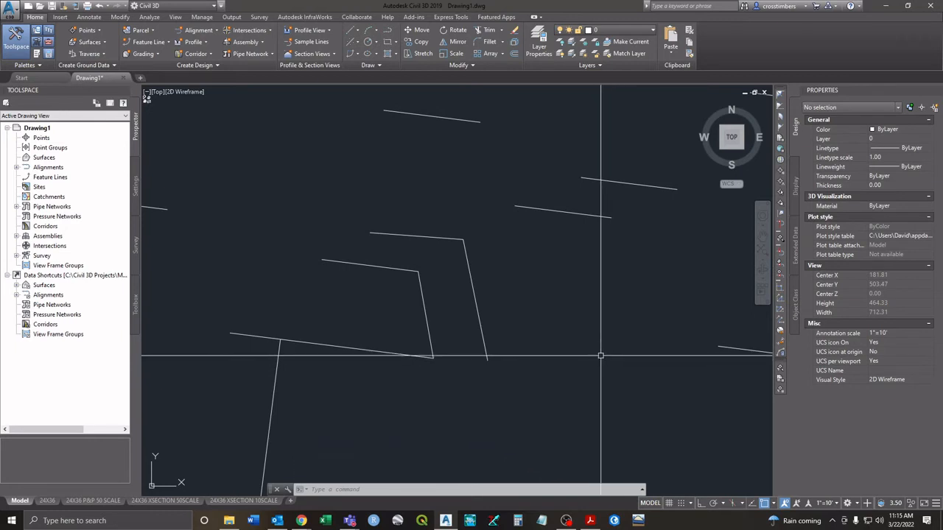
- Draw a line 50 long at 45d in the empty area away from the existing lines and check its properties
scroll(600, 356, "down", 6)
scroll(531, 355, "up", 2)
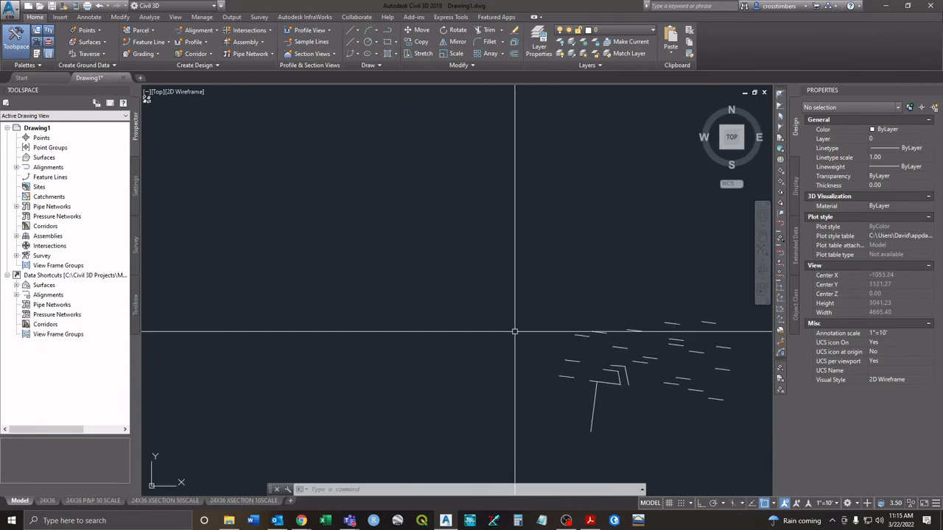
middle_click_drag(445, 322, 509, 322)
scroll(357, 283, "up", 2)
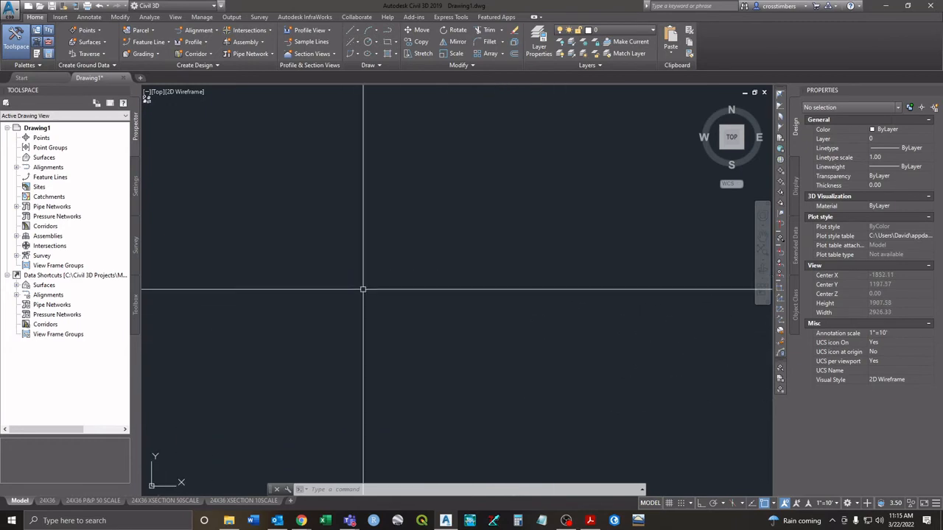
type("l")
key("Return")
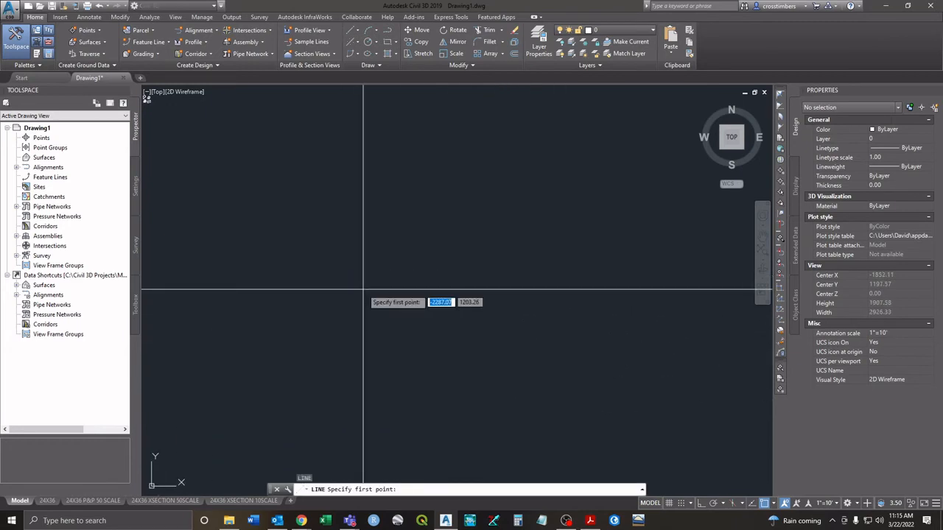
left_click(397, 314)
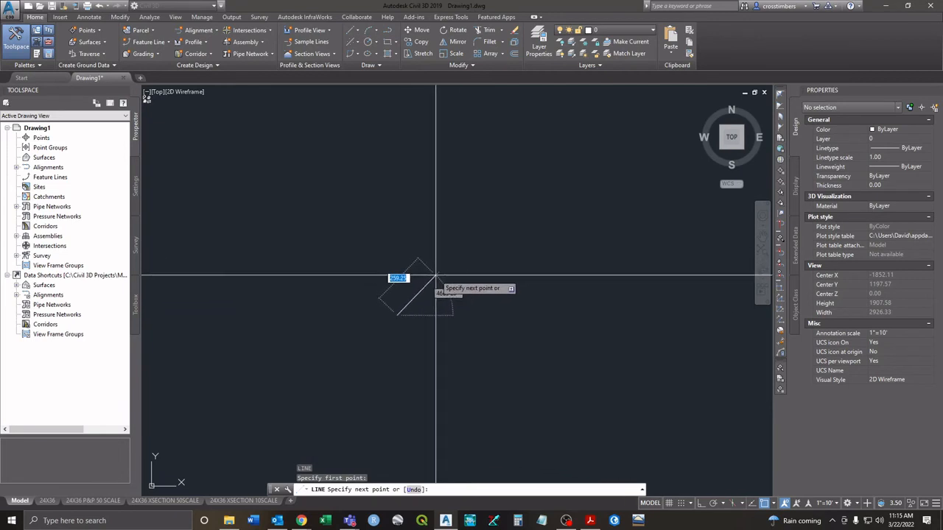
type("50")
key("Tab")
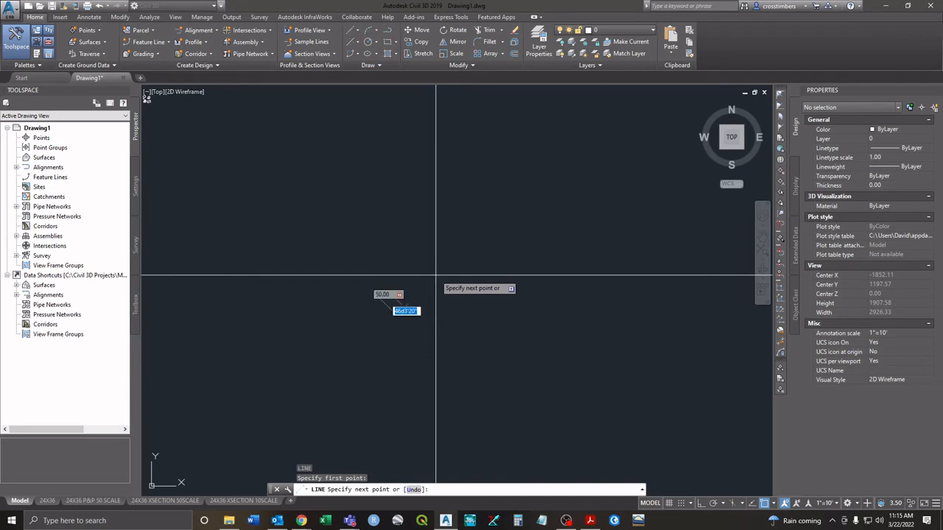
type("45d")
key("Return")
right_click(448, 270)
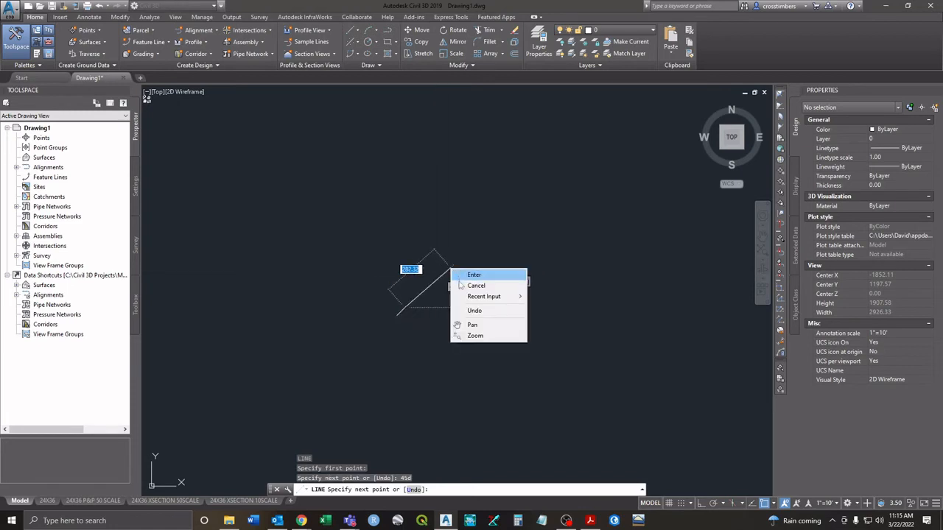
left_click(466, 274)
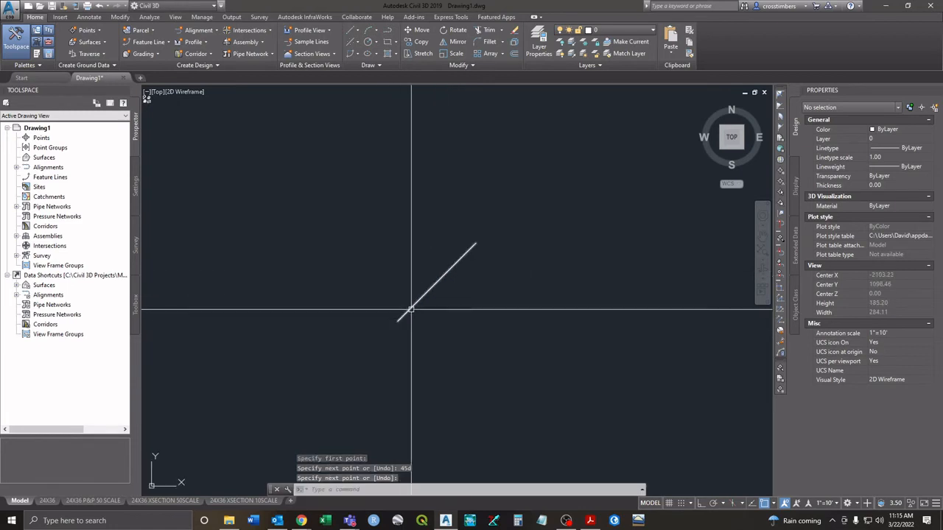
left_click(407, 311)
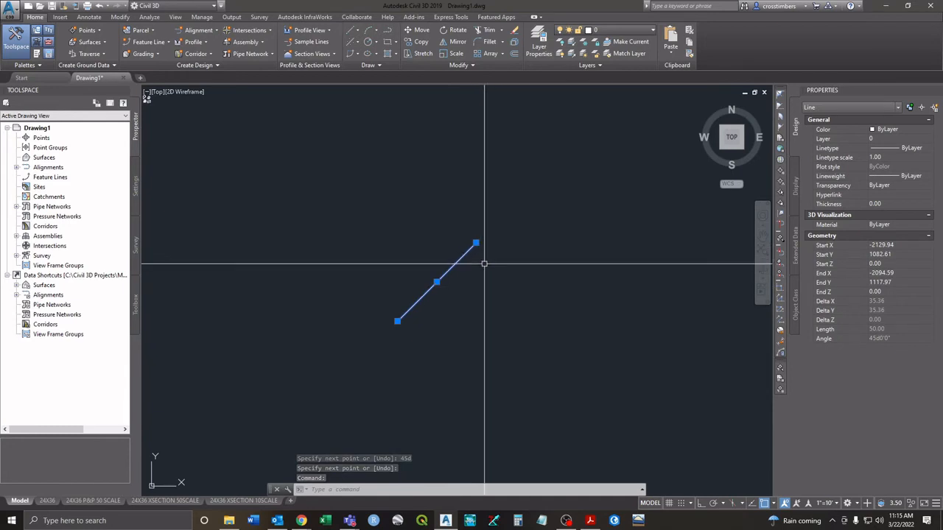
key("Escape")
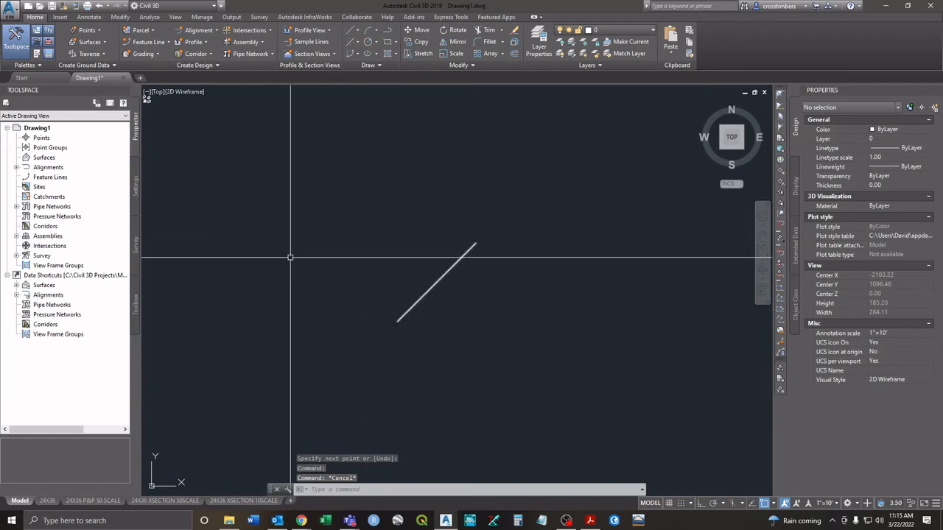
- Draw a line 50 long at an angle of 135 degrees from the lower end of the existing diagonal line
type("l")
key("Return")
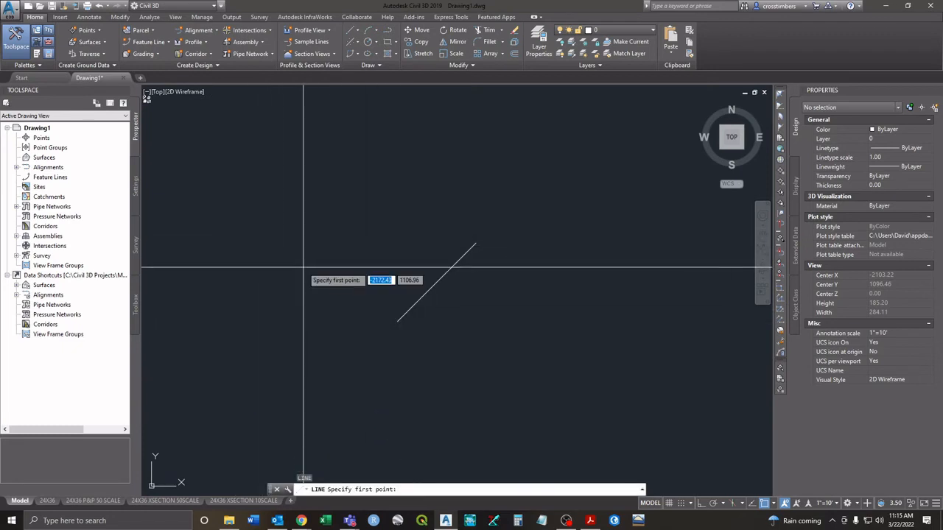
left_click(398, 321)
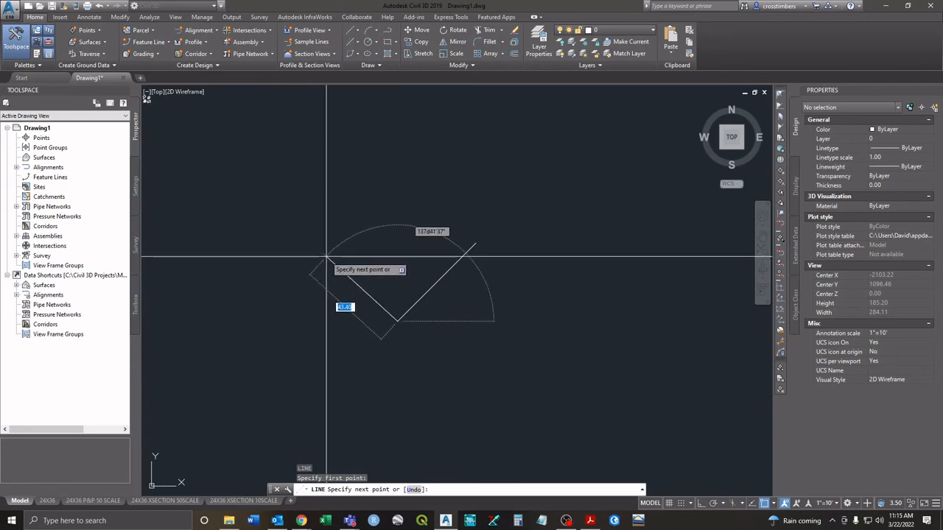
type("50")
key("Tab")
type("135")
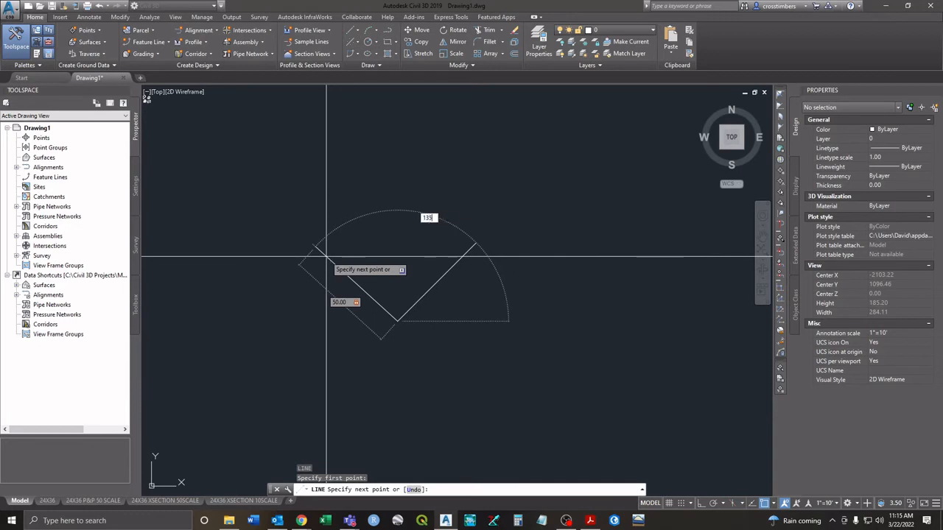
key("Return")
key("Return")
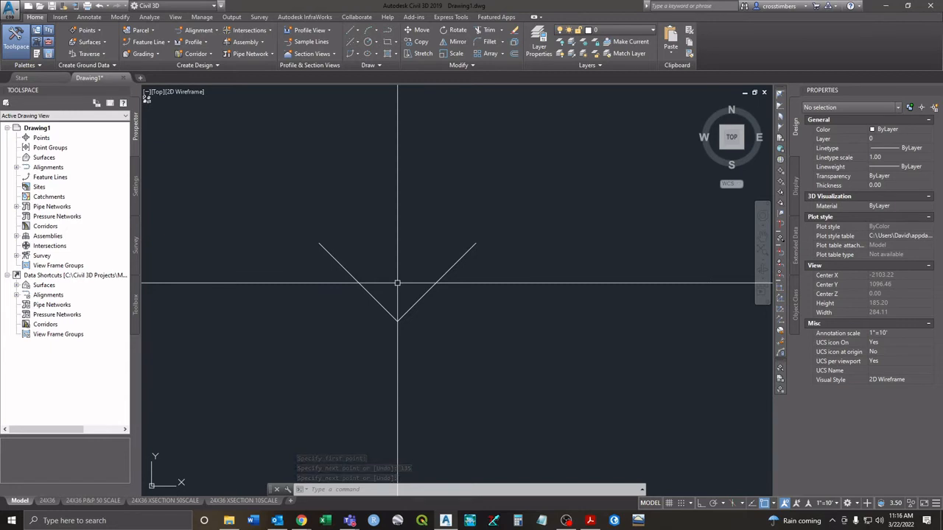
- Draw a line from the shared vertex with the transparent 'BD command, using quadrant 3, bearing 45 and distance 50, and check its properties
type("l")
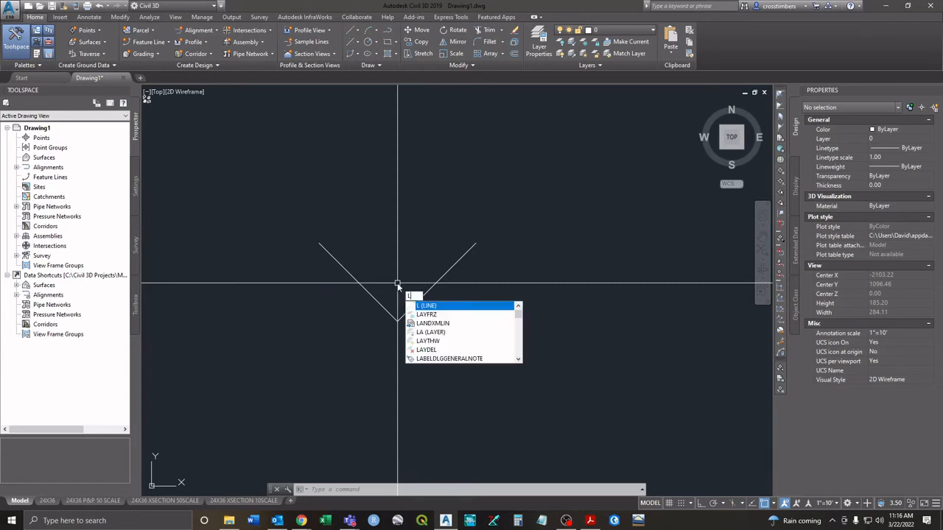
key("Return")
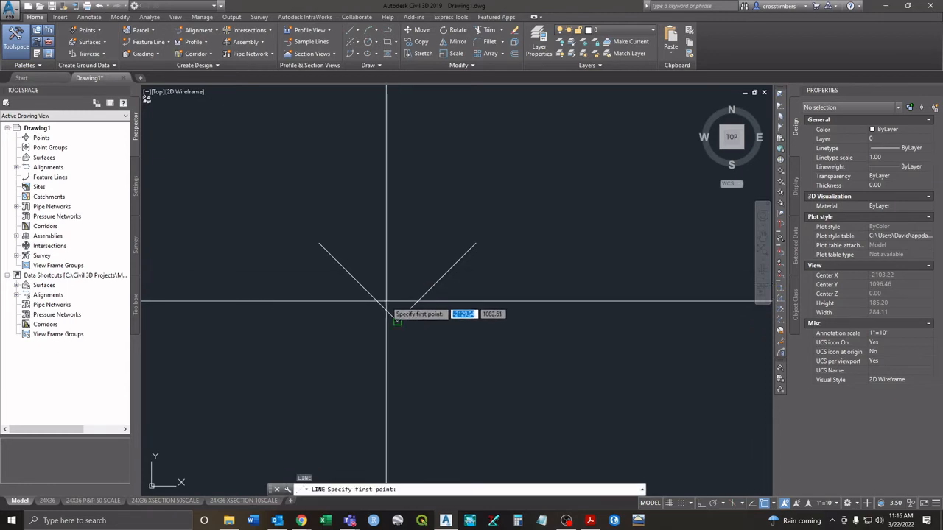
left_click(397, 321)
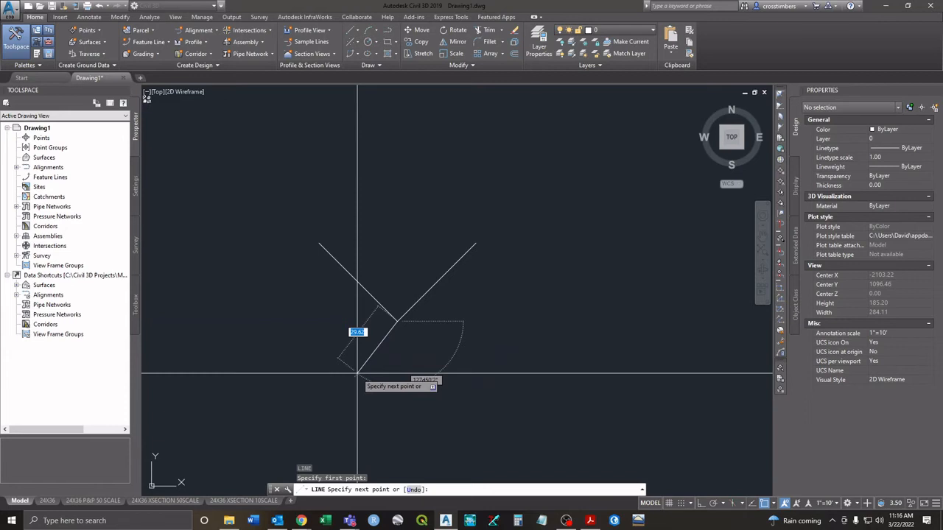
type("'b")
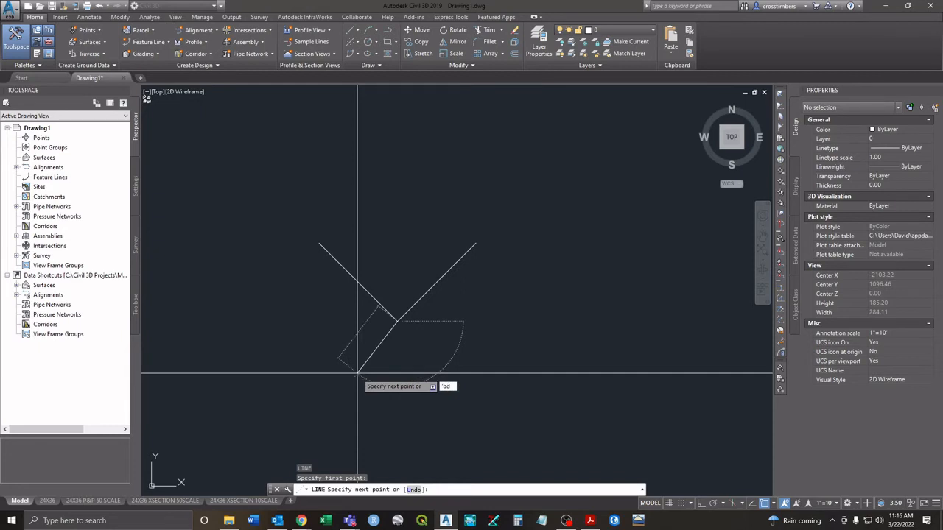
type("d")
key("Return")
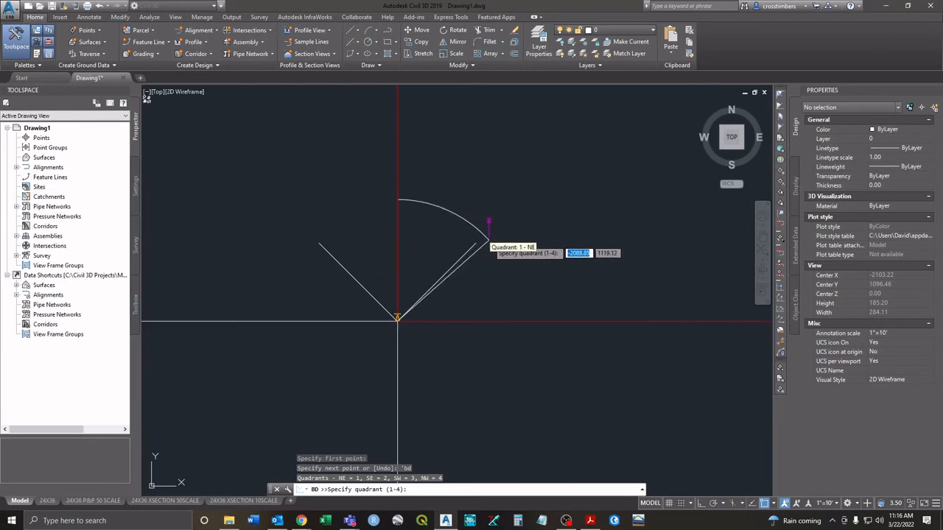
middle_click_drag(341, 358, 372, 298)
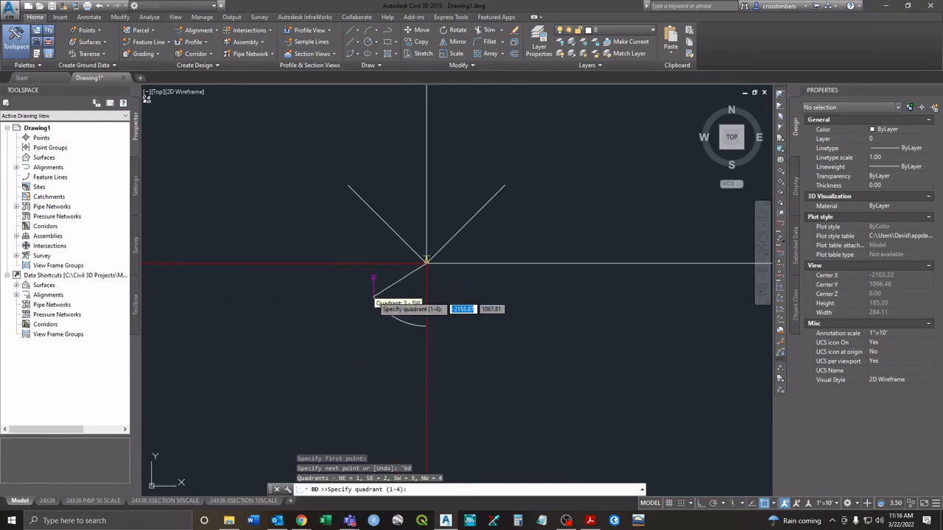
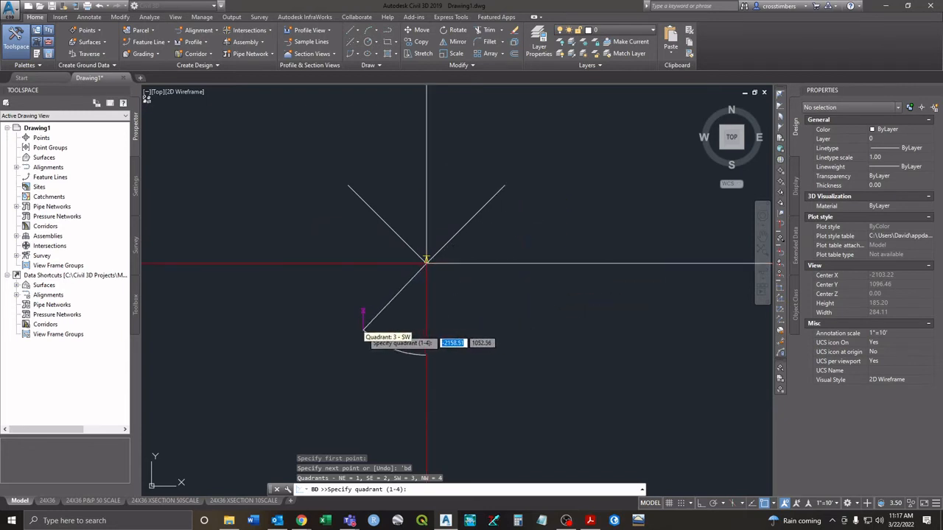
type("3")
key("Return")
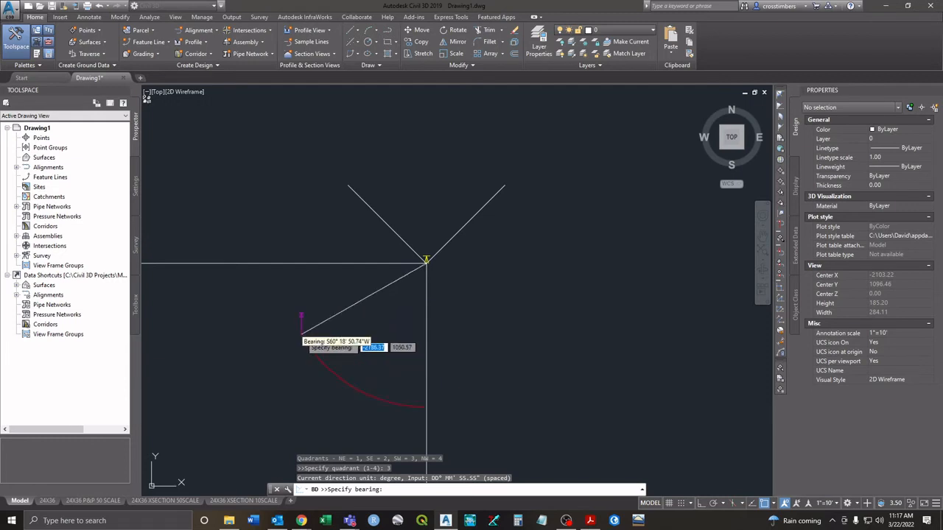
type("45")
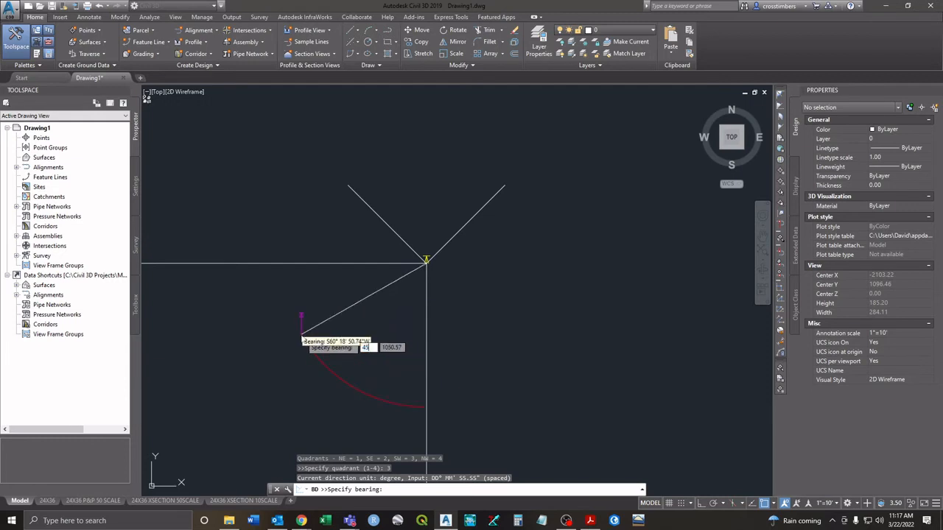
key("Return")
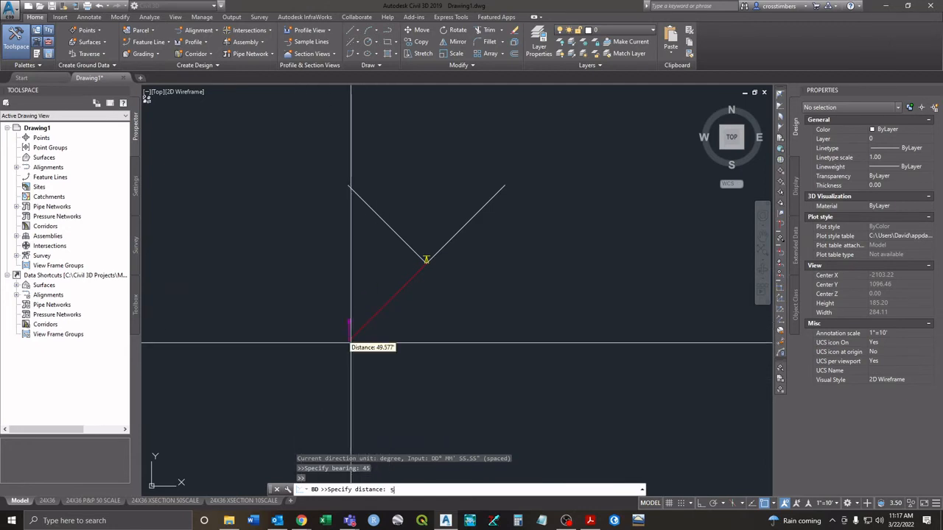
type("50")
key("Return")
key("Return")
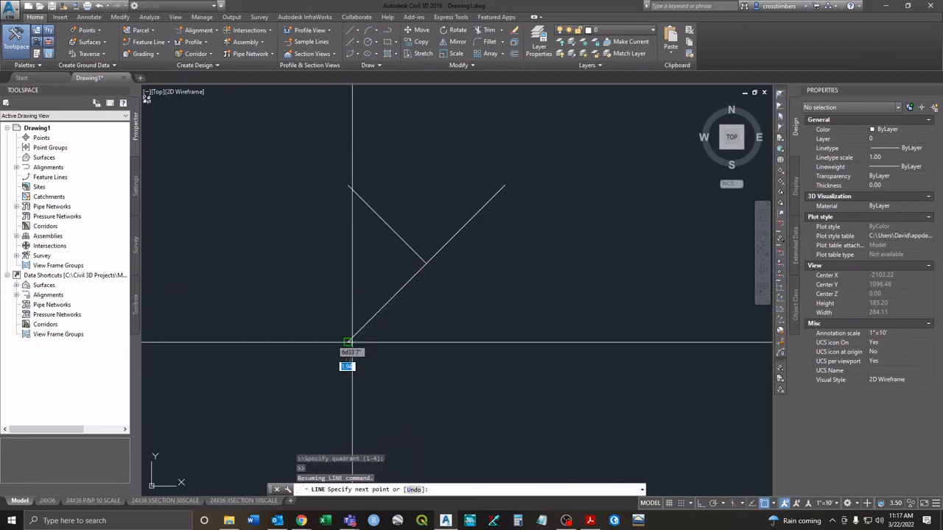
key("Escape")
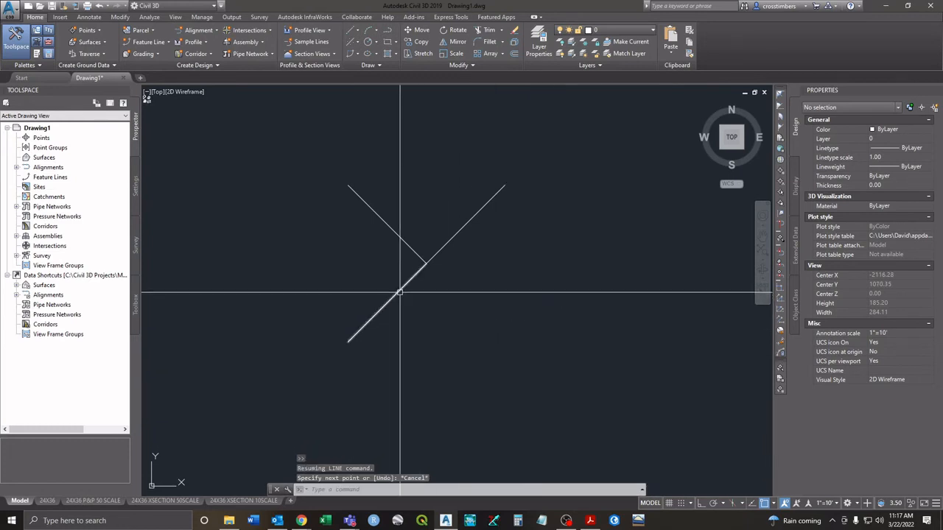
left_click(385, 313)
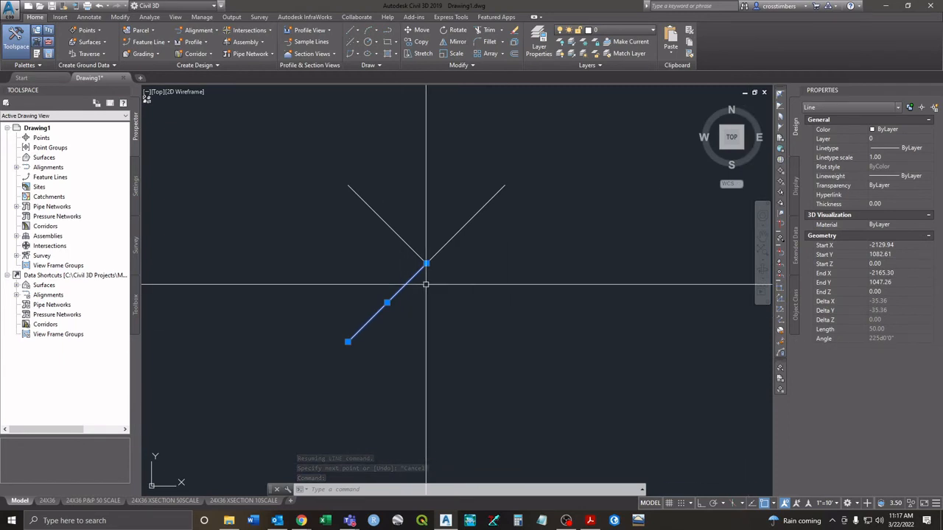
key("Escape")
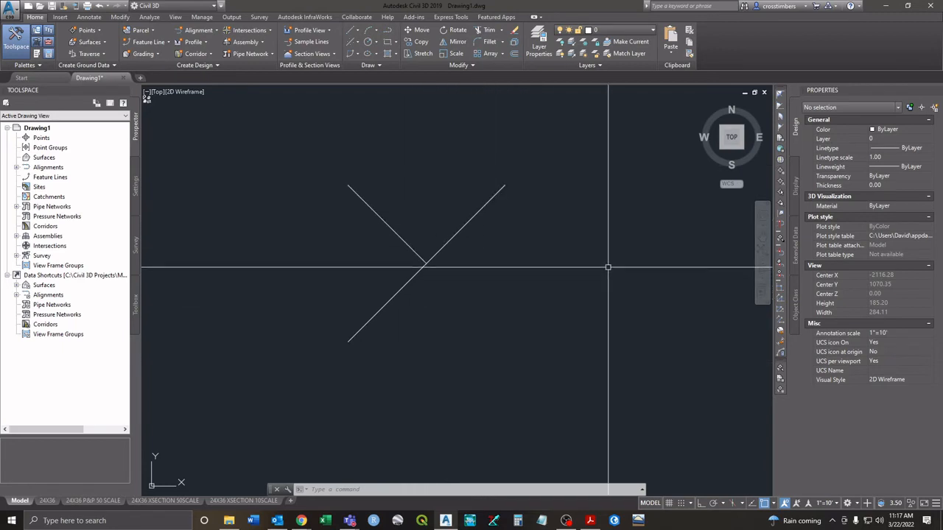
- Draw a separate line east of the three joined lines with 'BD, using the NE quadrant, bearing 45d0'0" and distance 50
scroll(562, 280, "down", 5)
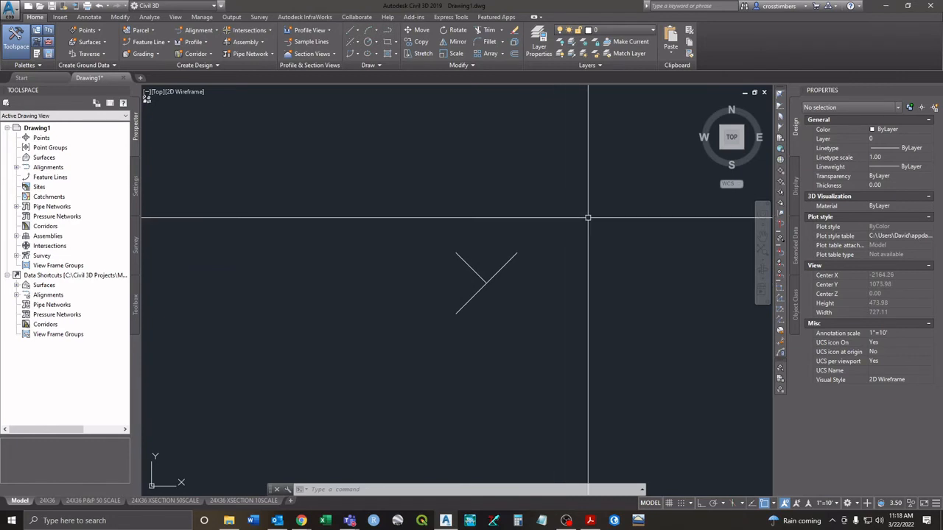
middle_click_drag(588, 218, 486, 222)
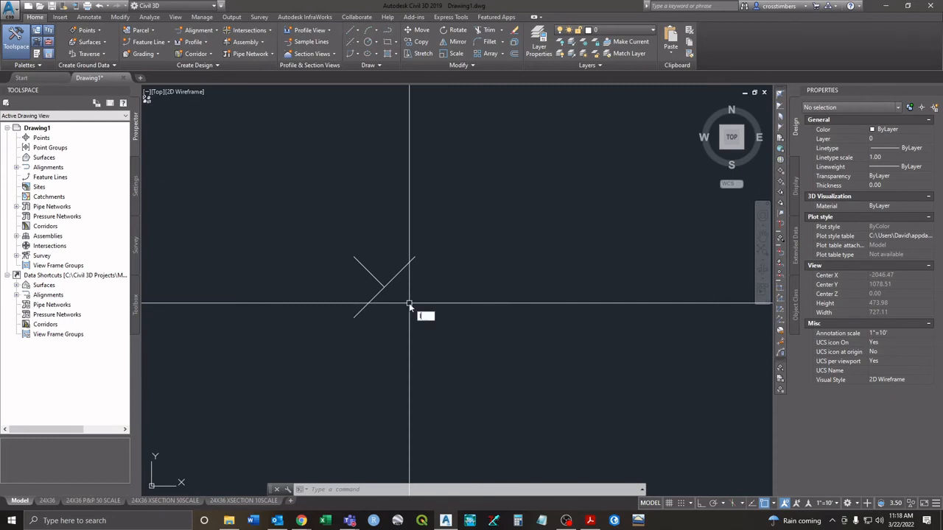
key("Return")
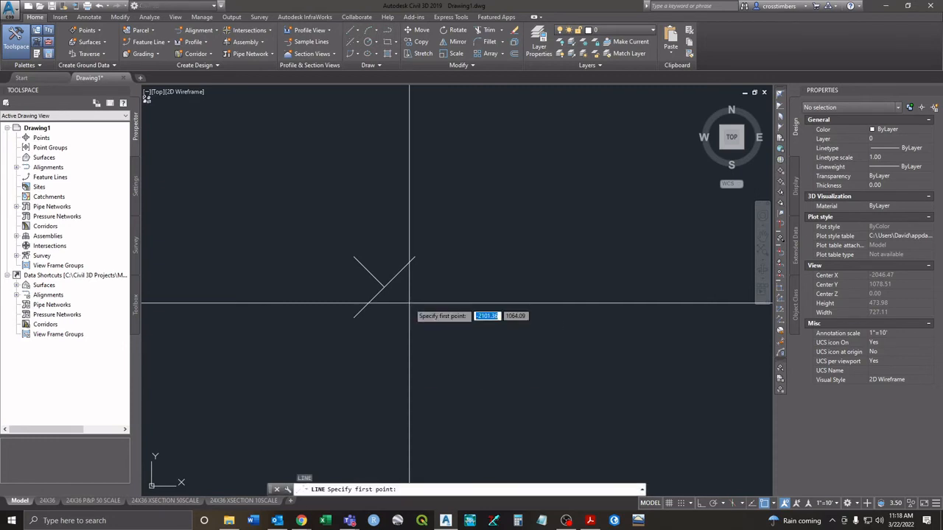
left_click(473, 275)
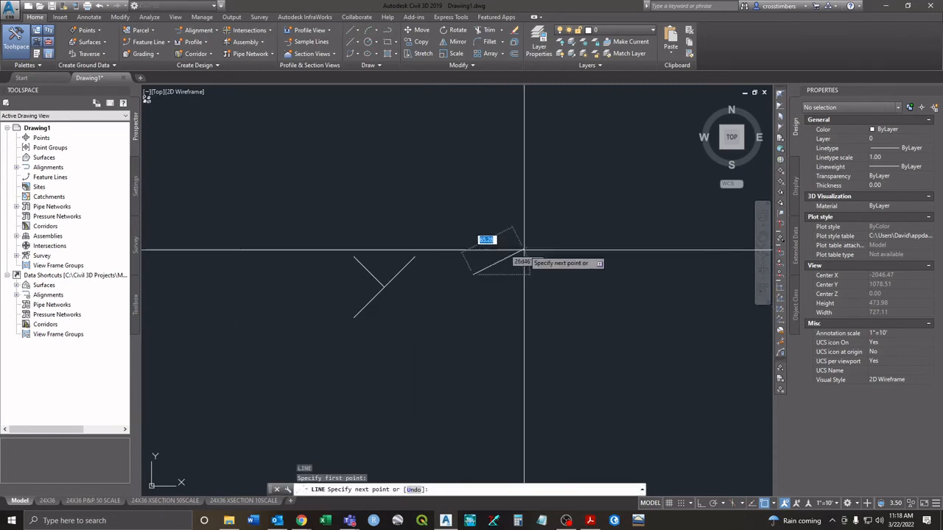
type("'bd")
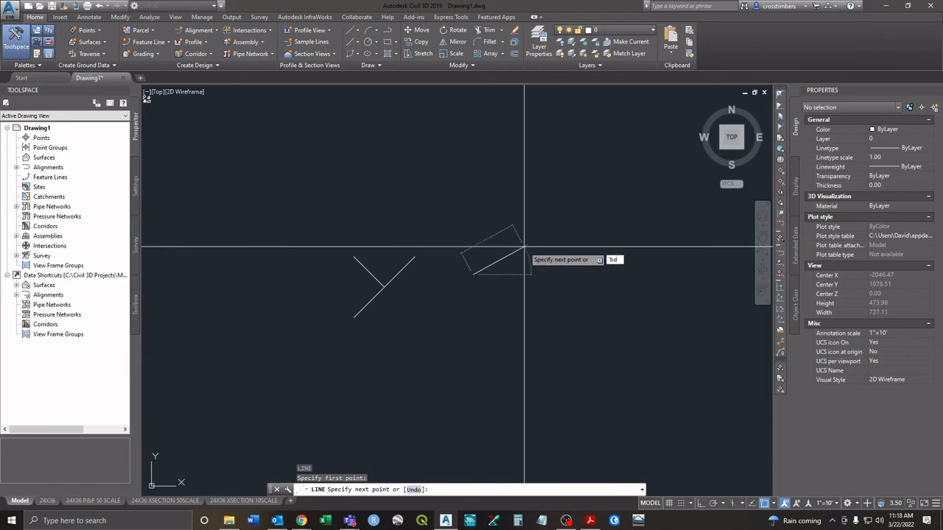
key("Return")
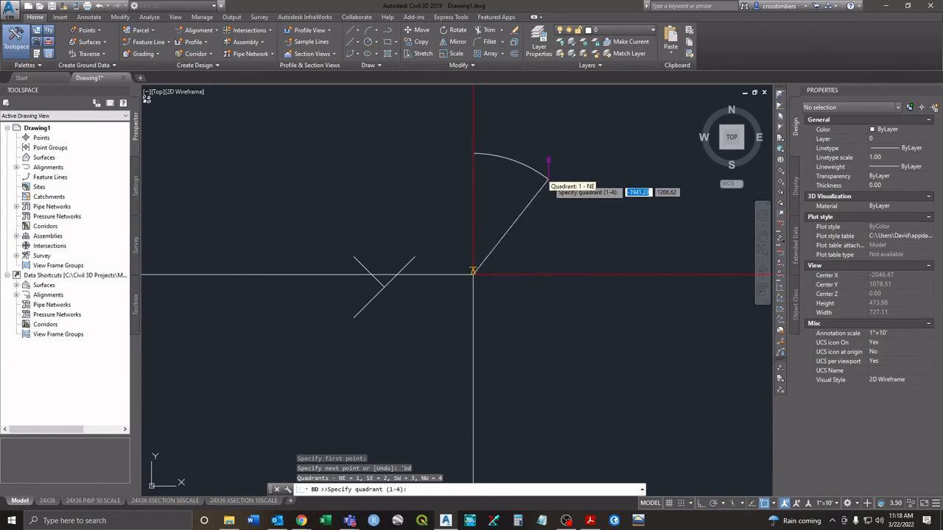
left_click(548, 180)
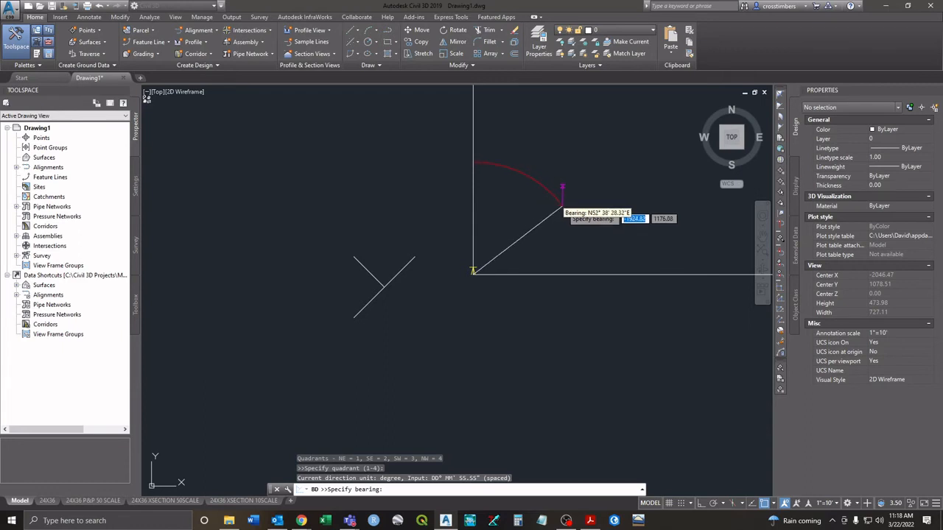
type("45d0'0")
key("Return")
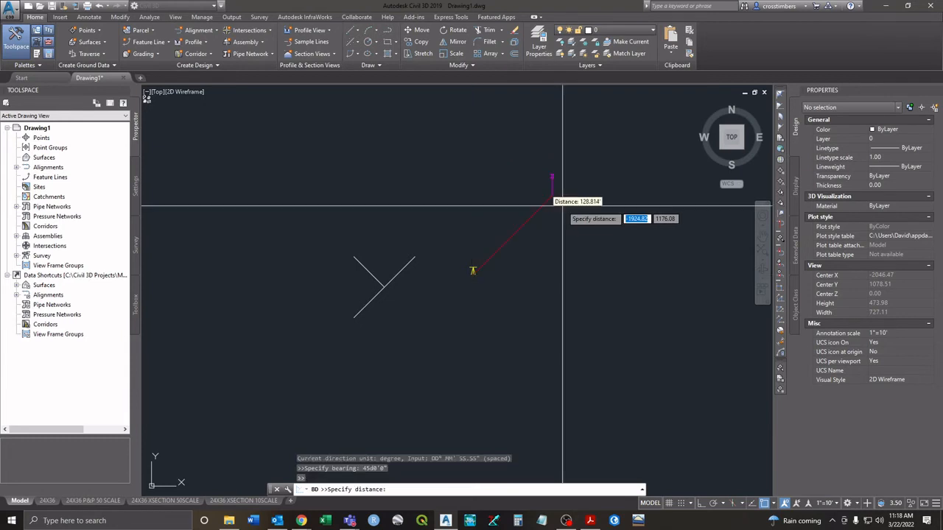
type("50")
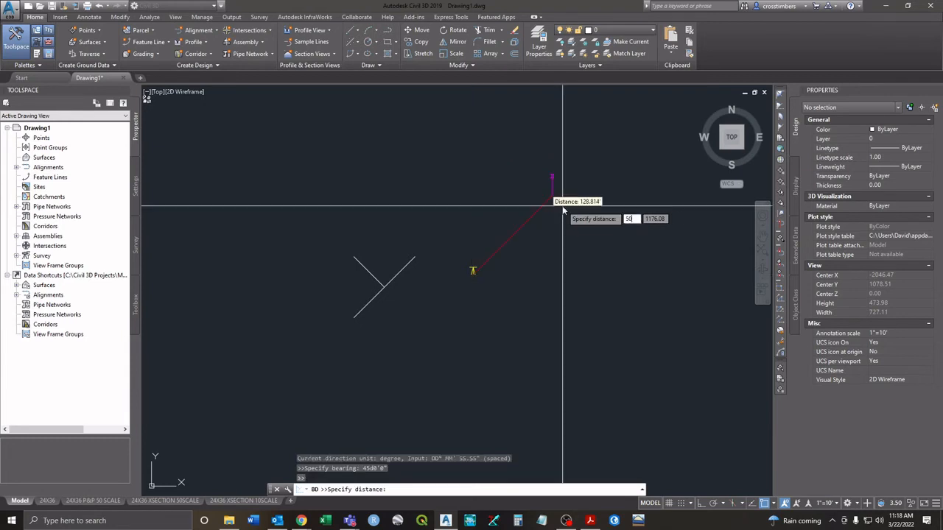
key("Return")
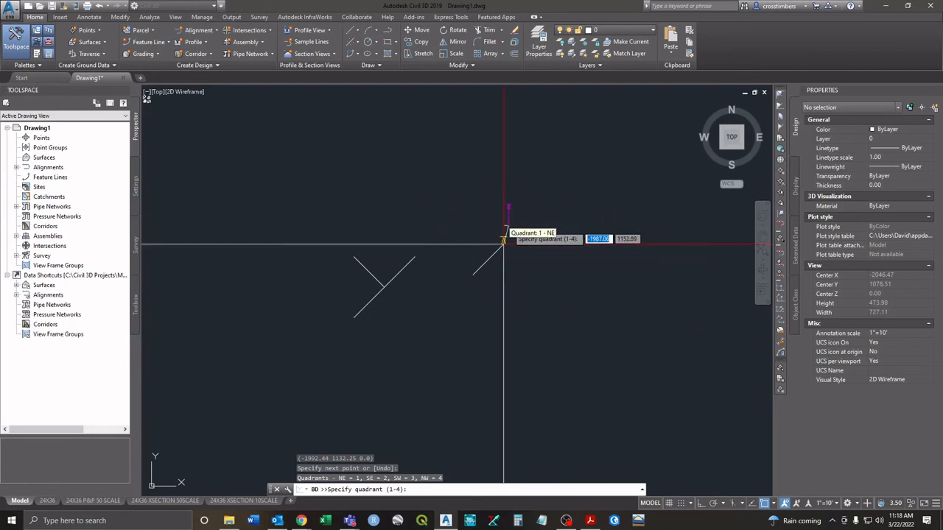
left_click(504, 241)
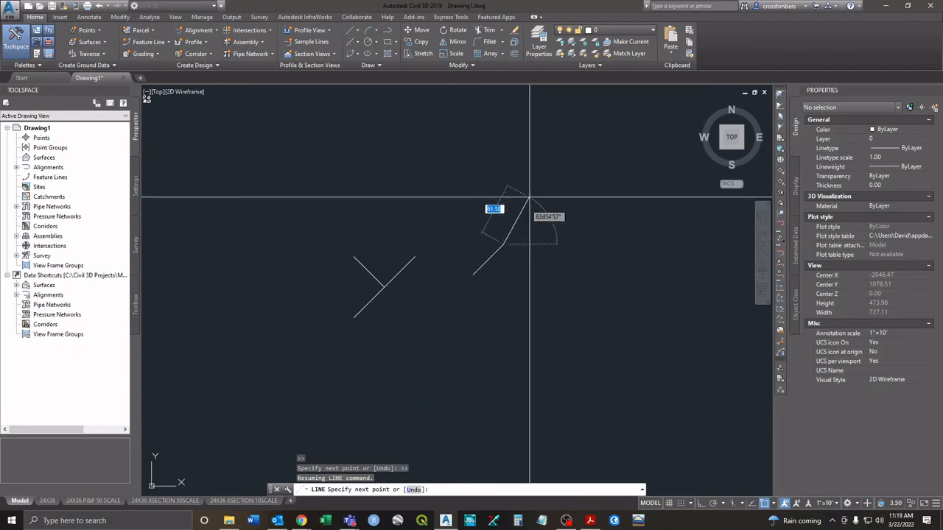
key("Escape")
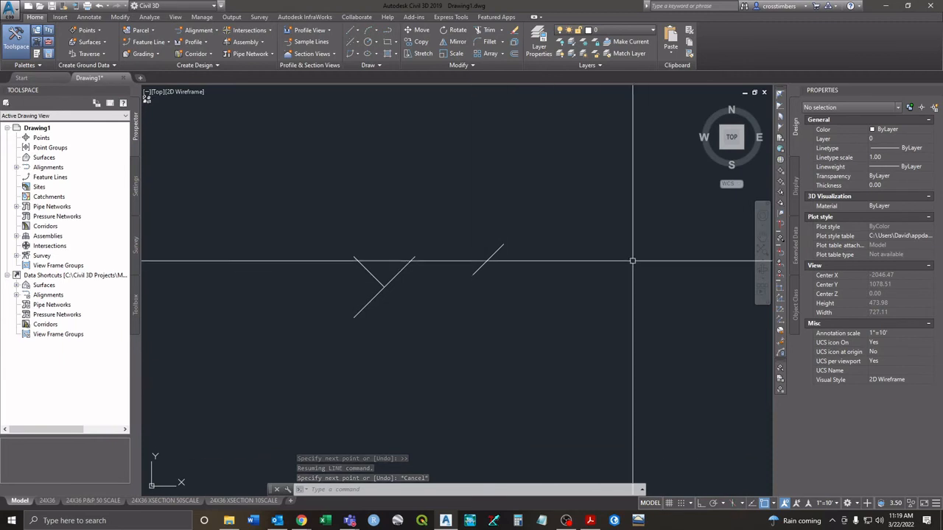
middle_click_drag(439, 226, 443, 231)
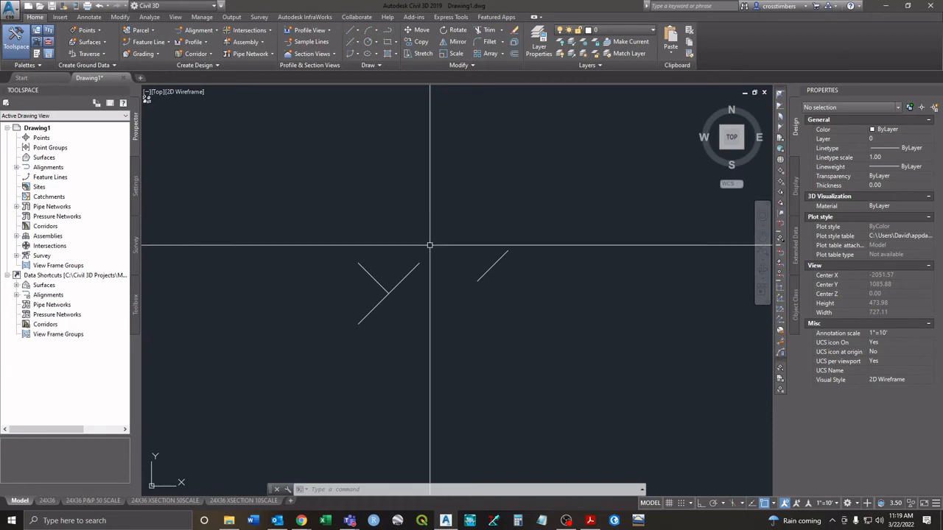
scroll(388, 293, "up", 6)
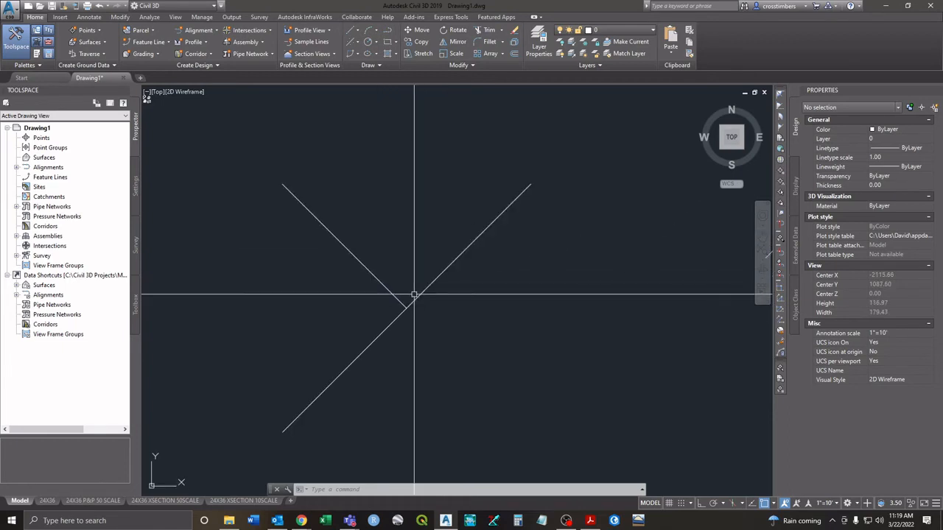
scroll(414, 295, "down", 6)
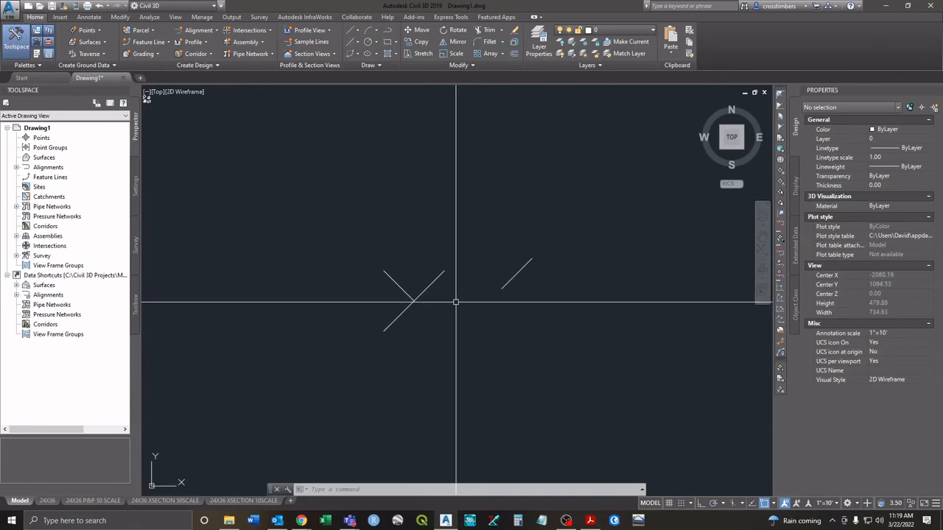
scroll(456, 302, "down", 6)
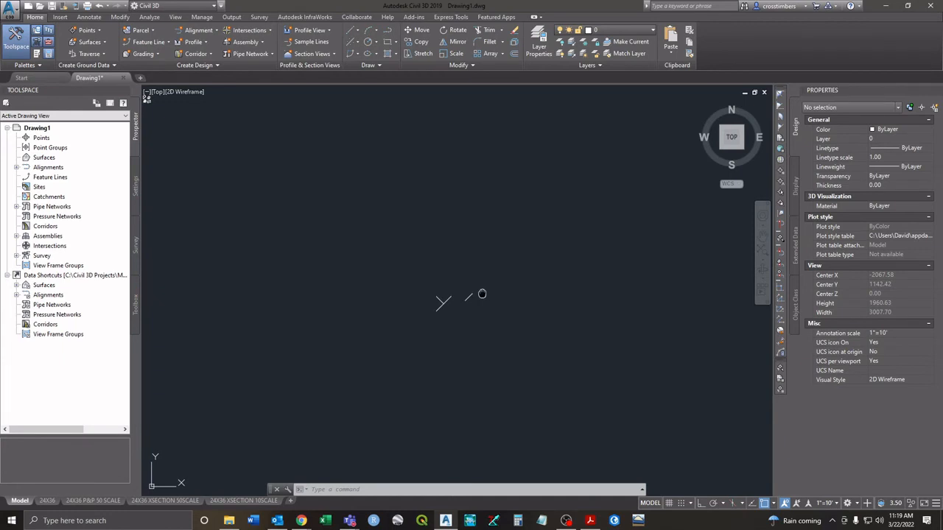
scroll(445, 295, "up", 6)
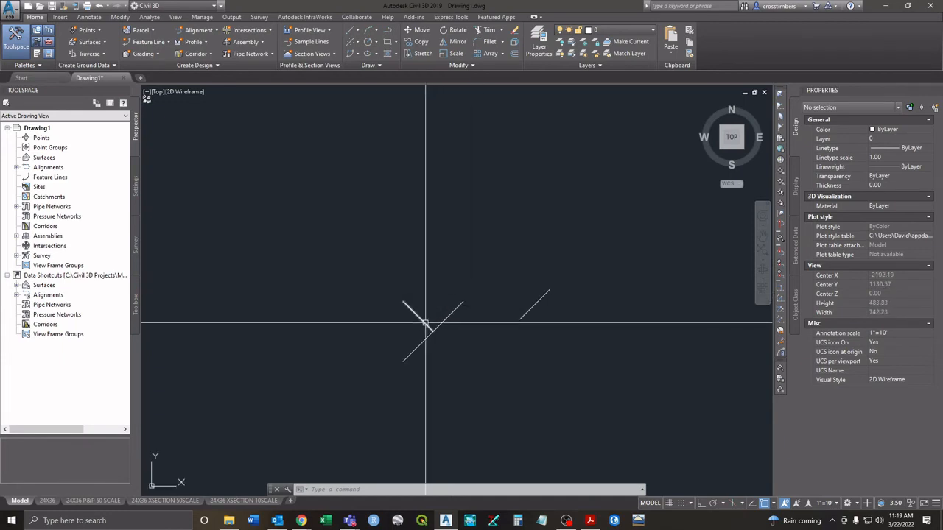
- Place single-line text reading "test" above the V formed by the joined lines, accepting the 0.80 height and a horizontal rotation
scroll(426, 334, "up", 4)
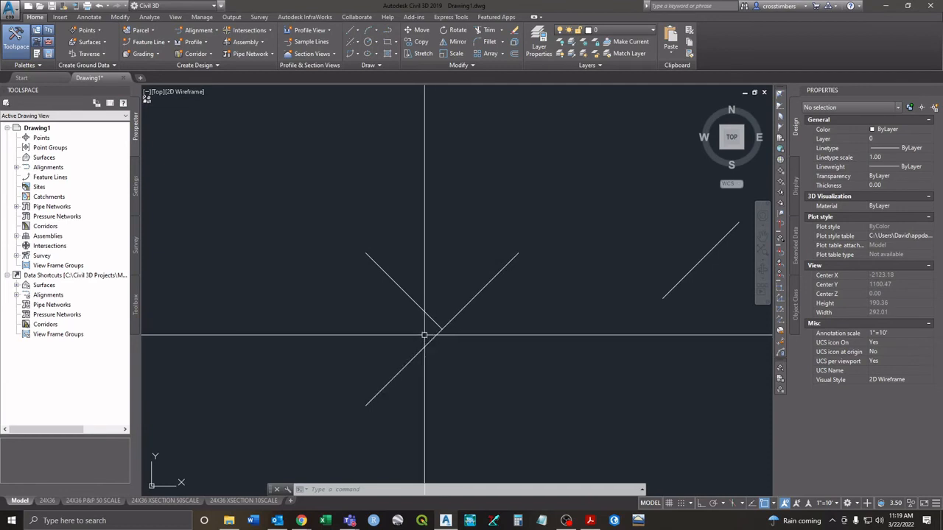
left_click(89, 17)
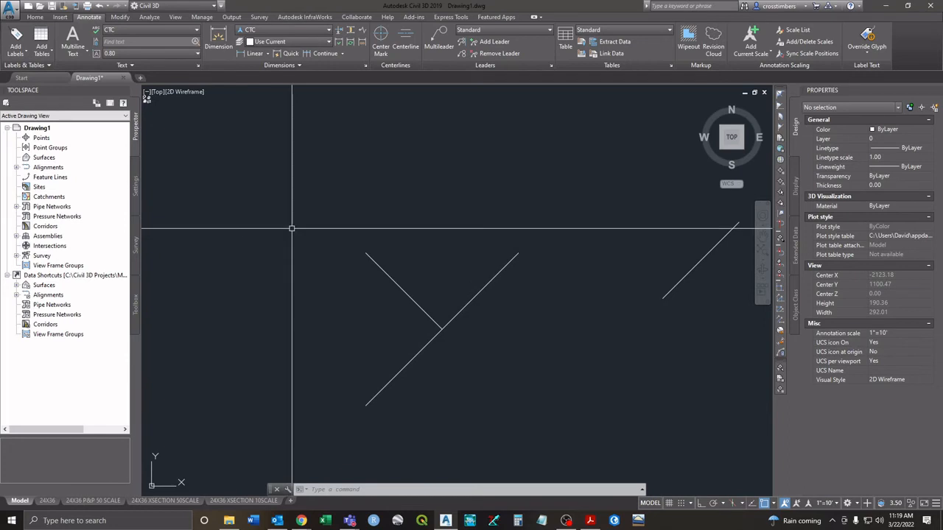
middle_click_drag(446, 204, 417, 226)
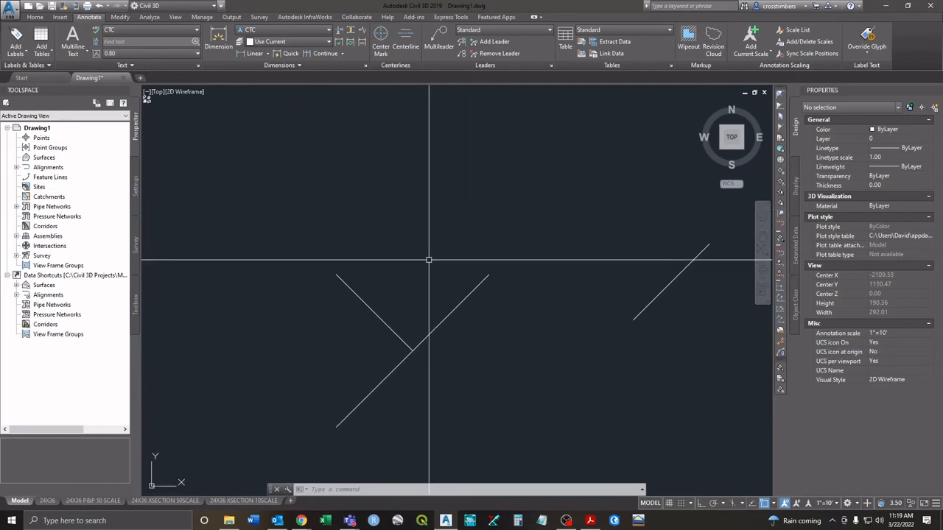
type("t")
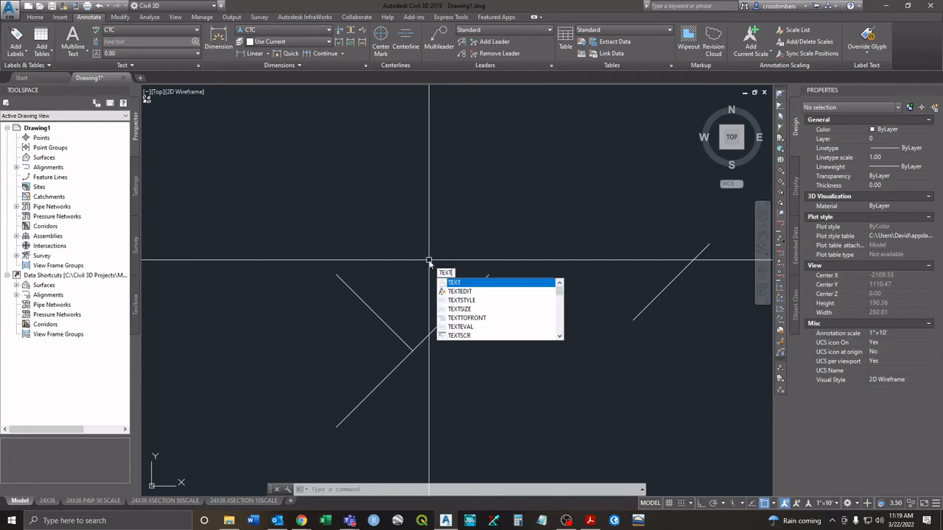
key("Return")
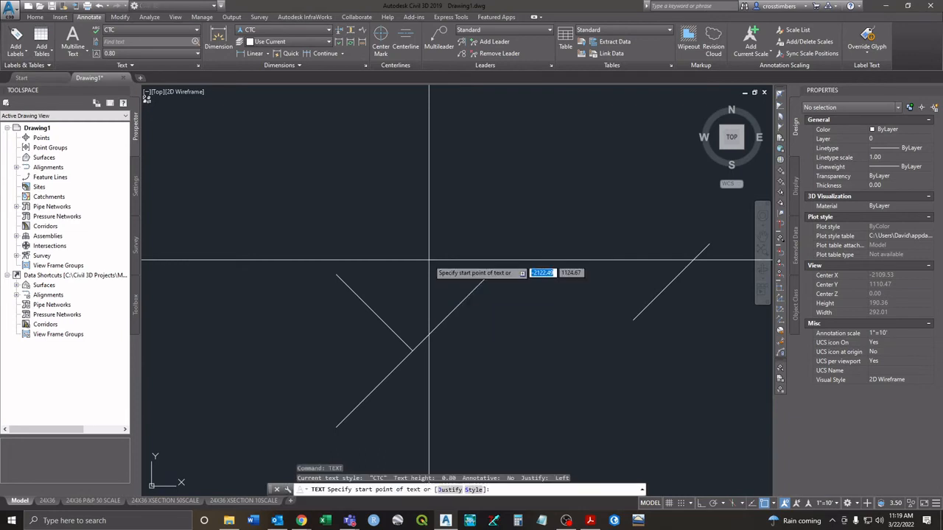
left_click(380, 239)
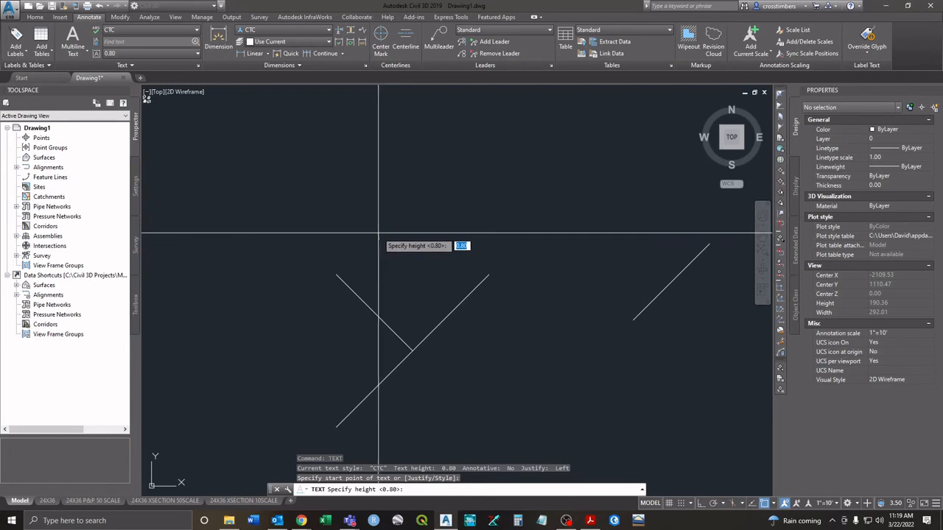
key("Return")
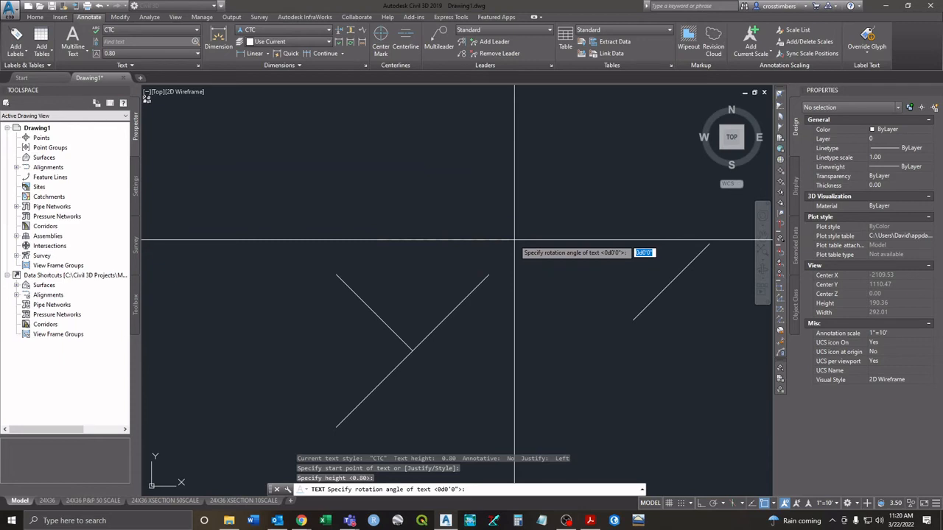
left_click(556, 240)
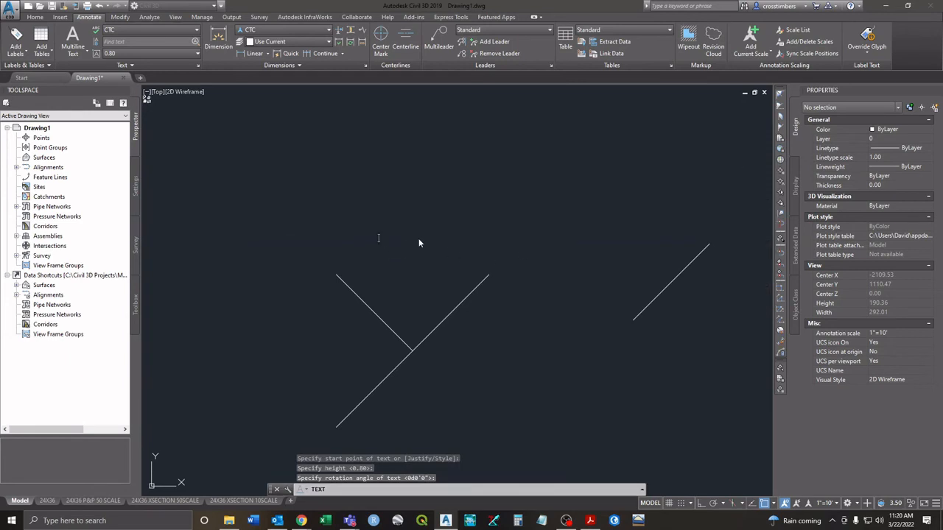
type("test")
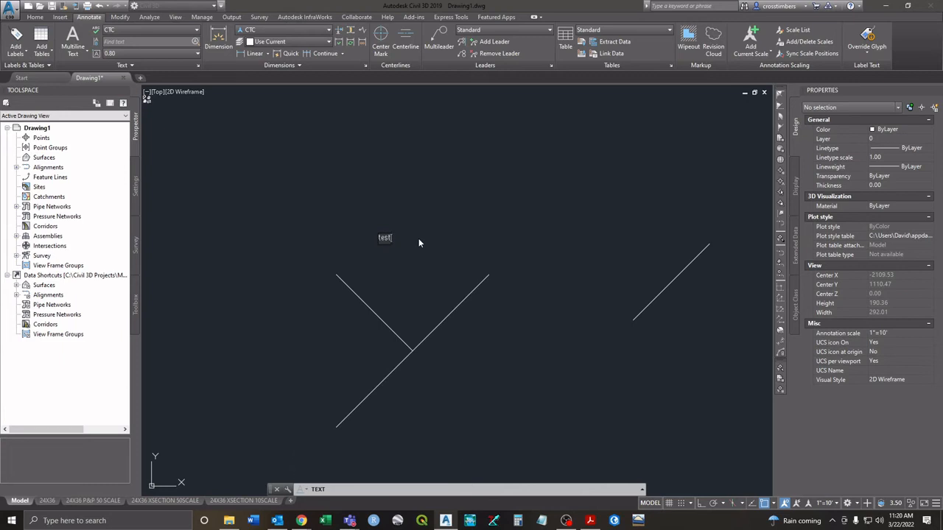
key("Return")
key("Return")
scroll(378, 243, "up", 8)
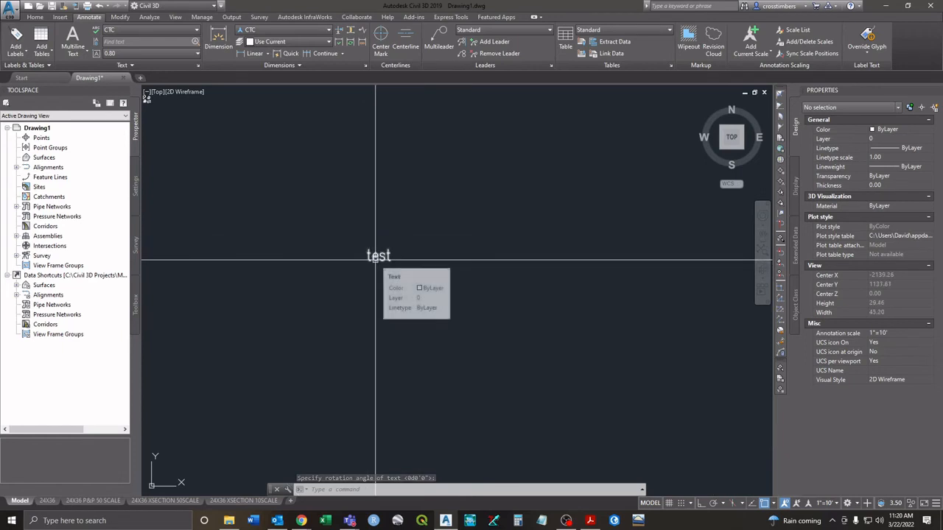
scroll(408, 265, "down", 4)
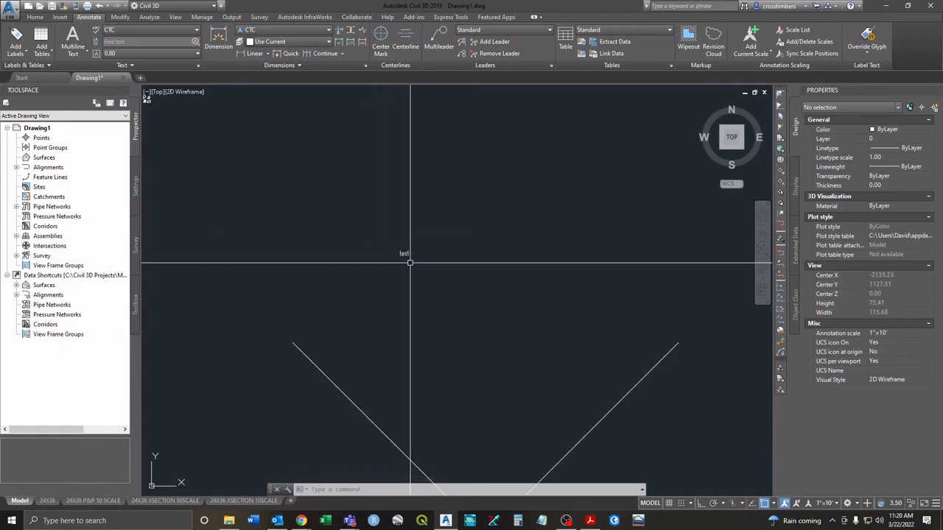
- Move the "test" text by its insertion grip to just above the opening of the V
scroll(405, 259, "up", 4)
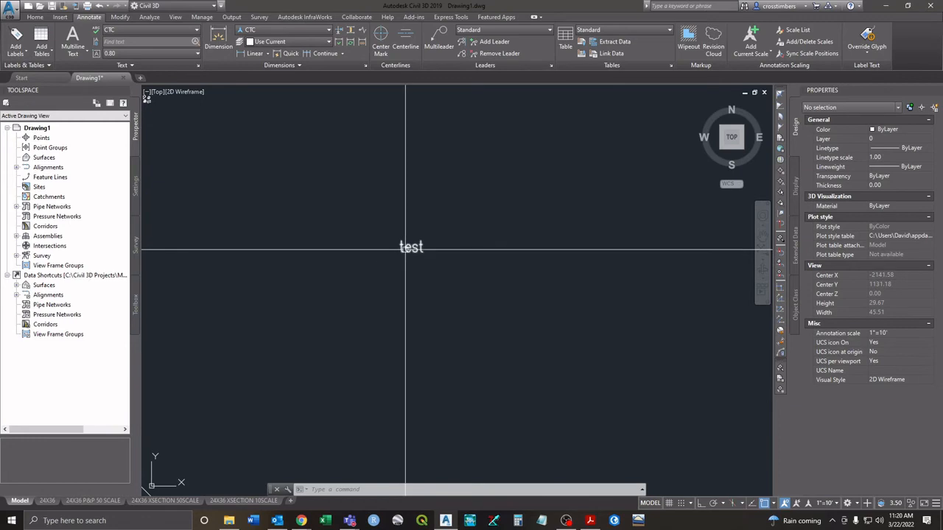
left_click(407, 249)
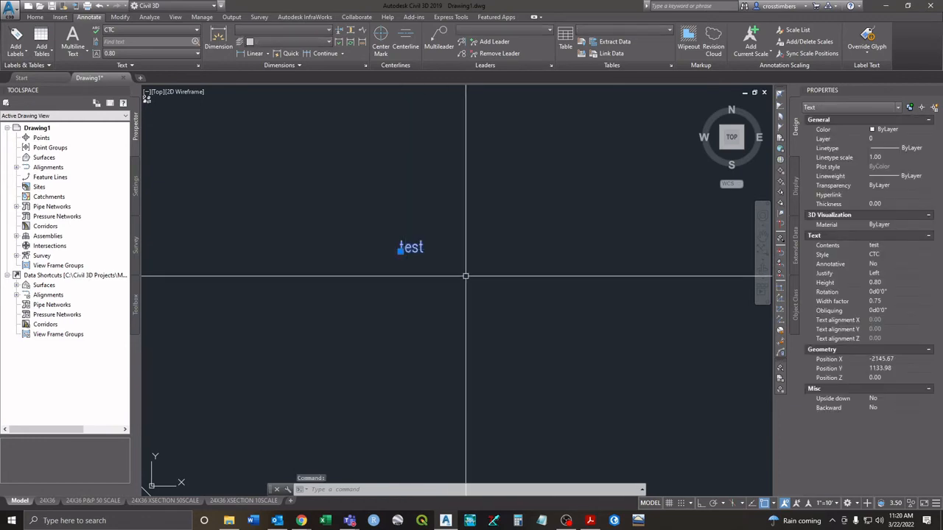
left_click(400, 251)
scroll(434, 302, "down", 4)
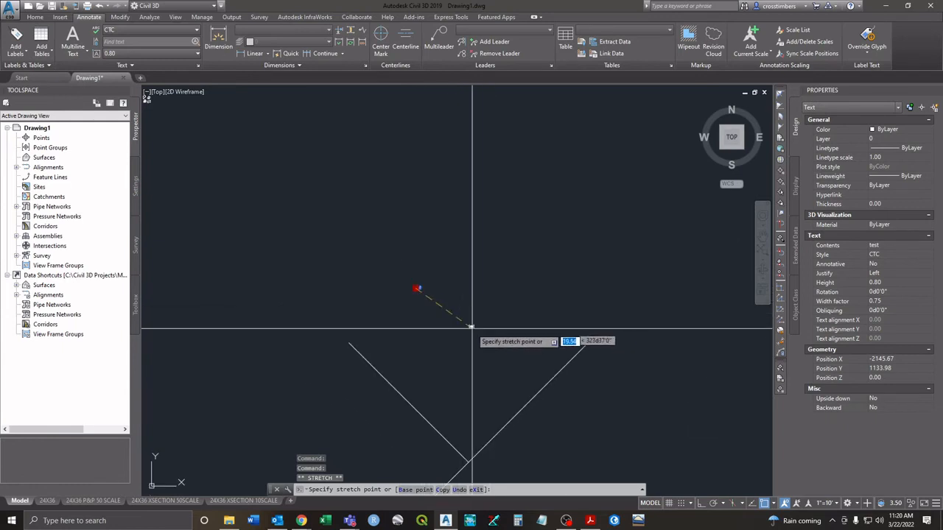
left_click(457, 310)
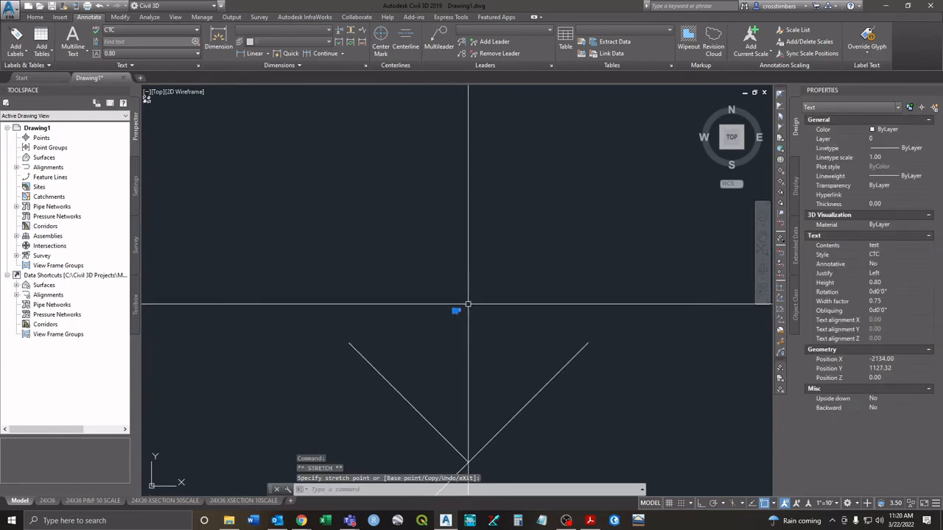
- Set the height of the "test" text to 5
scroll(461, 314, "up", 2)
scroll(461, 314, "up", 4)
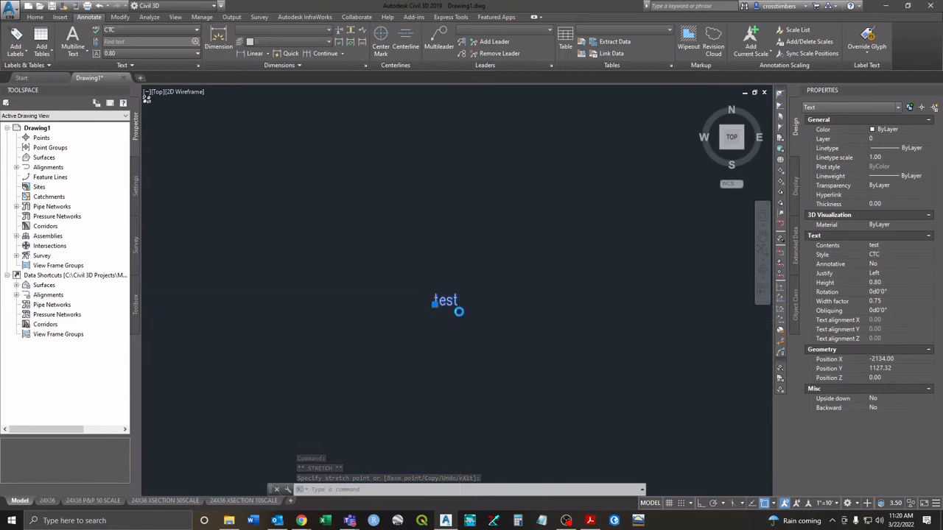
scroll(459, 315, "down", 6)
scroll(459, 317, "up", 4)
scroll(472, 363, "down", 4)
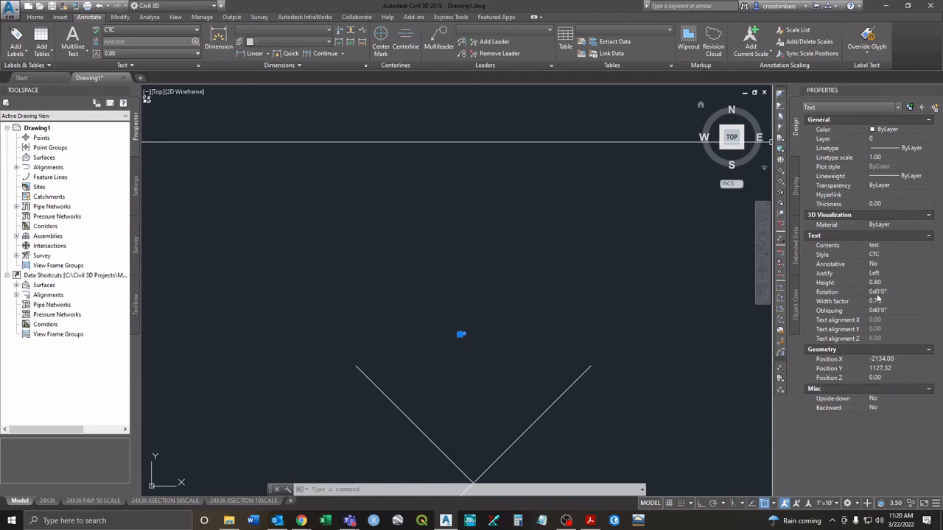
left_click(883, 282)
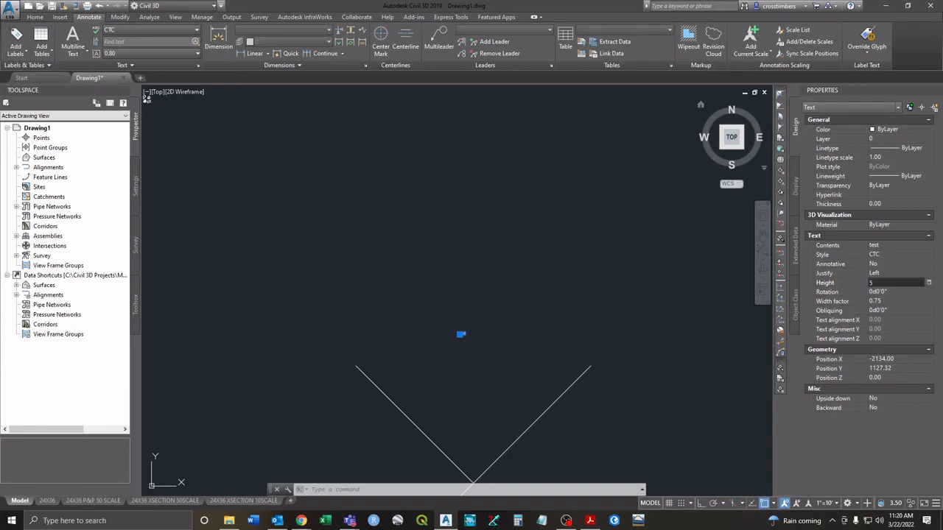
type("5")
key("Return")
- Set the rotation property of the "test" text to 45d0'0" and undo that change
scroll(464, 328, "down", 2)
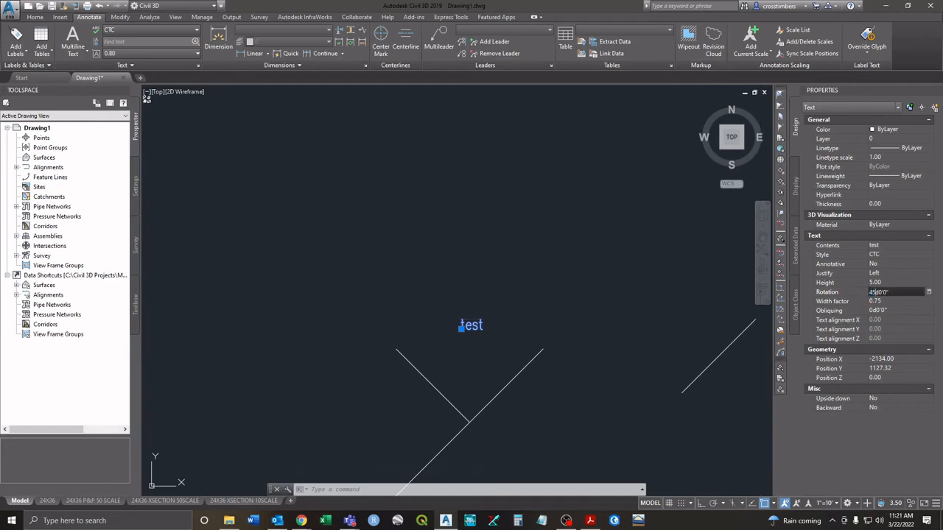
key("Tab")
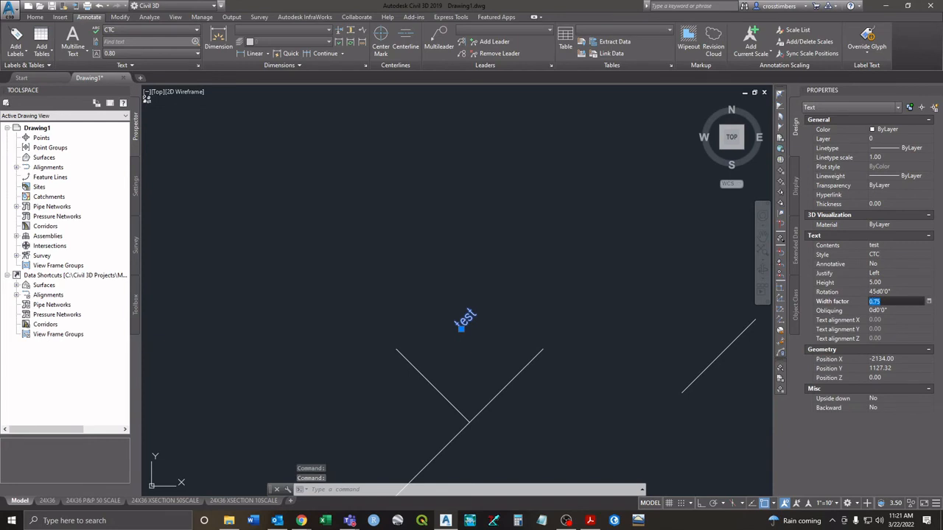
key("ctrl+z")
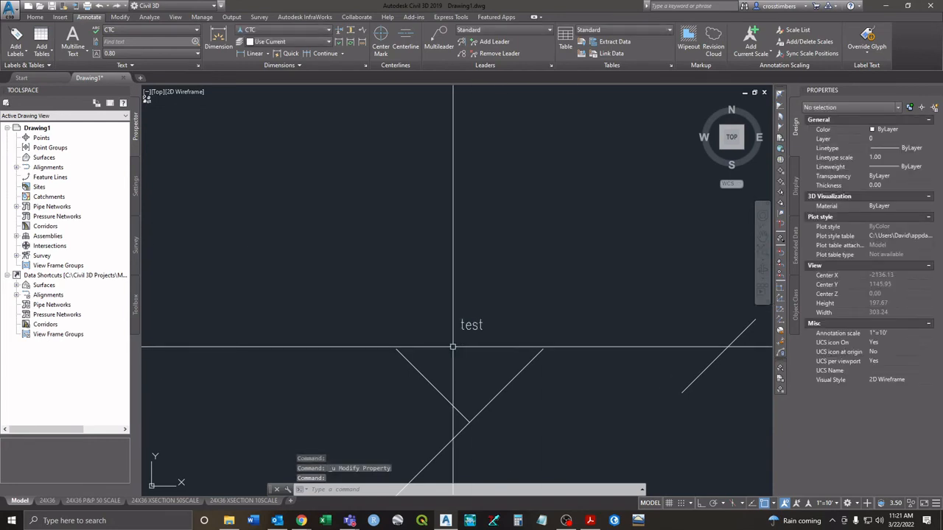
- Rotate the "test" text by 45 degrees with the Rotate command, using a base point at its left end with object snap off
scroll(455, 340, "up", 2)
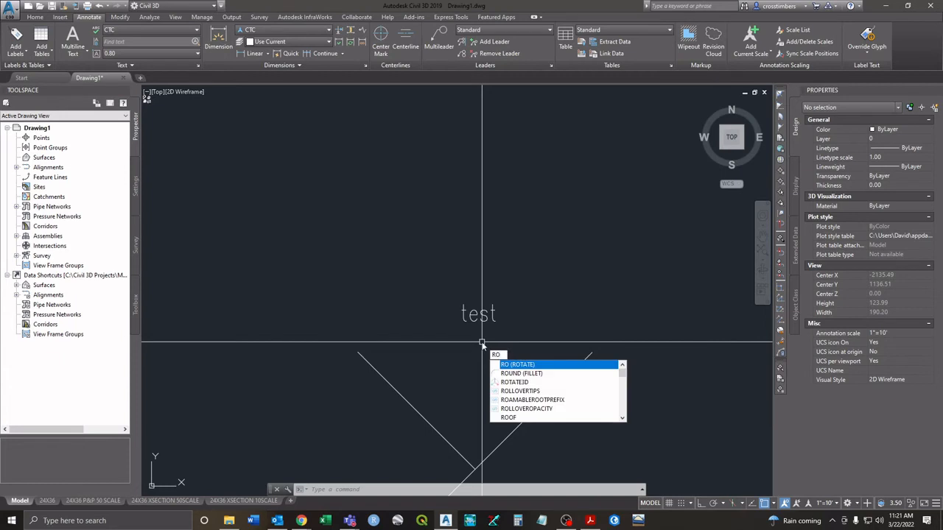
key("Return")
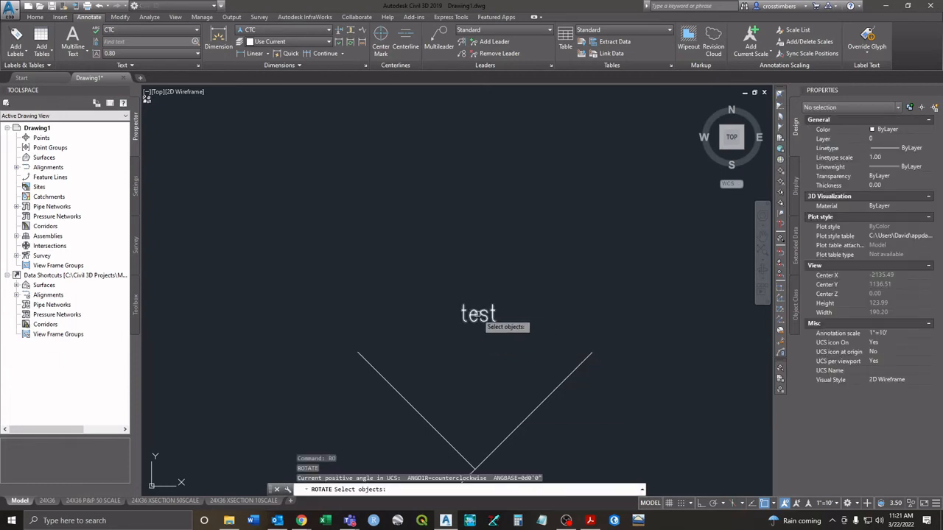
left_click(477, 315)
key("Return")
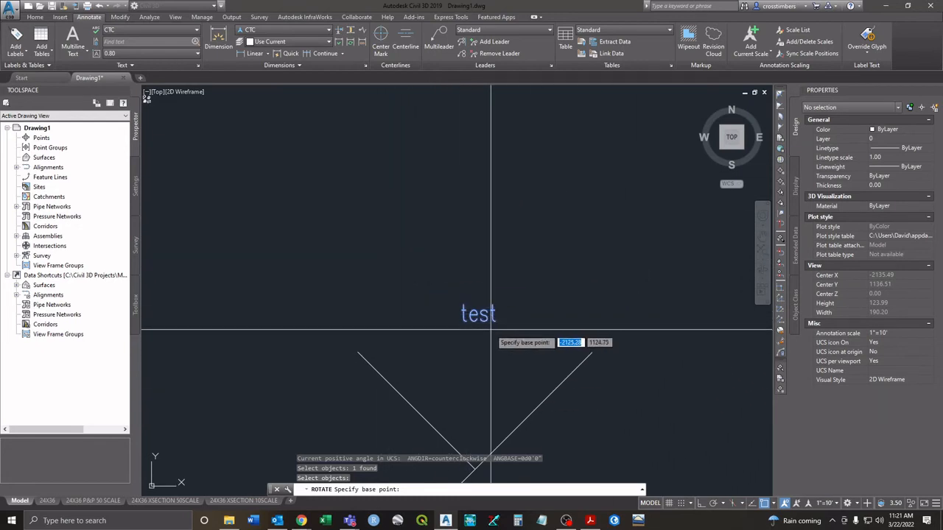
key("F3")
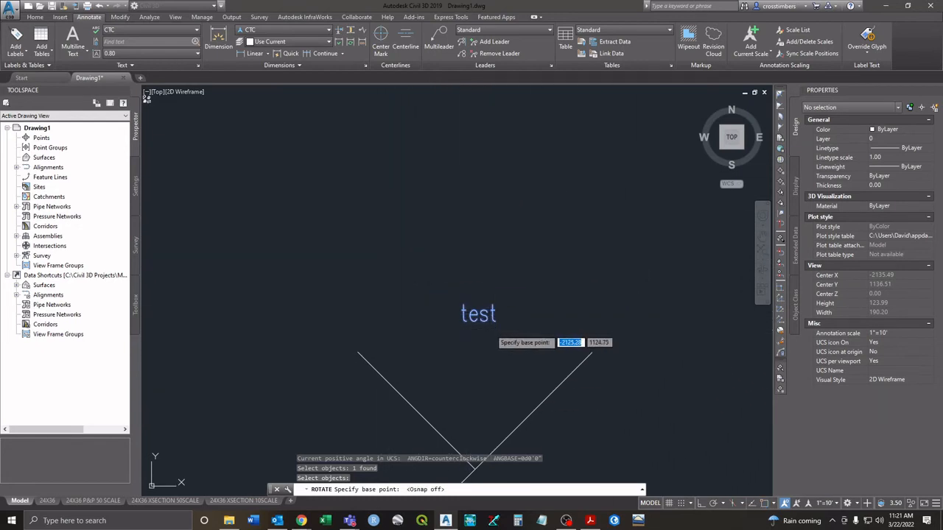
left_click(457, 315)
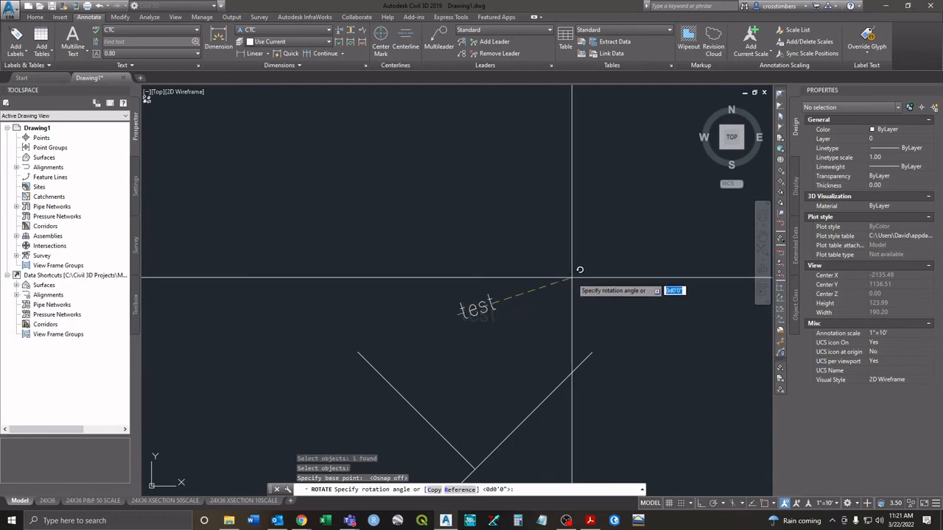
left_click(527, 240)
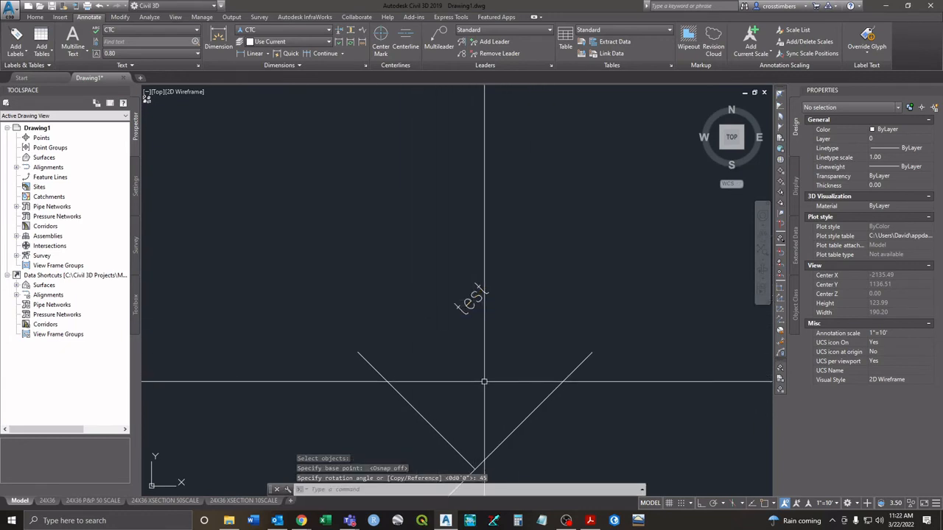
- Try to rotate the "test" text about a base point well above it
mouse_move(484, 382)
middle_mouse_down()
mouse_move(474, 344)
mouse_move(476, 356)
middle_mouse_up()
type("ro")
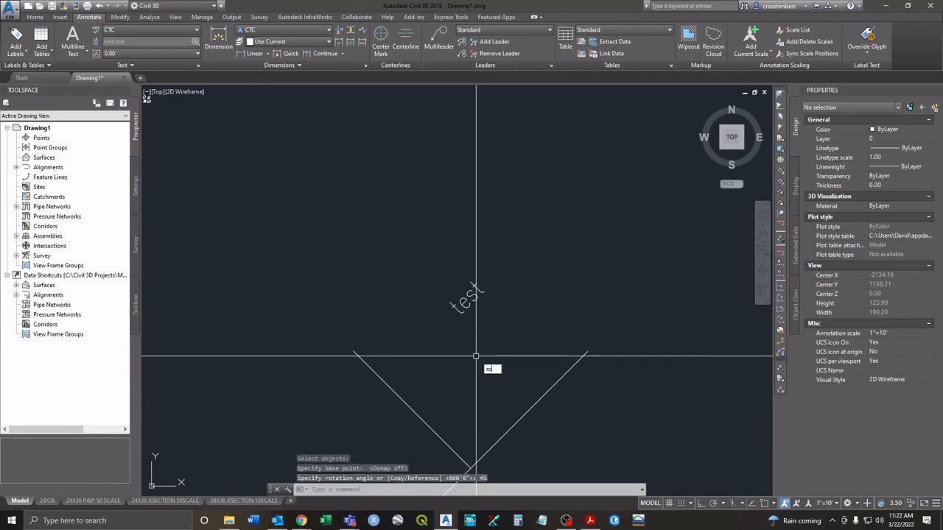
key("Return")
left_click(506, 269)
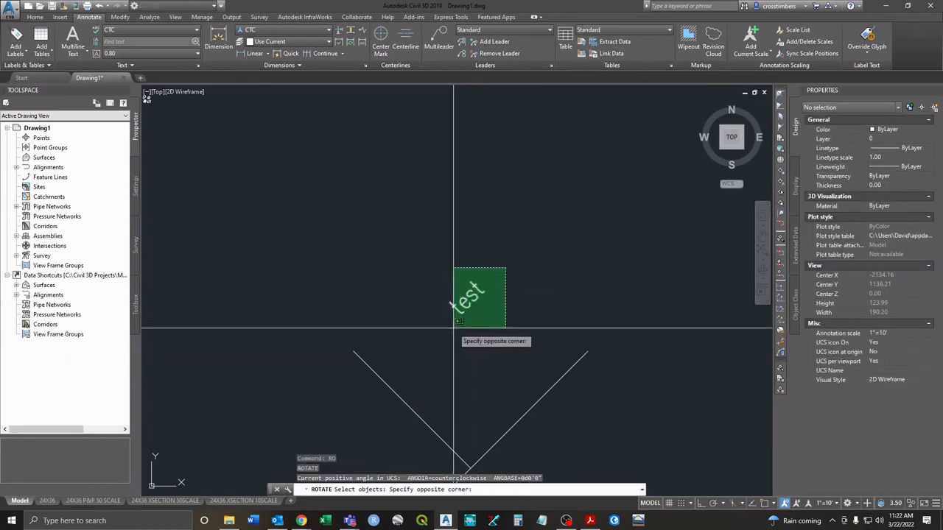
left_click(454, 327)
key("Return")
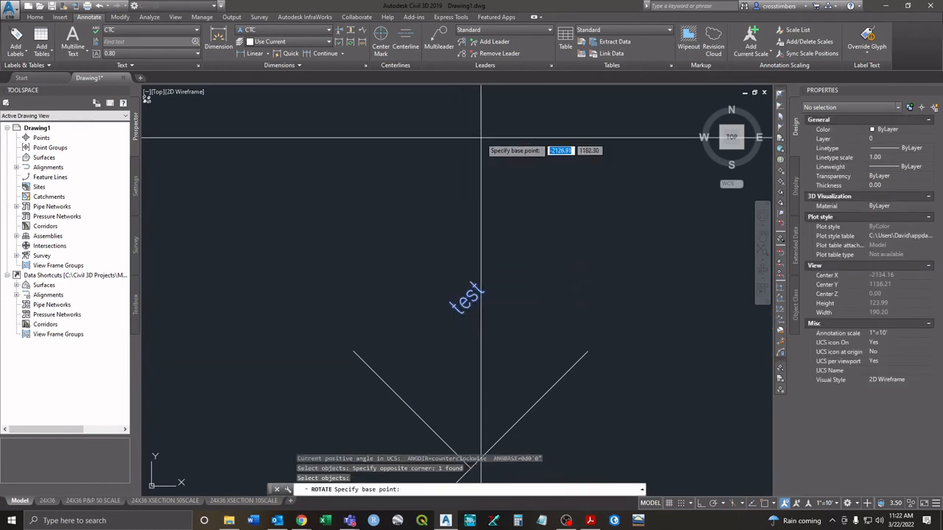
left_click(467, 169)
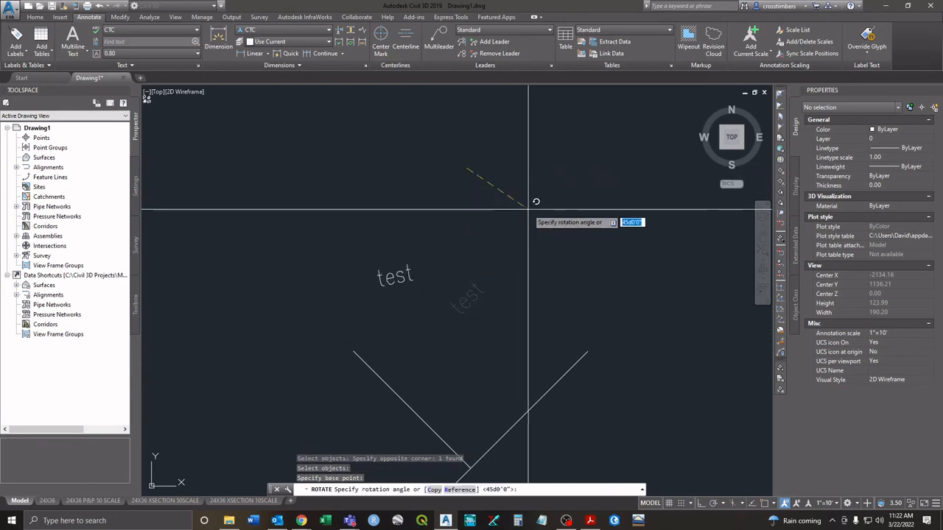
middle_click_drag(406, 174, 388, 279)
scroll(388, 279, "down", 2)
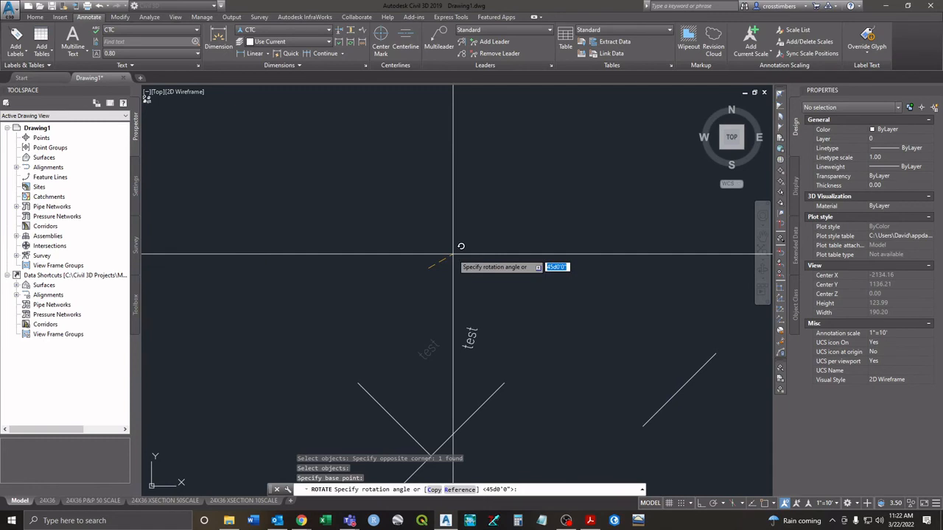
key("Escape")
key("Escape")
key("Escape")
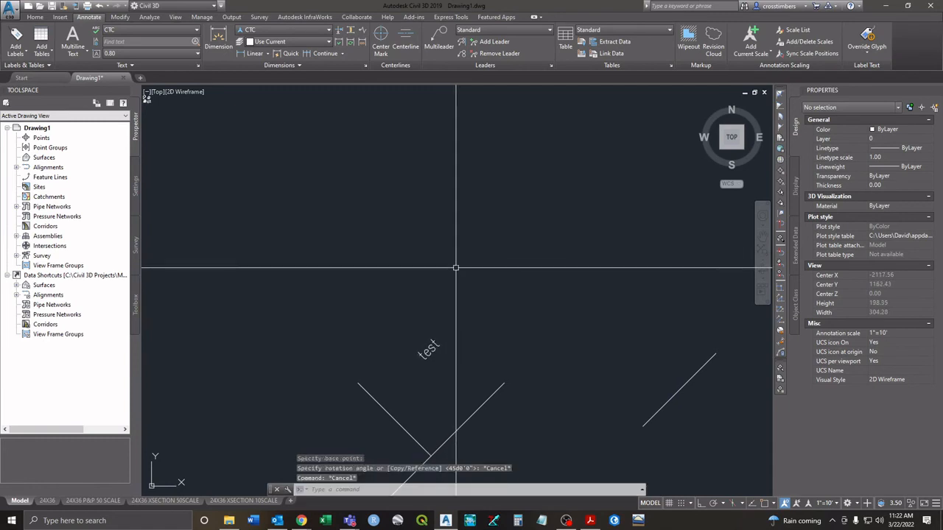
middle_click_drag(443, 272, 404, 161)
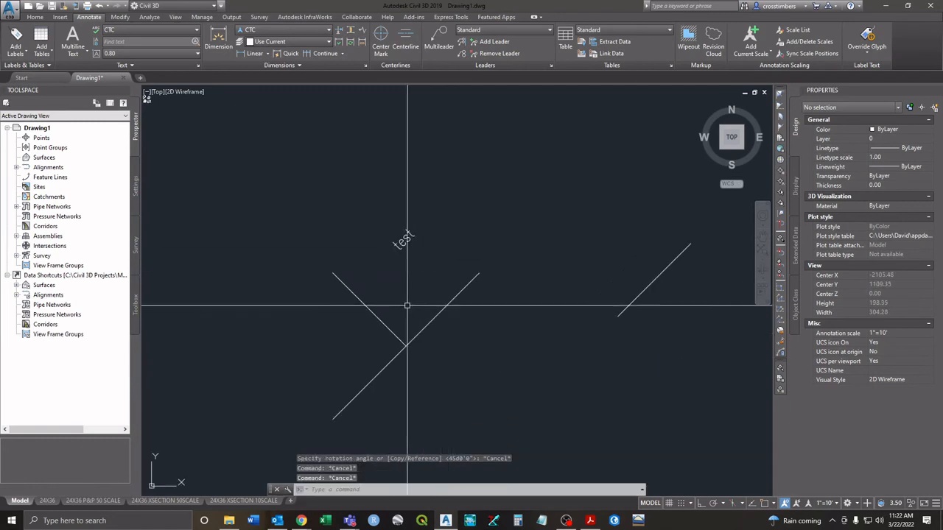
scroll(387, 228, "up", 4)
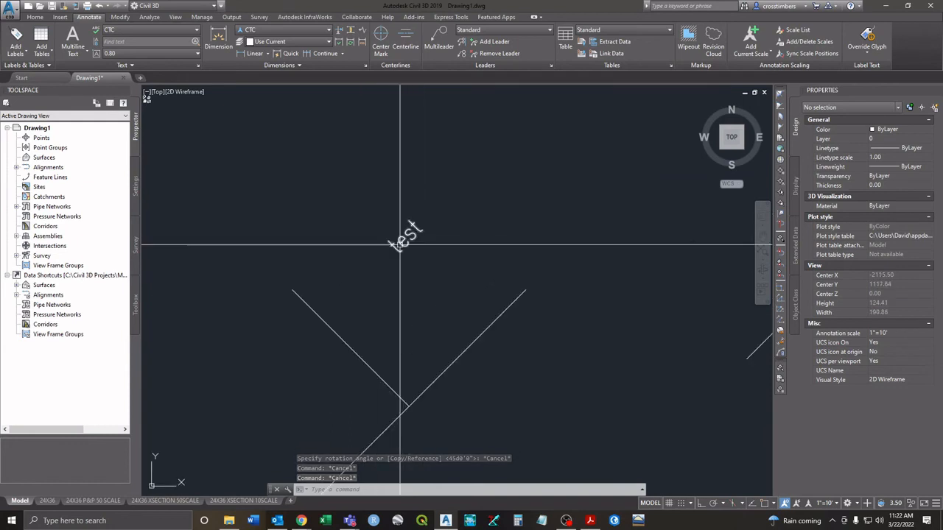
- Open the rotated "test" text for in-place editing and leave the text editor
left_click(417, 235)
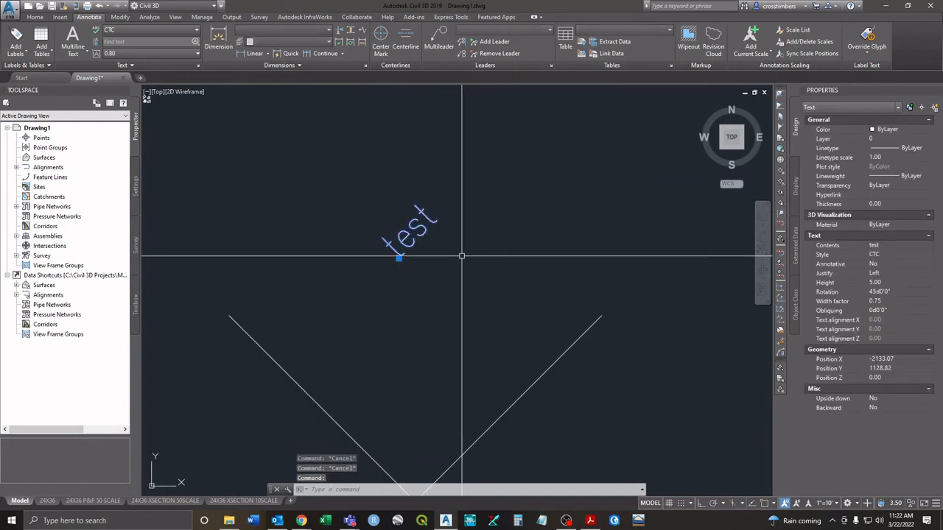
key("Escape")
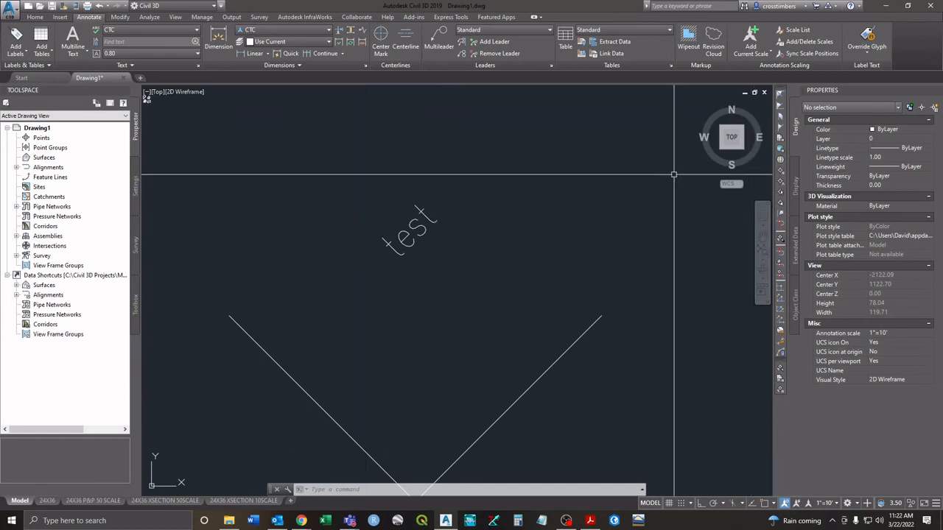
left_click(403, 233)
double_click(403, 233)
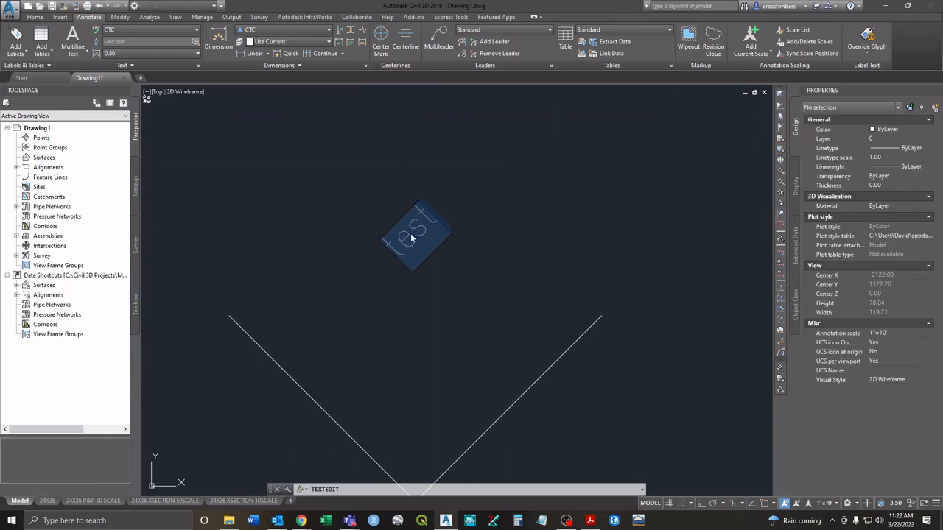
left_click(422, 252)
left_click(433, 213)
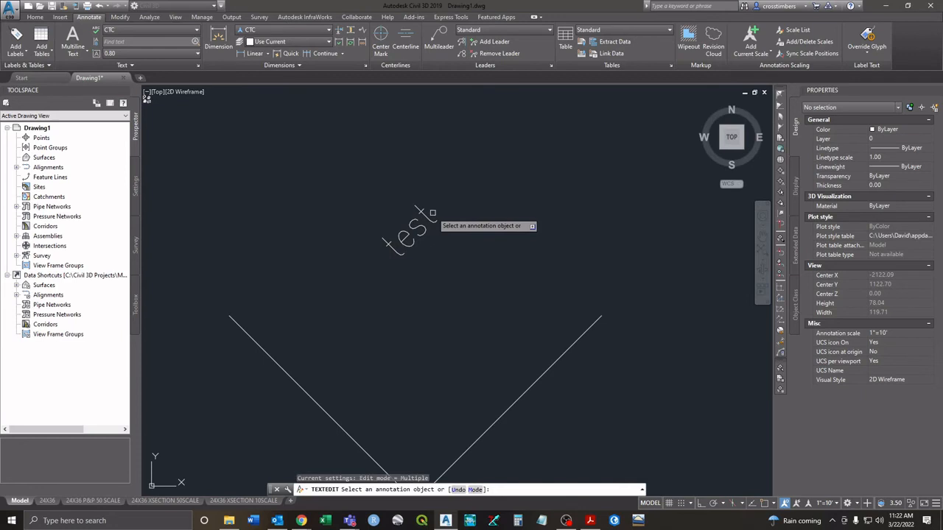
key("Escape")
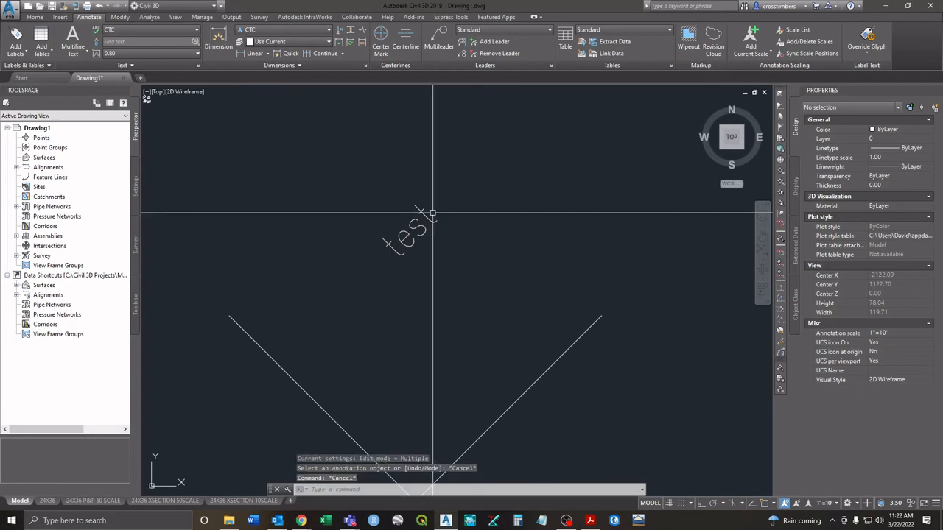
- Copy the rotated "test" text twice with the Copy command, stacking the copies as parallel lines below the original
type("co")
key("Return")
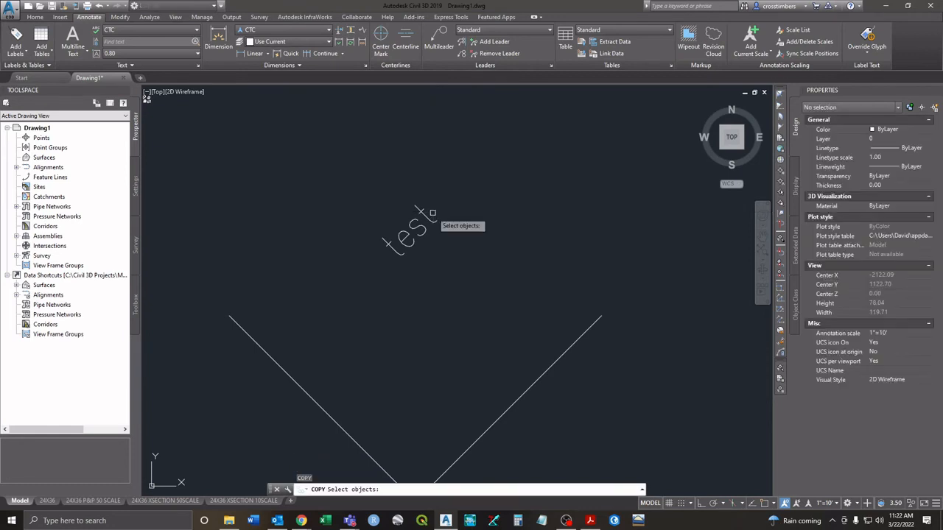
left_click(432, 213)
key("Return")
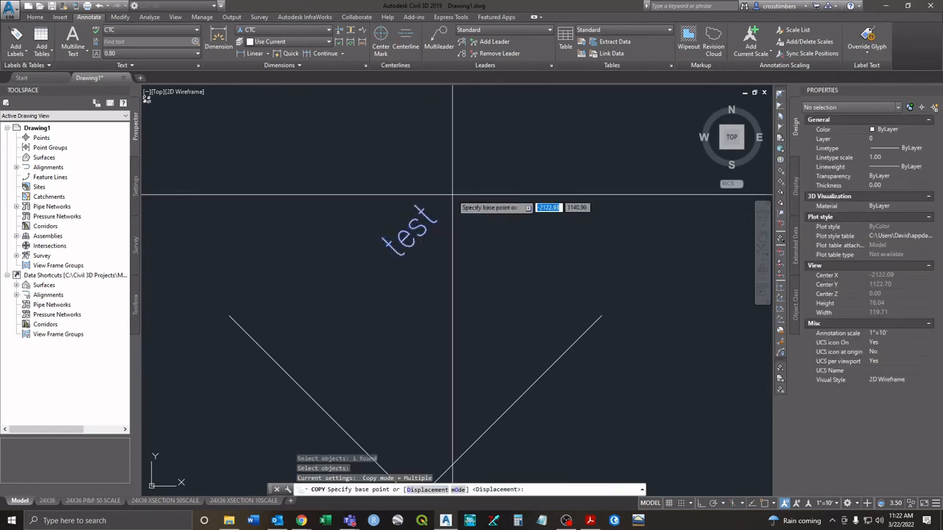
left_click(447, 194)
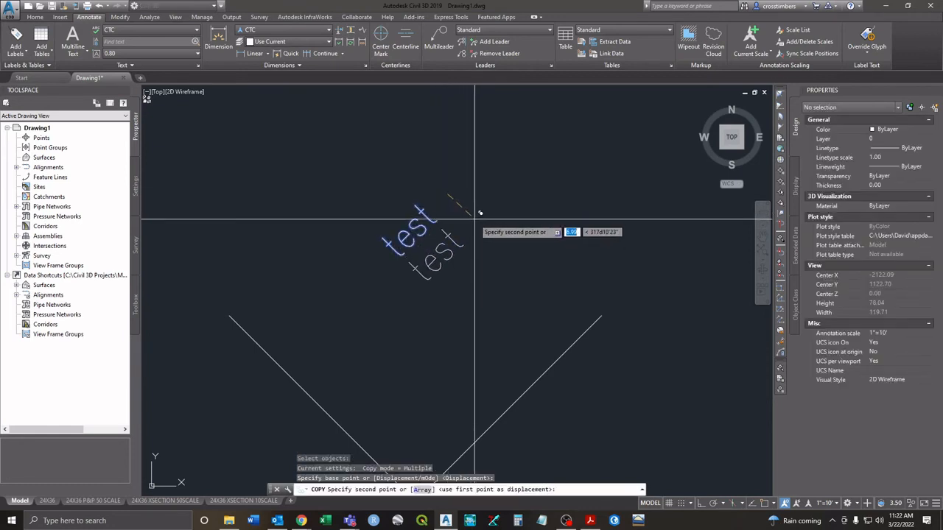
left_click(480, 213)
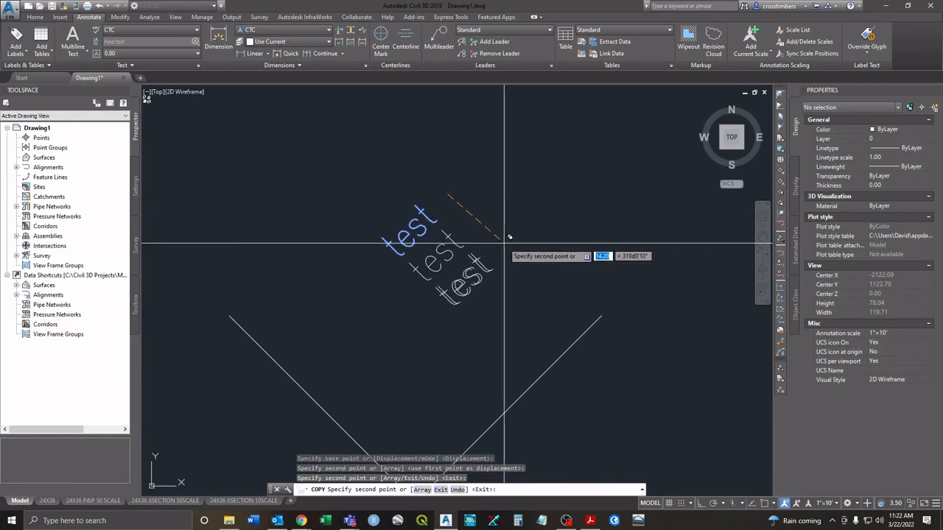
key("Escape")
key("Escape")
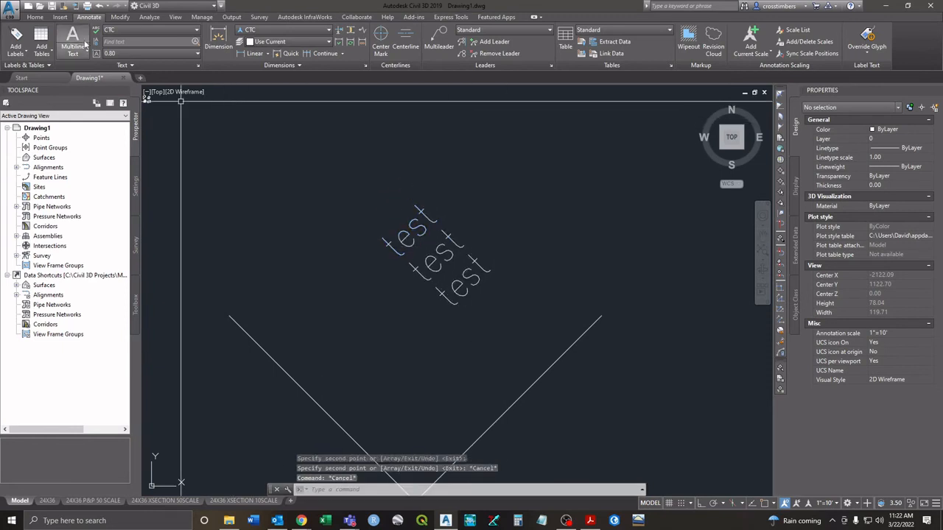
- Start a multiline text and define its box about 55.6 wide in the empty area to the upper right of the "test" texts
left_click(74, 53)
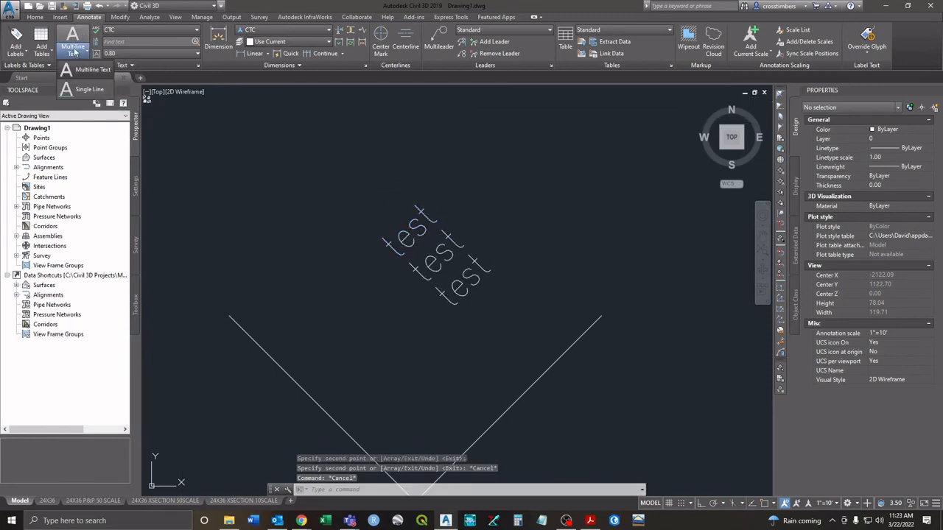
left_click(81, 72)
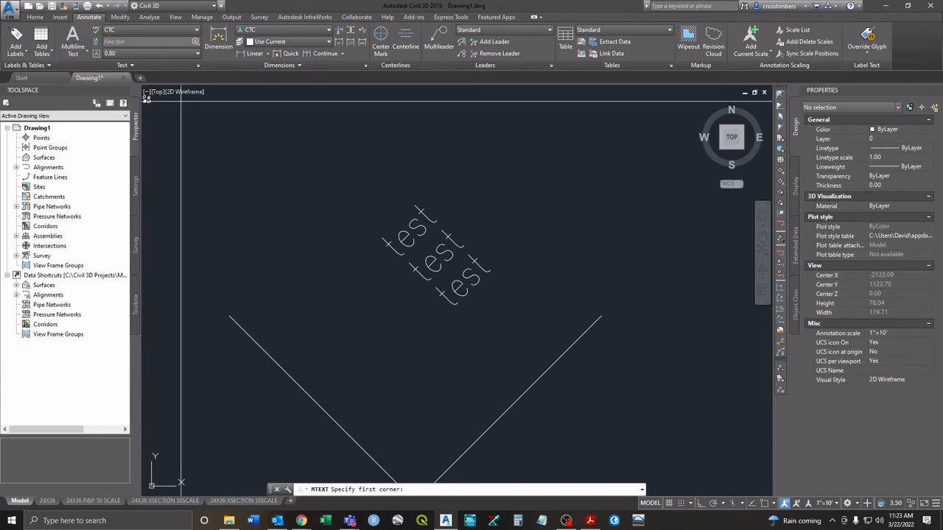
scroll(220, 140, "down", 2)
left_click(426, 136)
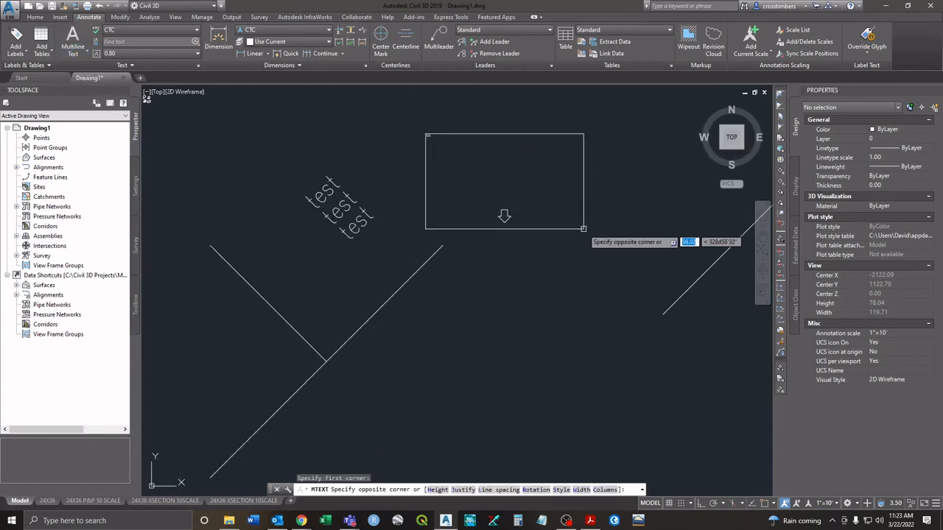
left_click(610, 274)
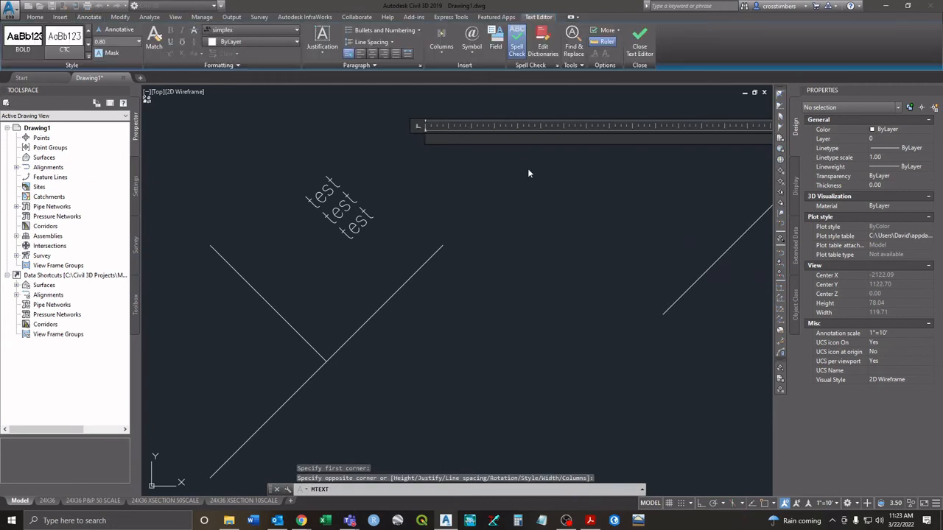
- Enter the four lines ";laksjdf;lkasjdf", "a;sldkfja;sdljf", "as;ldfkjas;dlfjk" and "a;sldkjfas" in the multiline text and finish it
type("laksjdl;lkasjdl")
key("Return")
type("a;sldkfja;sdljf")
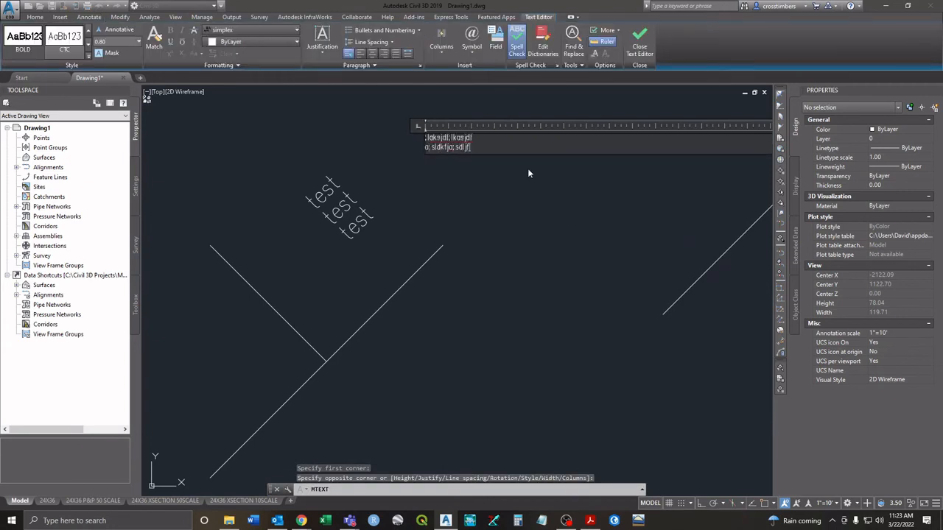
key("Return")
type("as;ldfkjas;dlfjk")
key("Return")
type("a;sldkjfas")
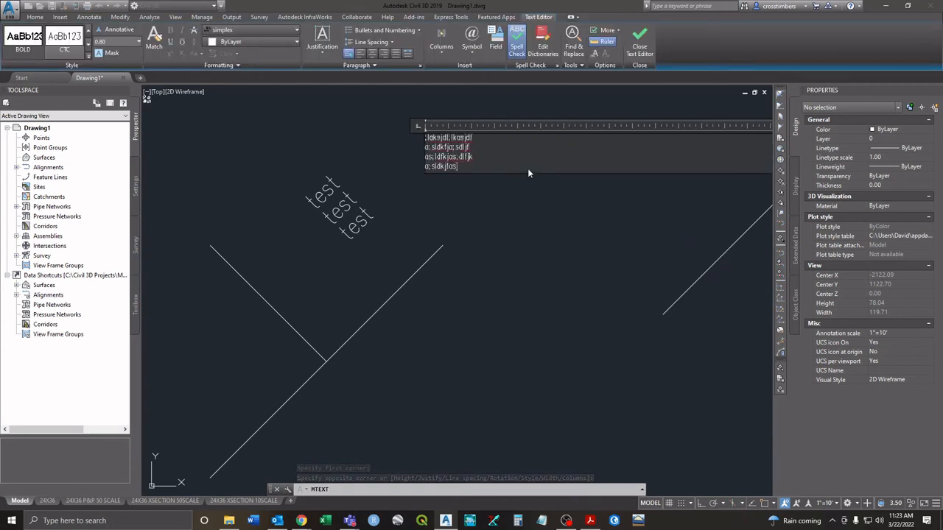
key("Return")
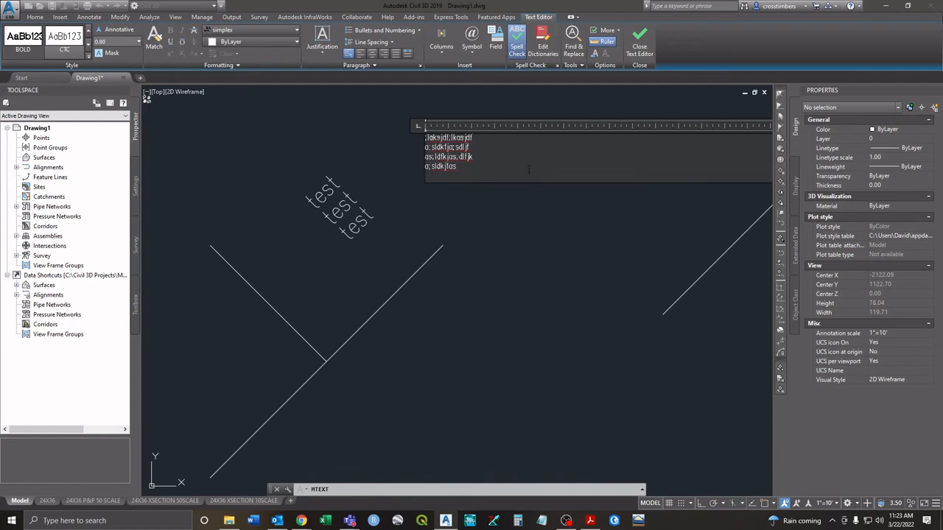
key("ctrl+Return")
- Select the new multiline text to examine how its four lines are grouped, and clear the selection
scroll(432, 158, "up", 4)
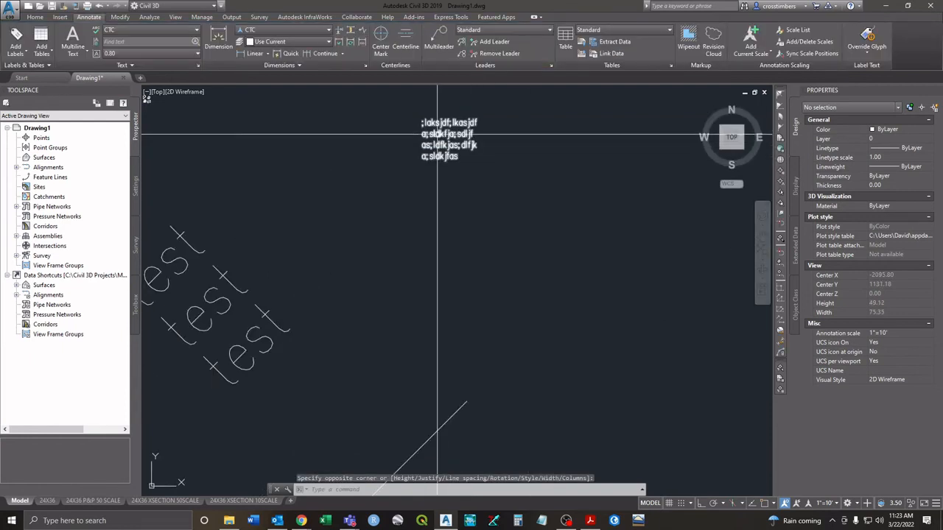
left_click(460, 159)
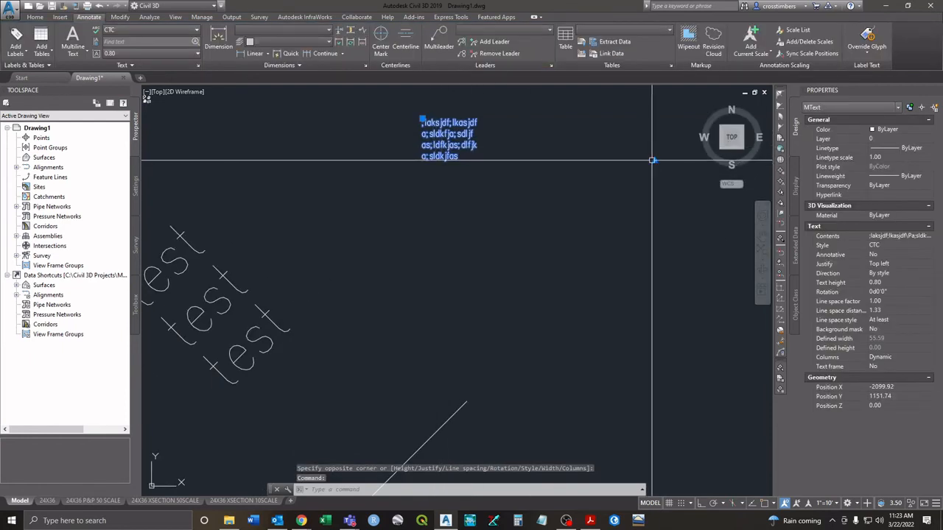
scroll(537, 189, "down", 2)
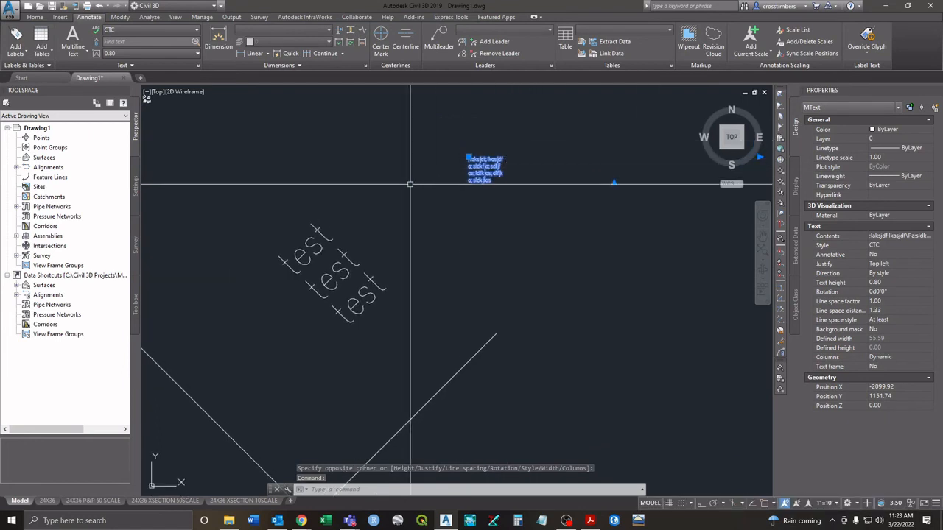
key("Escape")
key("Escape")
- Start a single-line text below and to the right of the multiline text, with height 0.80 and rotation 0d0'0"
left_click(73, 56)
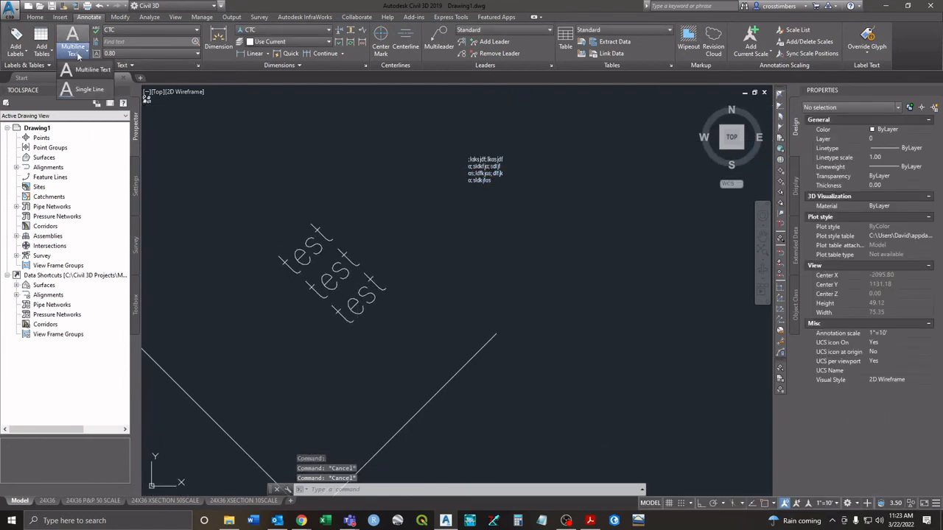
left_click(81, 92)
middle_click_drag(471, 297, 435, 240)
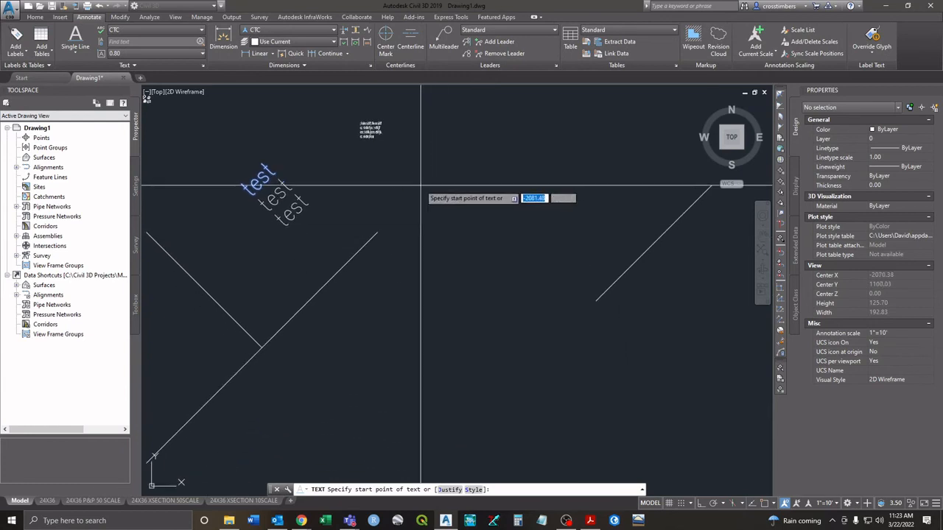
left_click(421, 185)
key("Return")
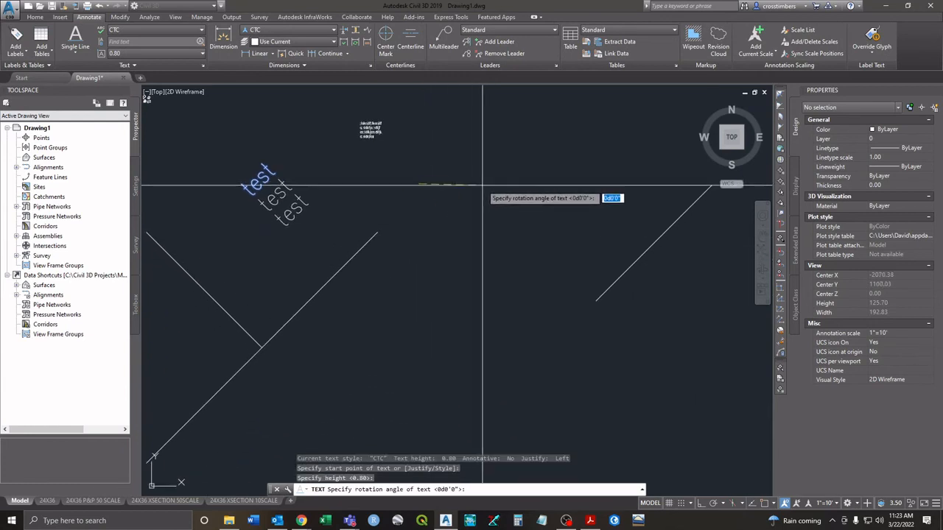
key("Return")
- Enter the single-line text rows ";lkajsd;flkjasd", ";lkasjdf;lkasjdf", ";lakdsjf;lkasdkjf" and ";lkasjdf;lka", and finish the command
type(";lkajsd;flkjasd")
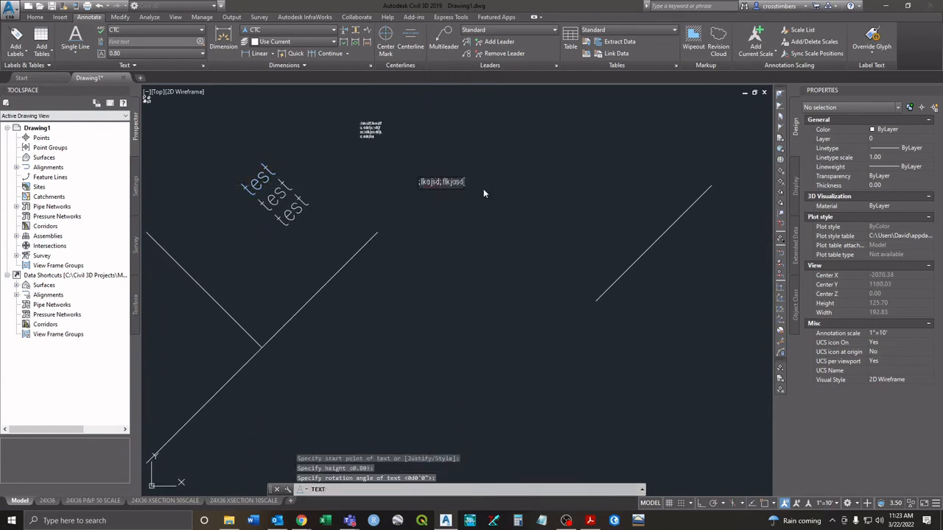
key("Return")
type(";lkasjdf;lkasjdf")
key("Return")
type(";lakdsjf;lkasdkjf")
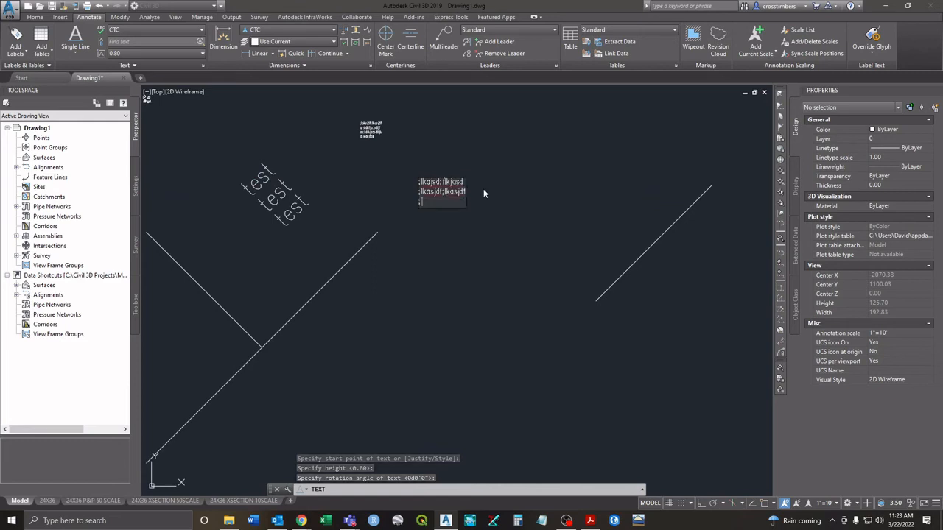
key("Return")
type(";lkasjdf;lka")
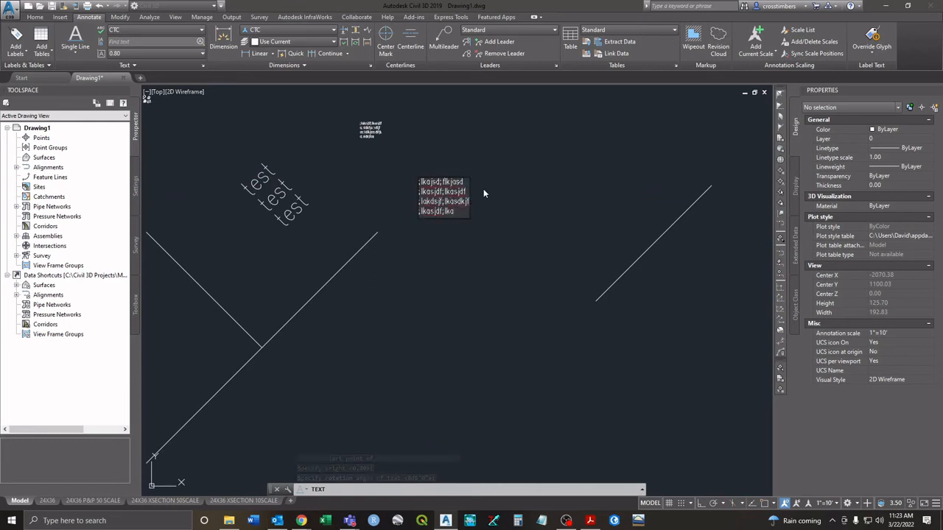
key("Return")
key("Return")
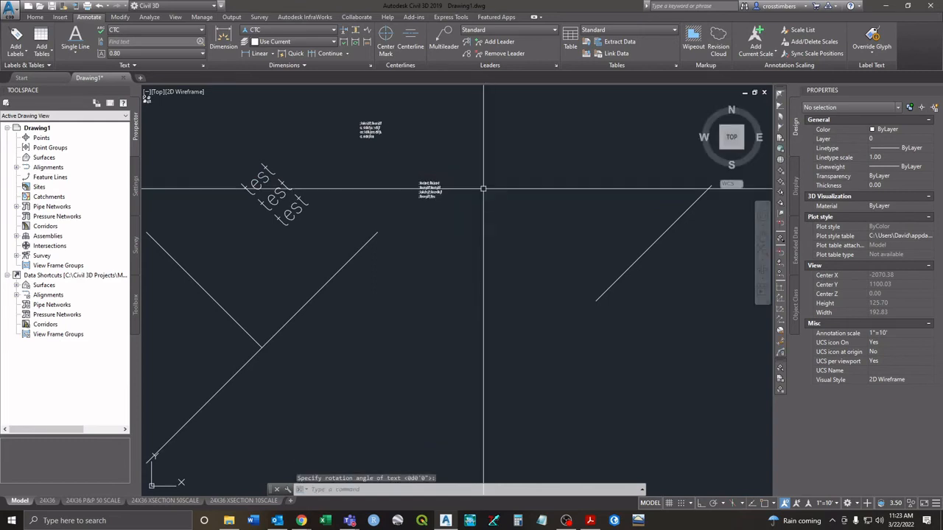
- Select the rows of the single-line text one at a time to examine whether each is a separate object
scroll(425, 188, "up", 4)
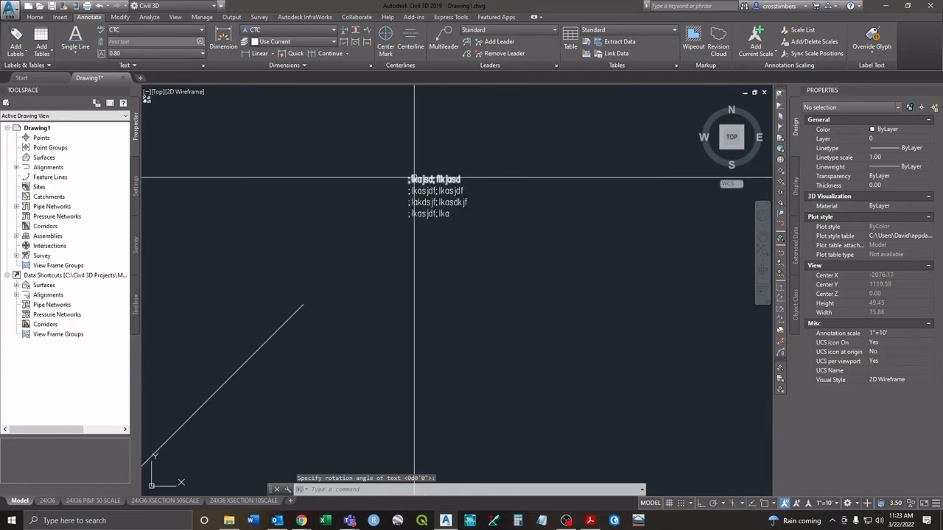
left_click(415, 192)
key("Escape")
left_click(415, 192)
key("Escape")
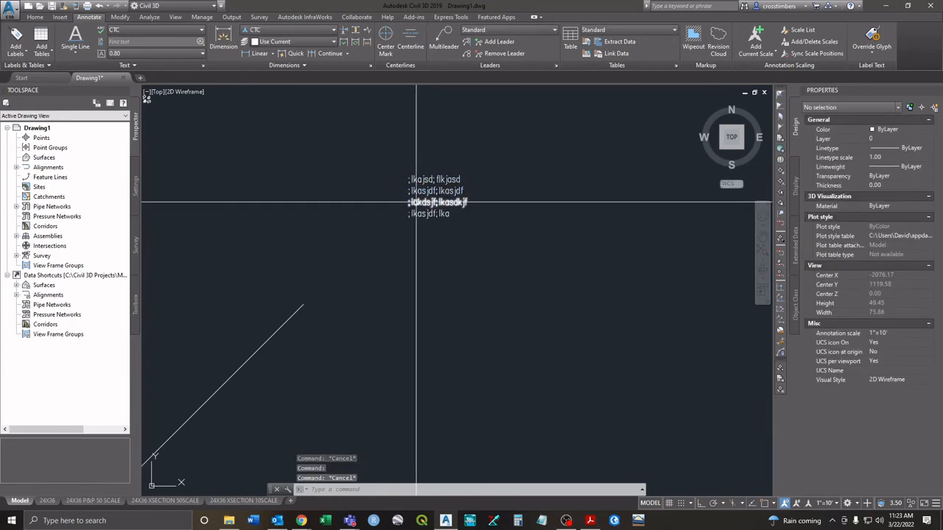
left_click(415, 202)
key("Escape")
left_click(414, 214)
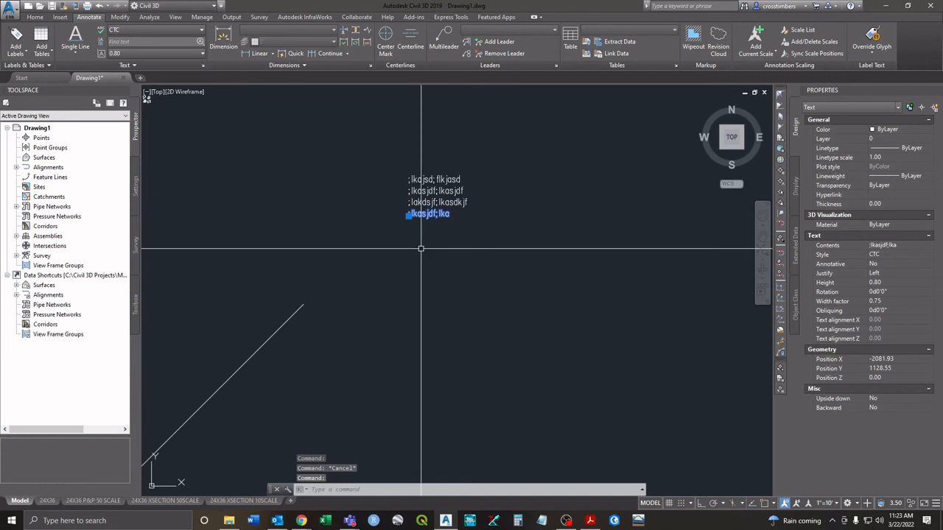
key("Escape")
- Reselect the multiline text block to compare its grouping and properties with the single-line rows, and clear the selection
scroll(442, 196, "down", 3)
scroll(435, 200, "up", 5)
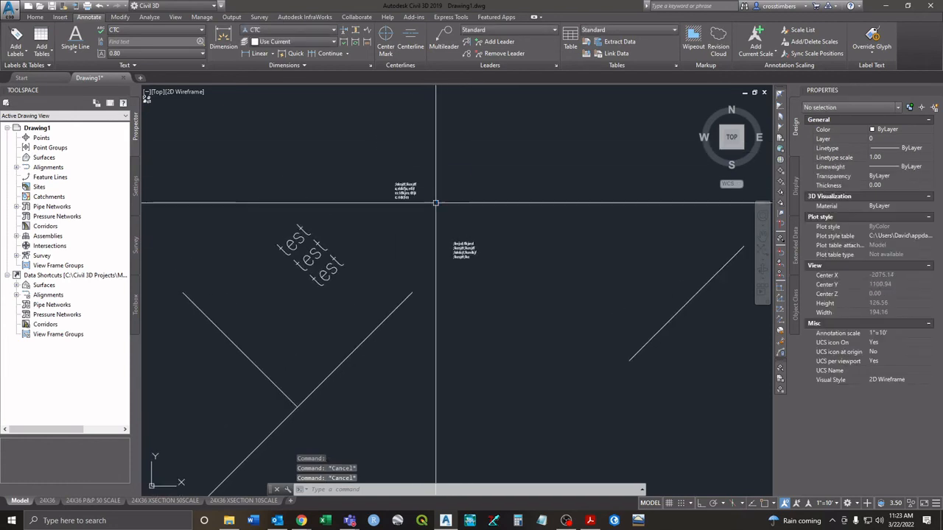
left_click(408, 190)
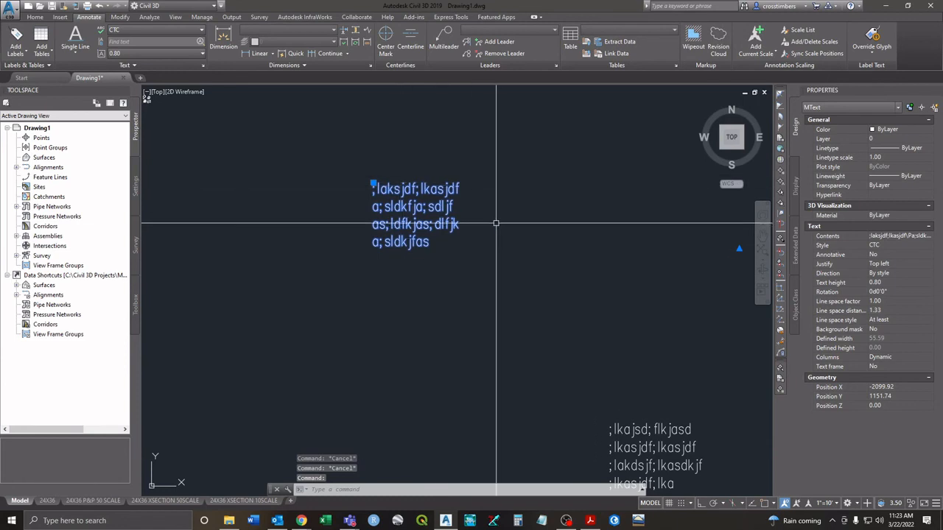
scroll(460, 226, "down", 5)
scroll(460, 226, "down", 3)
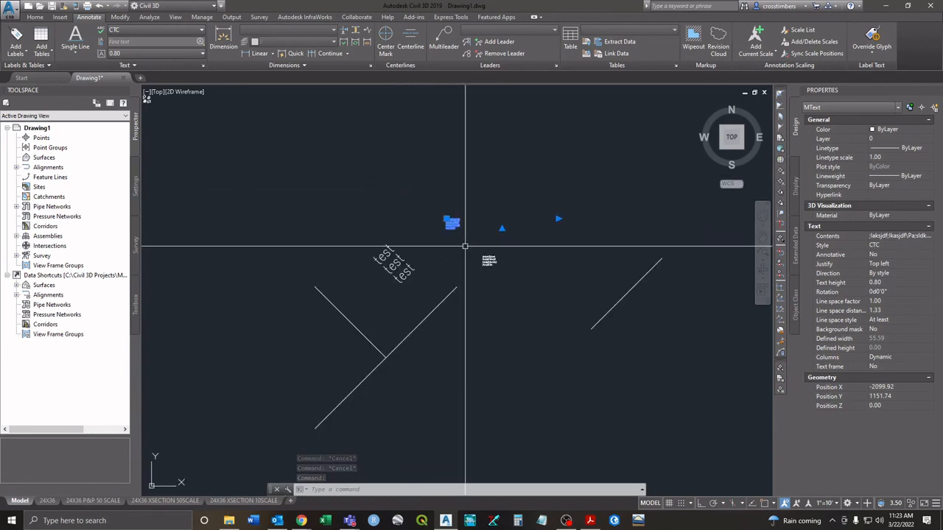
key("Escape")
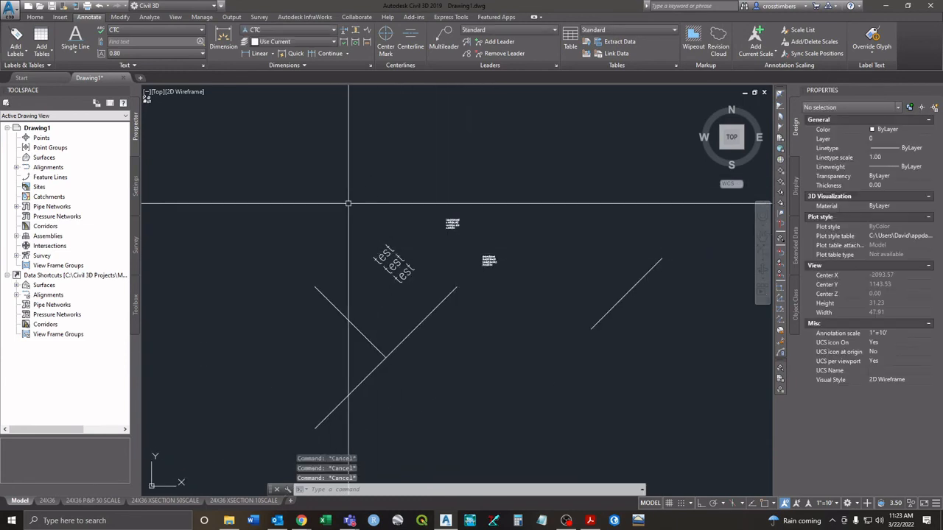
- Delete all the text objects above the lines, including the rotated "test" rows and both small text samples
left_click(525, 190)
left_click(374, 276)
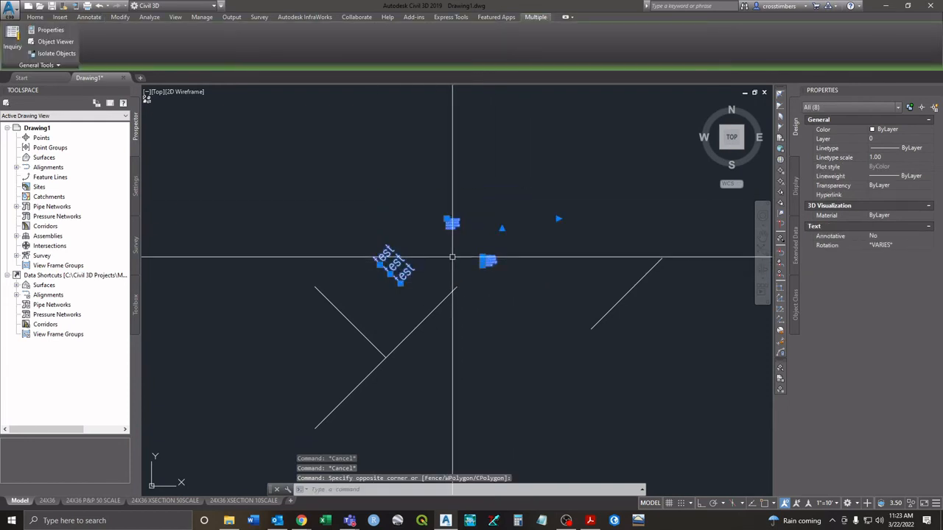
key("Delete")
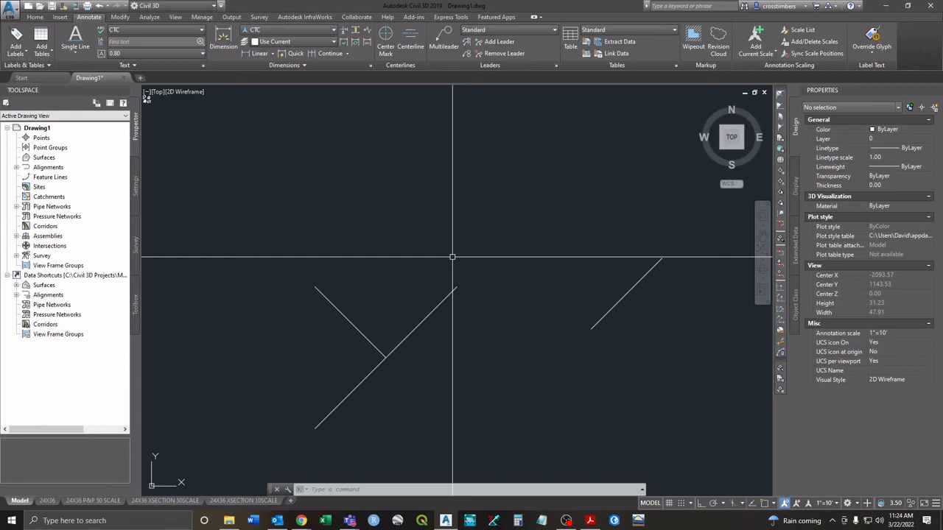
scroll(452, 257, "down", 6)
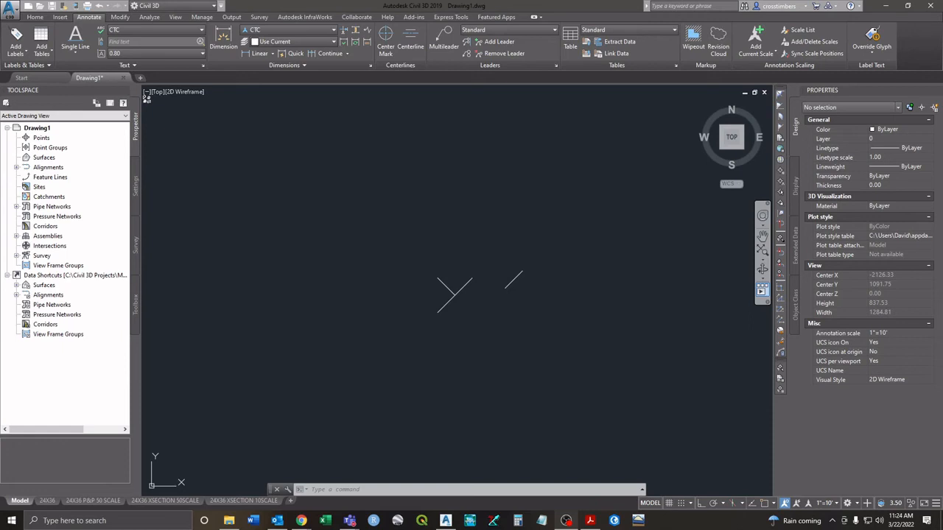
left_click(310, 490)
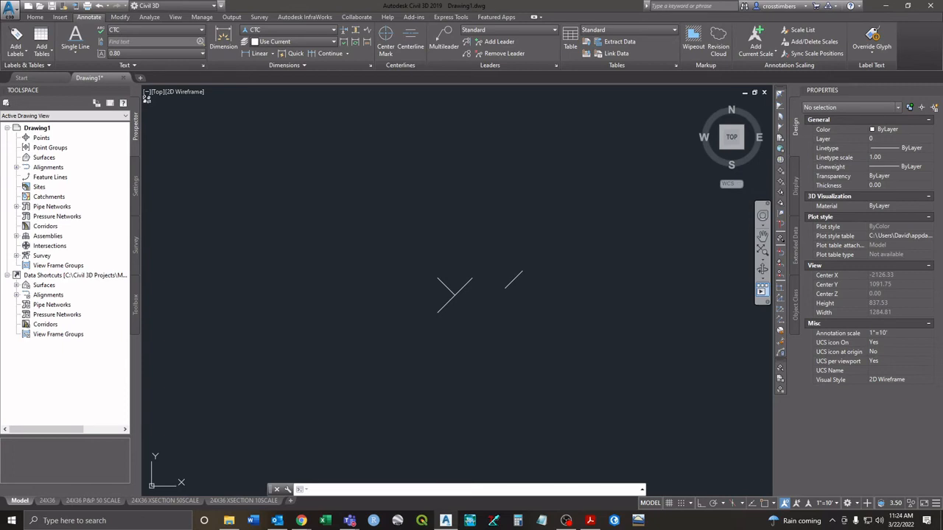
left_click(409, 259)
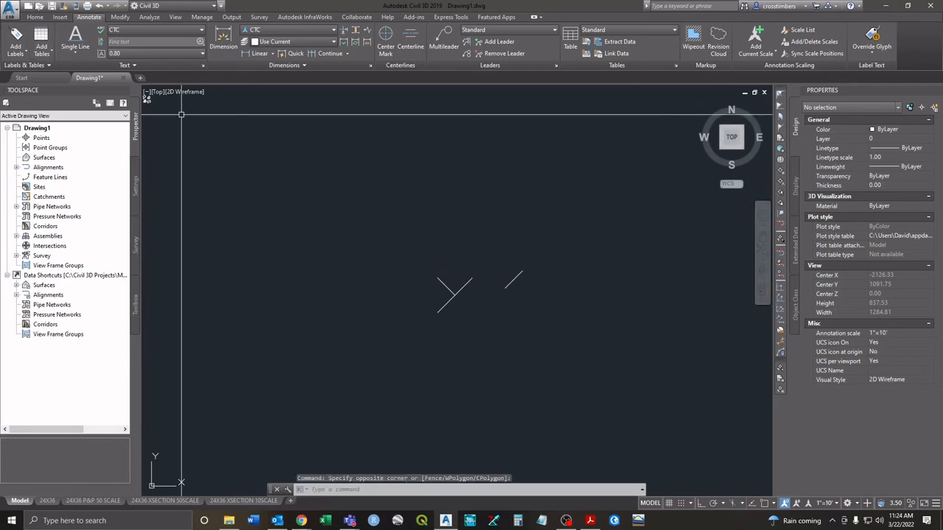
- Open the layer properties manager, bring it over the drawing area and widen it to show more columns
left_click(34, 16)
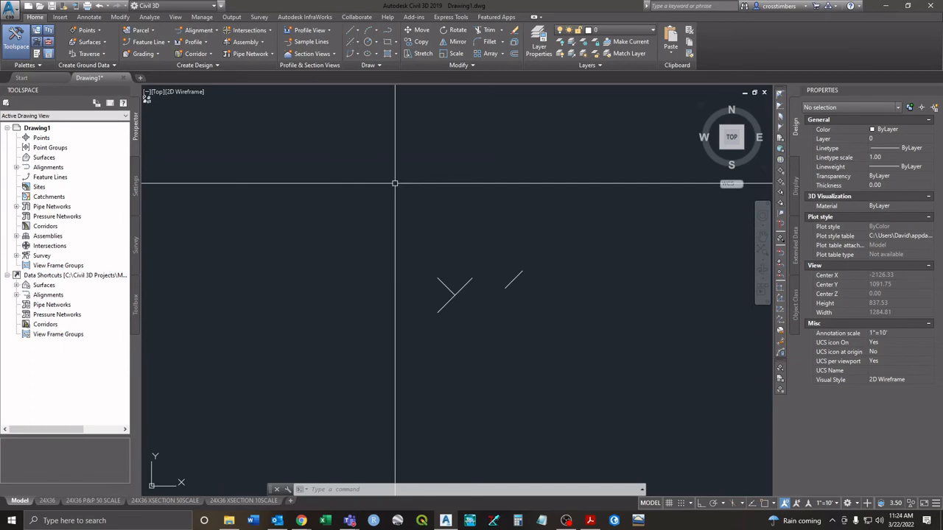
left_click(540, 50)
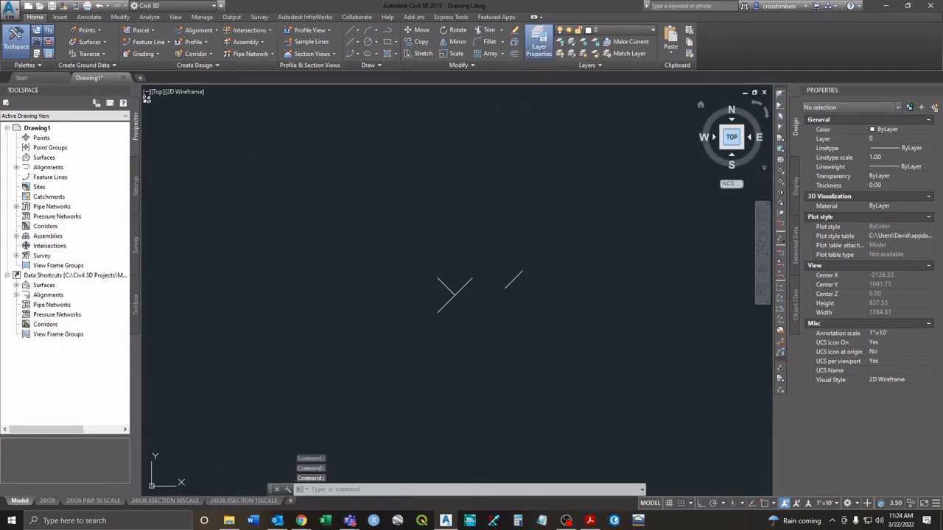
left_click_drag(942, 435, 207, 432)
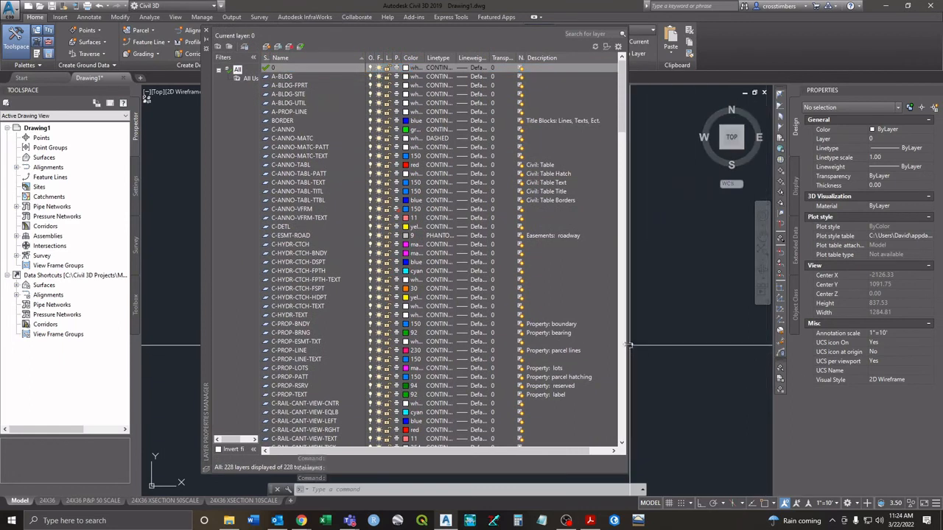
left_click_drag(629, 344, 734, 340)
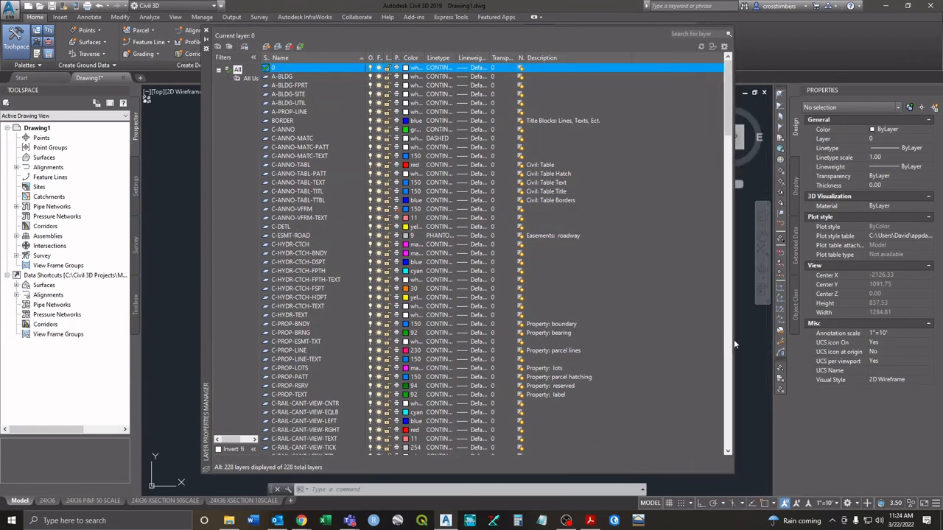
- Widen the layer list columns from On through New VP Freeze so their full headings and values are readable
left_click_drag(367, 58, 373, 58)
double_click(389, 58)
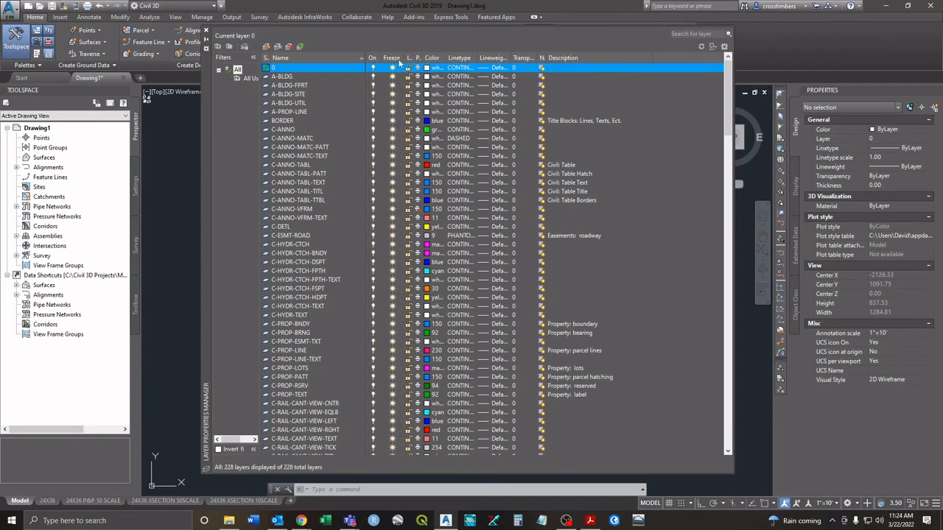
double_click(413, 57)
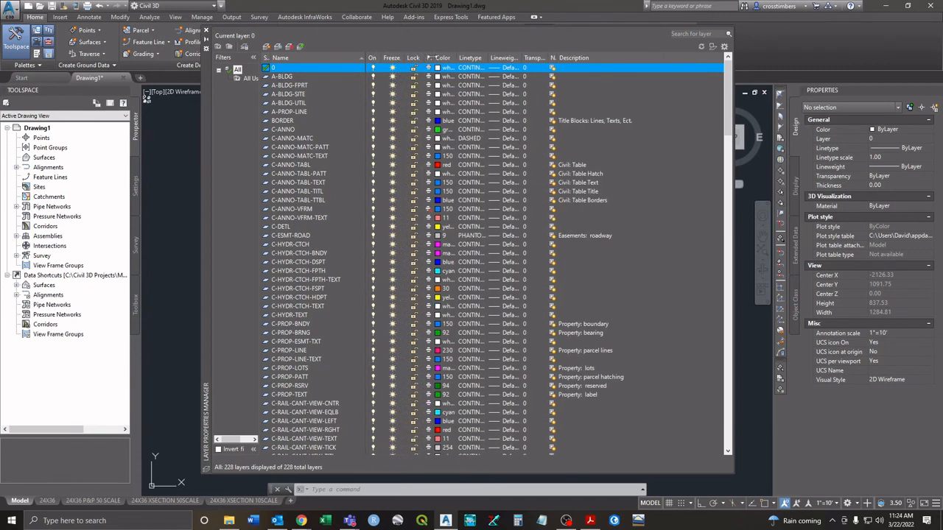
double_click(433, 58)
double_click(464, 58)
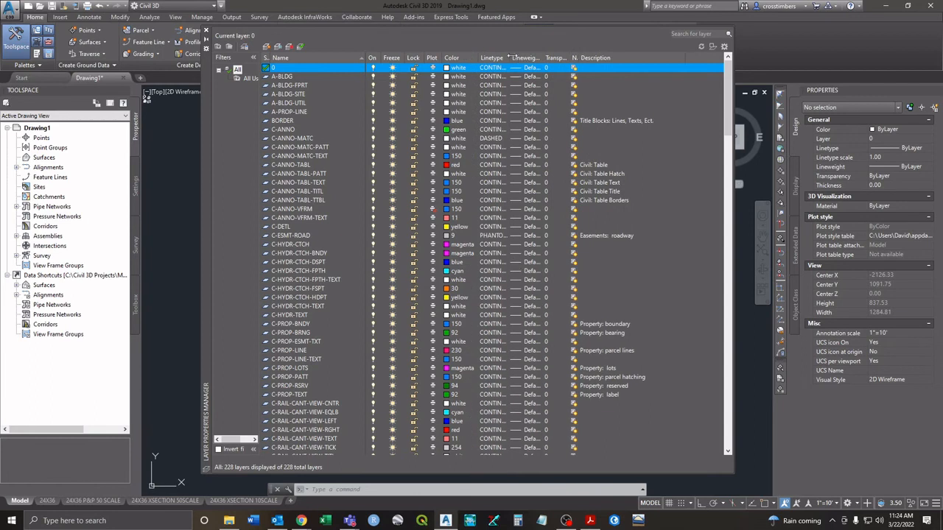
double_click(510, 57)
double_click(554, 58)
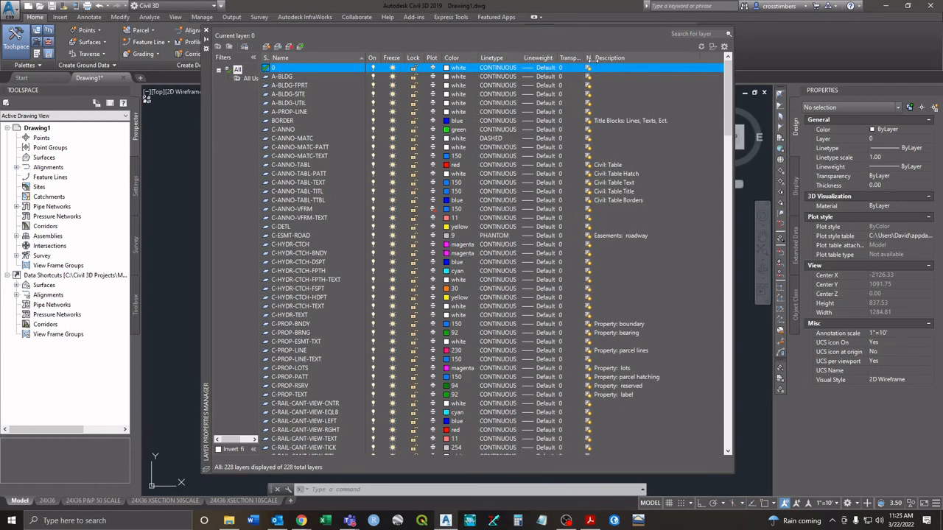
double_click(585, 57)
double_click(605, 57)
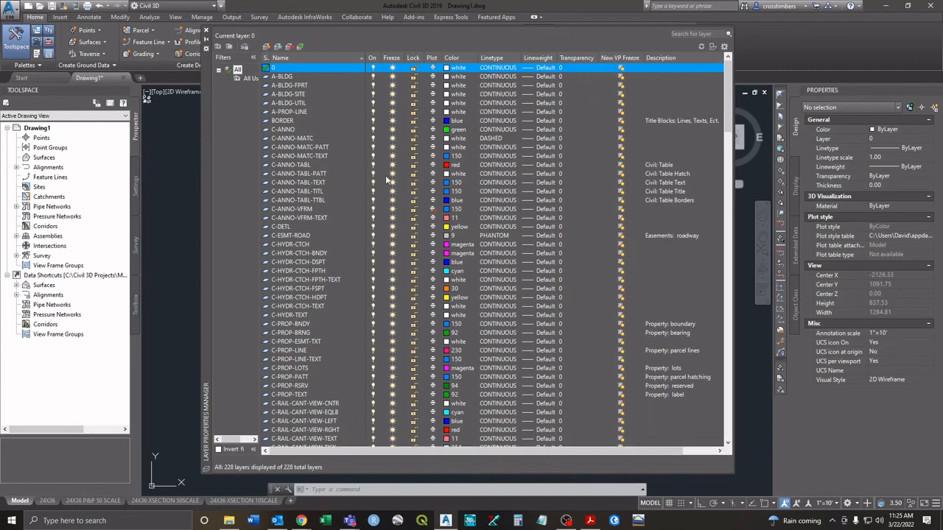
- Look through the full layer list to examine the template's layer names, colors, linetypes and descriptions, and return to its beginning
scroll(324, 173, "down", 14)
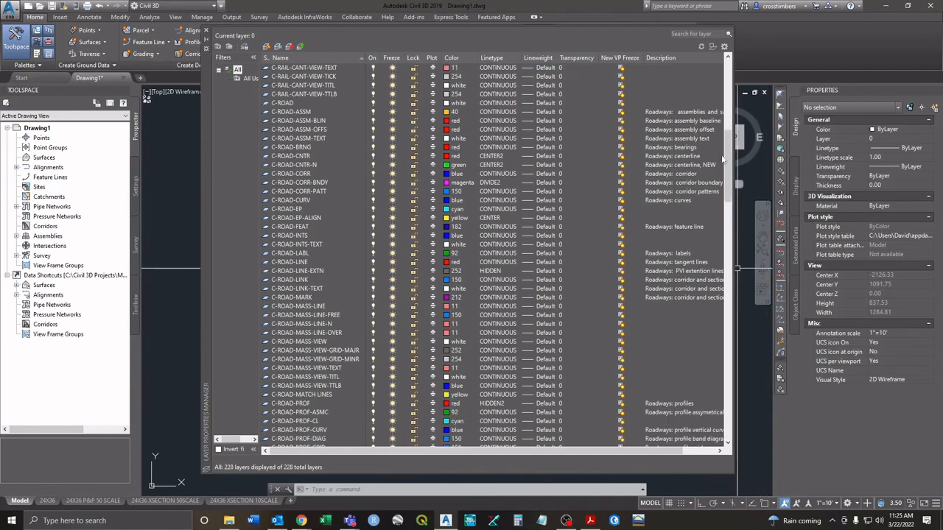
left_click_drag(728, 182, 713, 87)
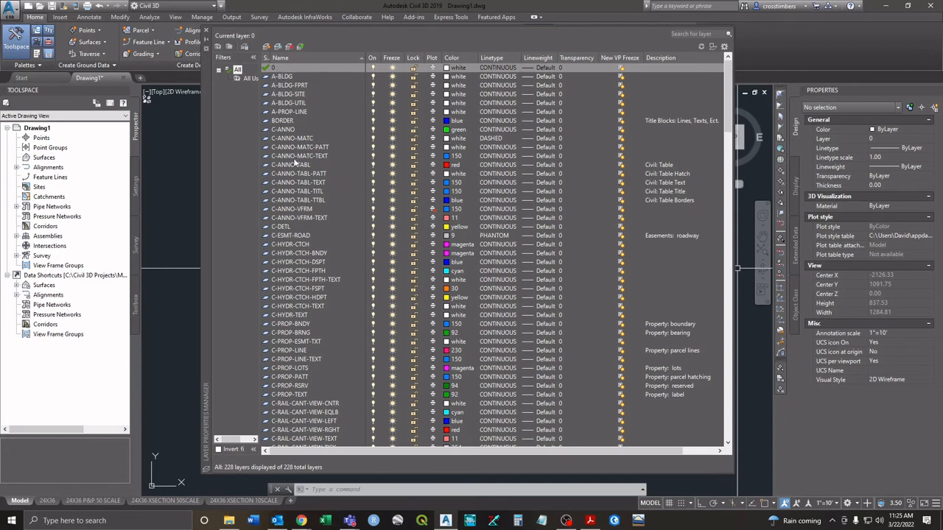
scroll(730, 221, "down", 1)
left_click_drag(728, 221, 736, 430)
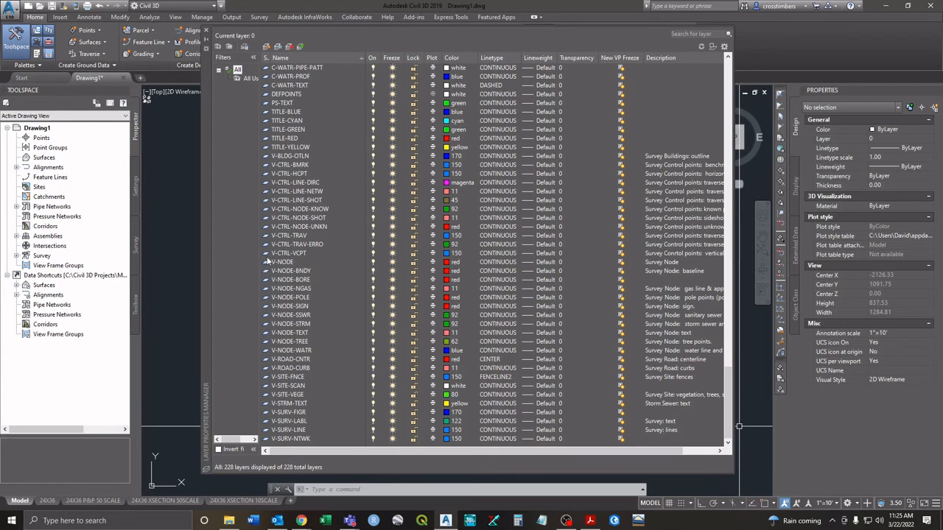
scroll(274, 223, "up", 14)
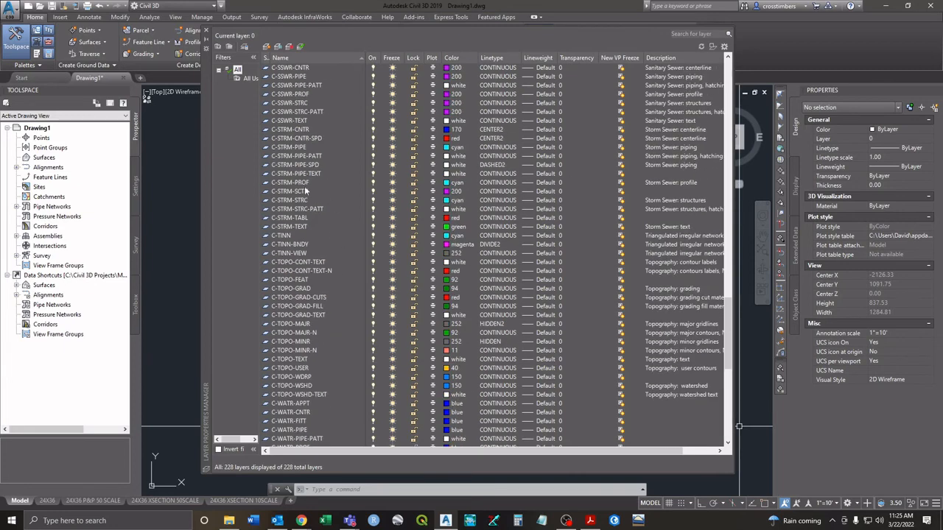
left_click_drag(731, 313, 722, 78)
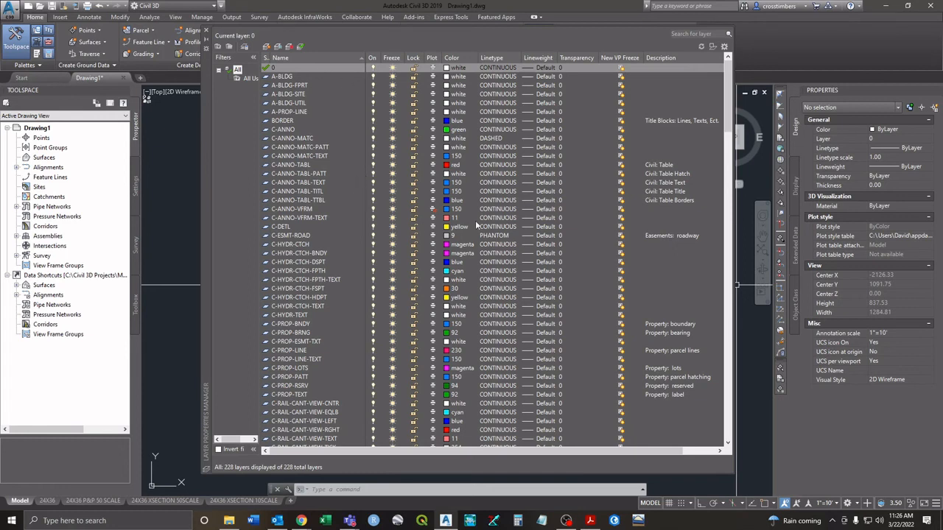
- Try the on, freeze and lock toggles of layer A-BLDG, and close the layer properties manager
left_click(373, 77)
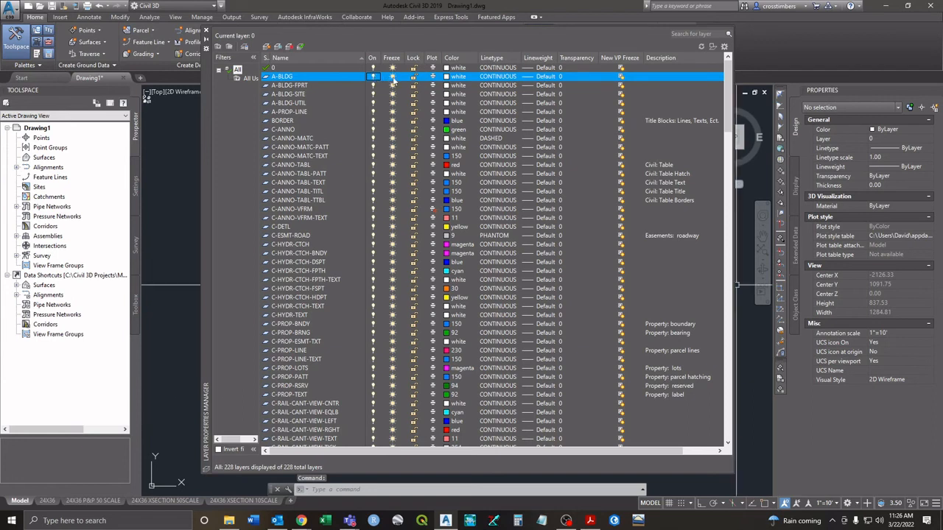
left_click(393, 77)
left_click(394, 77)
left_click(414, 79)
left_click(207, 32)
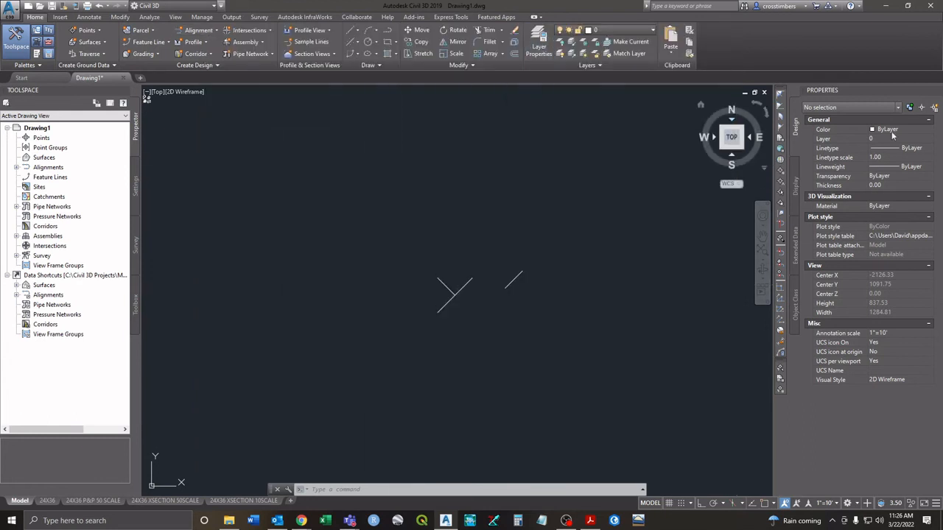
- Make A-BLDG-FPRT the current layer and draw a long single-segment polyline sloping down to the right above the existing lines
left_click(929, 139)
left_click(895, 164)
type("pl")
key("Return")
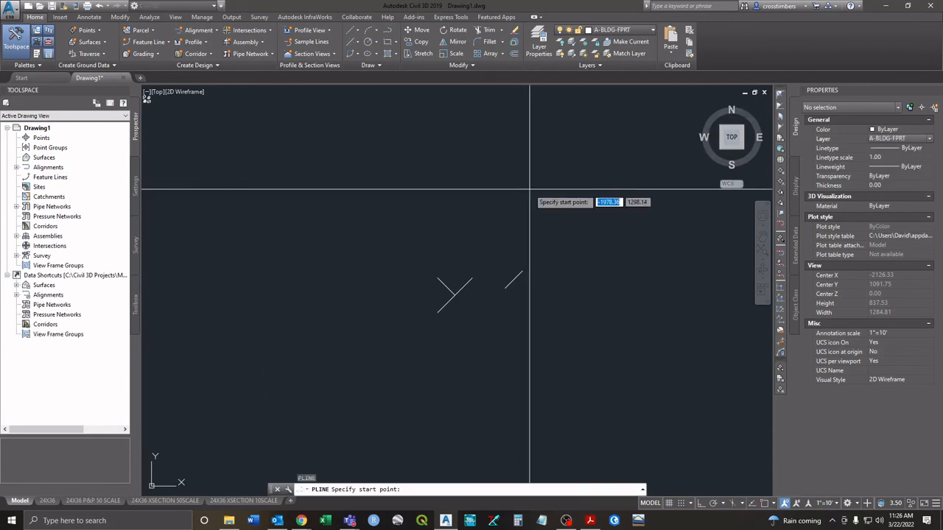
left_click(426, 161)
right_click(560, 219)
left_click(577, 230)
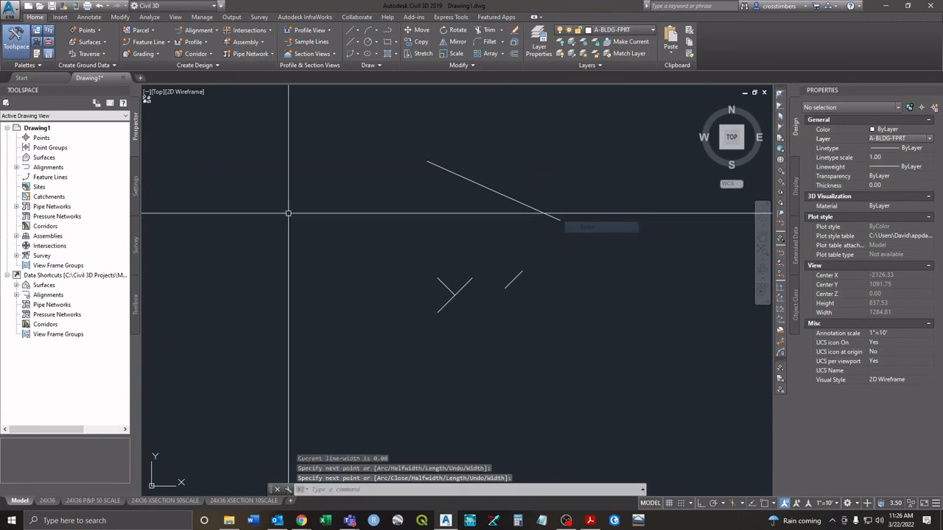
- Draw a second single-segment polyline, steeply inclined, in the open area left of the existing lines
right_click(288, 210)
left_click(310, 217)
left_click(283, 190)
left_click(262, 284)
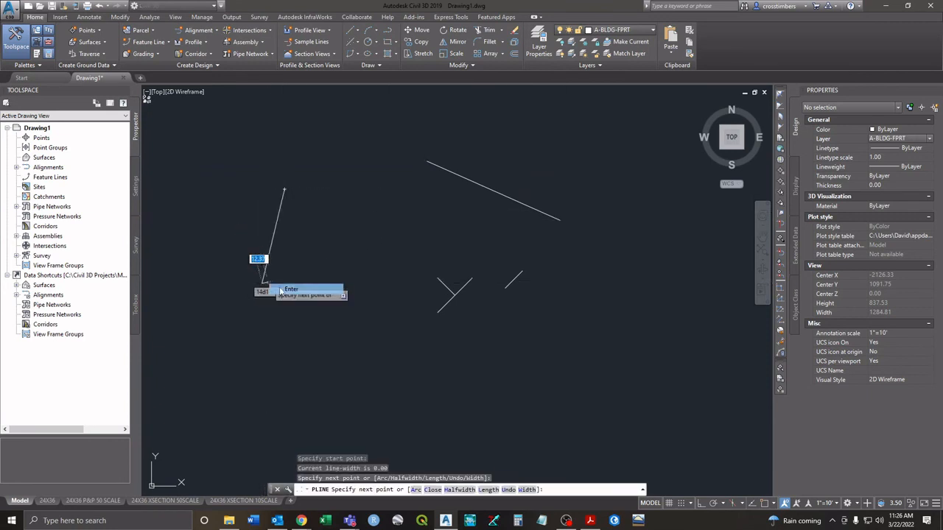
key("Return")
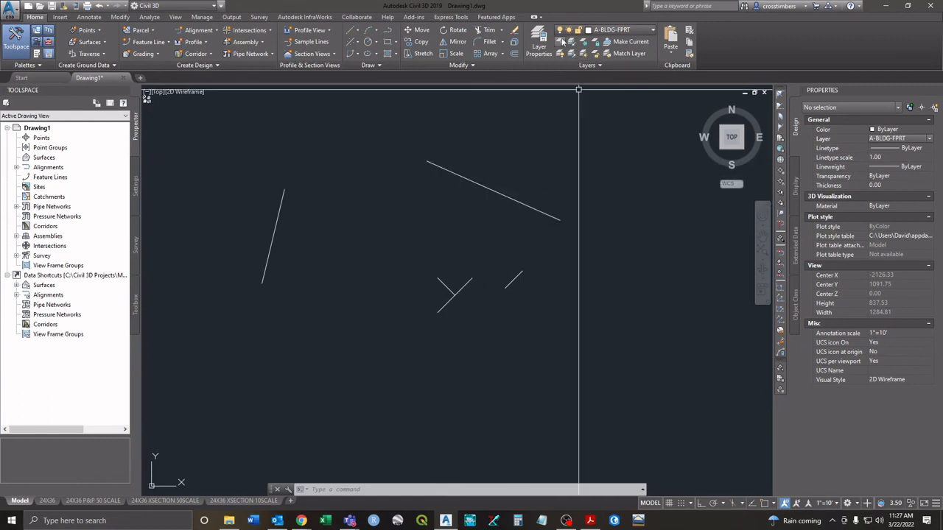
- Try to freeze the current layer A-BLDG-FPRT with the layer Freeze command by picking the long upper polyline
middle_click_drag(427, 214, 430, 223)
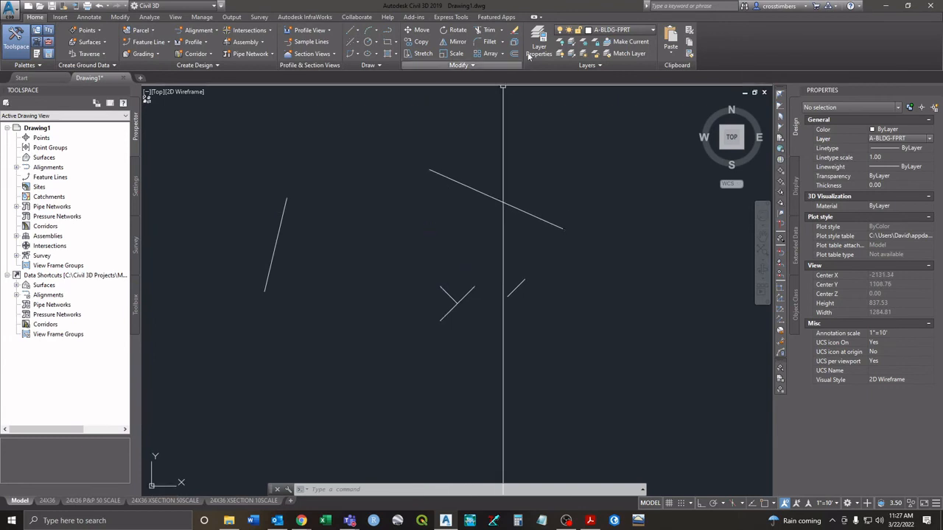
left_click(585, 49)
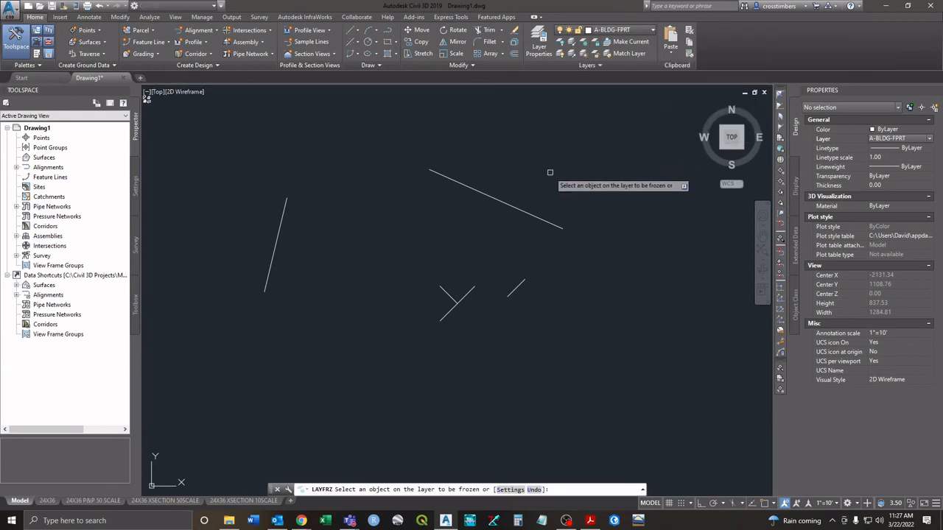
left_click(484, 193)
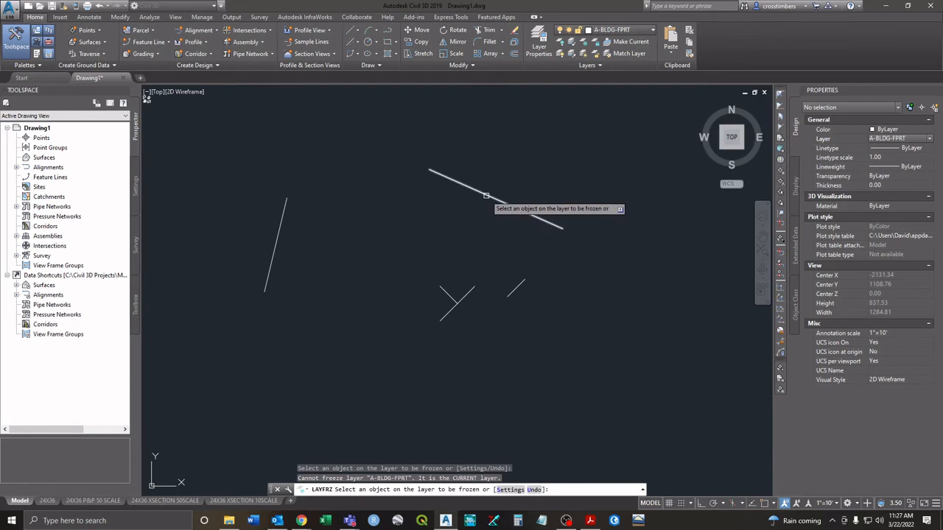
left_click(486, 196)
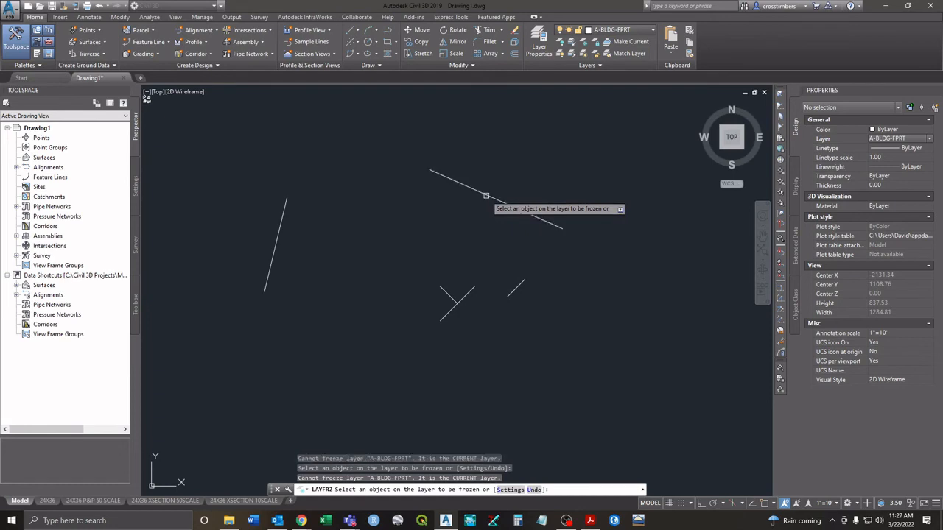
- Freeze layer 0 by picking the short separate diagonal line, end the command and undo the freeze
left_click(514, 291)
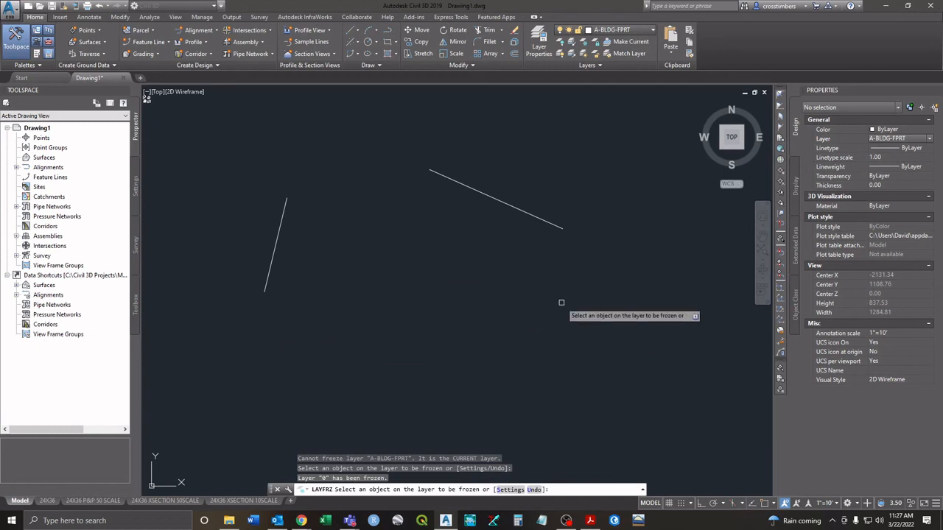
key("Escape")
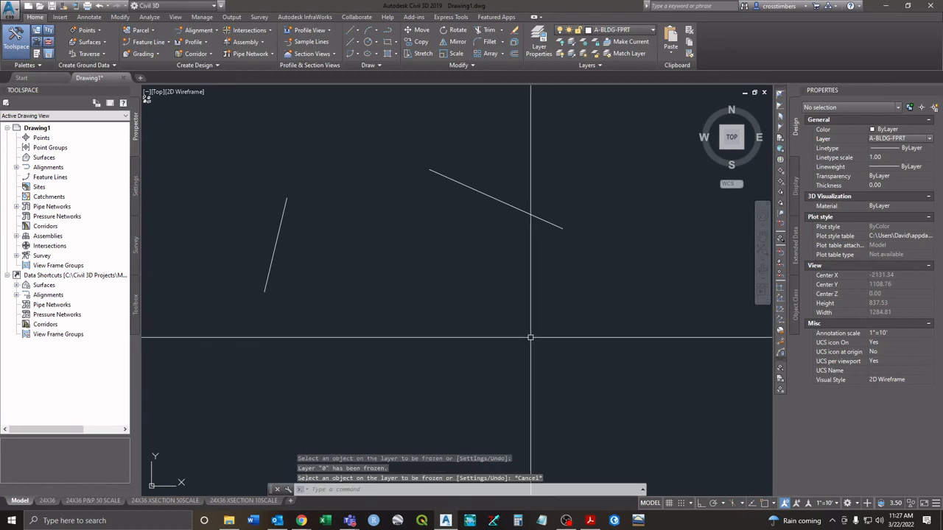
key("ctrl+z")
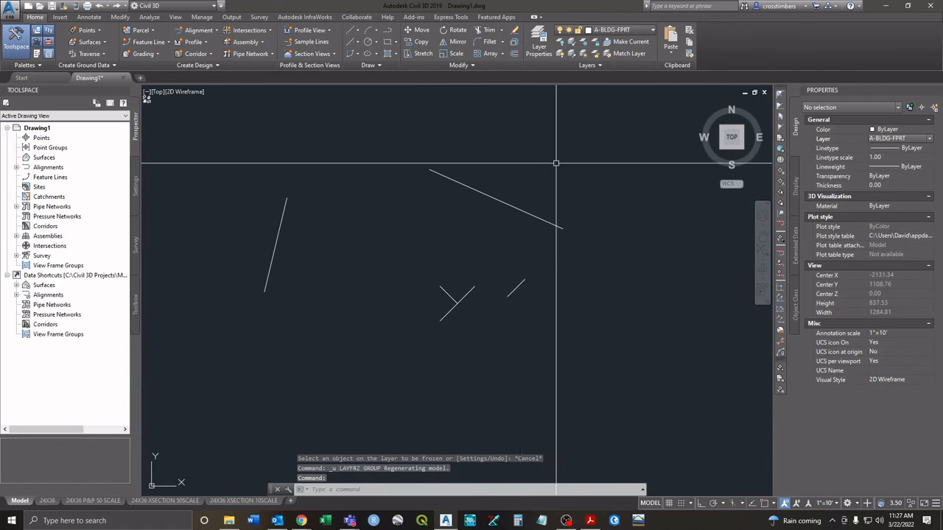
- Turn off layer 0 with the layer Off command by picking the short diagonal line, and undo it
left_click(558, 43)
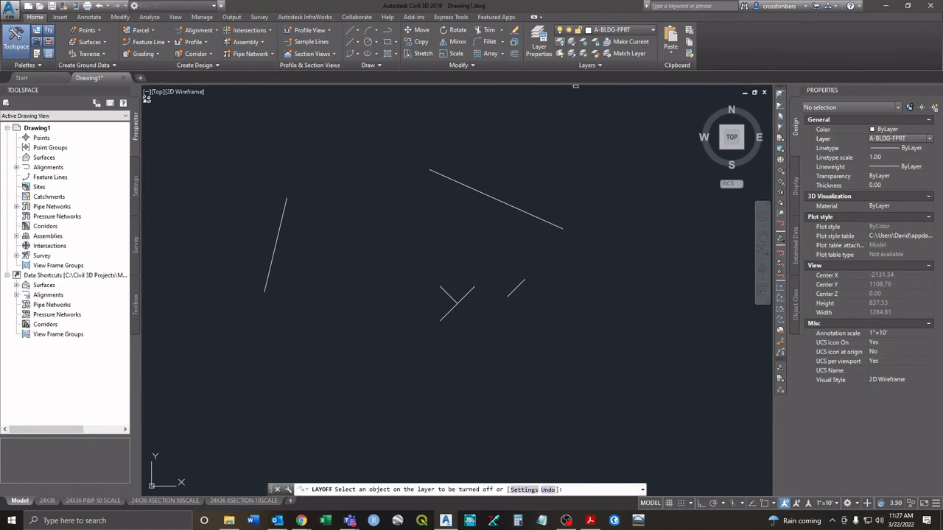
left_click(516, 288)
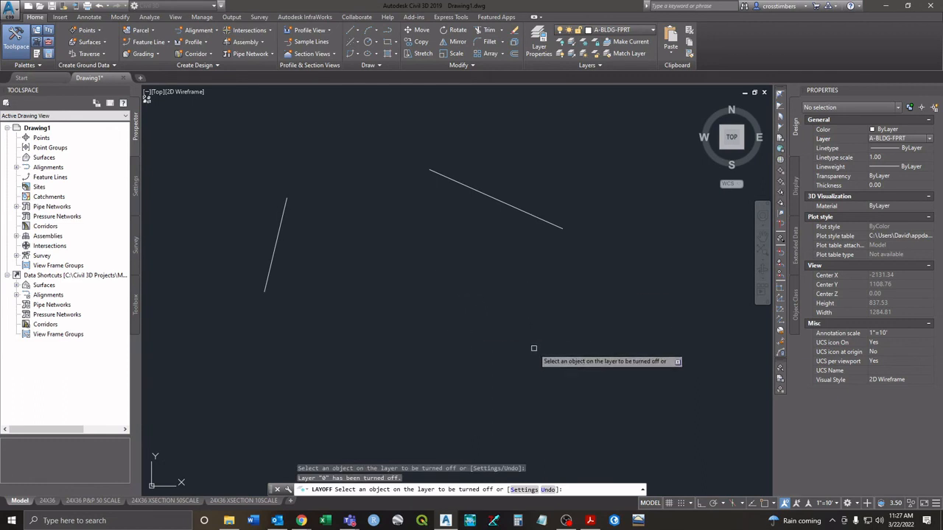
key("Escape")
key("ctrl+z")
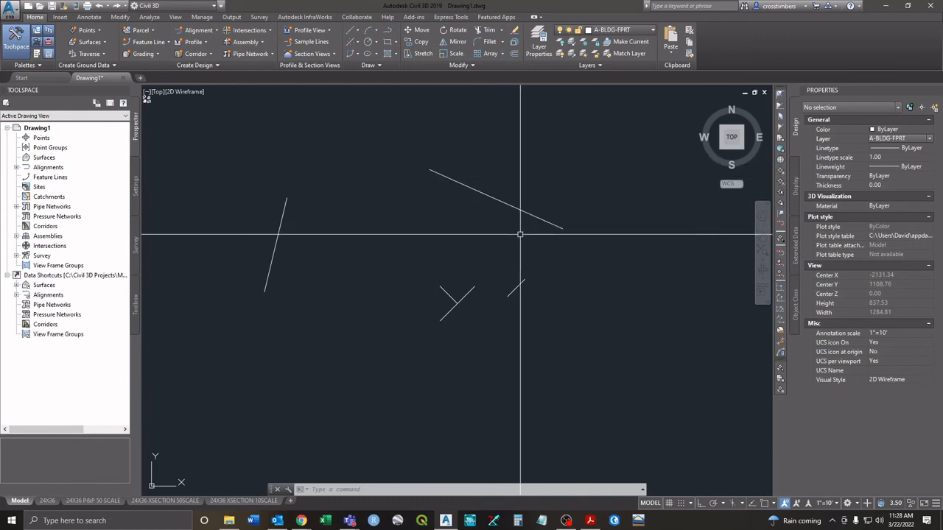
- Turn on object snap and draw a duplicate single-segment polyline over the long upper polyline, from endpoint to endpoint
type("pl")
key("Return")
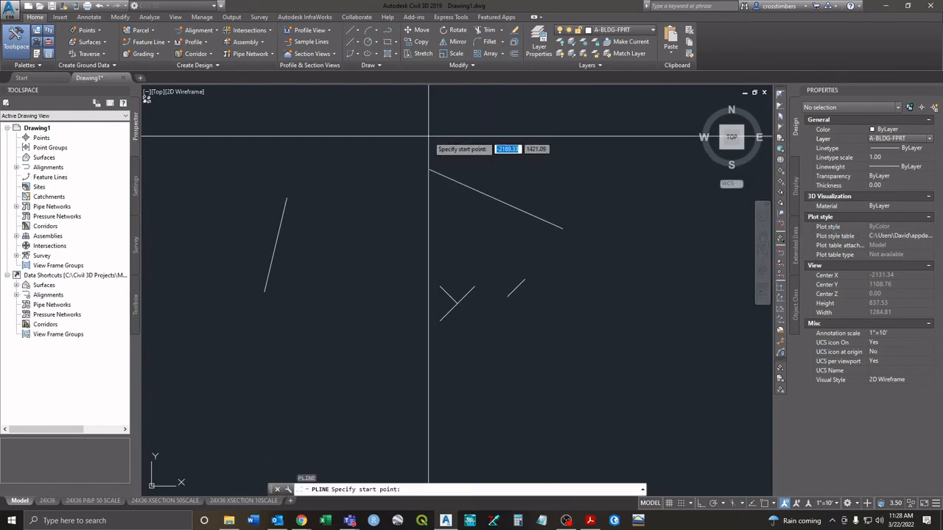
key("F3")
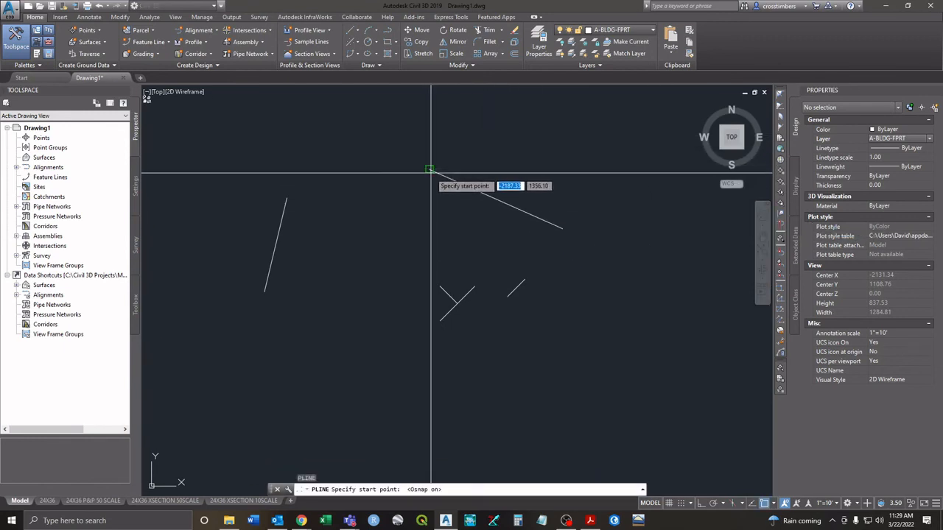
left_click(430, 171)
left_click(566, 231)
right_click(572, 225)
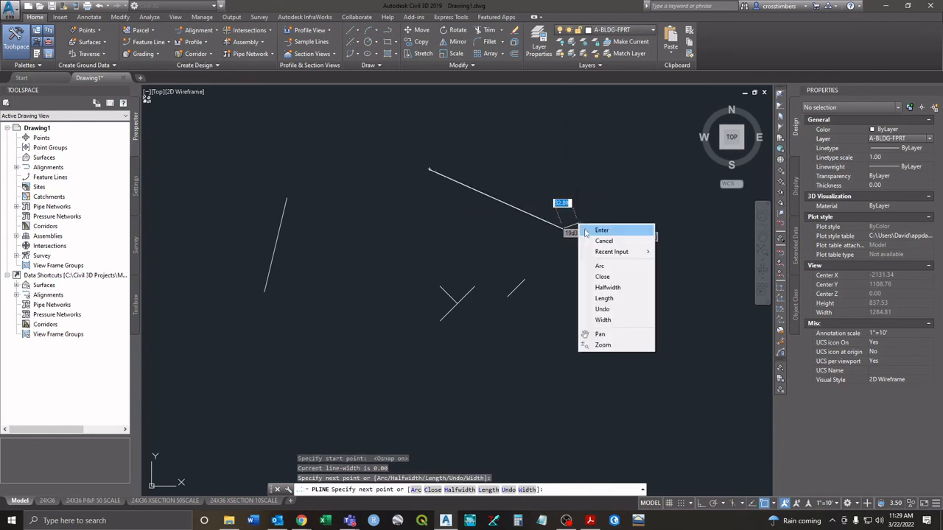
left_click(589, 231)
- Select both overlapping upper polylines with a crossing window to check them, and clear the selection
left_click(553, 174)
left_click(473, 232)
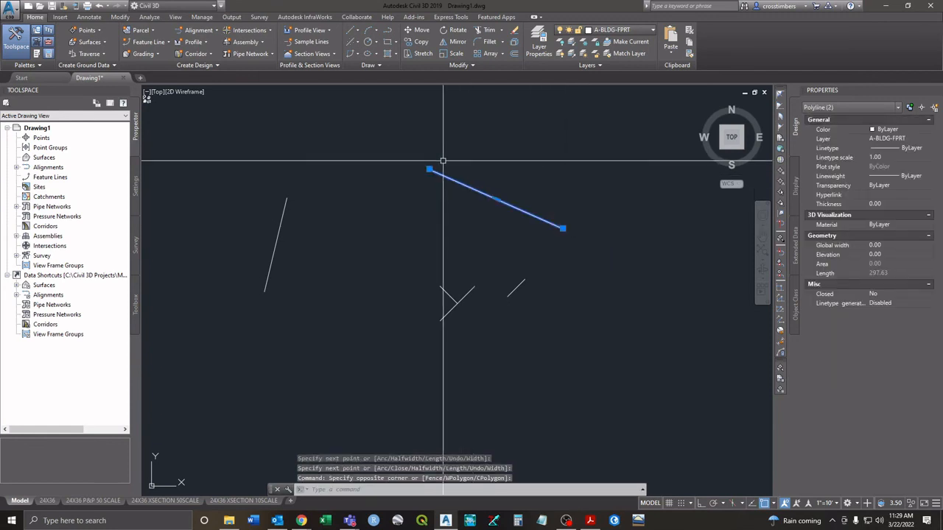
key("Escape")
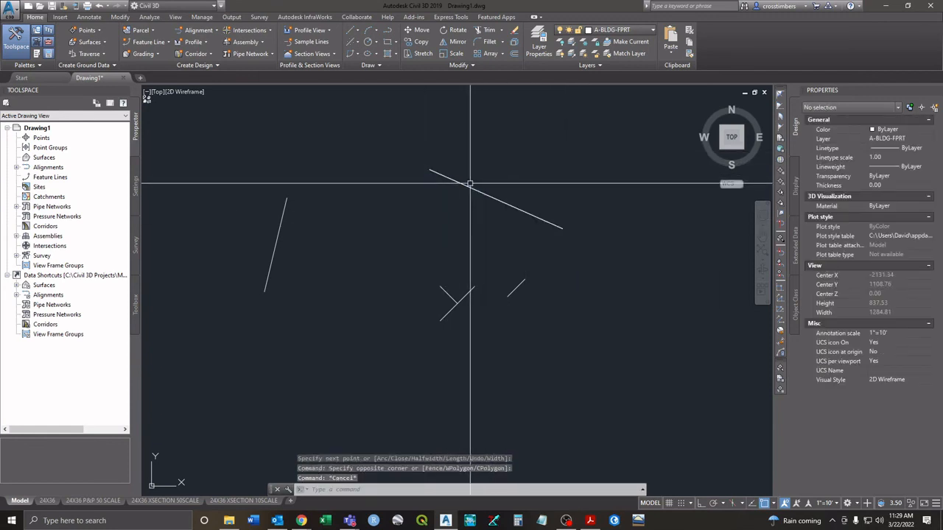
- Erase only one of the two overlapping upper polylines and undo the erase
left_click(467, 186)
key("Delete")
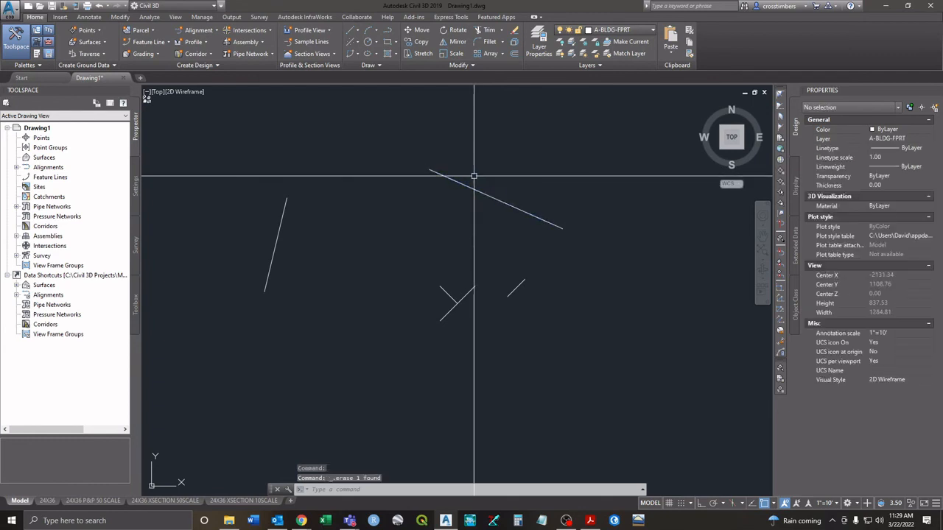
key("ctrl+z")
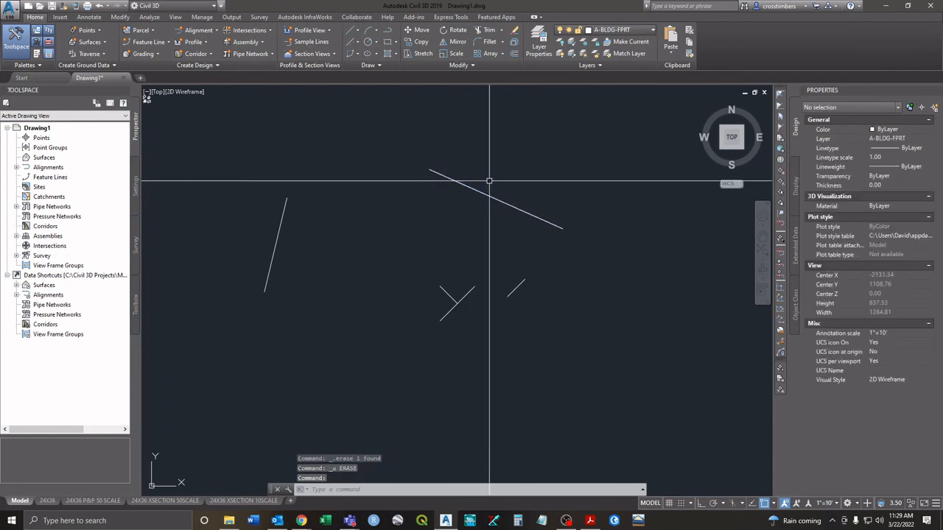
- Erase both overlapping upper polylines together using a crossing selection, and undo the erase
left_click_drag(552, 154, 466, 222)
left_click(466, 221)
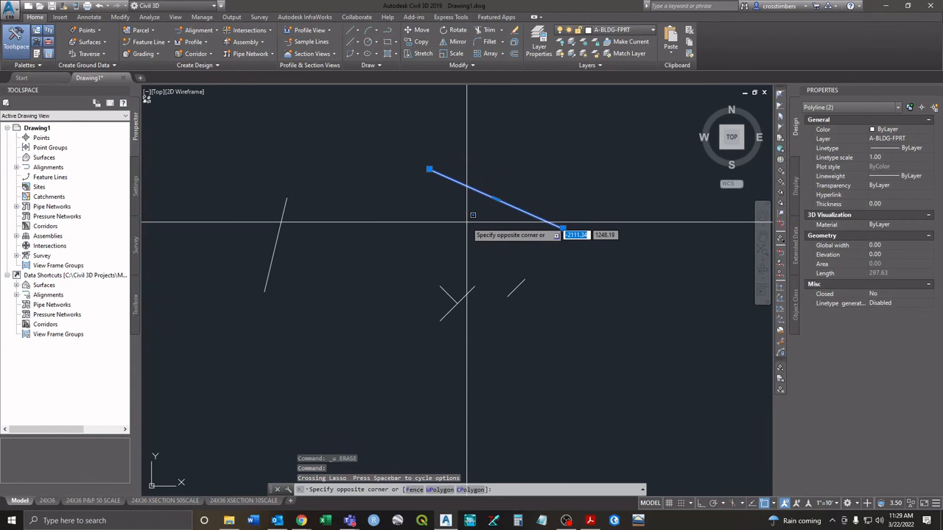
key("Delete")
key("Escape")
key("Delete")
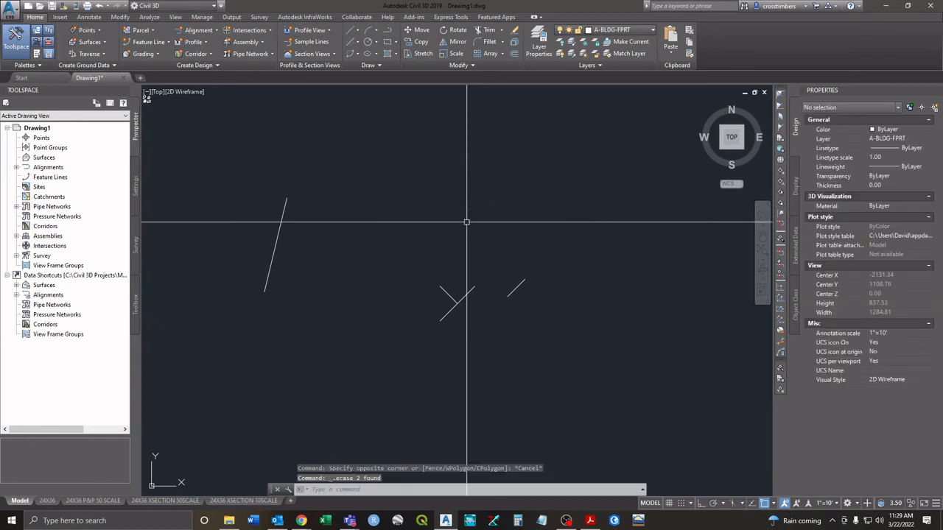
key("ctrl+z")
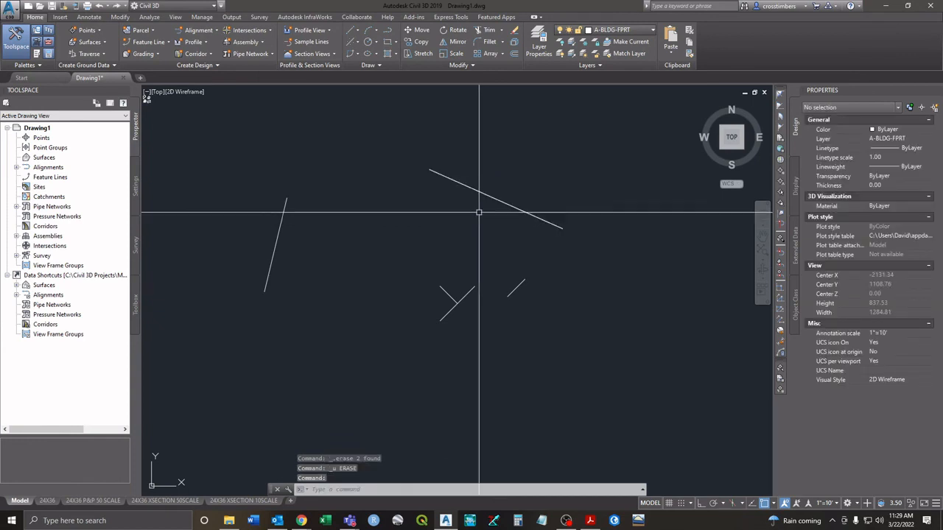
scroll(489, 177, "up", 2)
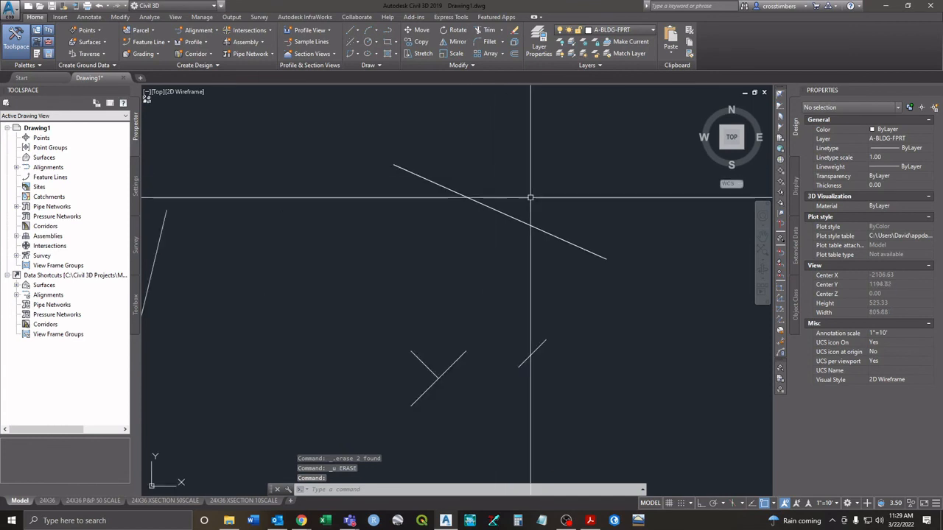
left_click(530, 193)
left_click(532, 169)
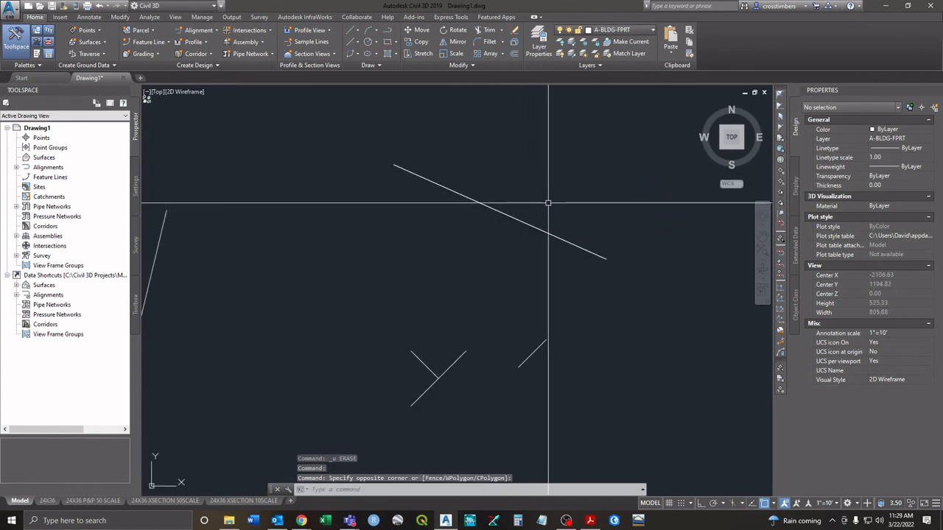
left_click(589, 203)
left_click(588, 210)
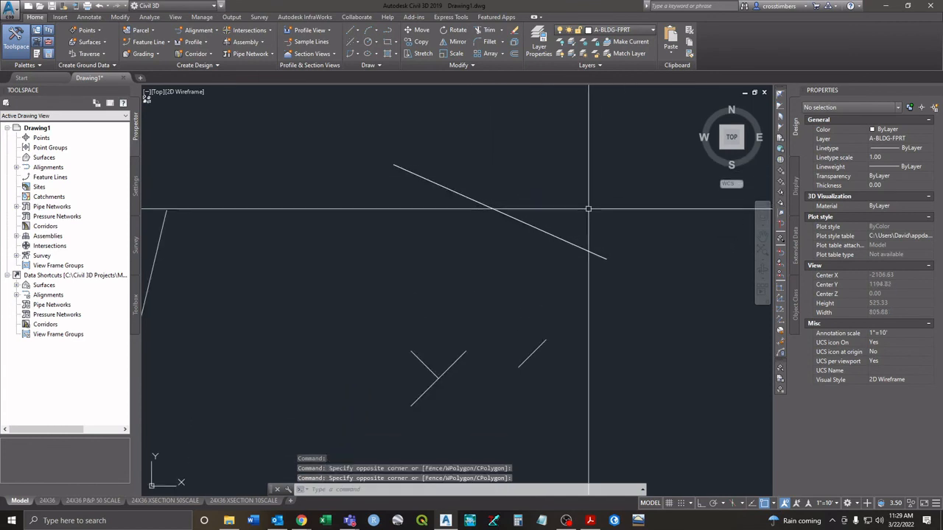
left_click(548, 184)
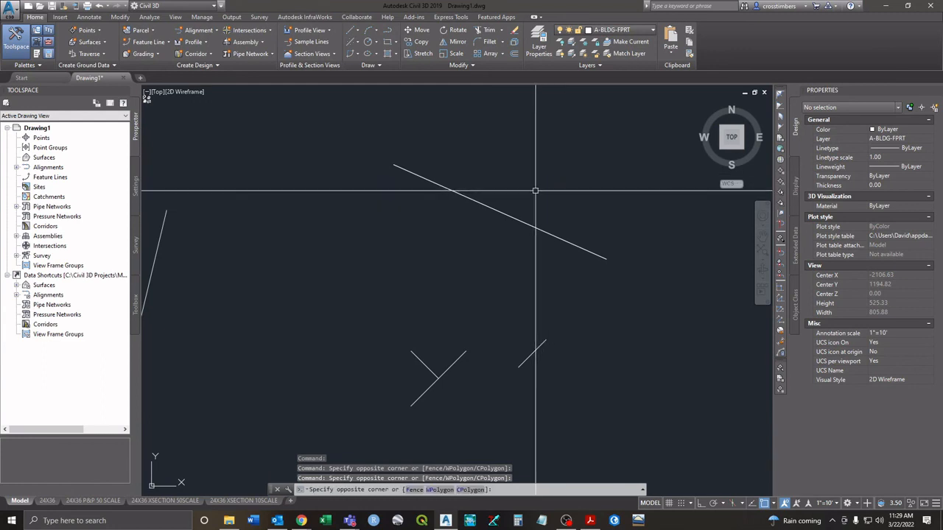
left_click(534, 190)
left_click(505, 156)
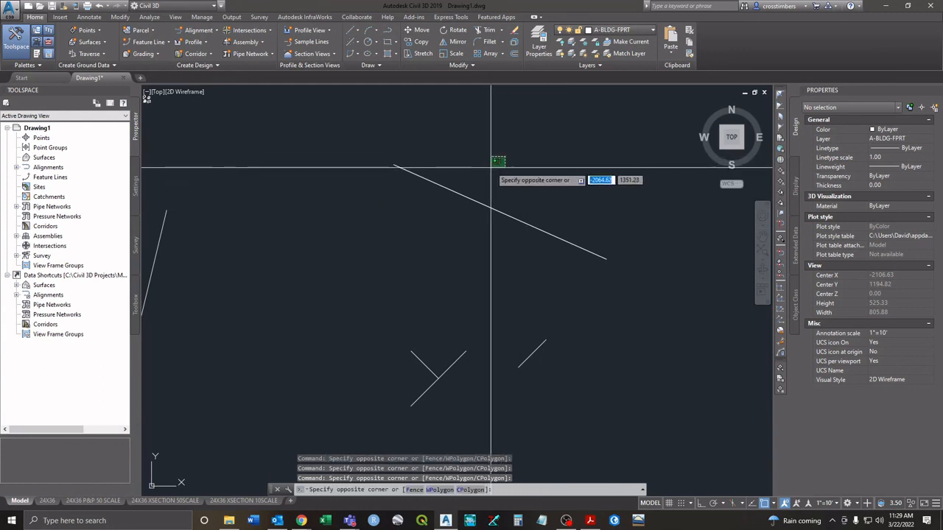
left_click(505, 161)
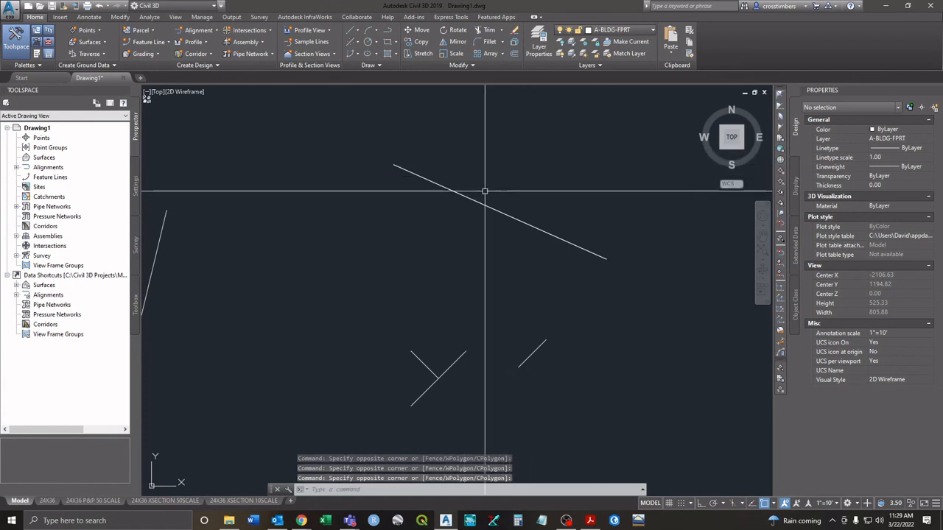
left_click(521, 169)
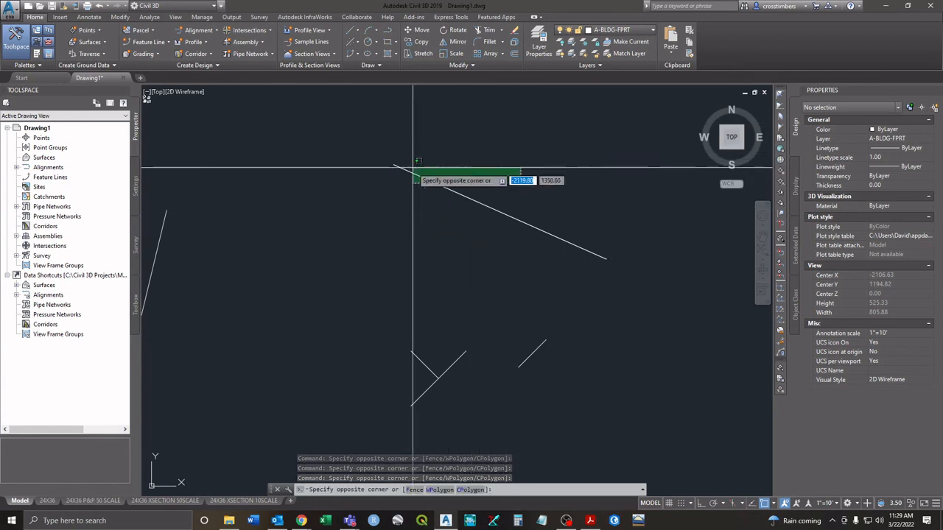
left_click(414, 177)
key("Escape")
key("Escape")
key("Escape")
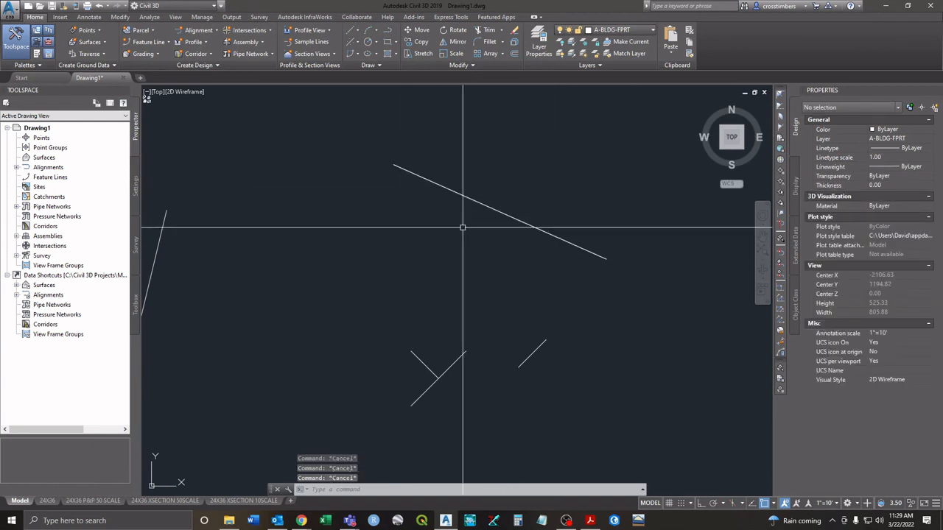
- Select one long upper polyline together with the upper-right branch of the Y-shaped lines, review their combined properties, and clear the selection
left_click(471, 200)
middle_click_drag(279, 278, 499, 240)
middle_click_drag(317, 242, 440, 198)
scroll(383, 223, "down", 3)
middle_click_drag(468, 232, 491, 305)
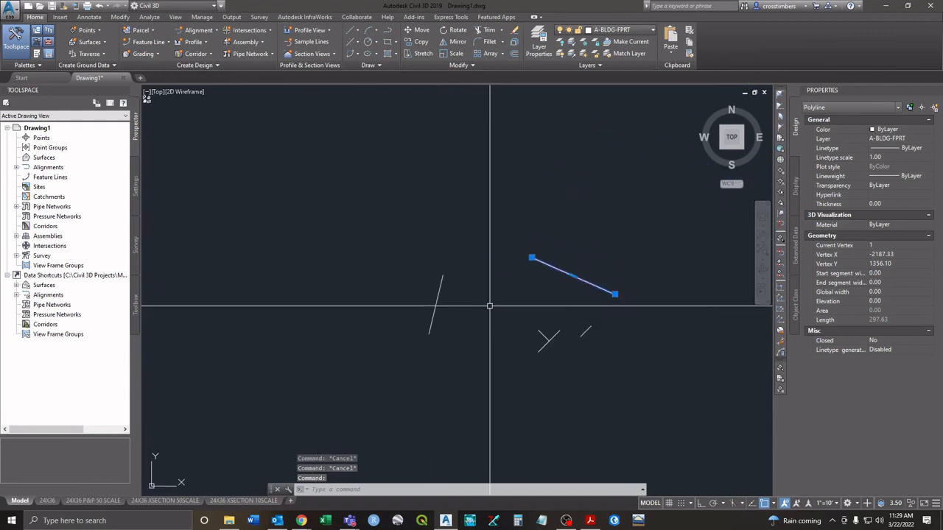
scroll(516, 309, "up", 5)
middle_click_drag(574, 421, 505, 240)
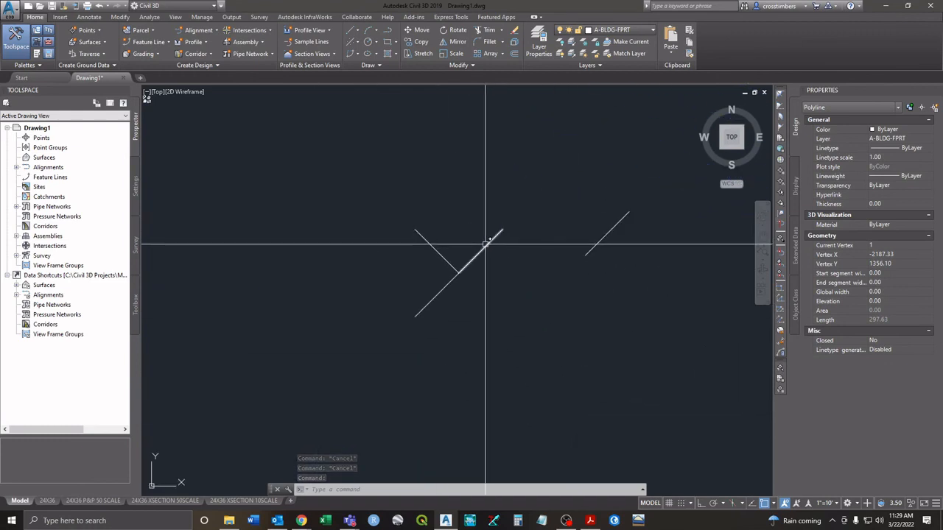
left_click(484, 248)
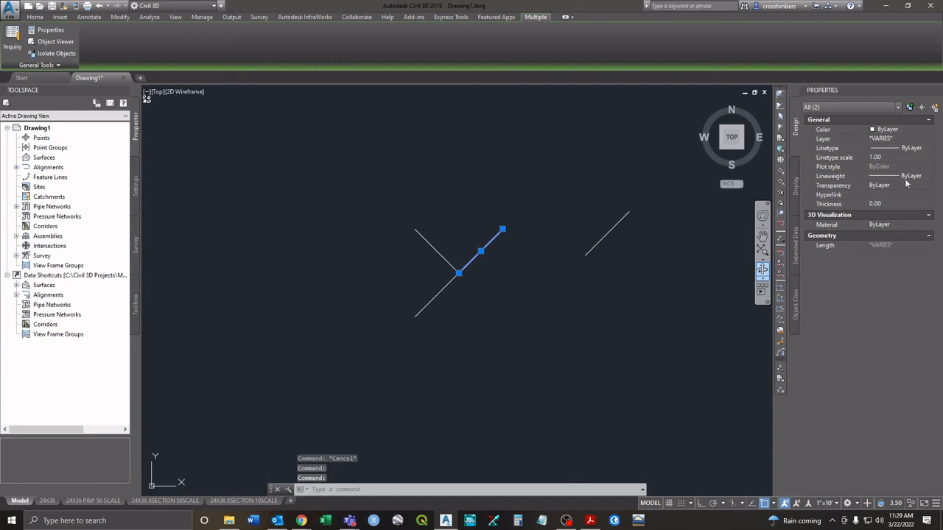
scroll(477, 217, "down", 5)
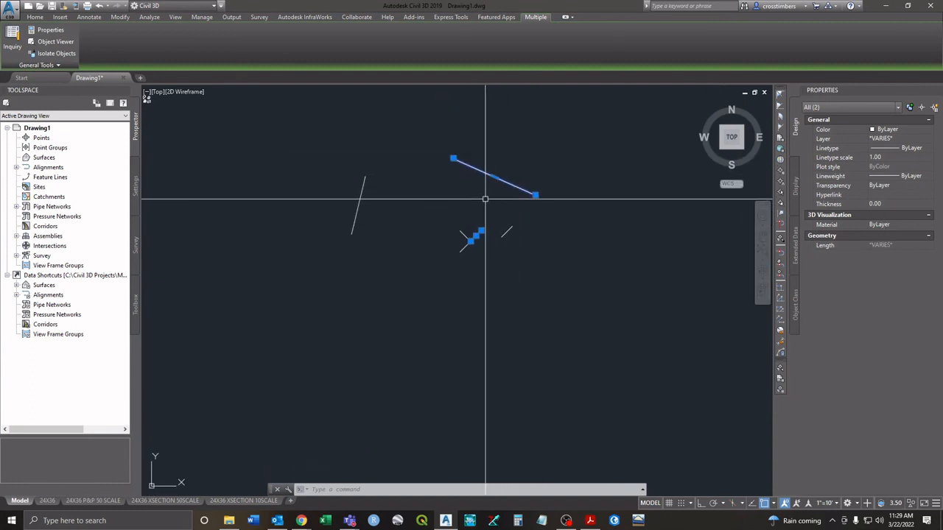
key("Escape")
key("Escape")
key("Escape")
scroll(480, 221, "up", 3)
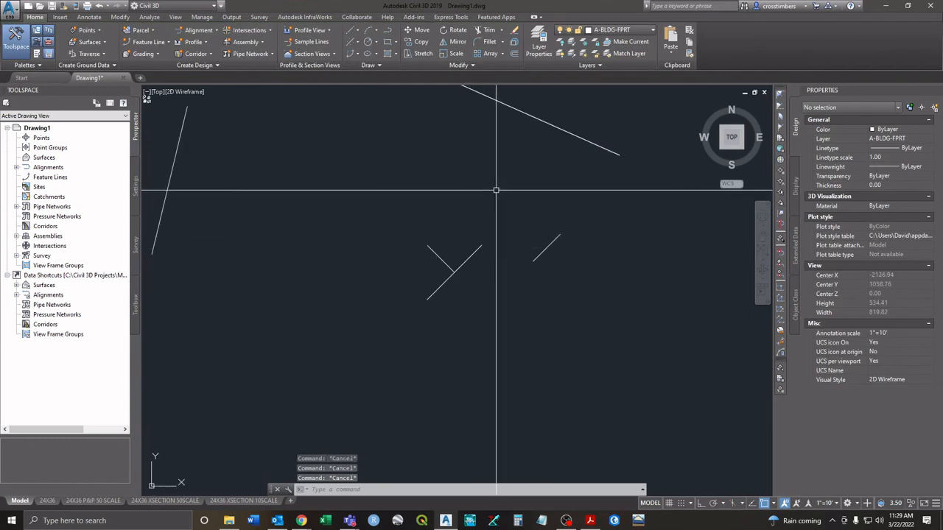
left_click(492, 207)
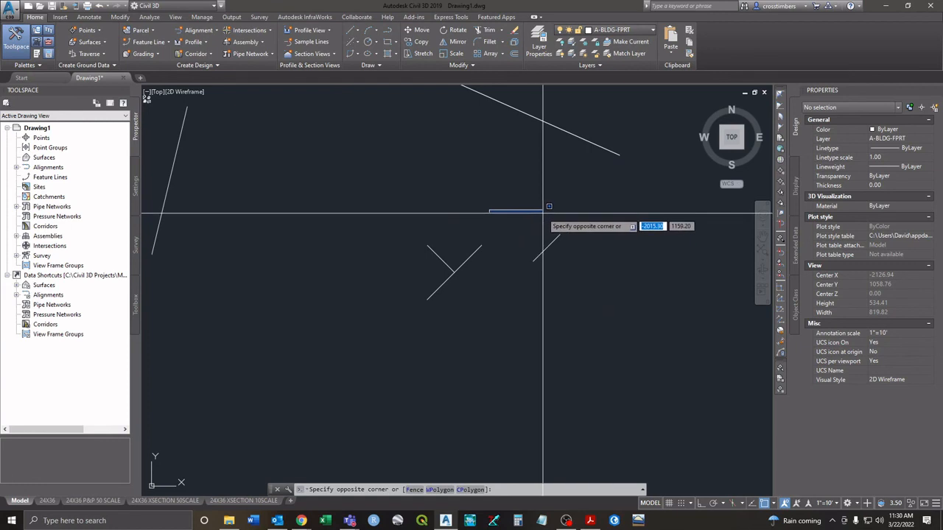
key("Escape")
key("Escape")
key("Escape")
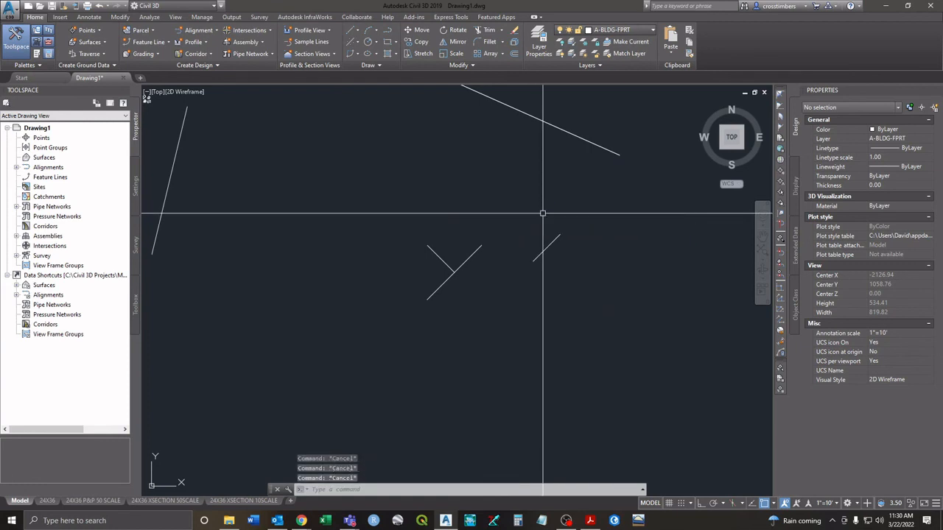
middle_click_drag(496, 225, 486, 300)
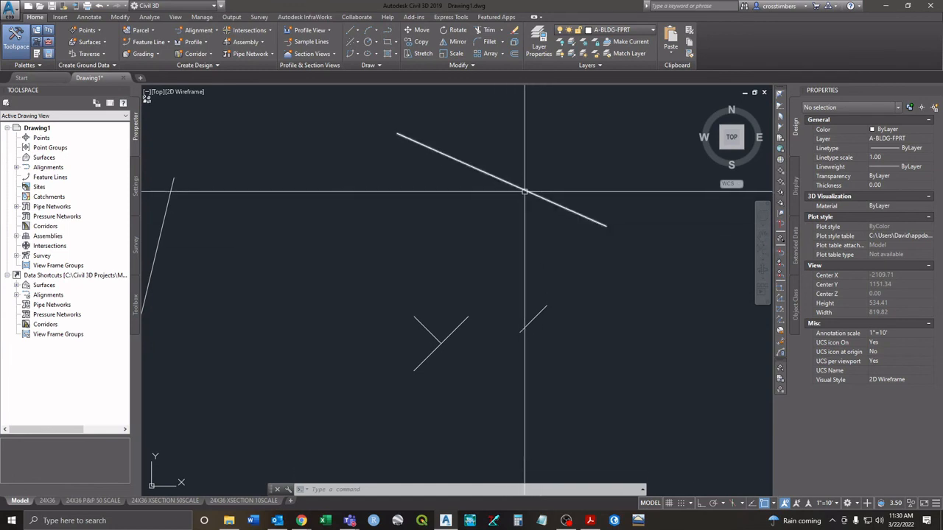
key("Escape")
key("Escape")
key("Escape")
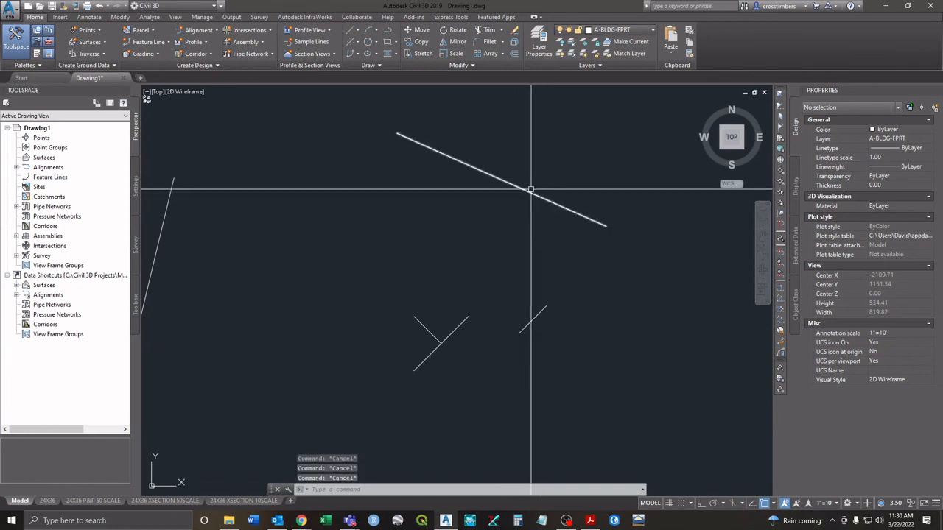
mouse_move(530, 190)
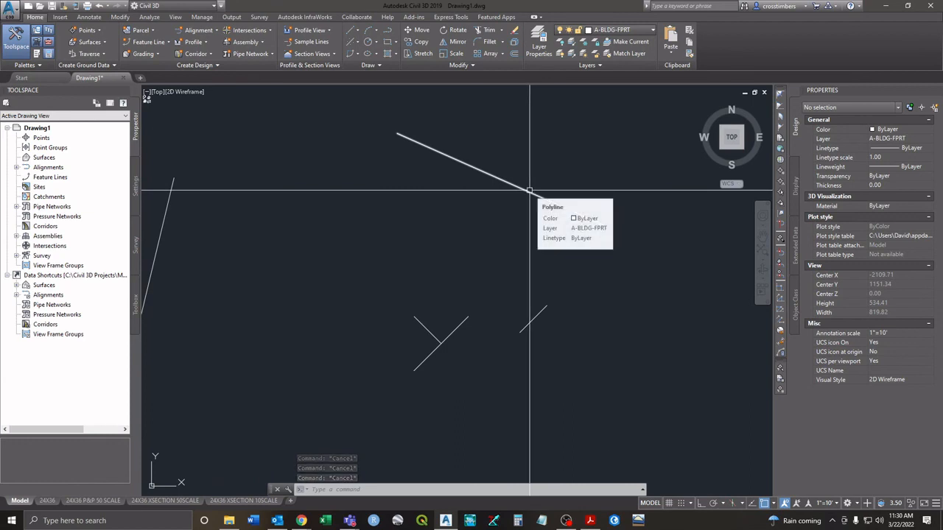
- Freeze layer 0 with the layer Freeze command by picking the short separate diagonal line, and end the command
middle_click_drag(531, 199, 483, 241)
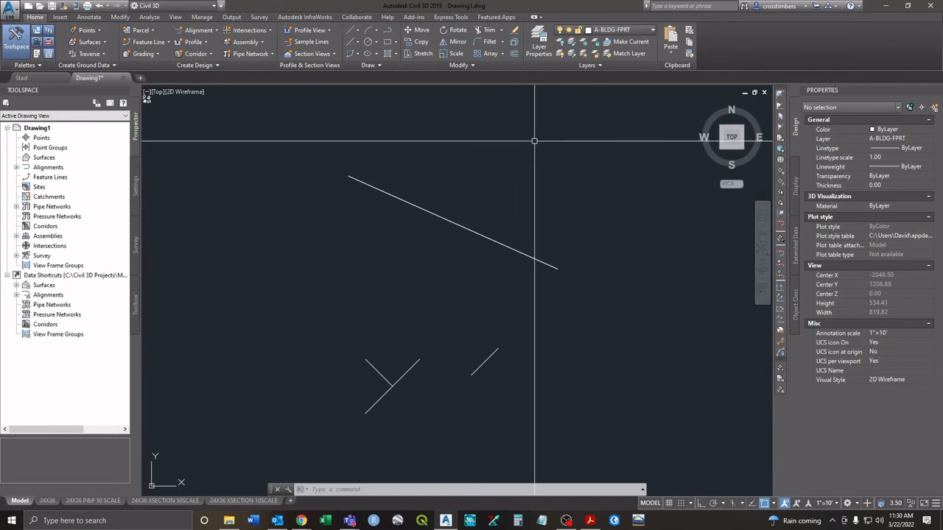
left_click(583, 41)
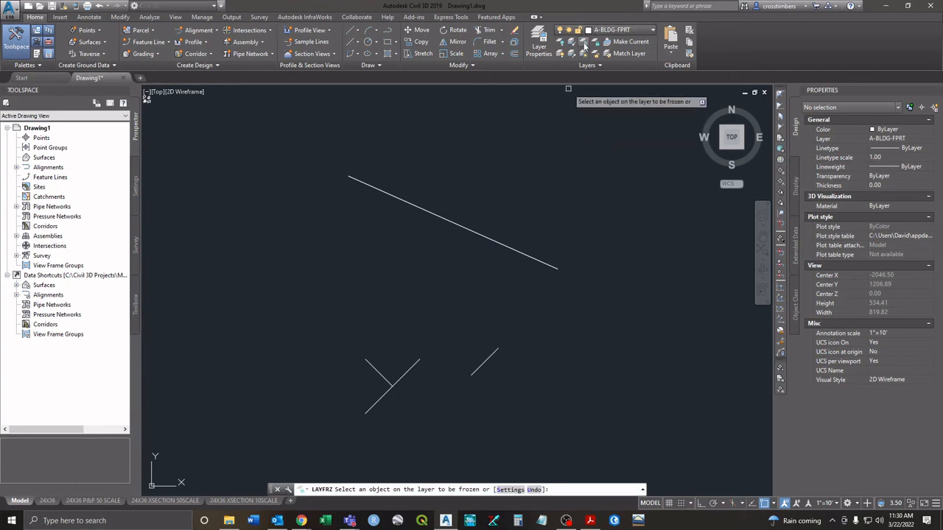
left_click(490, 356)
key("Return")
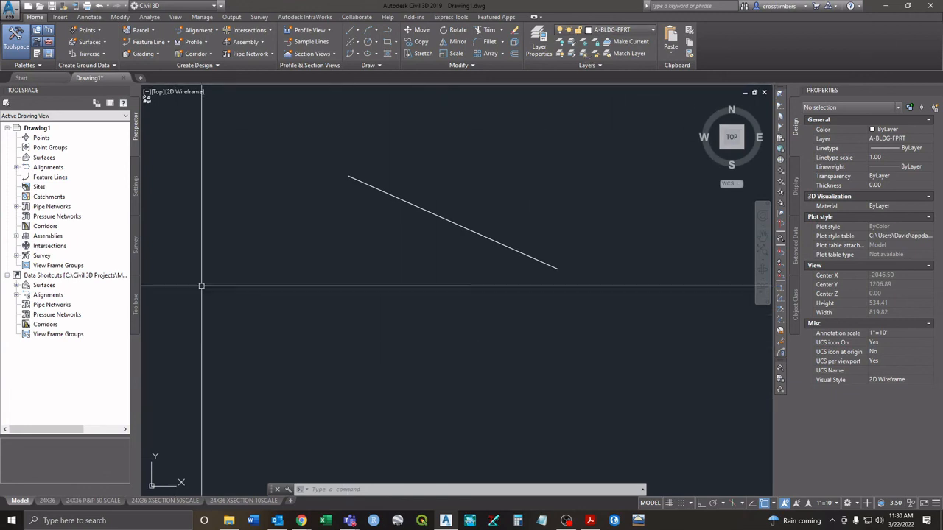
- Open the layer manager, sort the layers by freeze state so frozen ones come first, and thaw layer 0
left_click(539, 49)
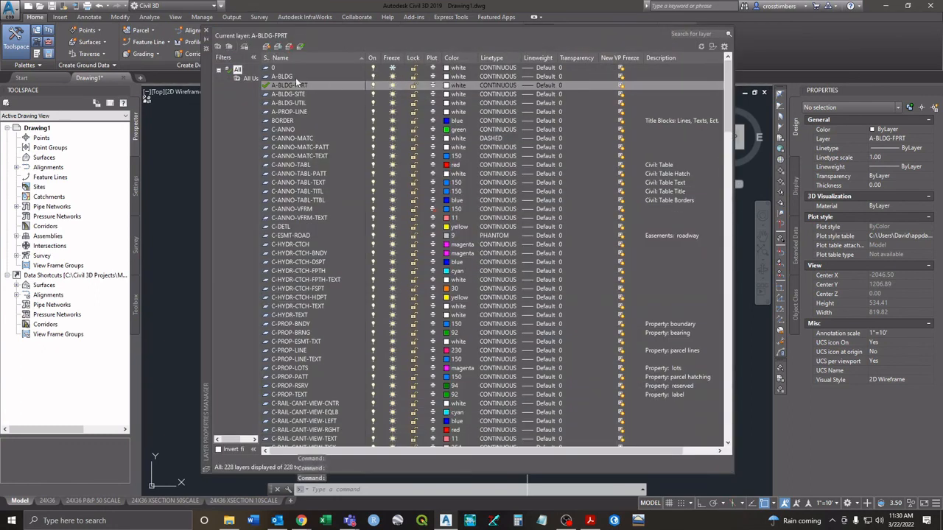
left_click(391, 61)
left_click(392, 60)
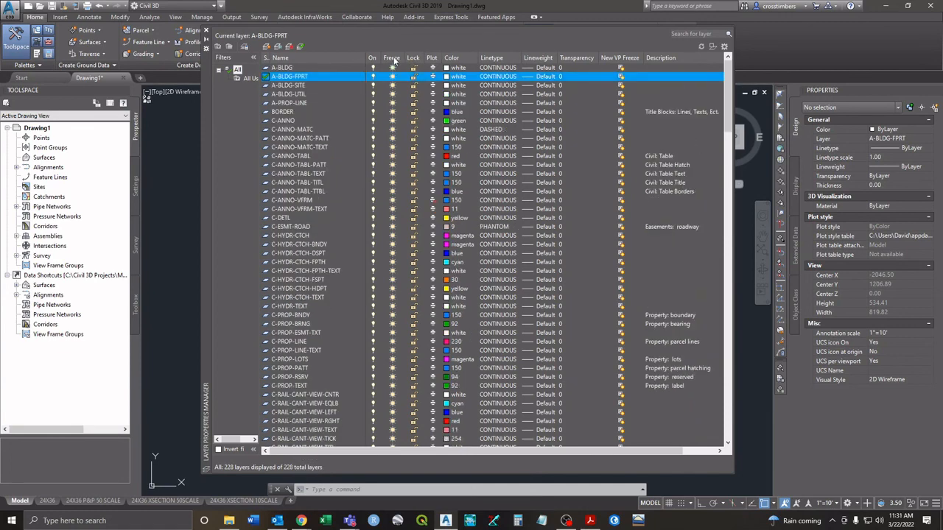
left_click(391, 62)
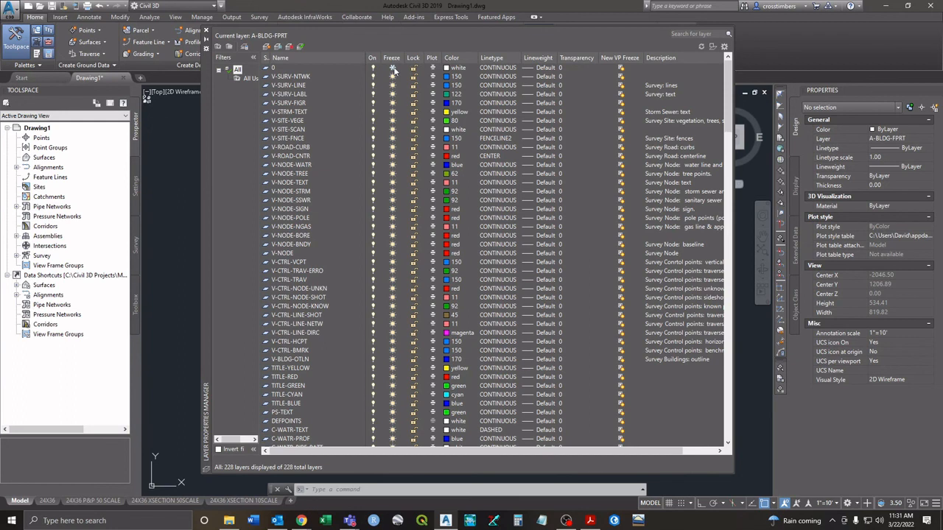
left_click(394, 68)
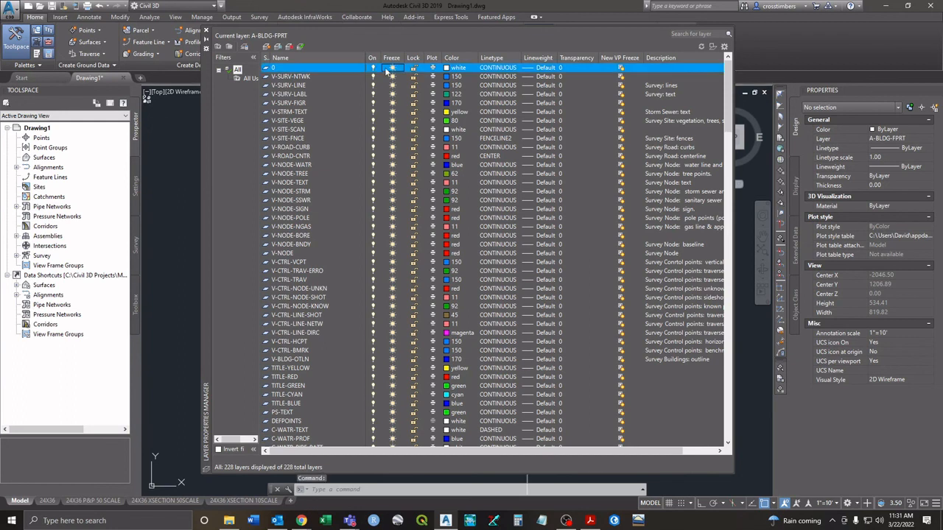
- Create a new layer in the layer manager, make it current, and name it CD-01-W-ROW
left_click(207, 31)
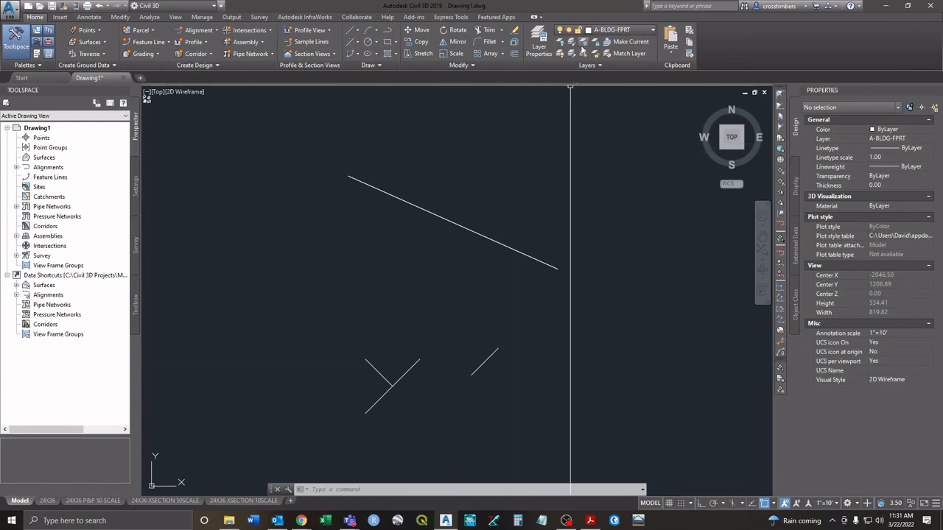
left_click(539, 46)
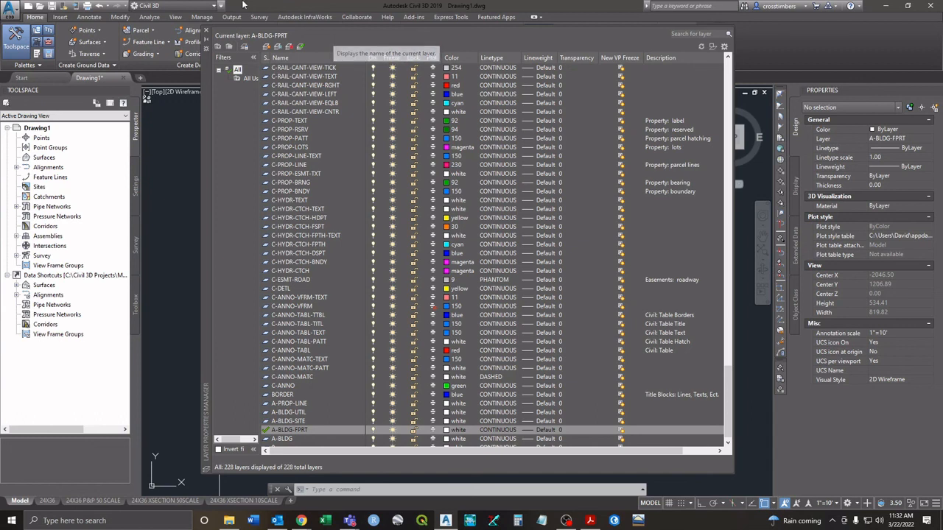
left_click(267, 46)
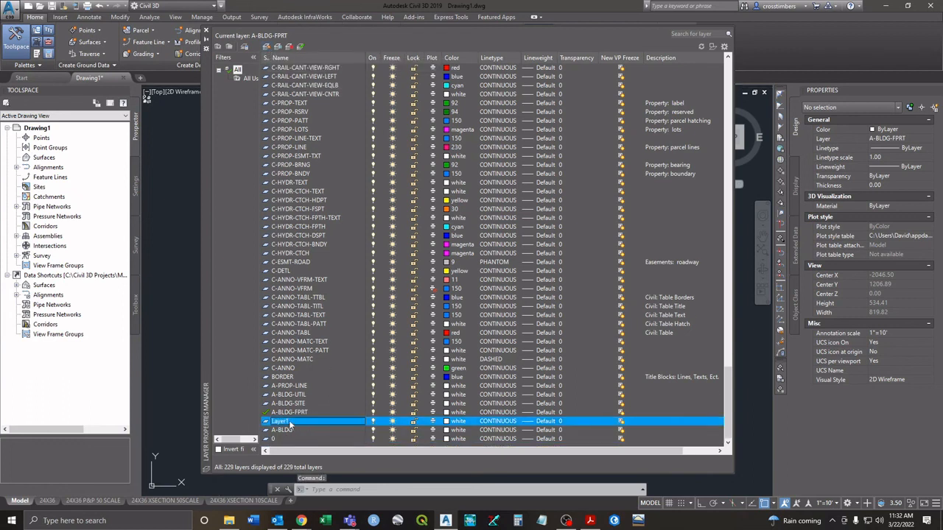
double_click(288, 422)
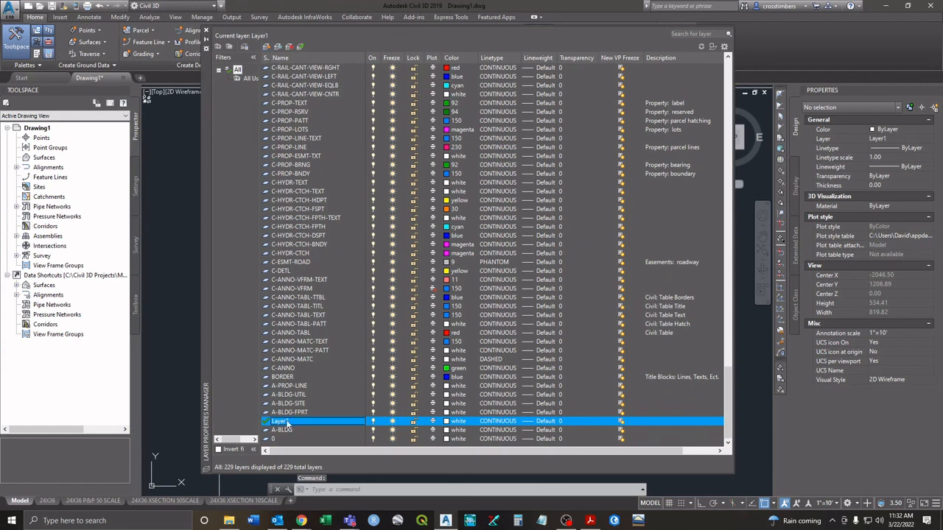
left_click(288, 423)
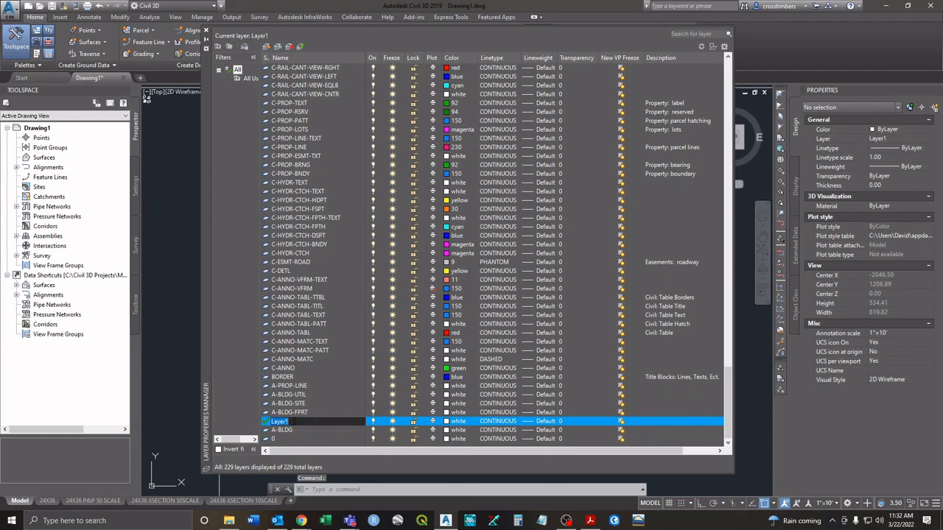
type("CD-01-W-ROW")
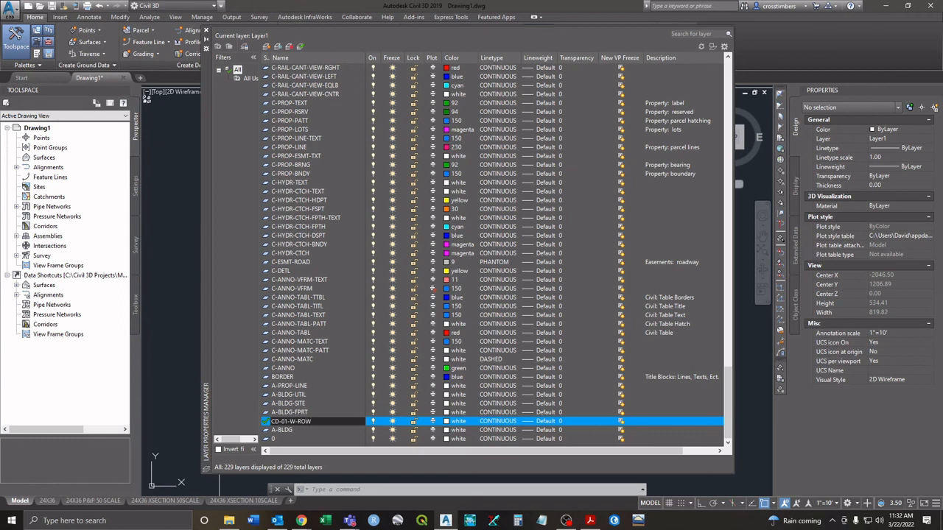
key("Return")
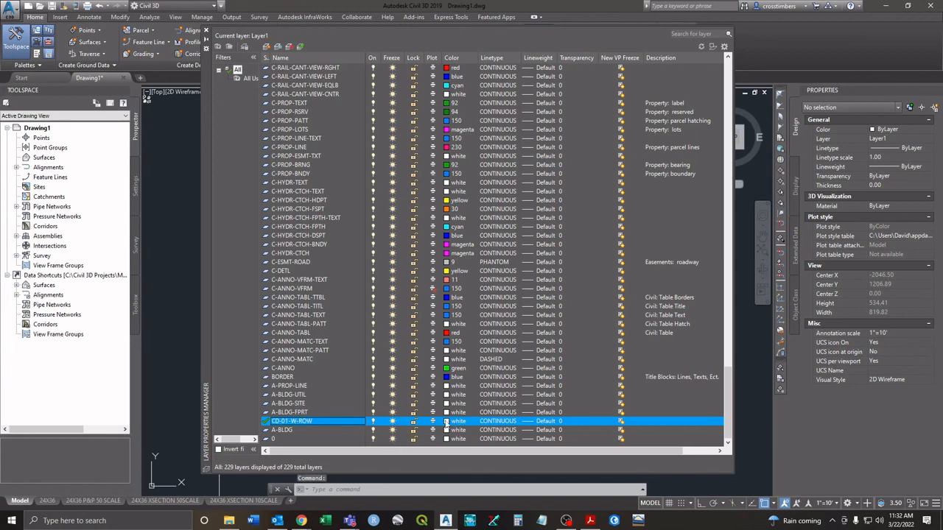
- Set the color of layer CD-01-W-ROW to green
left_click(446, 422)
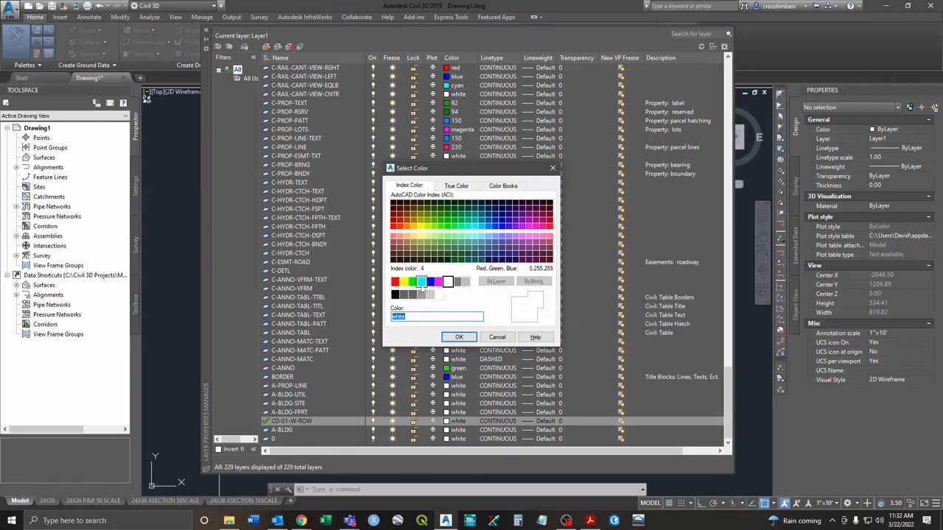
left_click(413, 282)
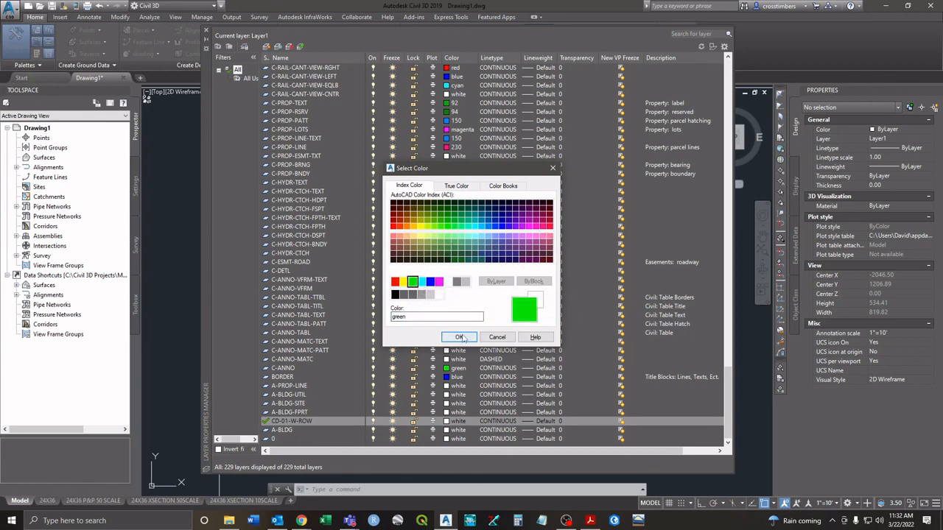
left_click(459, 336)
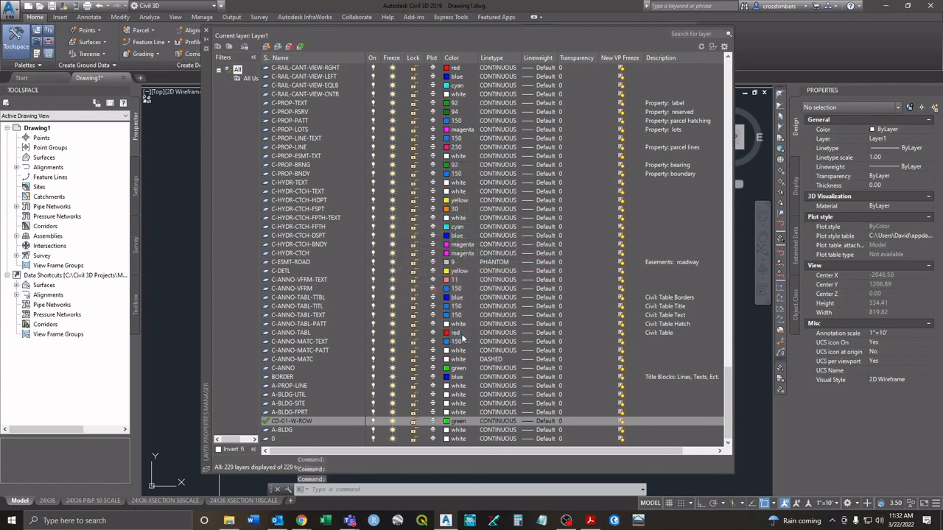
- Make A-BLDG-FPRT the current layer, switch back to CD-01-W-ROW, and close the layer manager
left_click(266, 424)
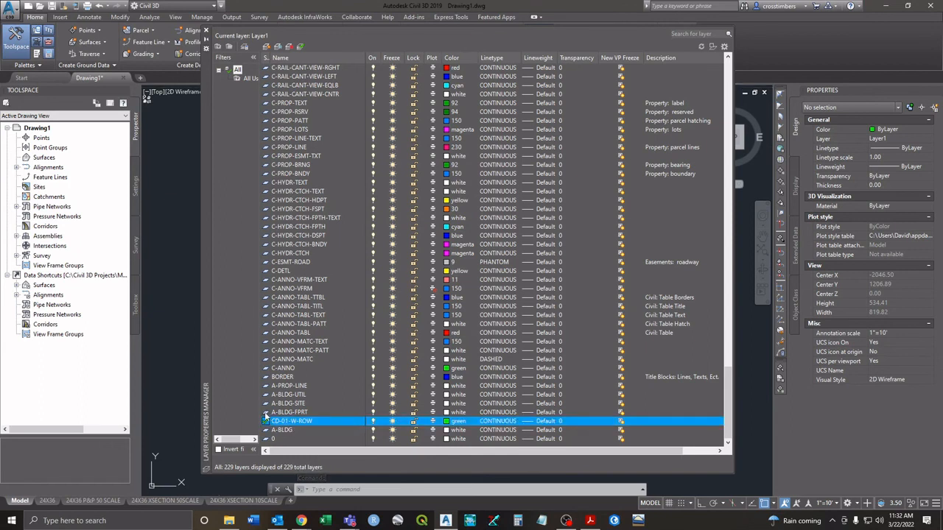
double_click(265, 413)
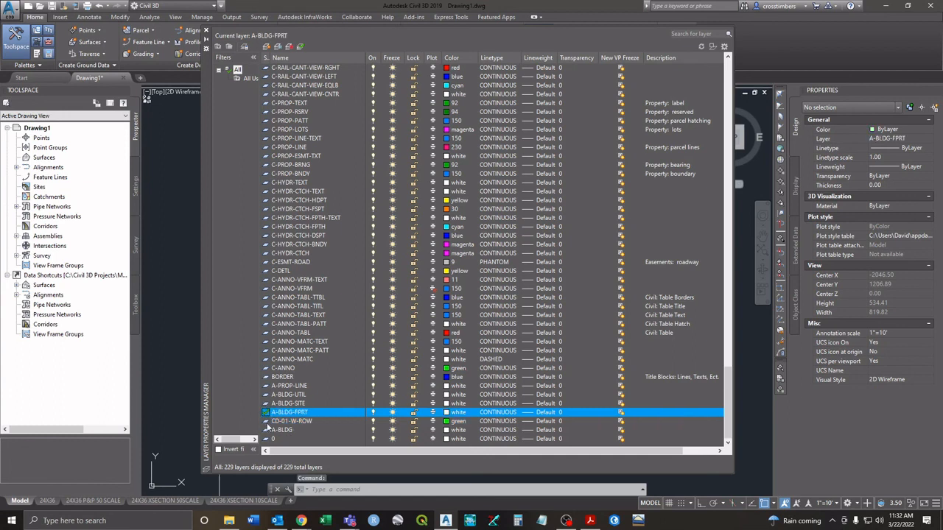
double_click(266, 421)
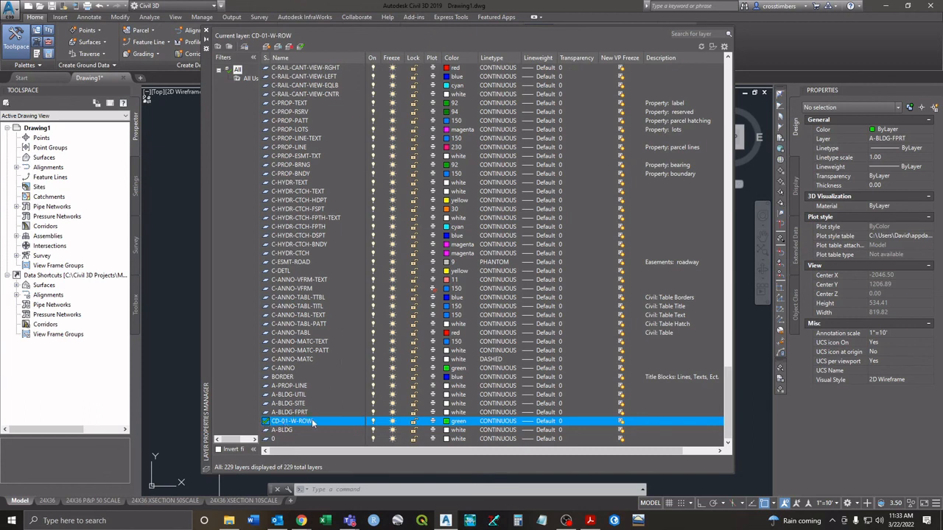
left_click(208, 32)
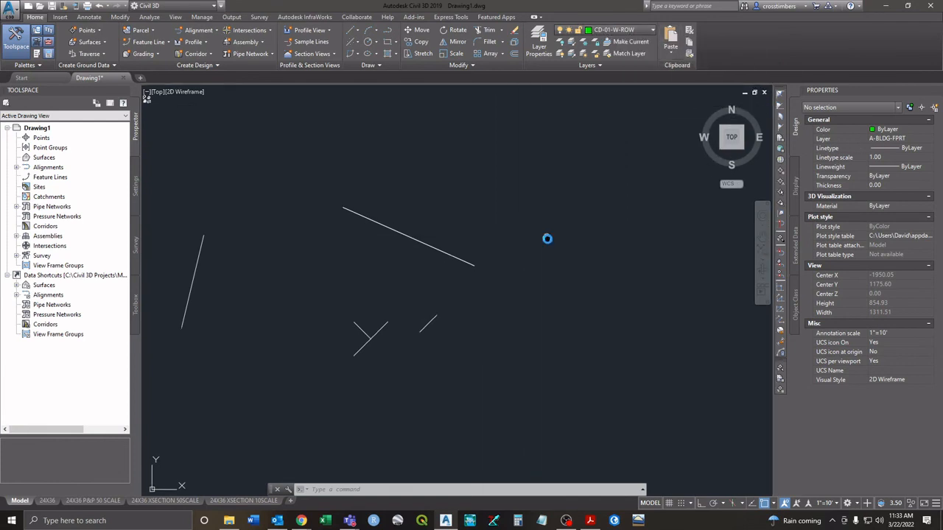
- Check the current layer in the drawing's properties and view the list of available layers without changing the selection
scroll(563, 309, "down", 4)
key("Escape")
key("Escape")
key("Escape")
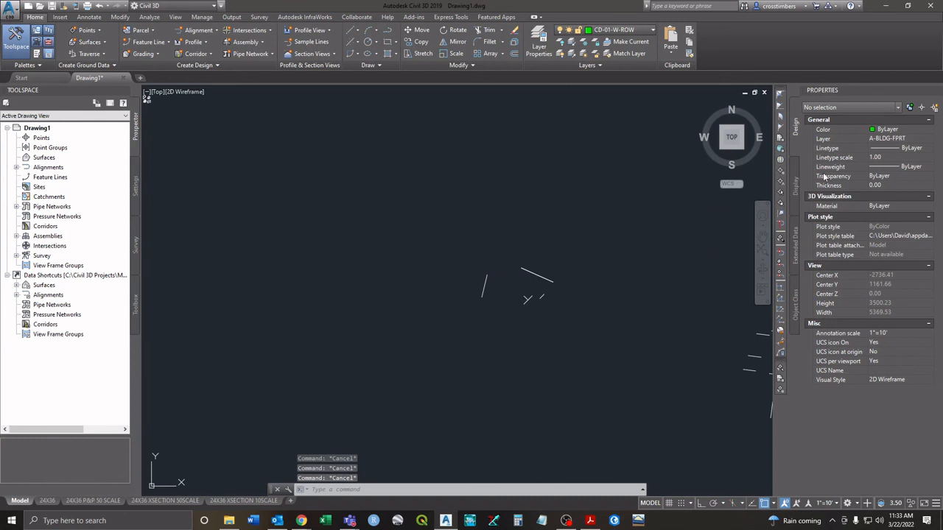
left_click(912, 140)
left_click(931, 140)
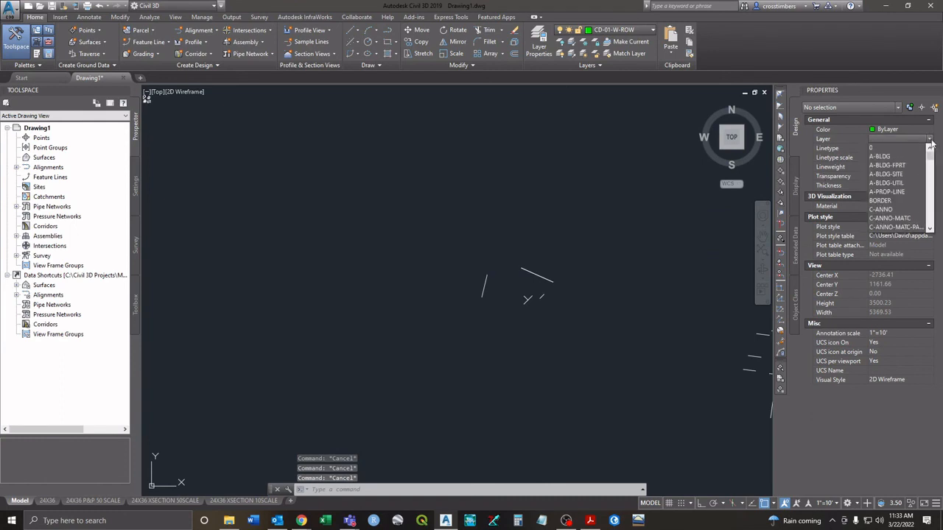
left_click(931, 140)
- Draw a P-shaped polyline with a long stem and a closed five-sided loop on layer CD-01-W-ROW, between the two groups of lines
middle_click_drag(610, 188, 581, 211)
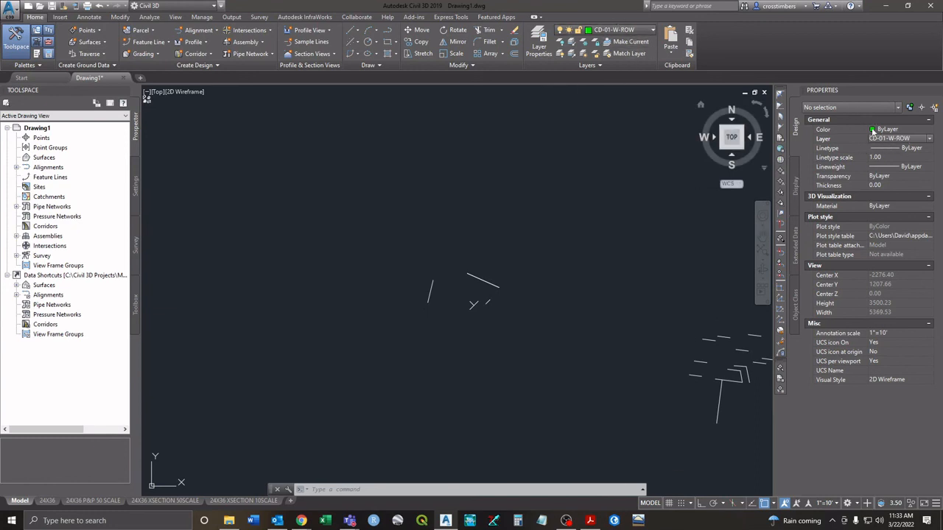
mouse_move(543, 233)
middle_mouse_down()
mouse_move(481, 204)
mouse_move(472, 243)
middle_mouse_up()
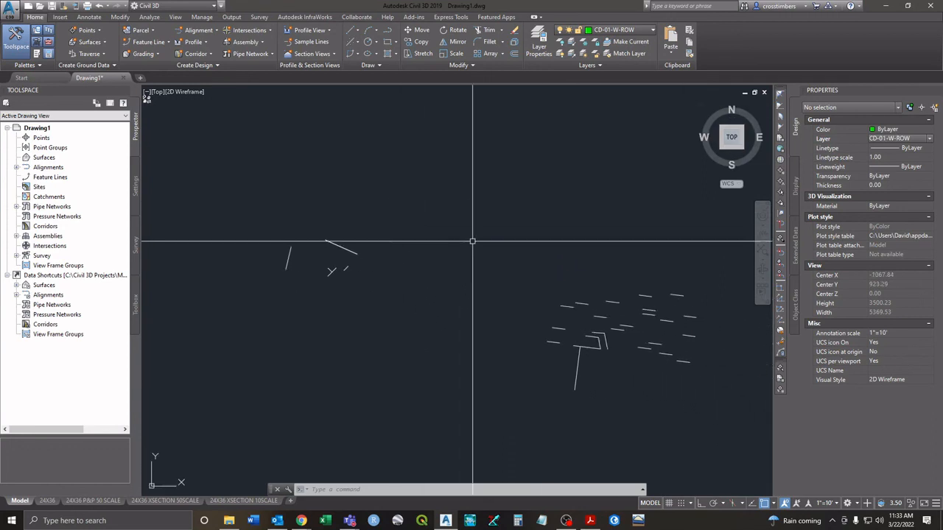
type("pl")
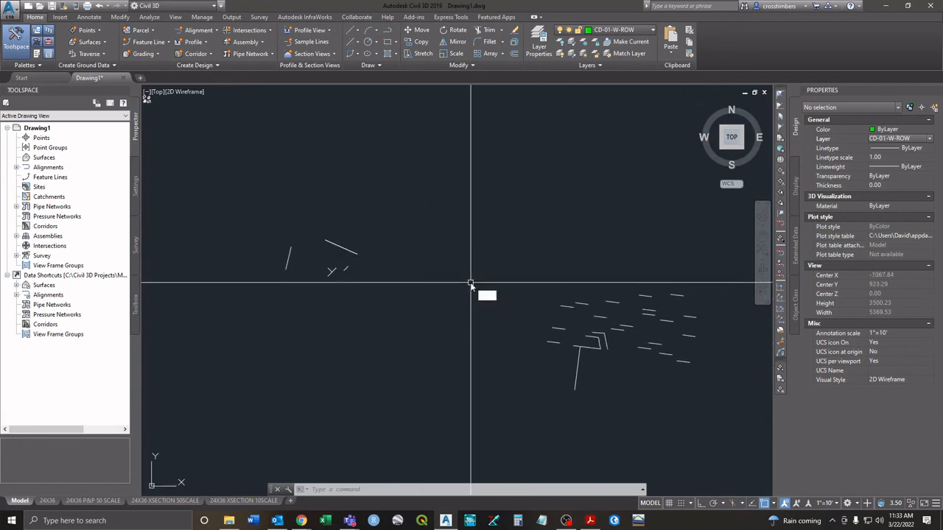
key("Return")
left_click(475, 294)
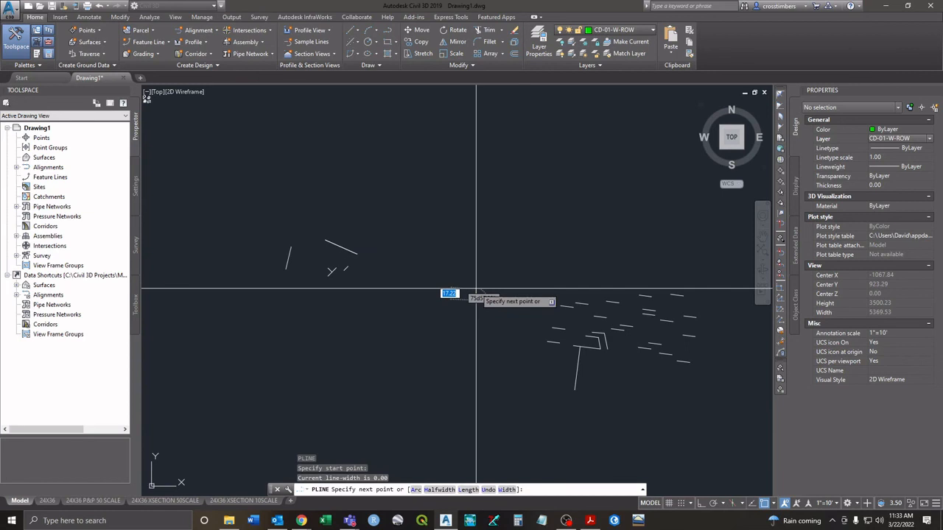
left_click(480, 176)
left_click(512, 169)
left_click(518, 138)
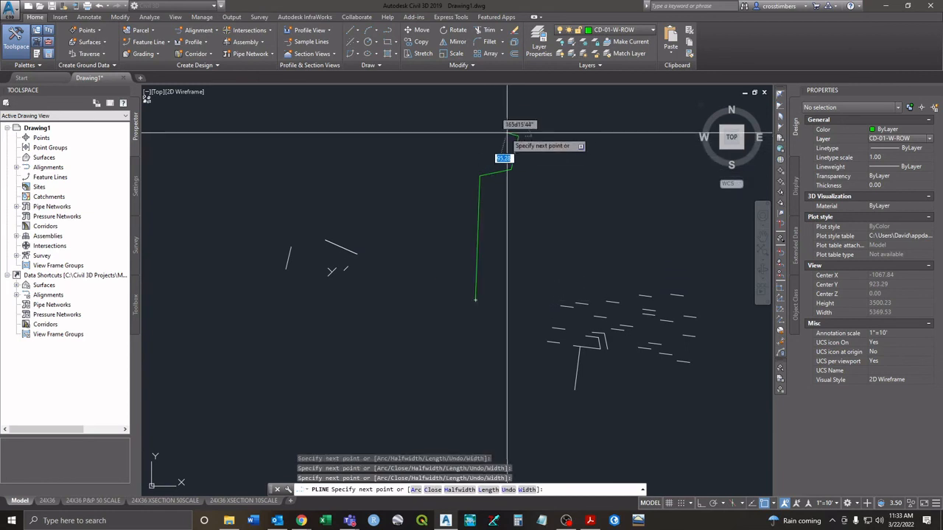
left_click(492, 129)
left_click(477, 132)
left_click(479, 175)
right_click(481, 156)
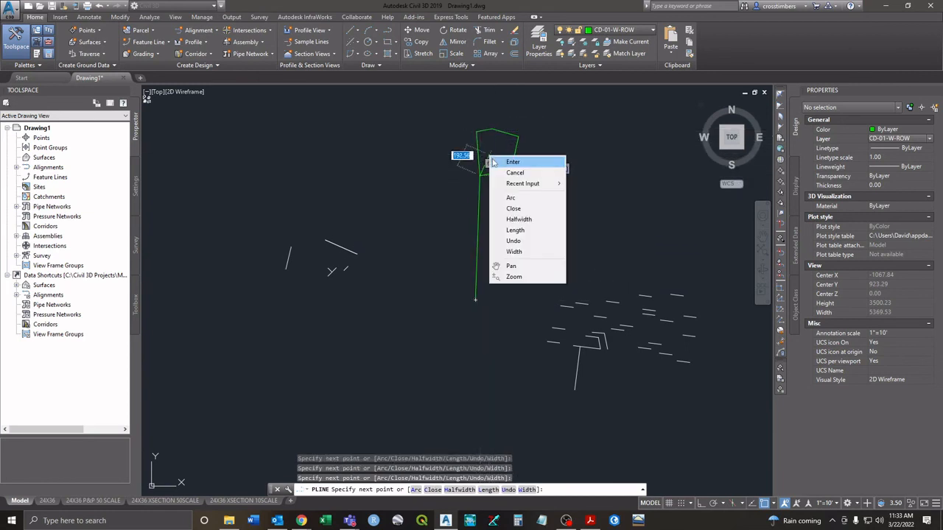
left_click(503, 158)
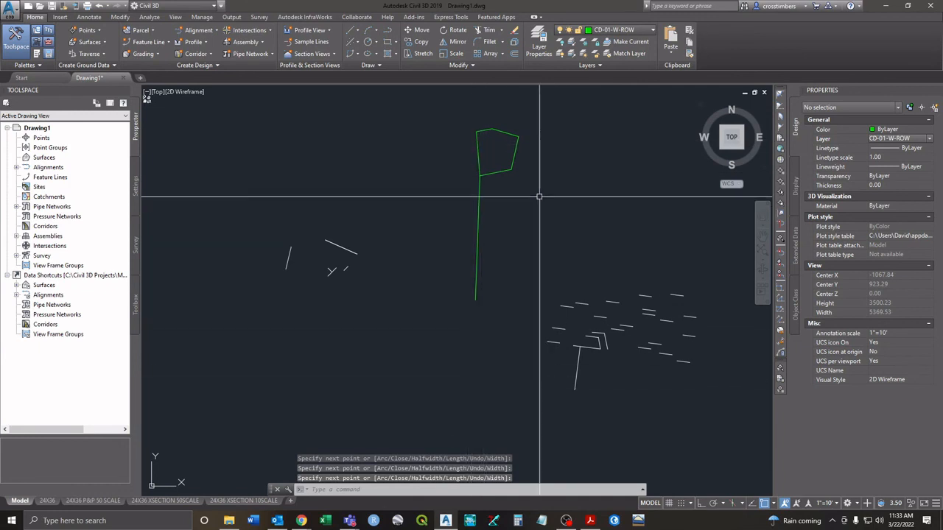
- Make DEFPOINTS the current layer and freeze layer CD-01-W-ROW with the layer Freeze command by picking the green P-shaped polyline
middle_click_drag(515, 190, 498, 268)
scroll(512, 213, "down", 2)
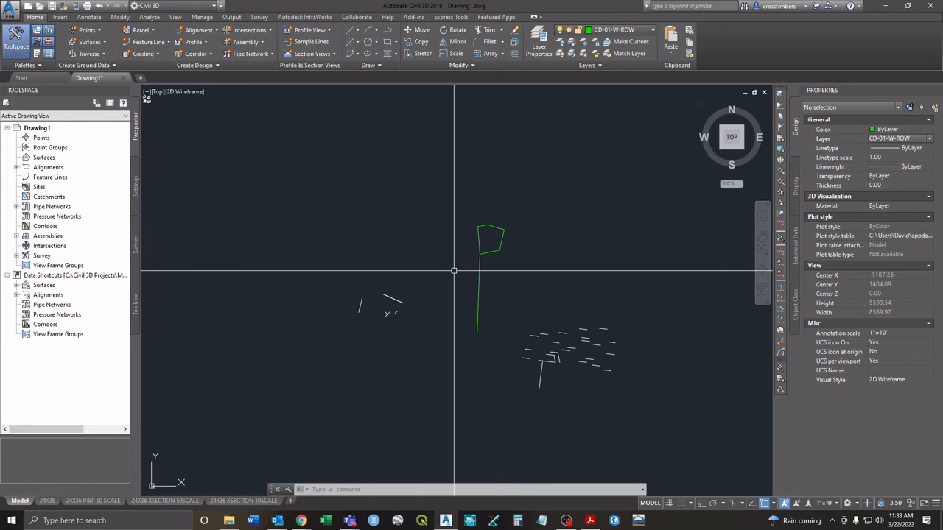
left_click(617, 30)
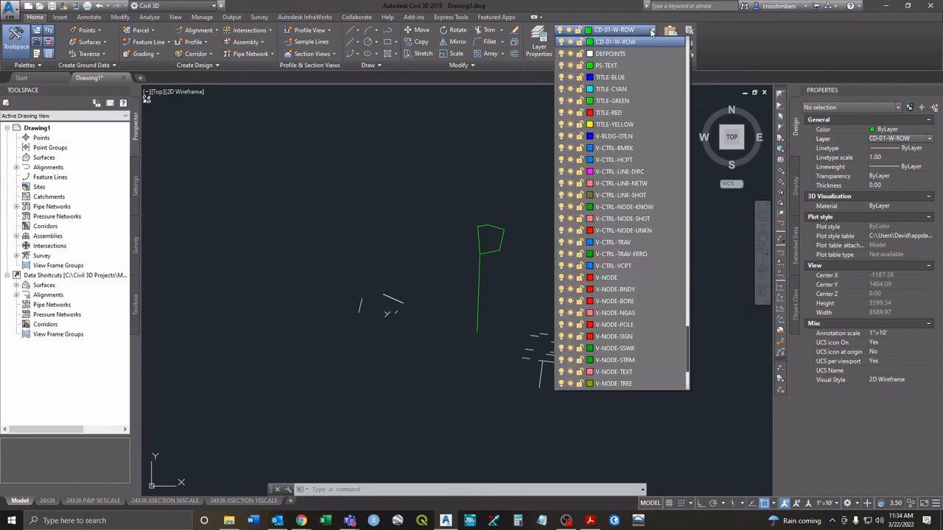
left_click(608, 54)
left_click(585, 41)
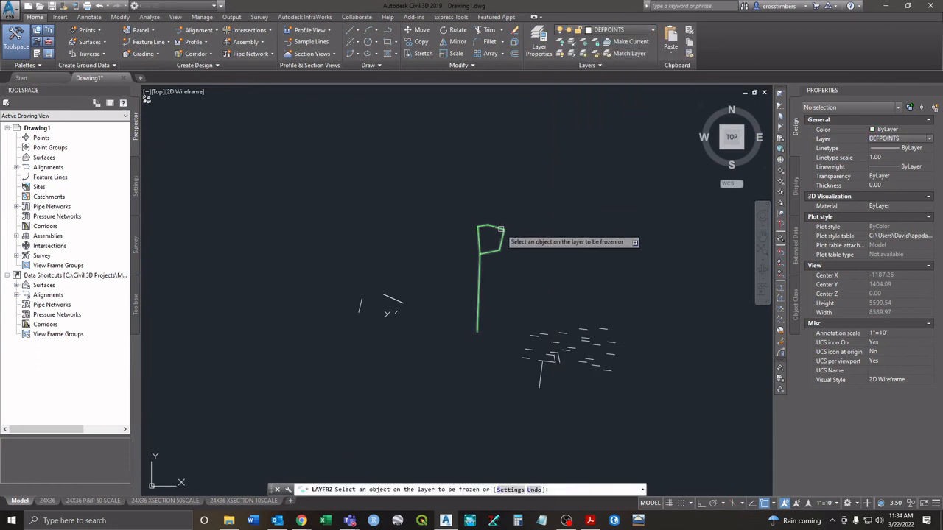
left_click(500, 229)
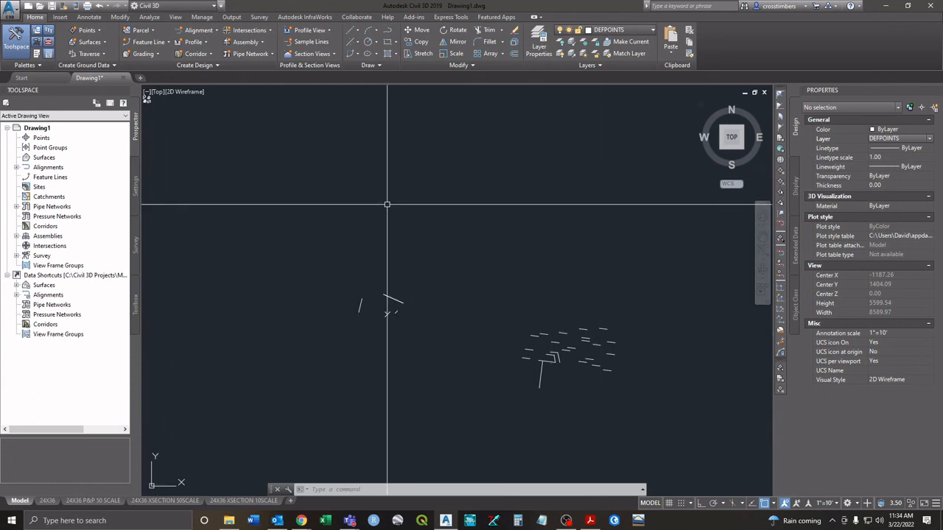
- Thaw layer CD-01-W-ROW in the layer manager and close the manager
left_click(538, 46)
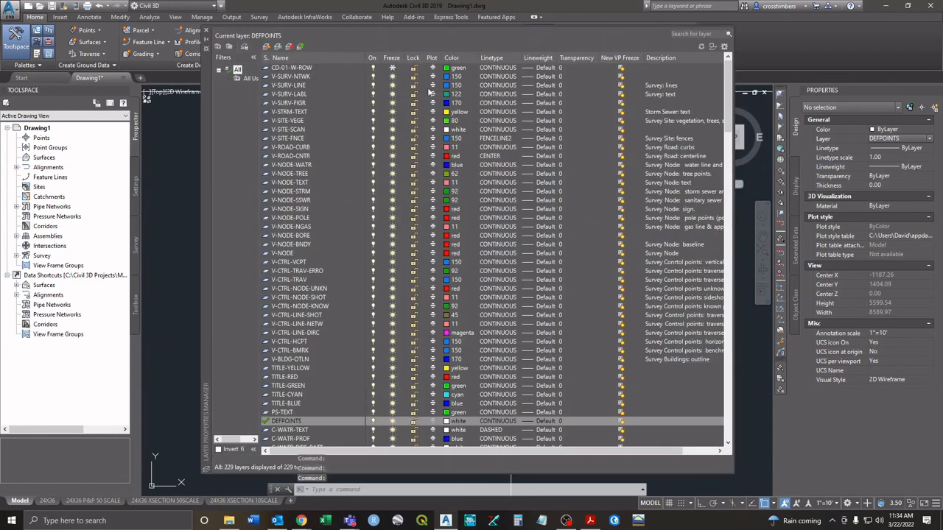
left_click(393, 69)
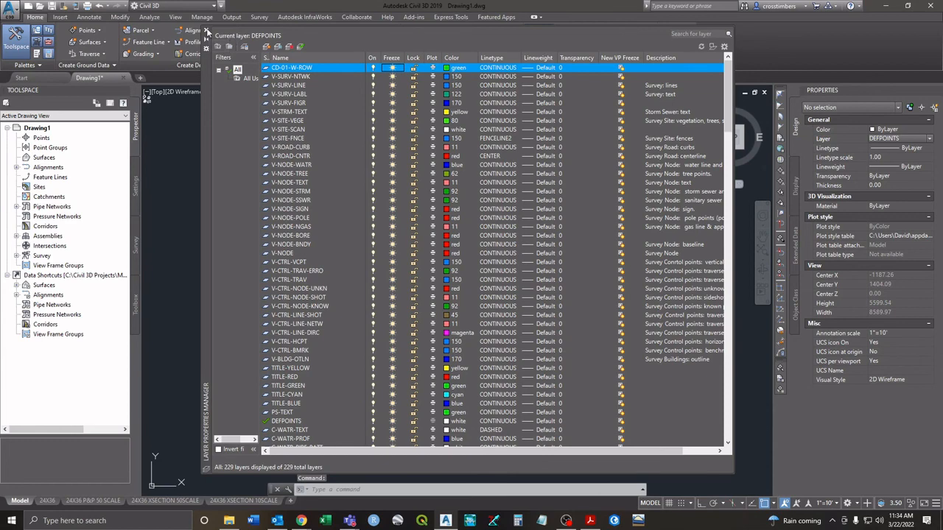
left_click(210, 33)
scroll(486, 248, "up", 2)
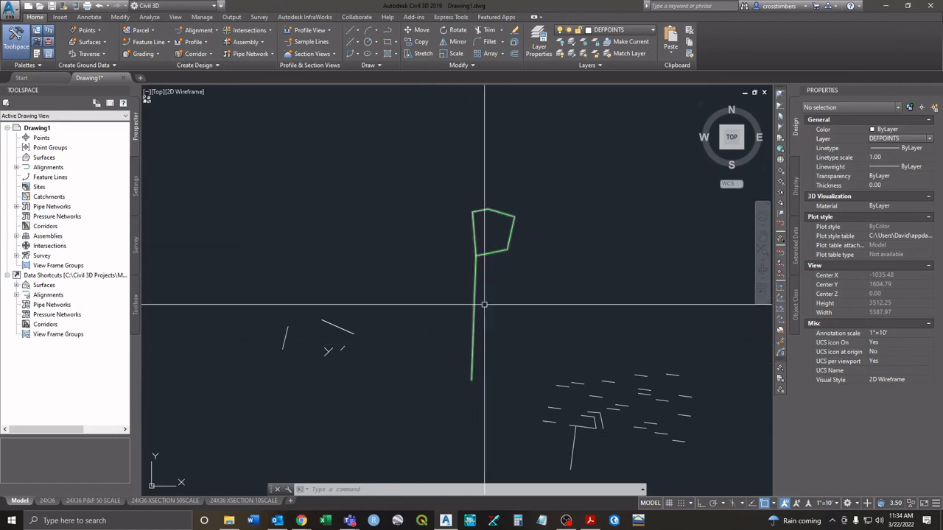
- Review the names and colors of the layers around CD-01-W-ROW in the layer manager, and close it
left_click(539, 42)
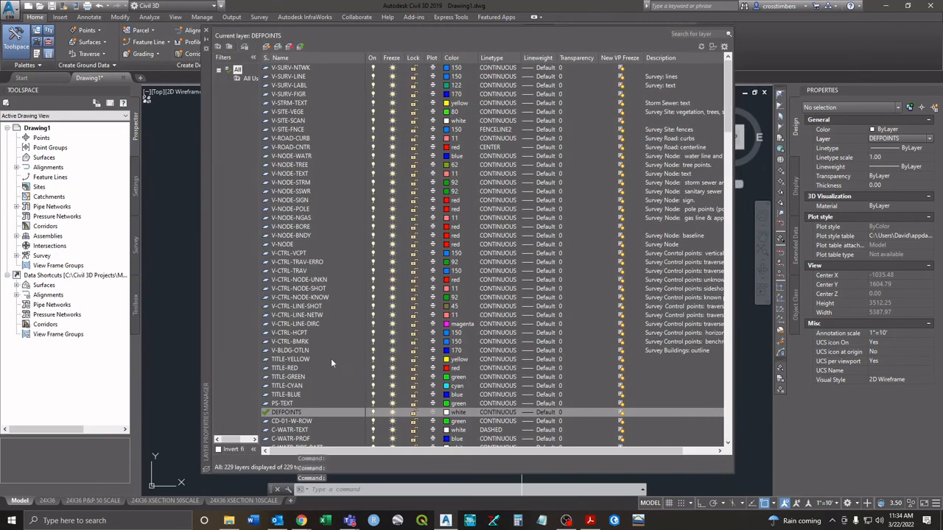
scroll(331, 362, "down", 5)
scroll(273, 299, "up", 1)
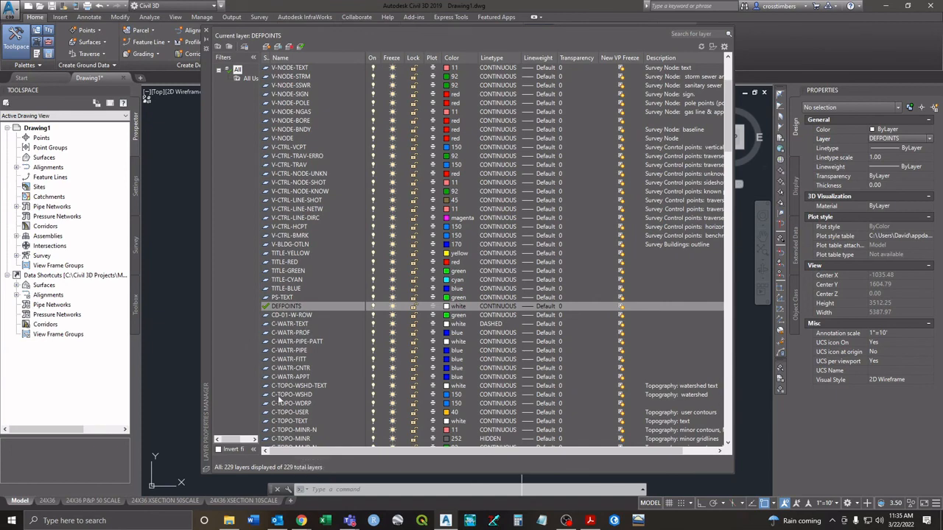
scroll(296, 200, "down", 3)
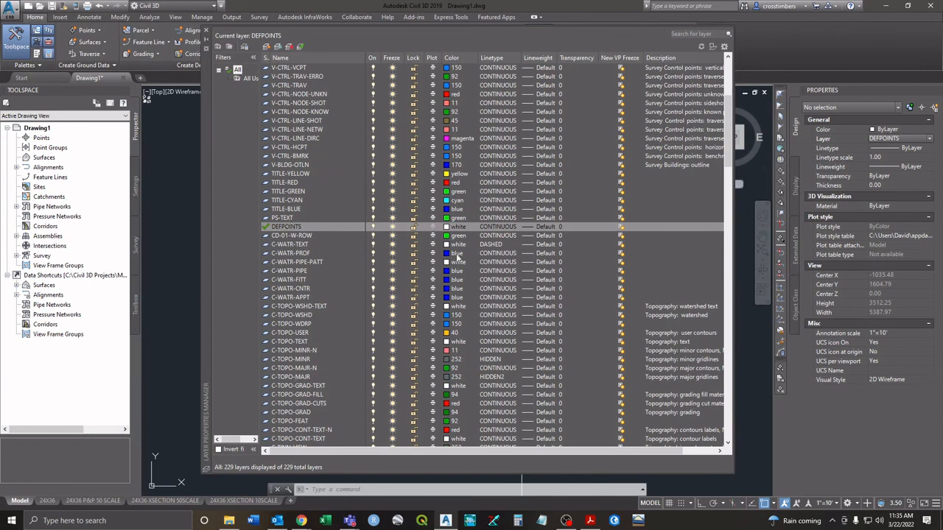
left_click(207, 34)
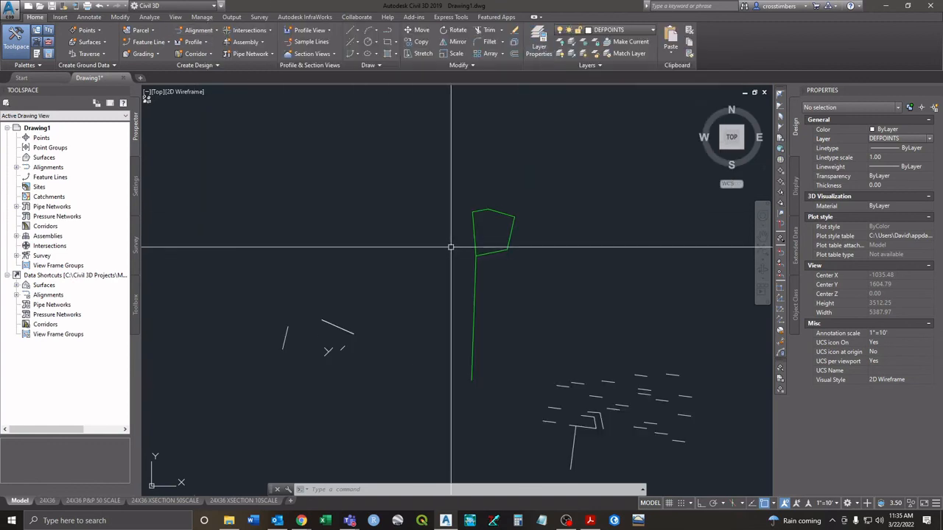
scroll(451, 248, "down", 4)
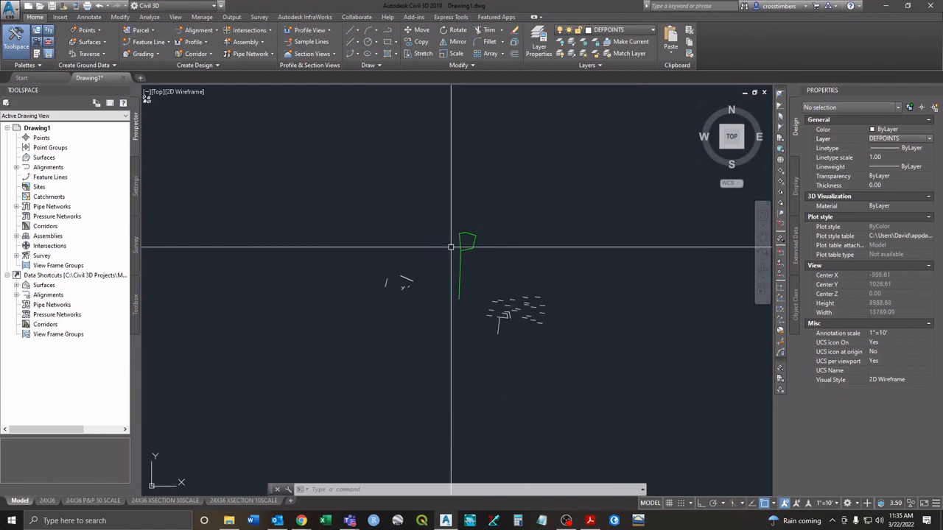